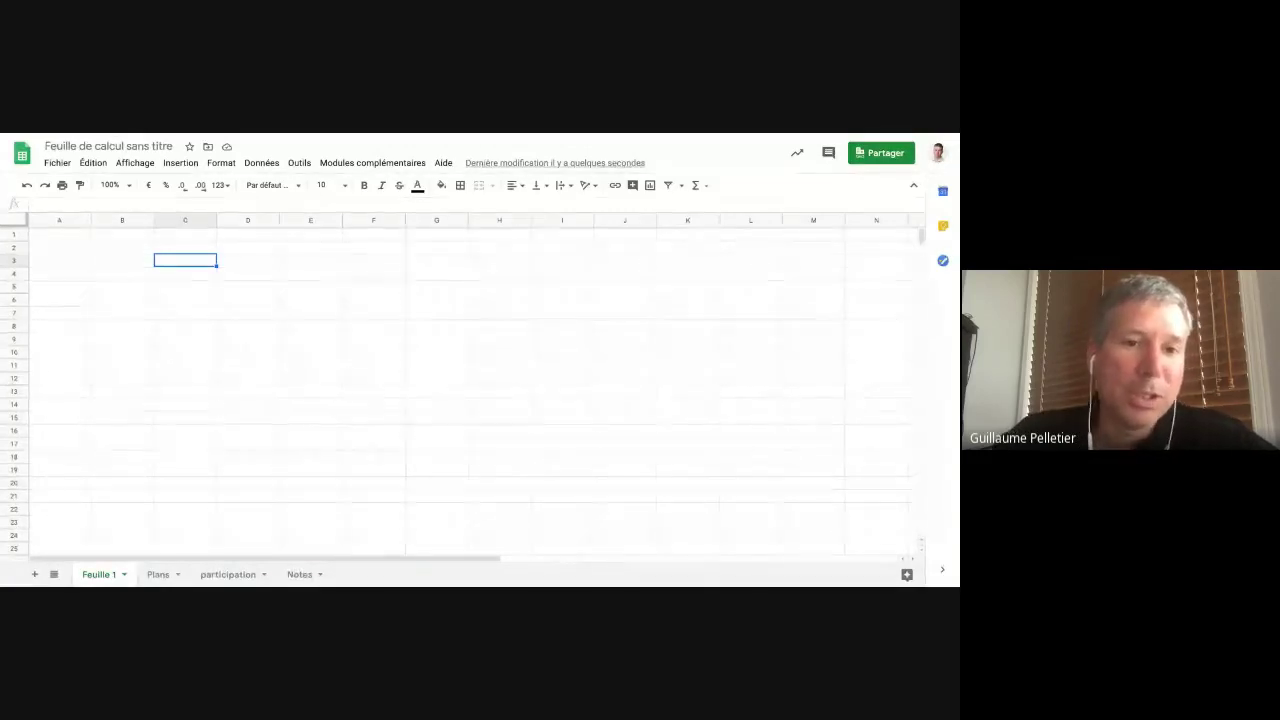
click(185, 286)
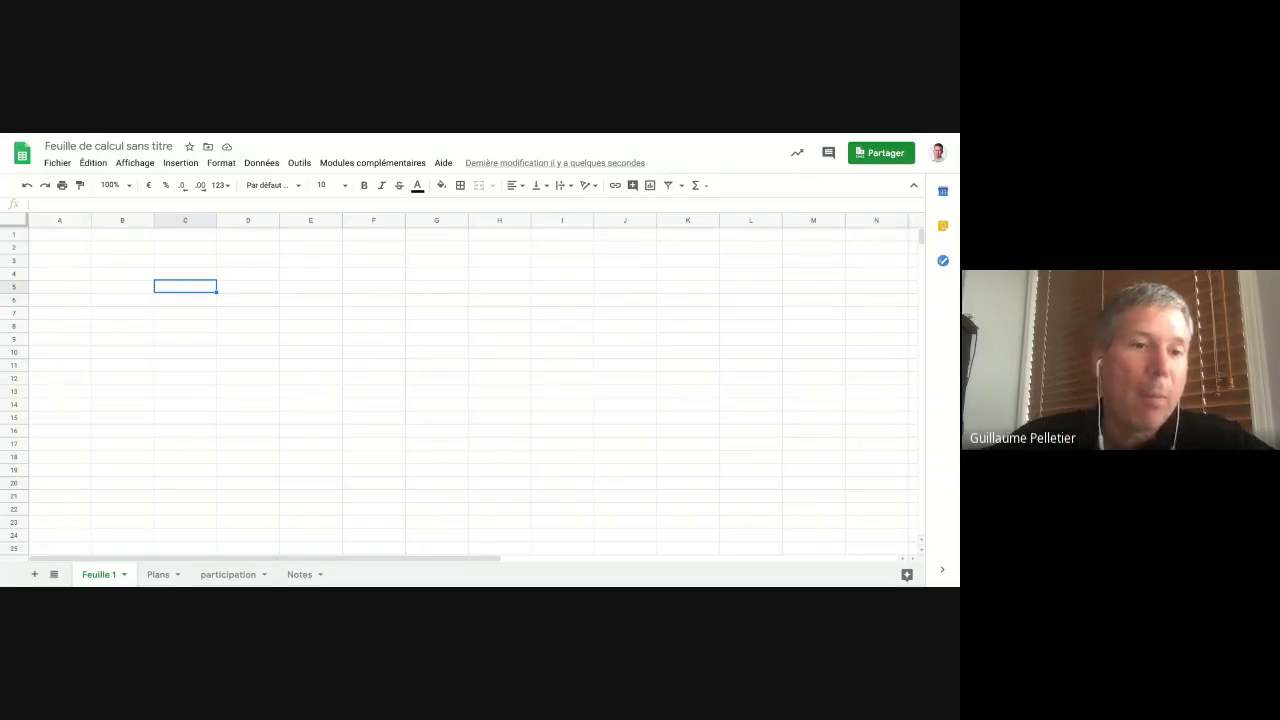
key(Left)
key(Up)
key(Up)
key(Up)
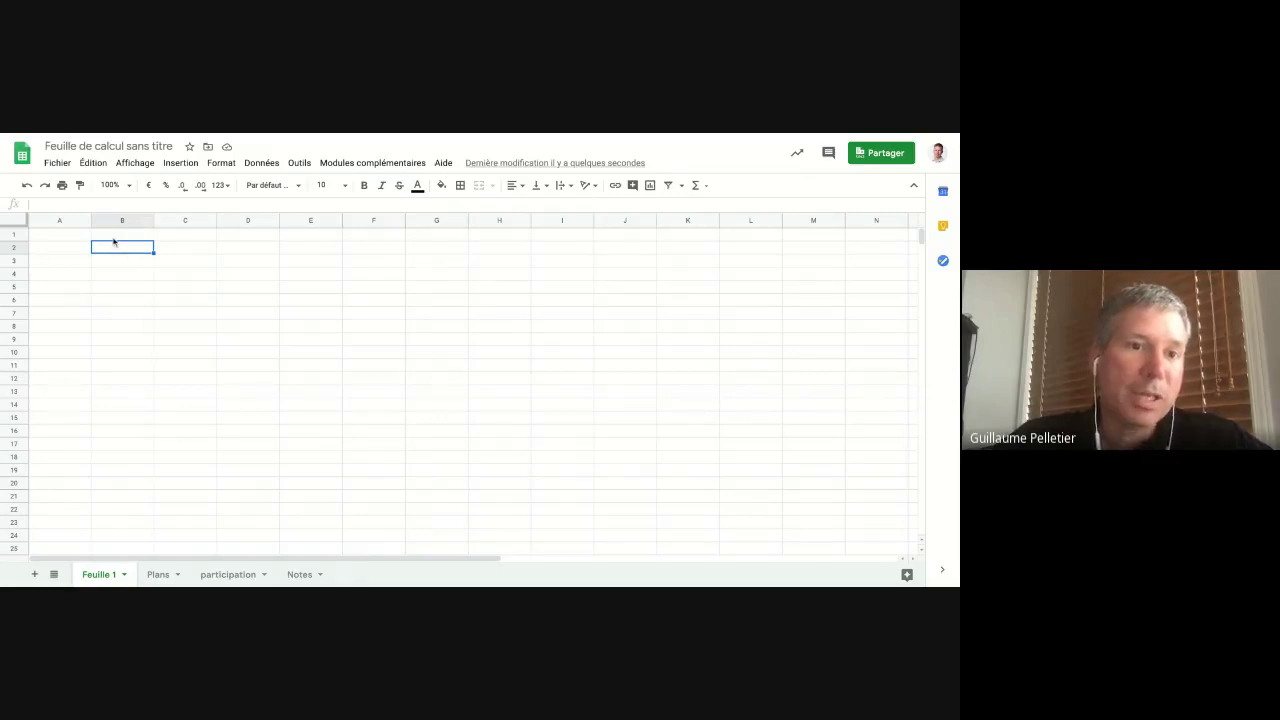
click(120, 264)
click(124, 250)
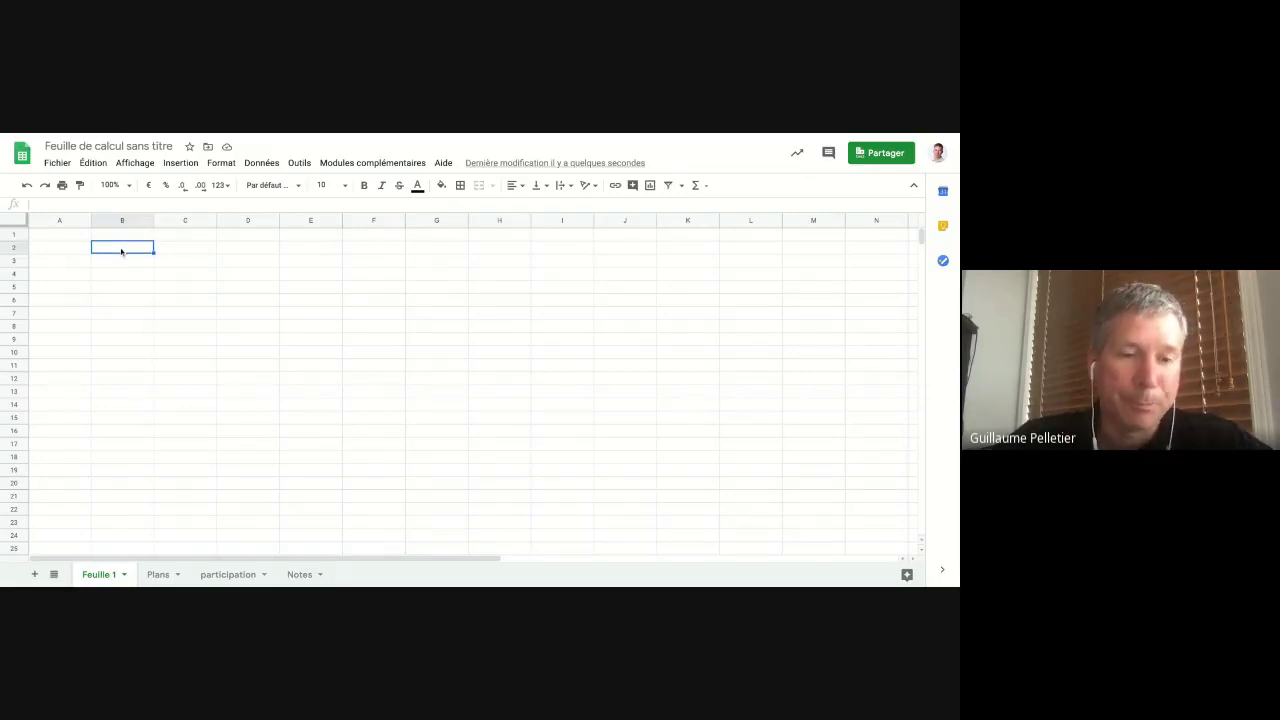
Enter the sample text "freff f fdewd wdwdwdd ewd" in cell B3.
click(122, 264)
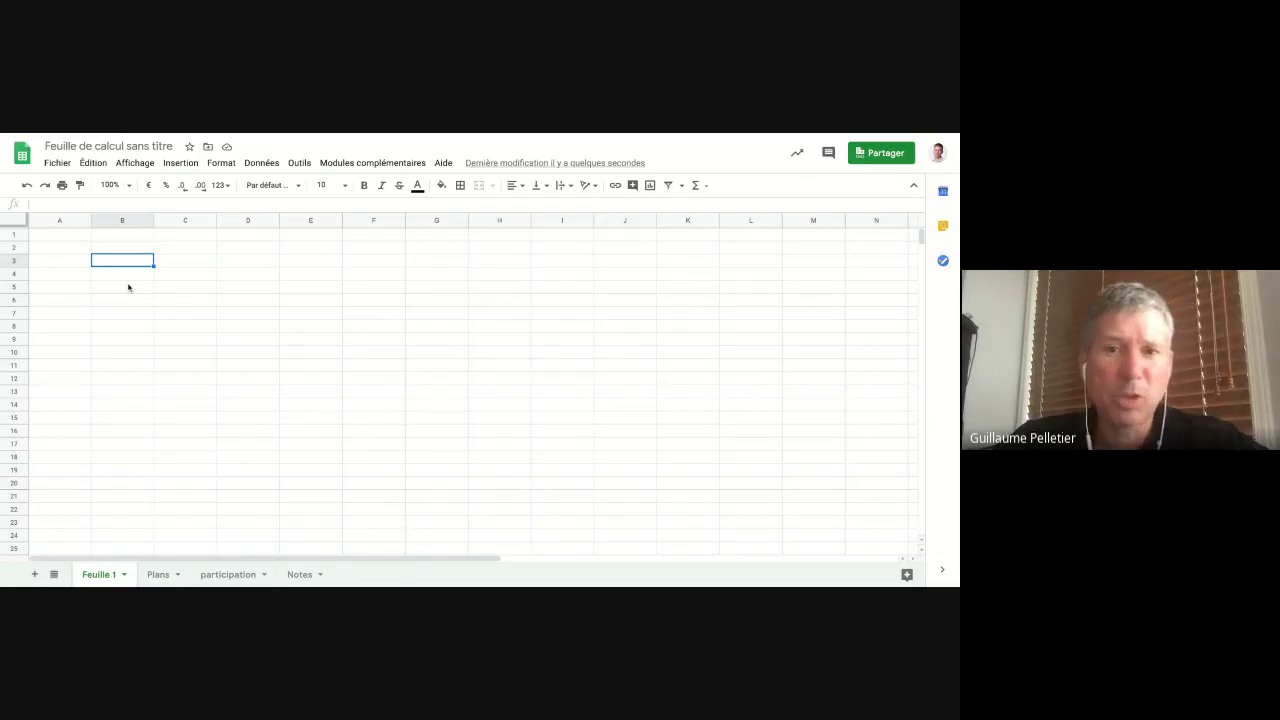
text(freff f)
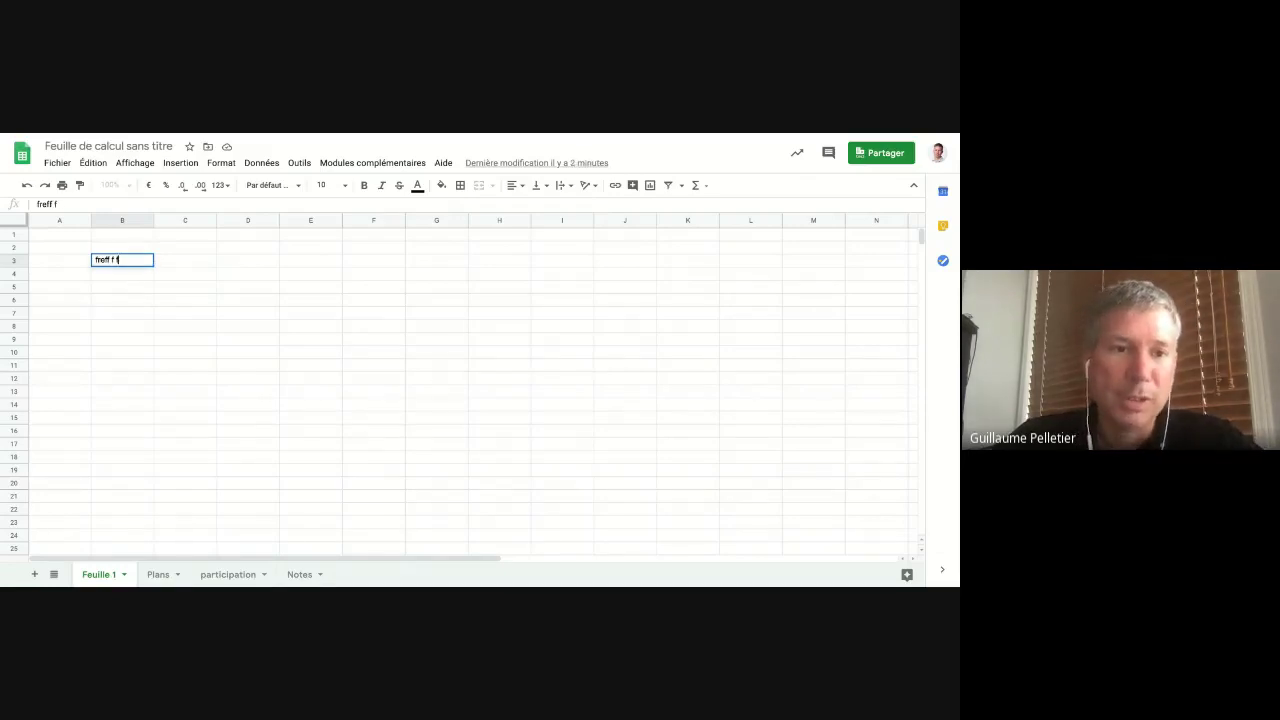
text( fdewd wdwdwdd ewd)
key(Return)
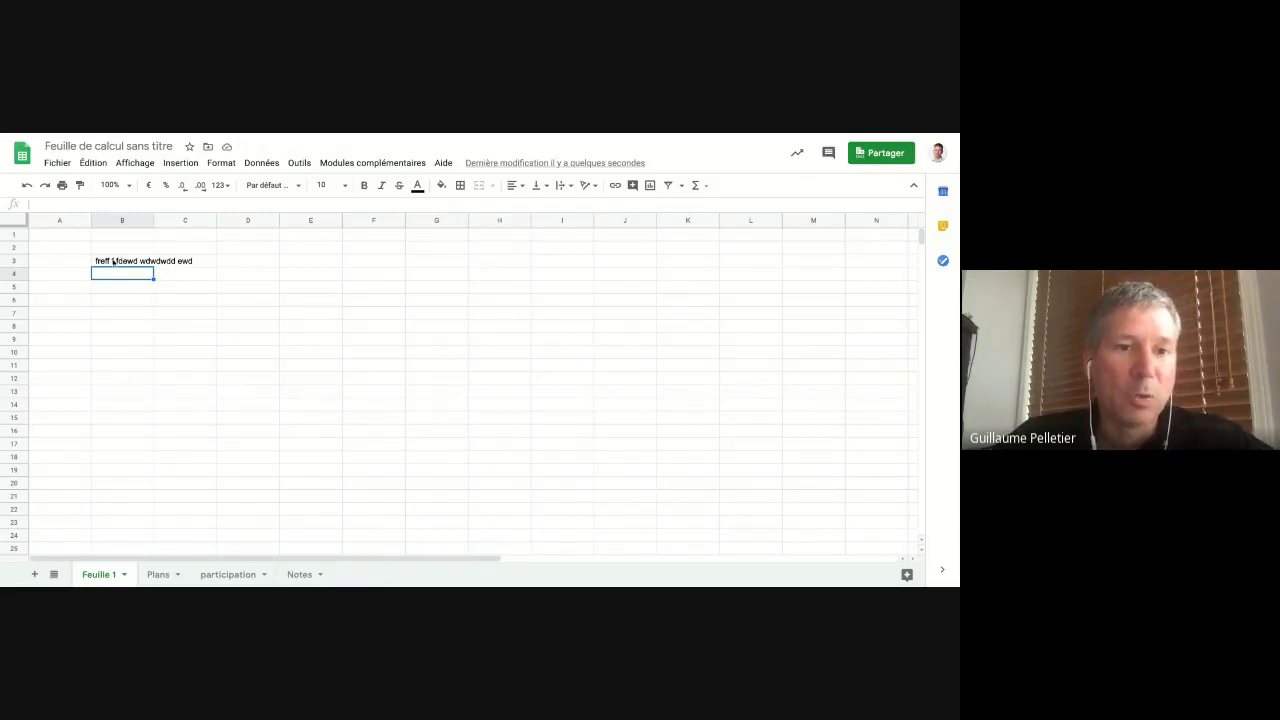
Compare the contents of cells B3, B4 and C3 to see which cell holds the overflowing sample text.
click(116, 262)
click(128, 280)
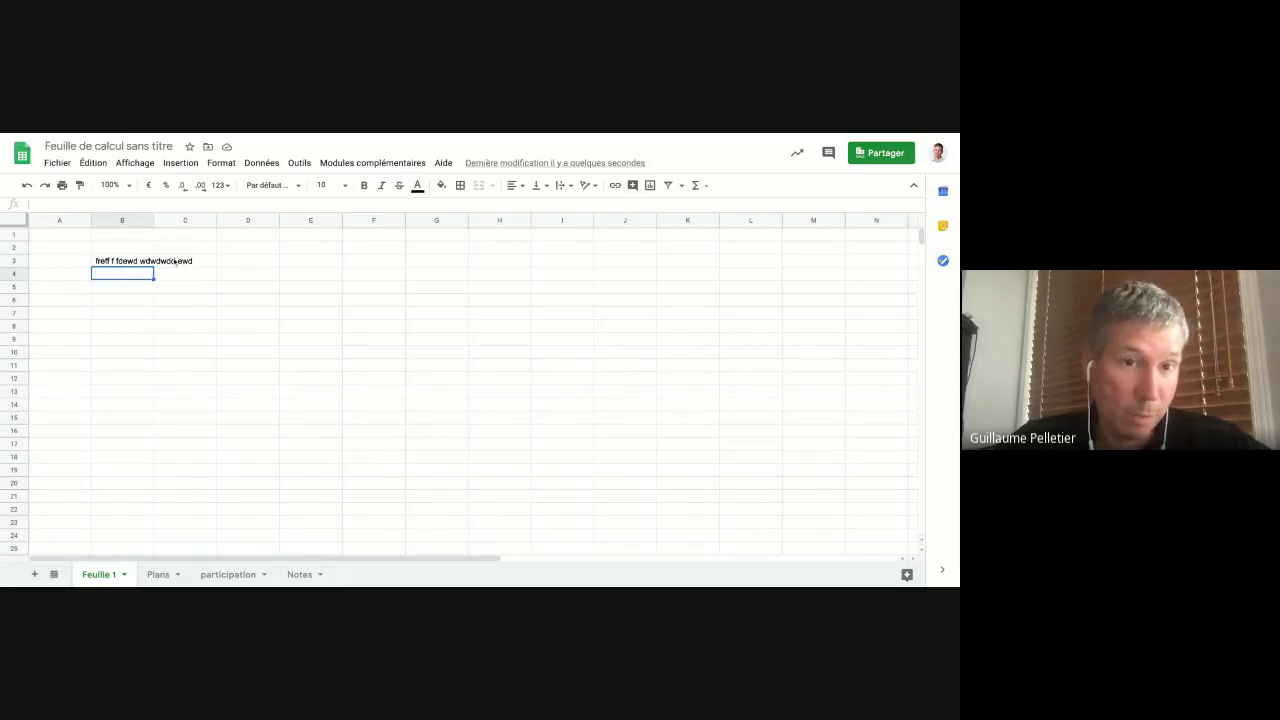
click(209, 264)
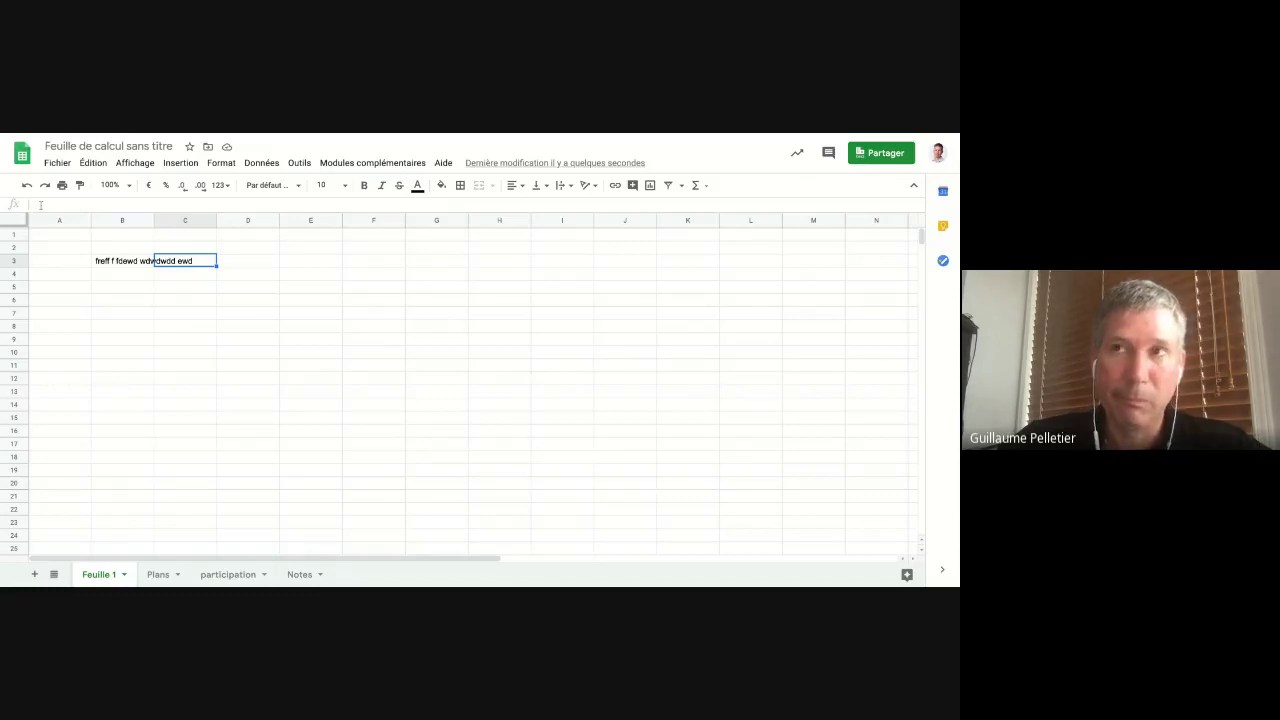
click(128, 265)
click(130, 274)
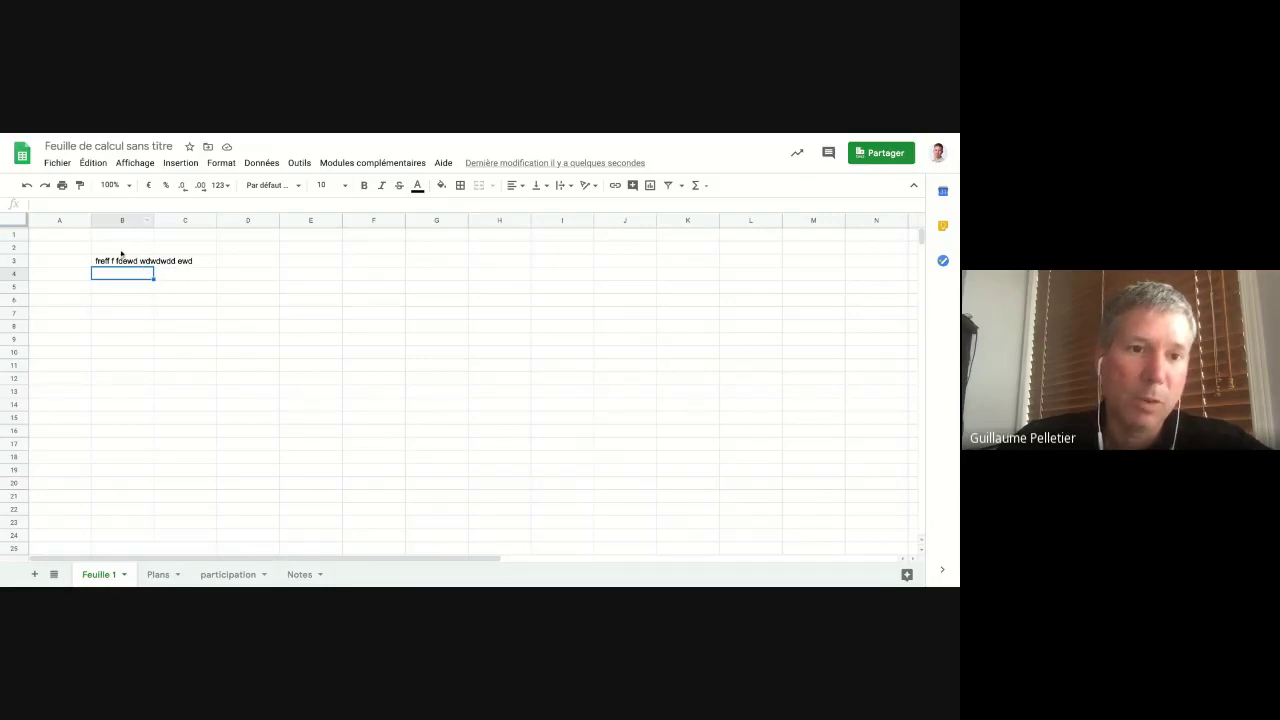
click(125, 262)
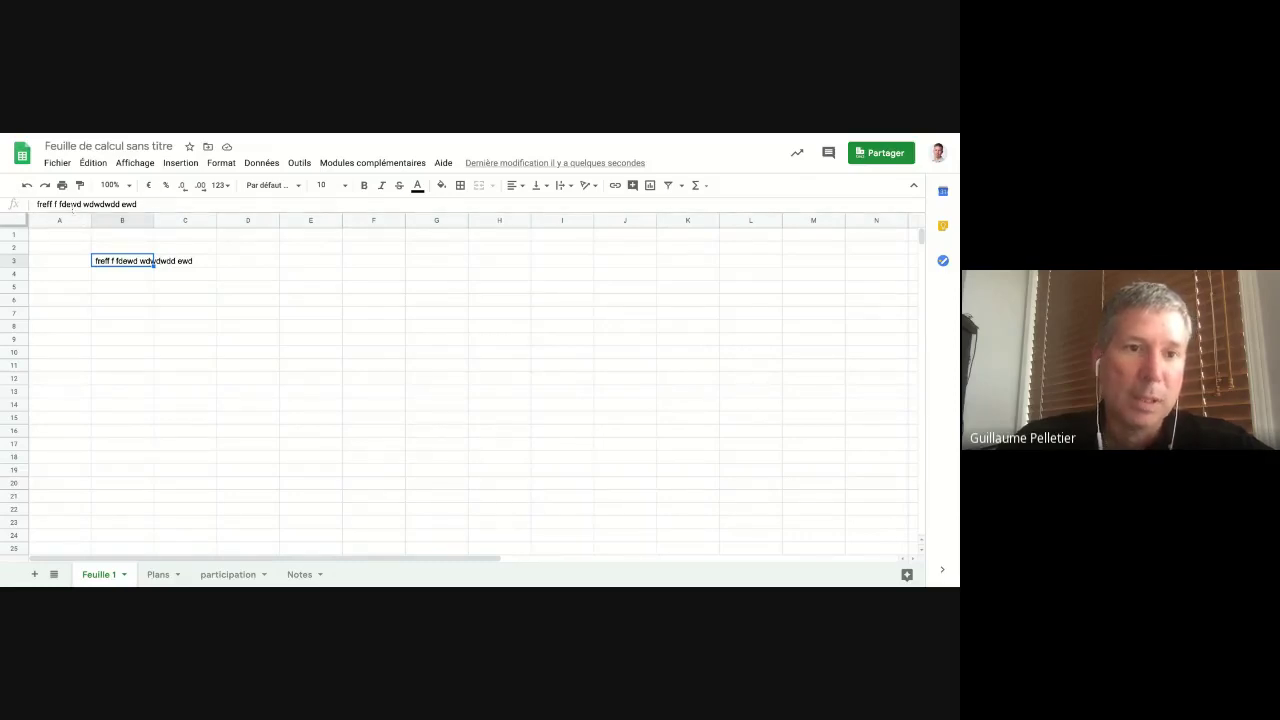
click(108, 277)
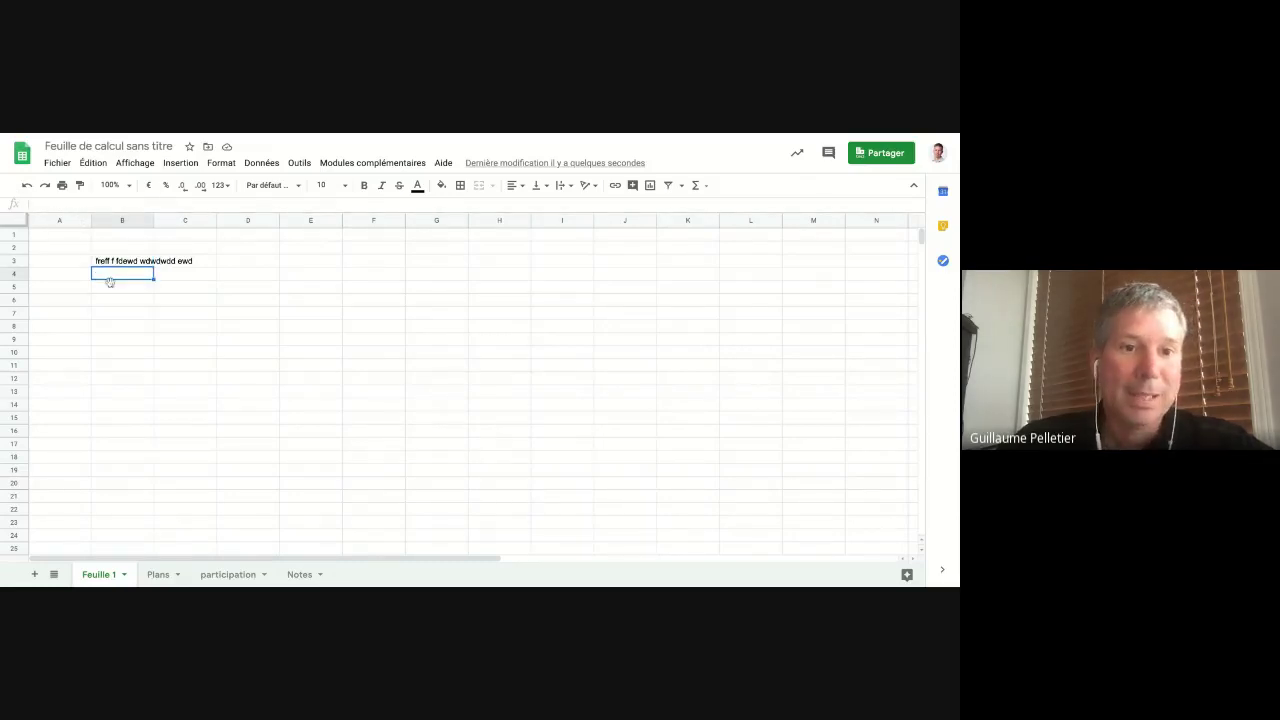
Enter the formula =2+3 in cell B5 and inspect the formula behind its result.
click(108, 288)
text(=)
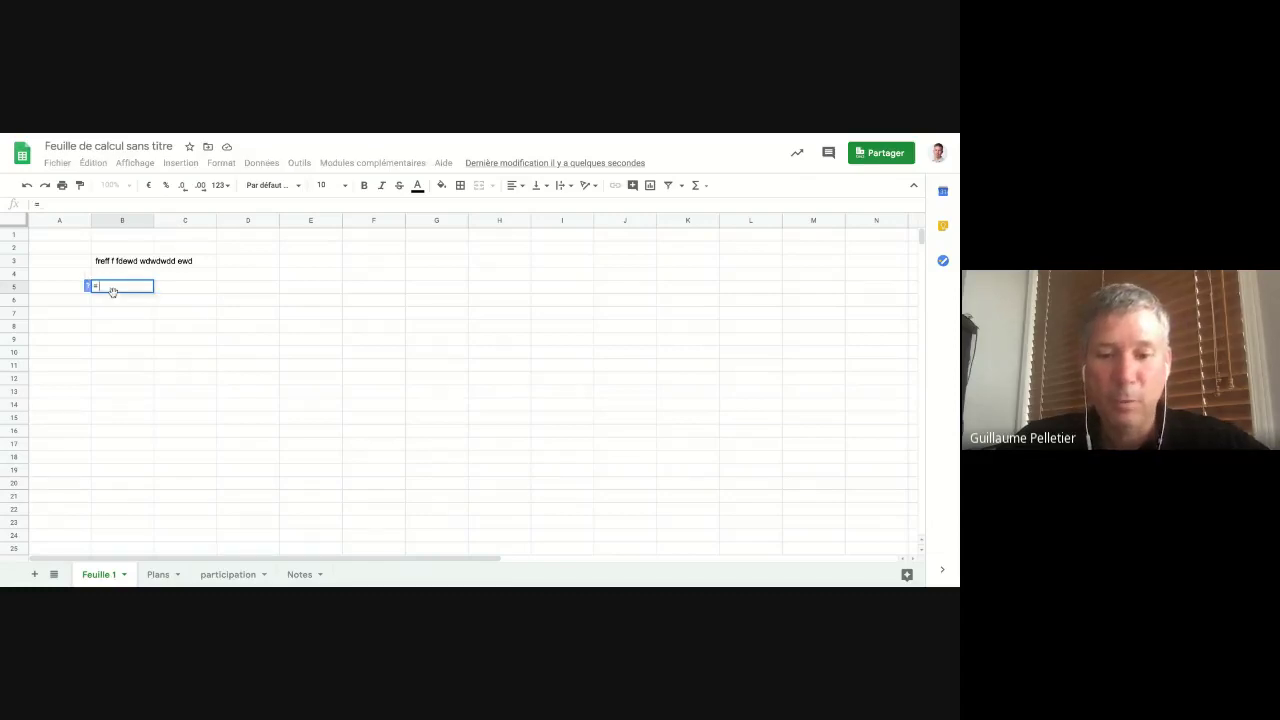
text(2+3)
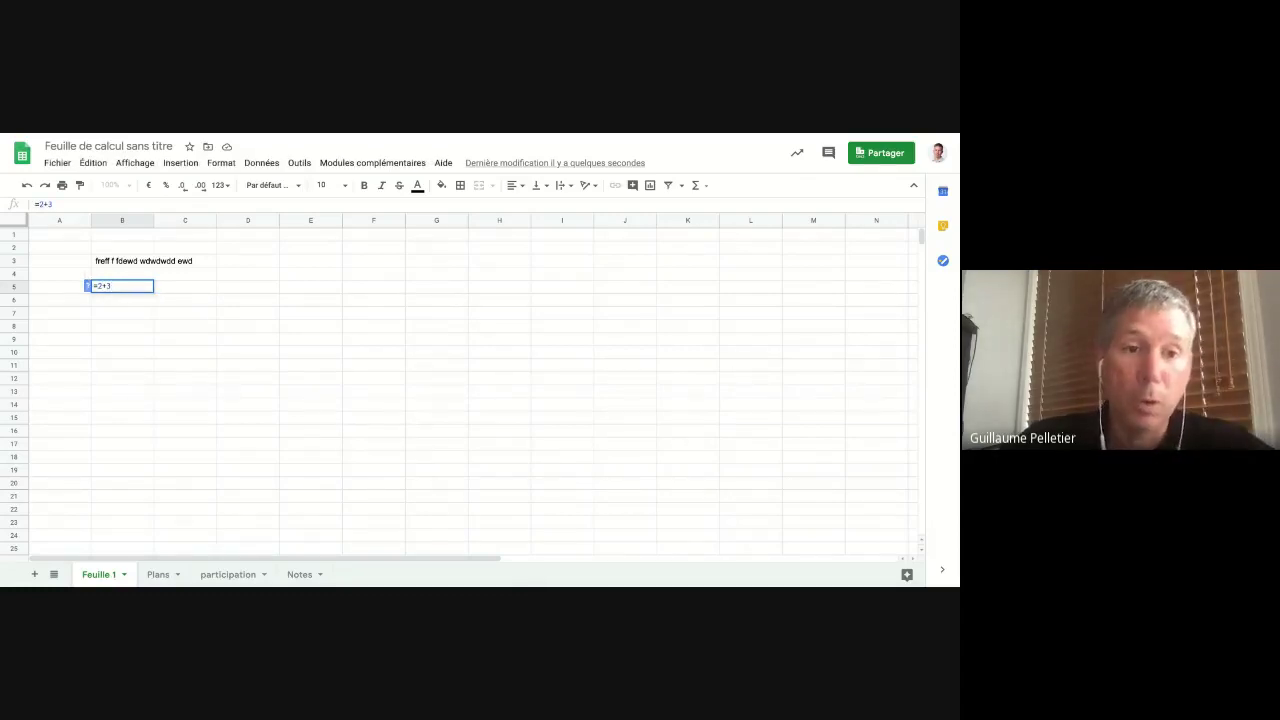
key(Return)
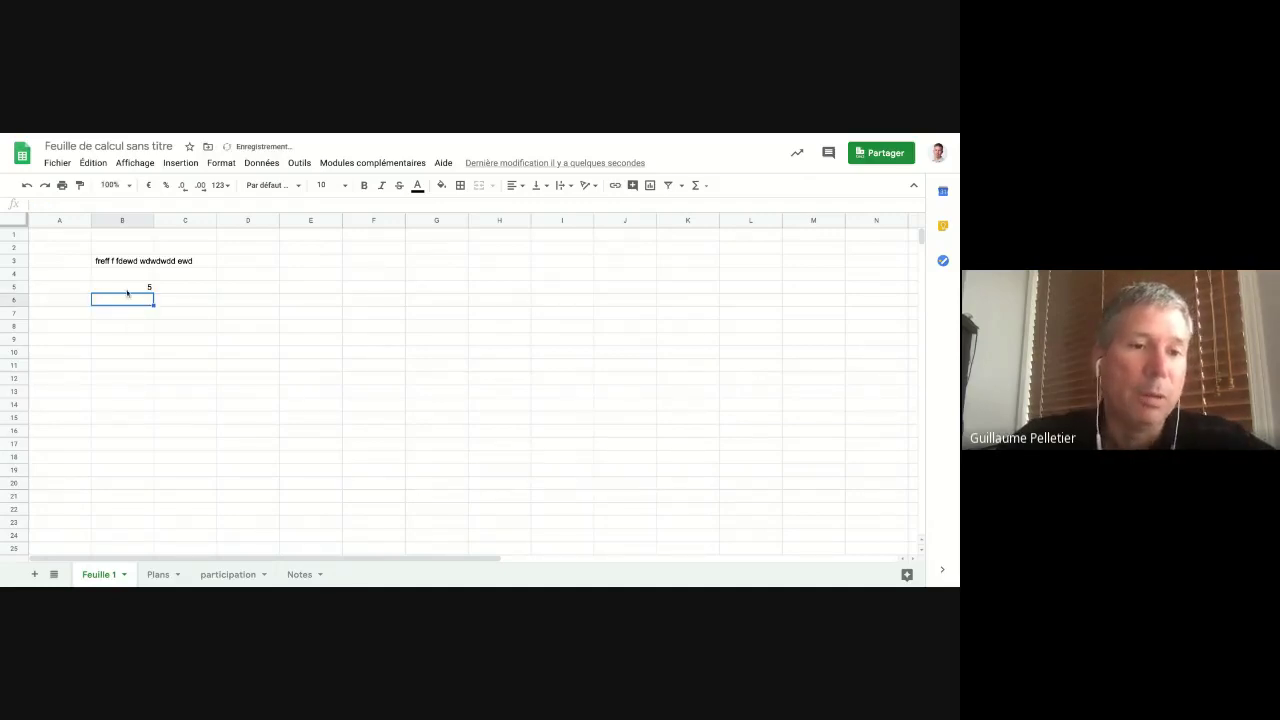
click(120, 289)
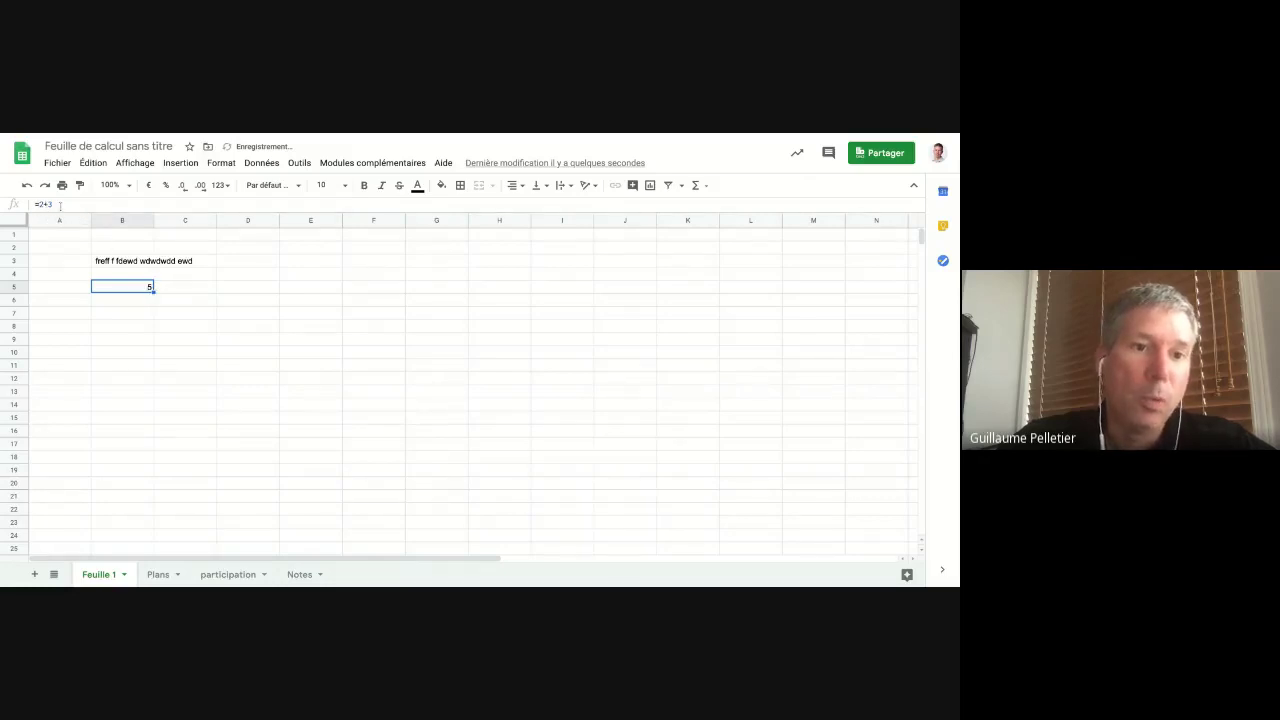
click(120, 303)
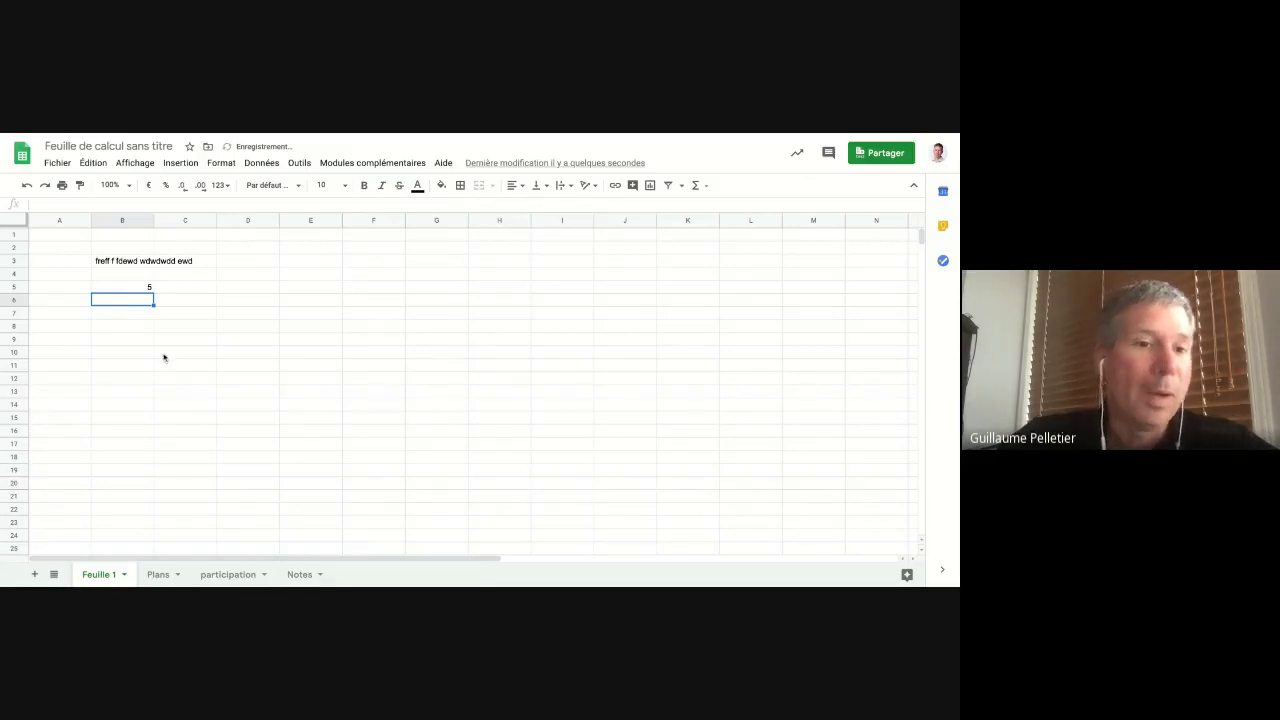
Clear the contents of cells B2 to B7.
drag(119, 248, 121, 313)
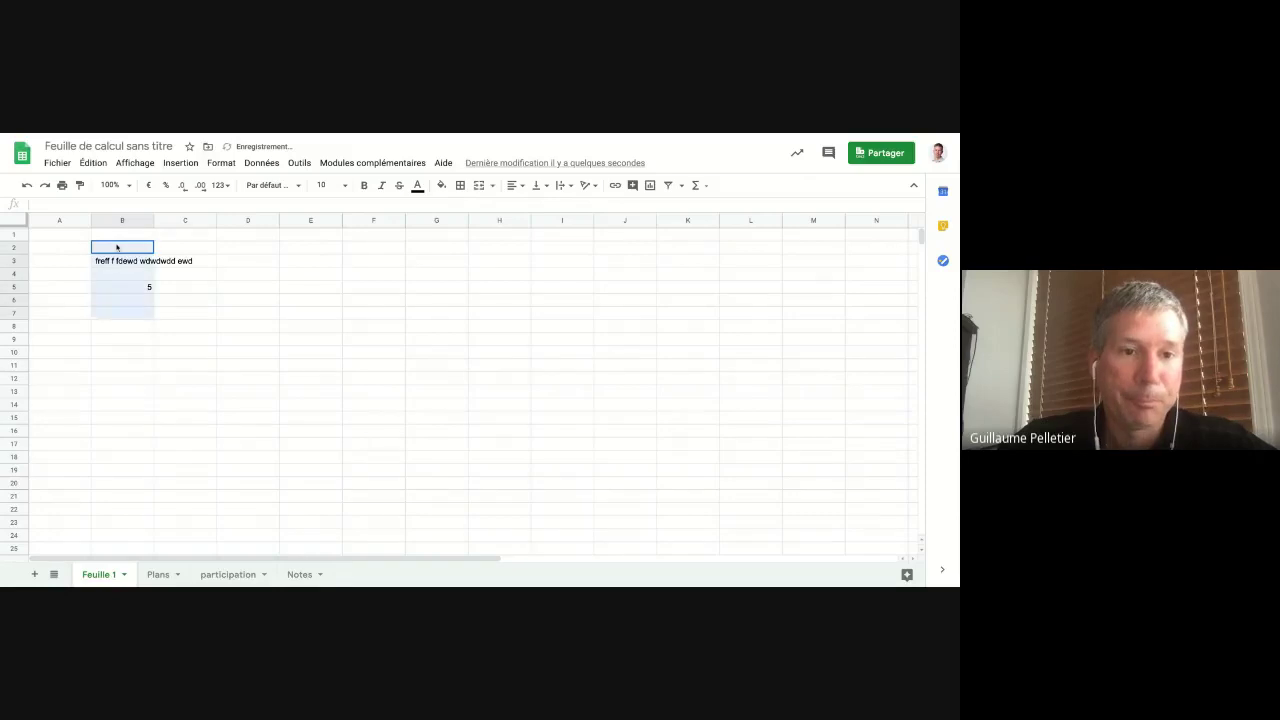
key(Delete)
click(184, 313)
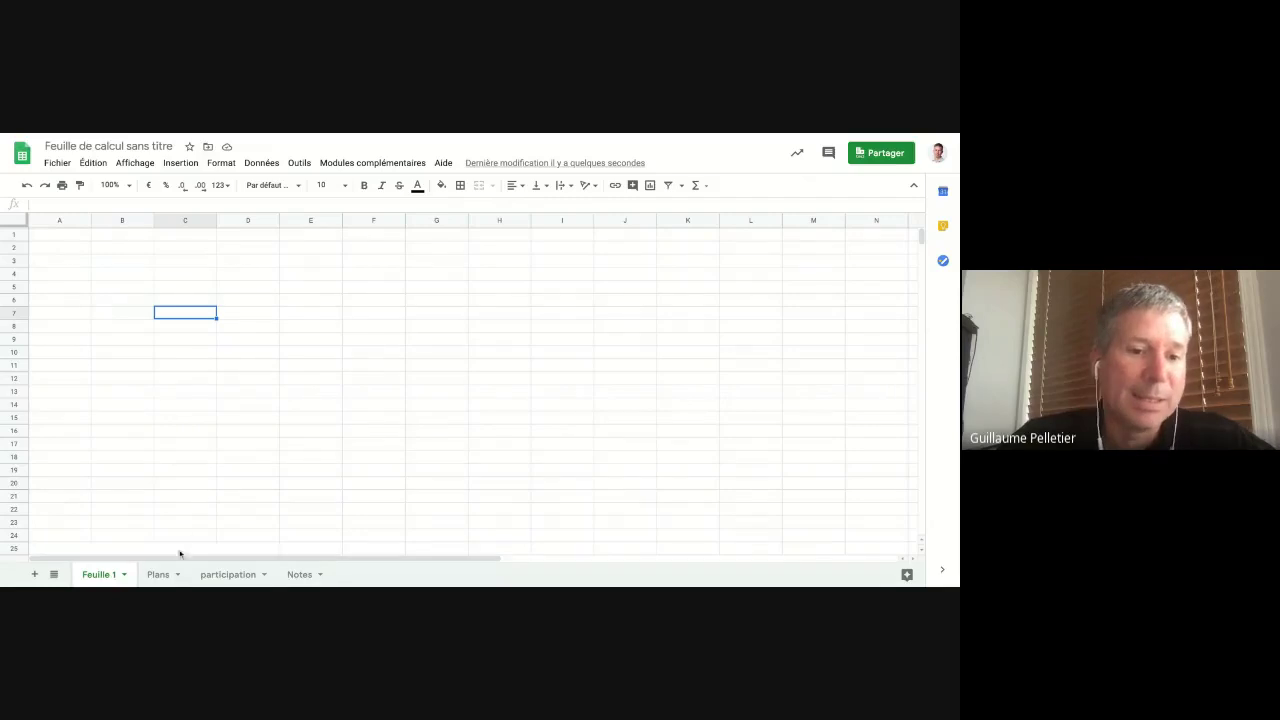
Open the Plans sheet and widen column A so the full task descriptions fit inside it.
click(160, 575)
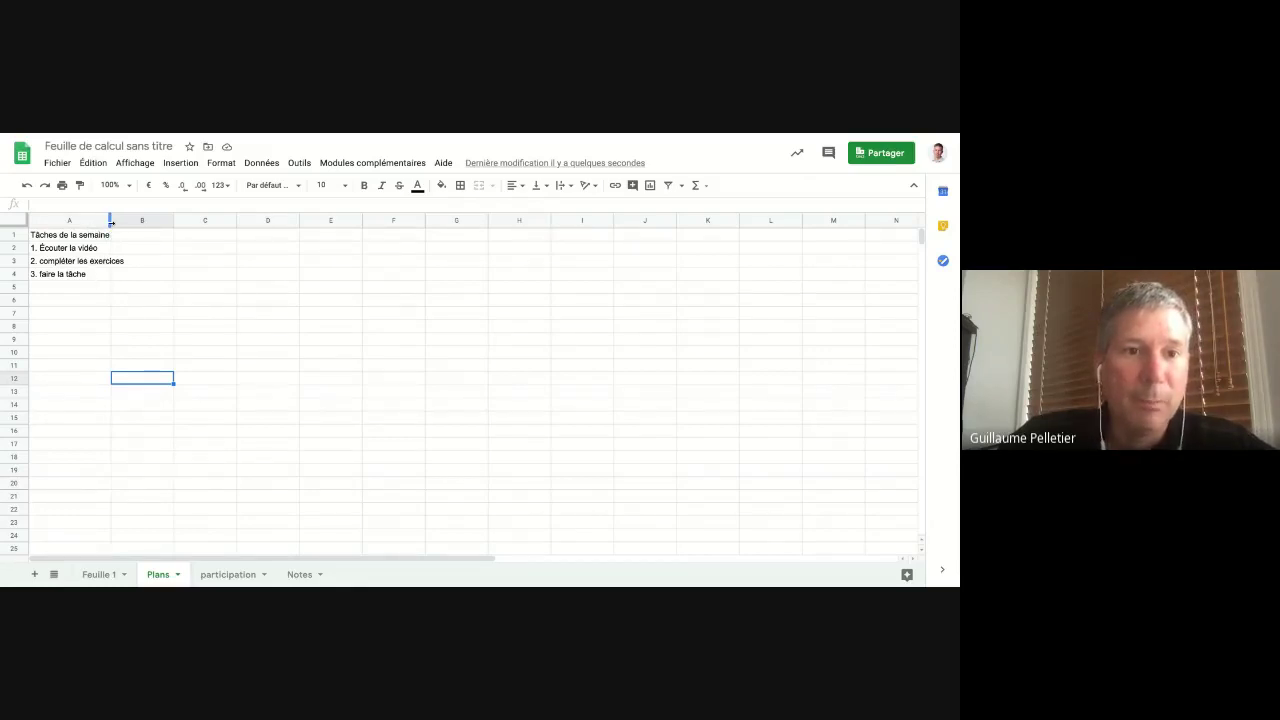
drag(111, 221, 134, 222)
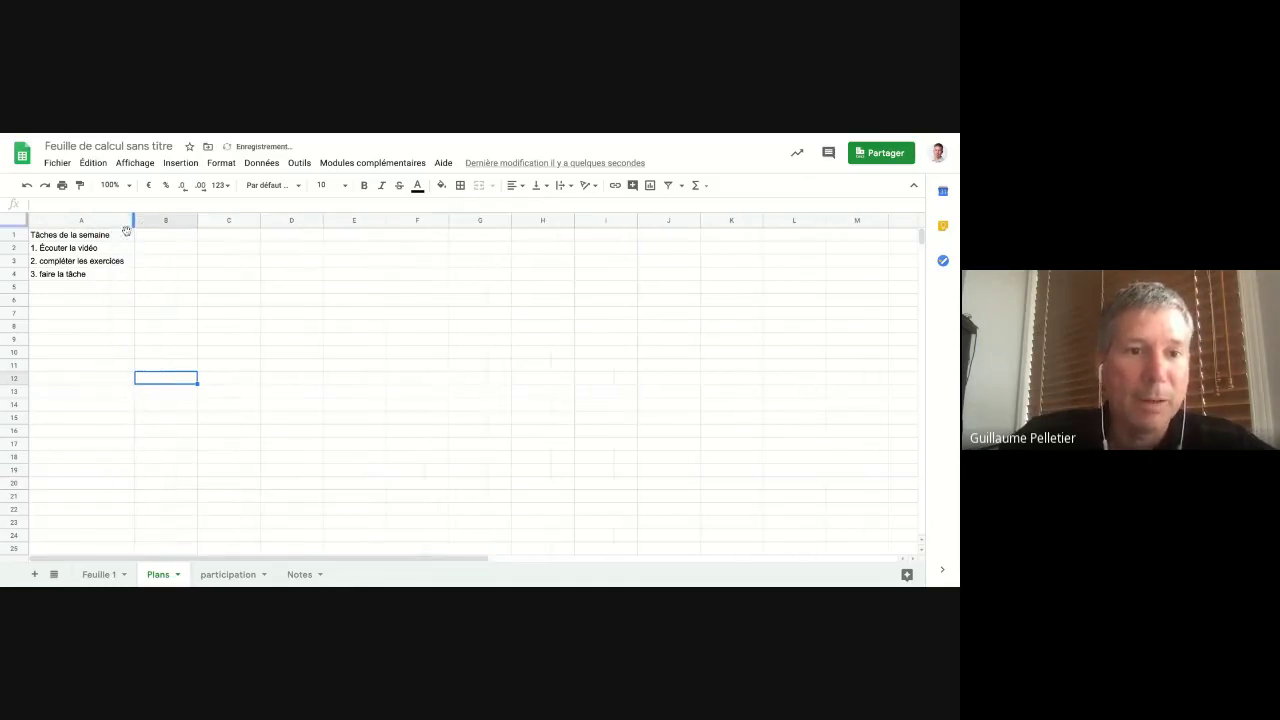
click(72, 300)
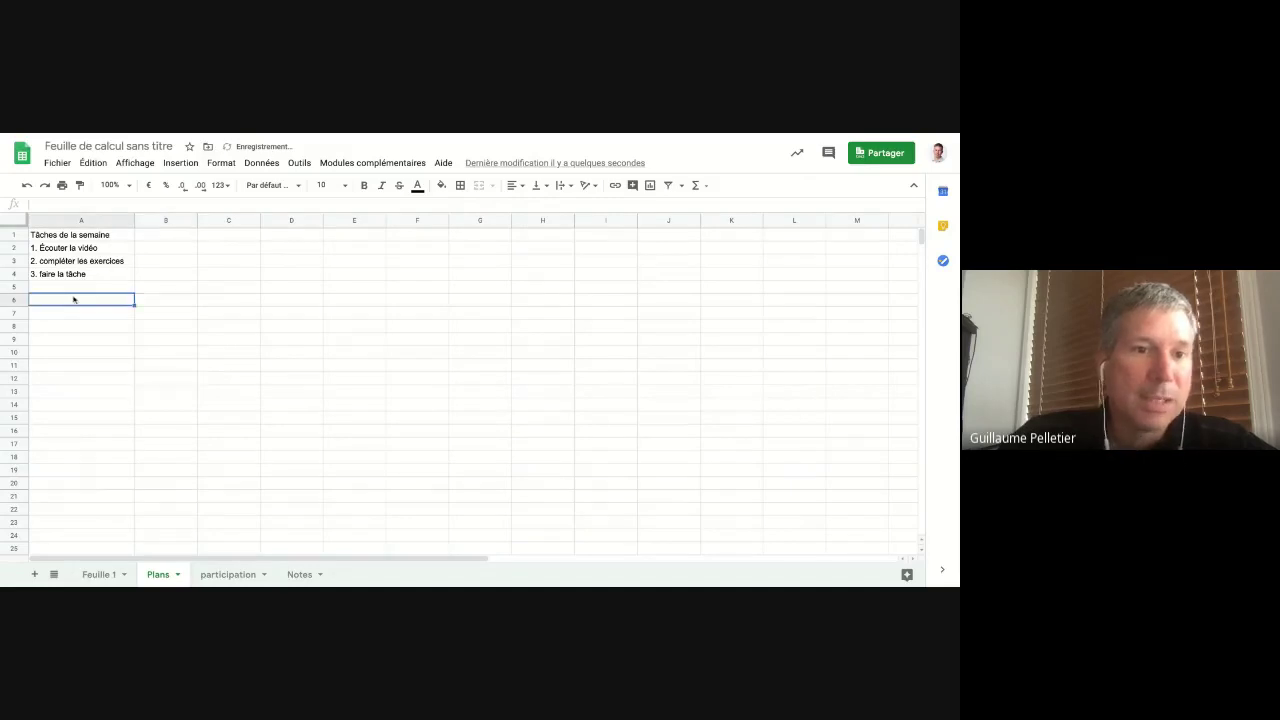
Insert a checkbox in cell B2 and fill it down to B4 for all three tasks.
click(165, 248)
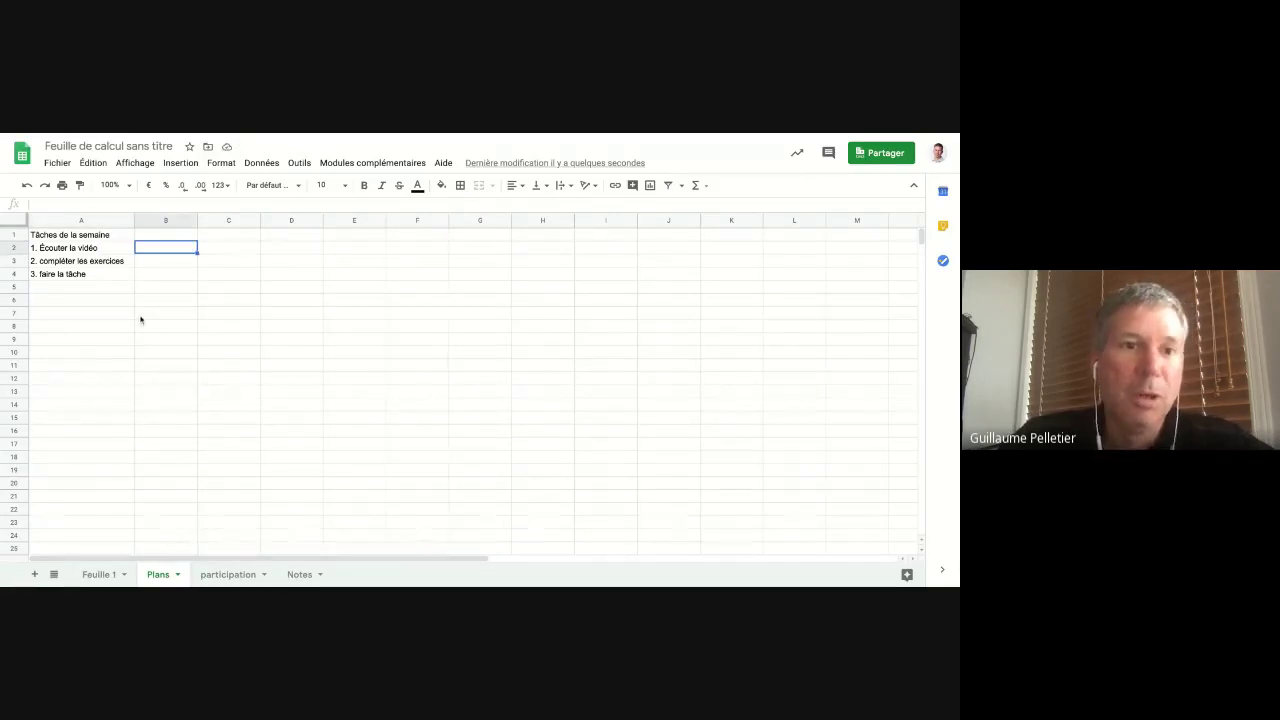
click(181, 168)
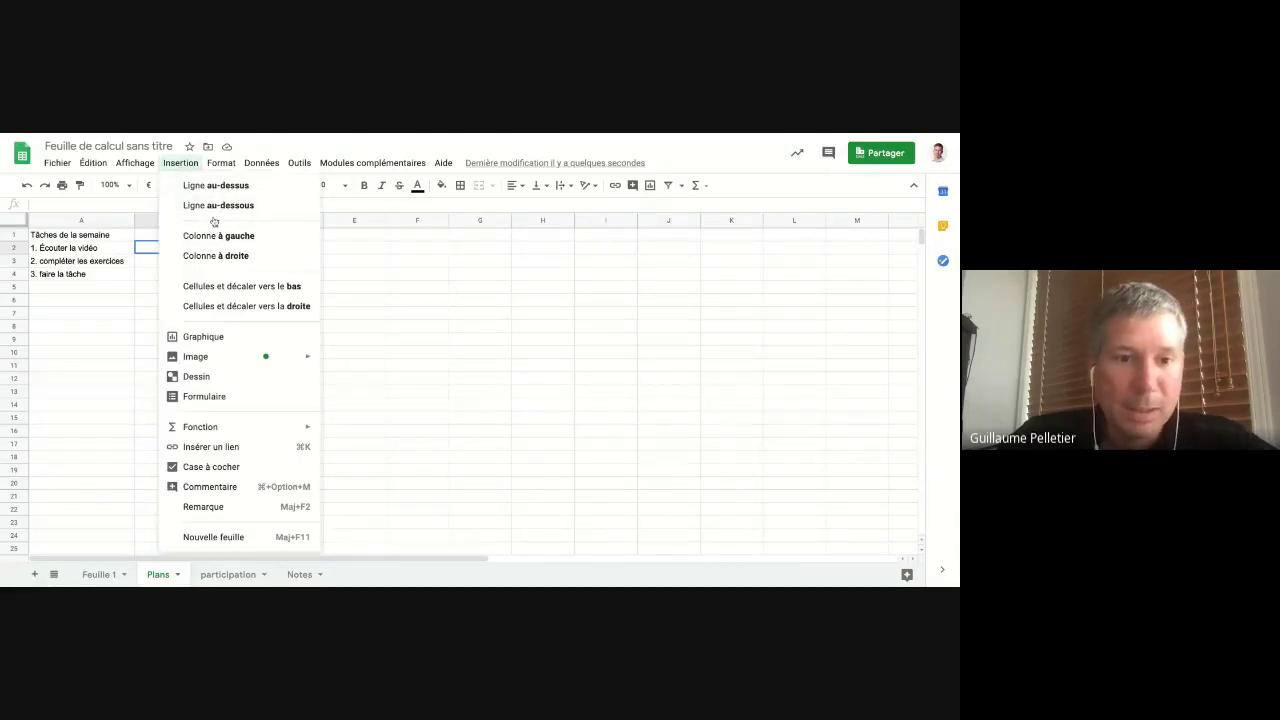
click(220, 466)
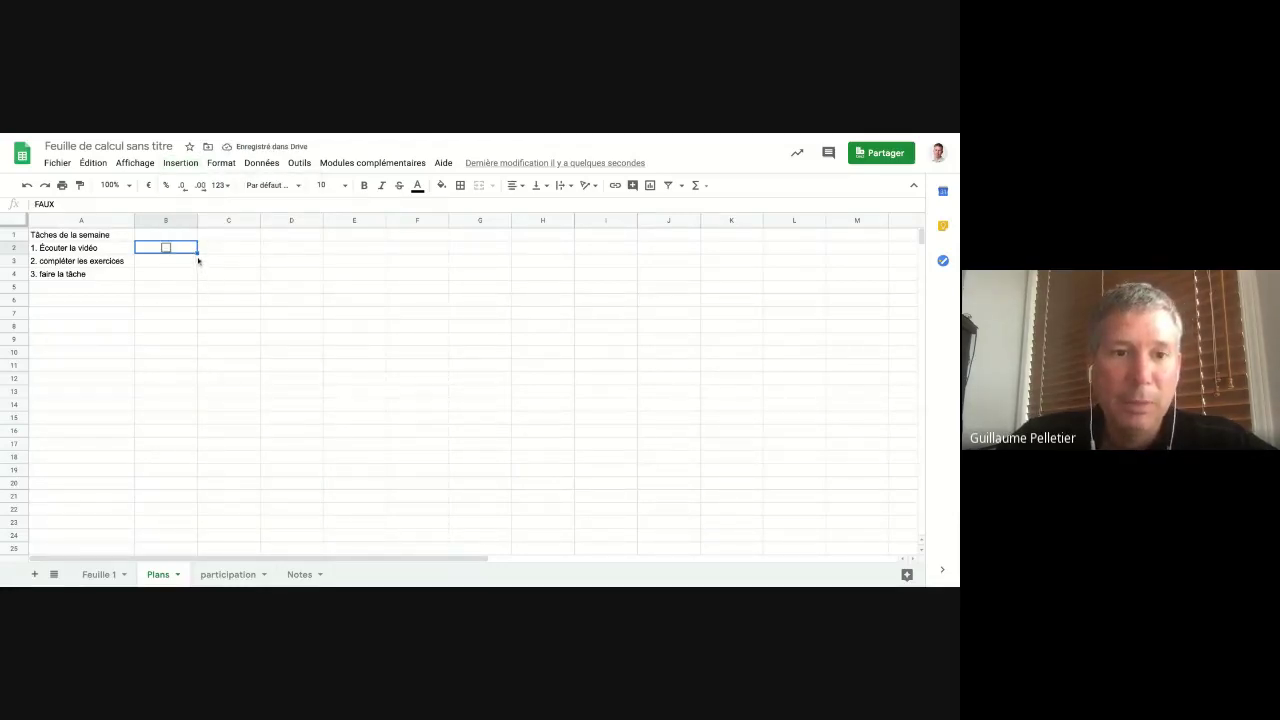
drag(197, 252, 189, 285)
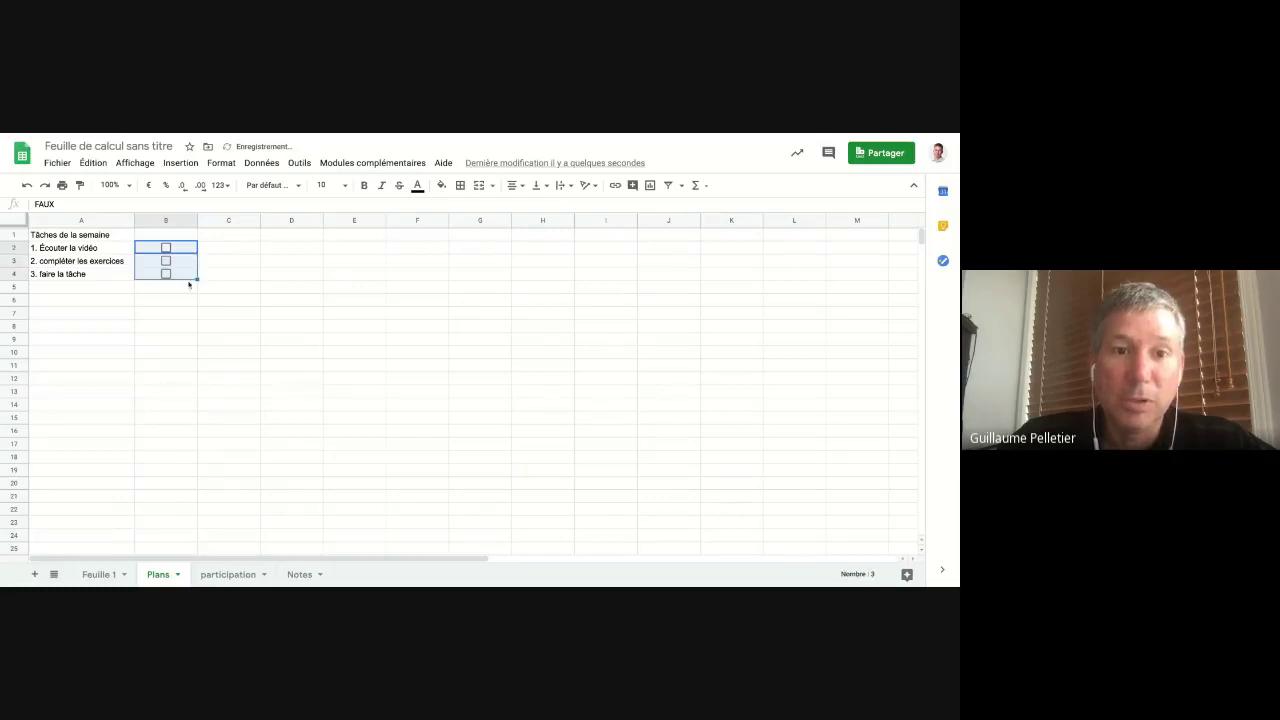
click(216, 293)
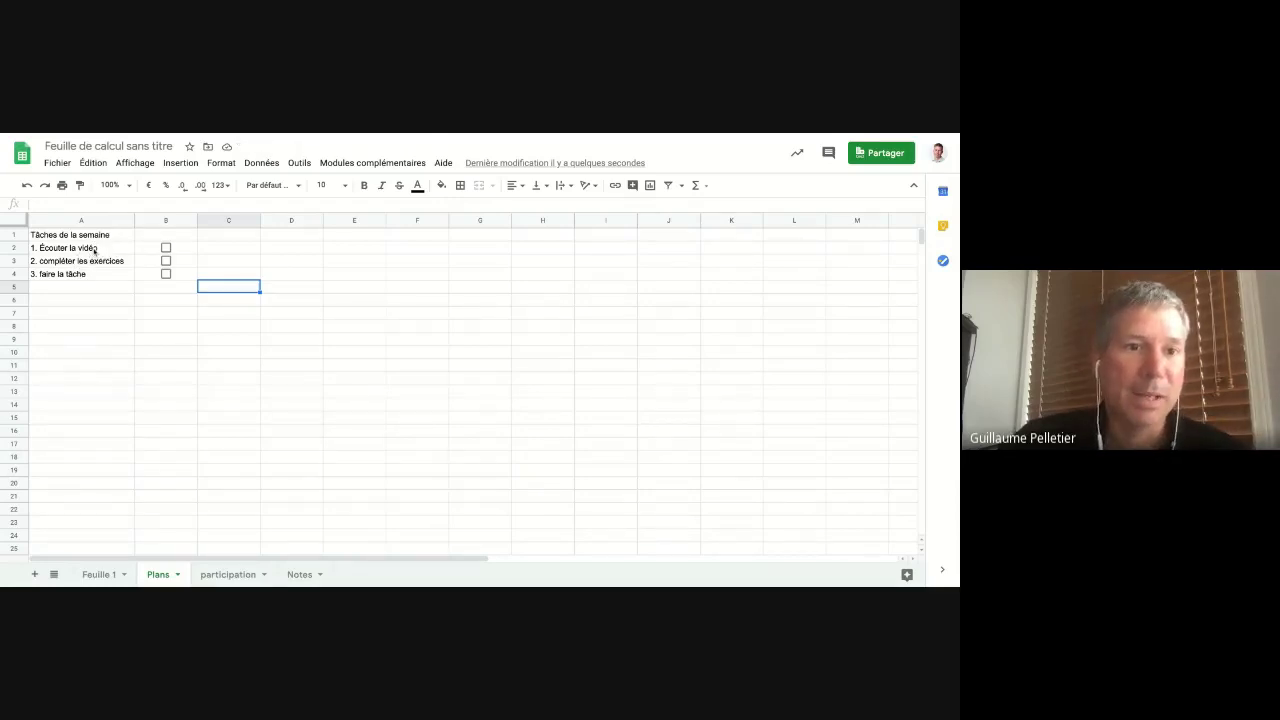
Tick the checkboxes for the tasks "1. Écouter la vidéo" and "2. compléter les exercices".
click(95, 247)
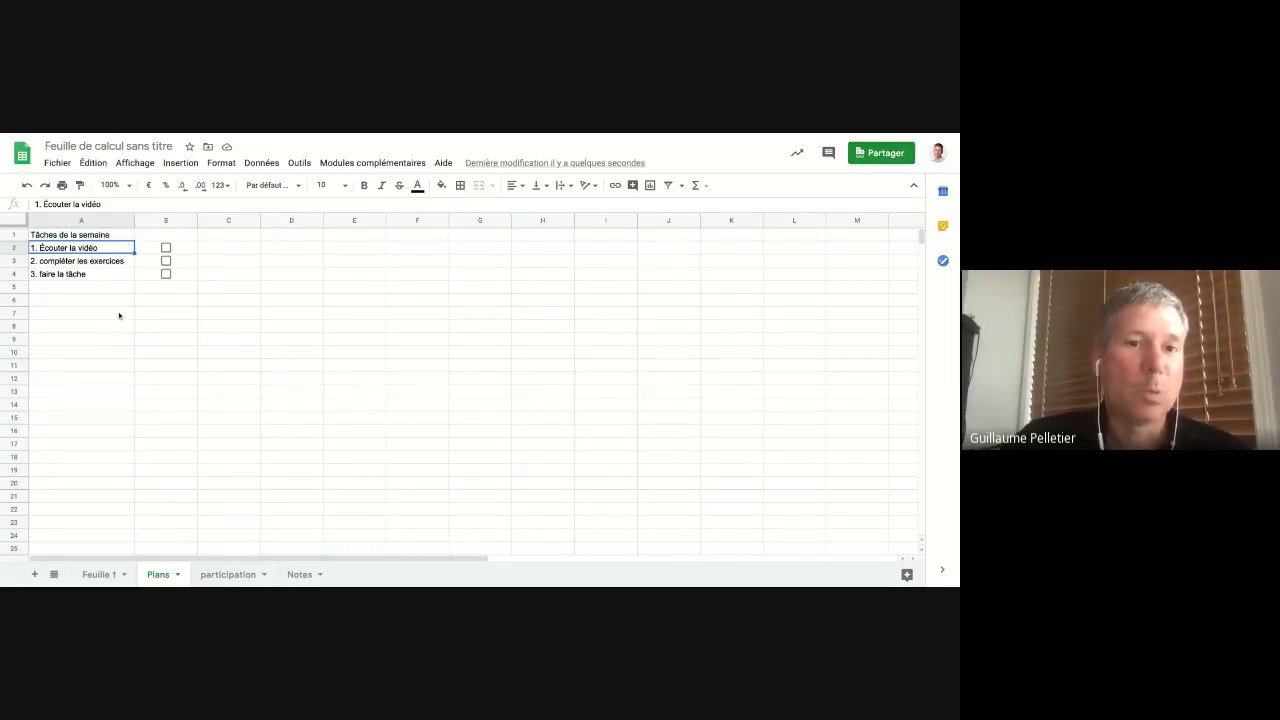
click(94, 278)
click(103, 252)
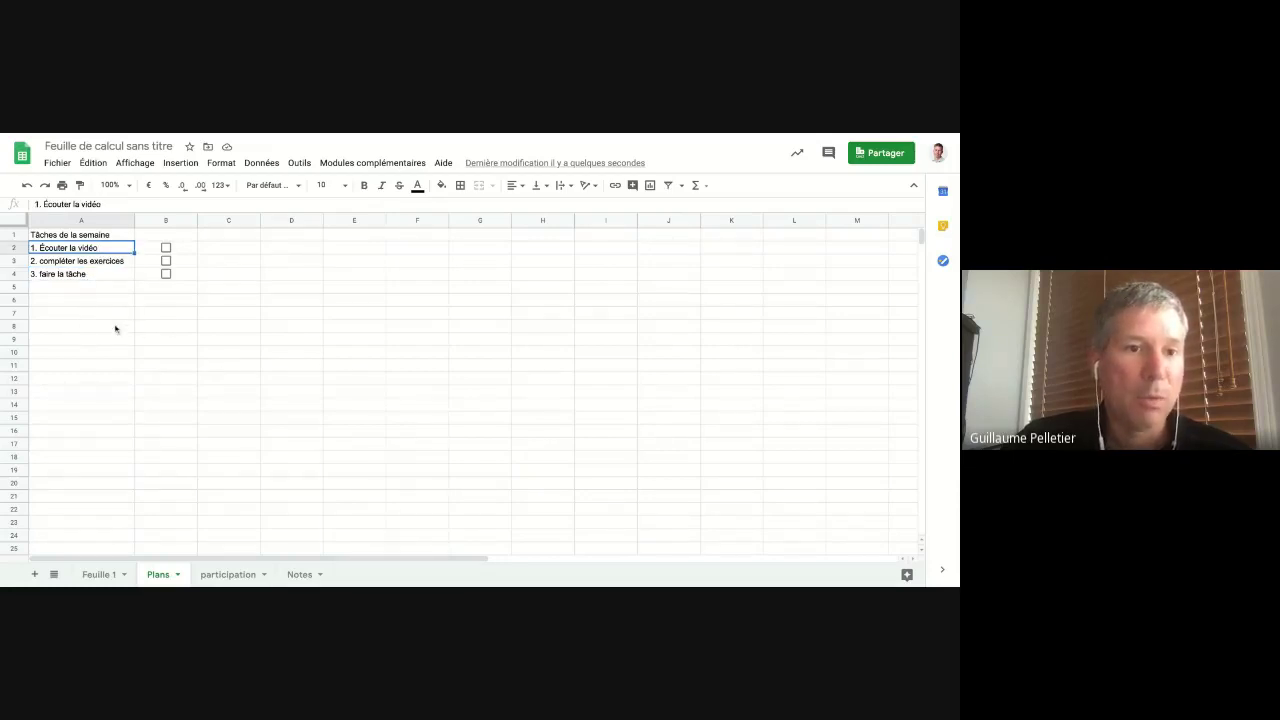
click(166, 248)
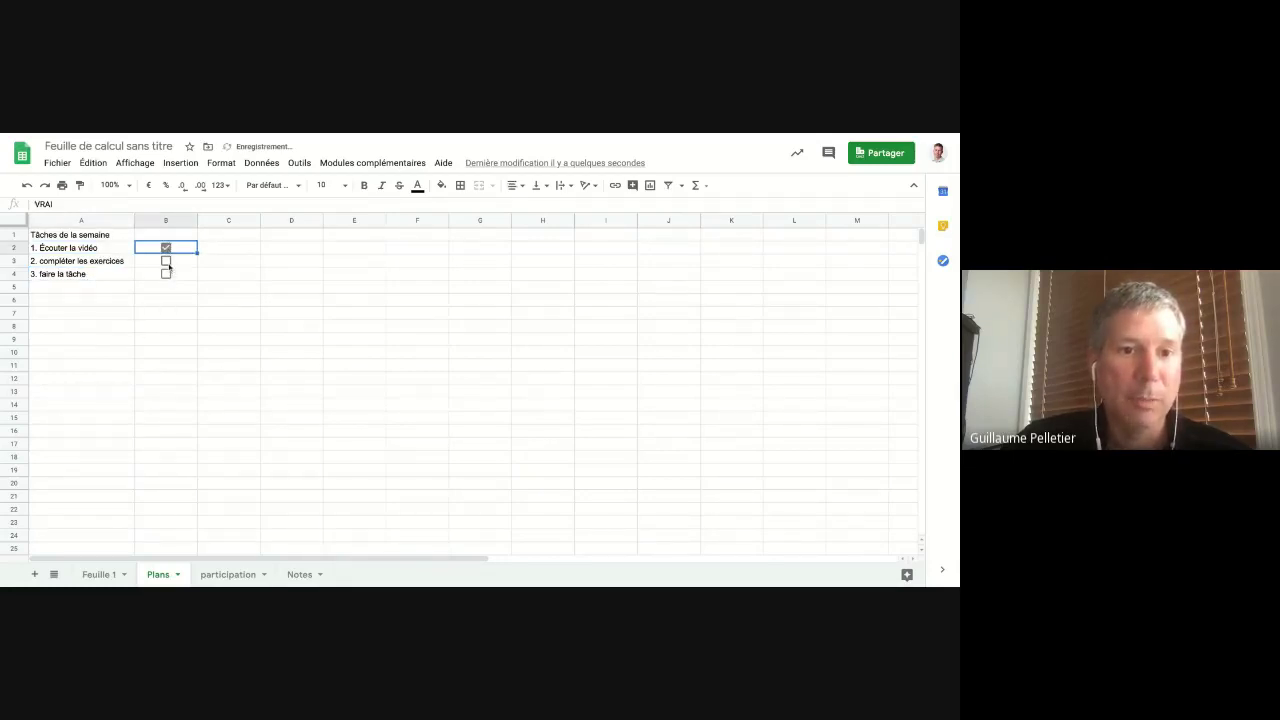
click(166, 261)
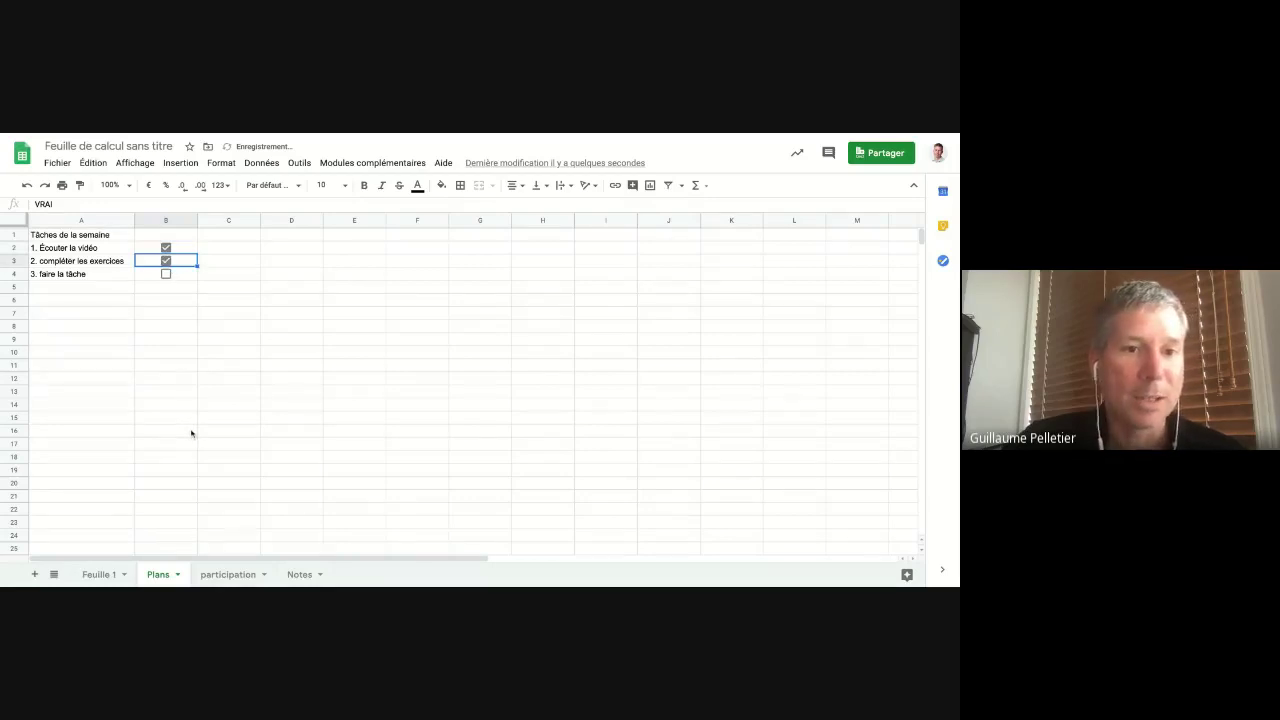
click(272, 377)
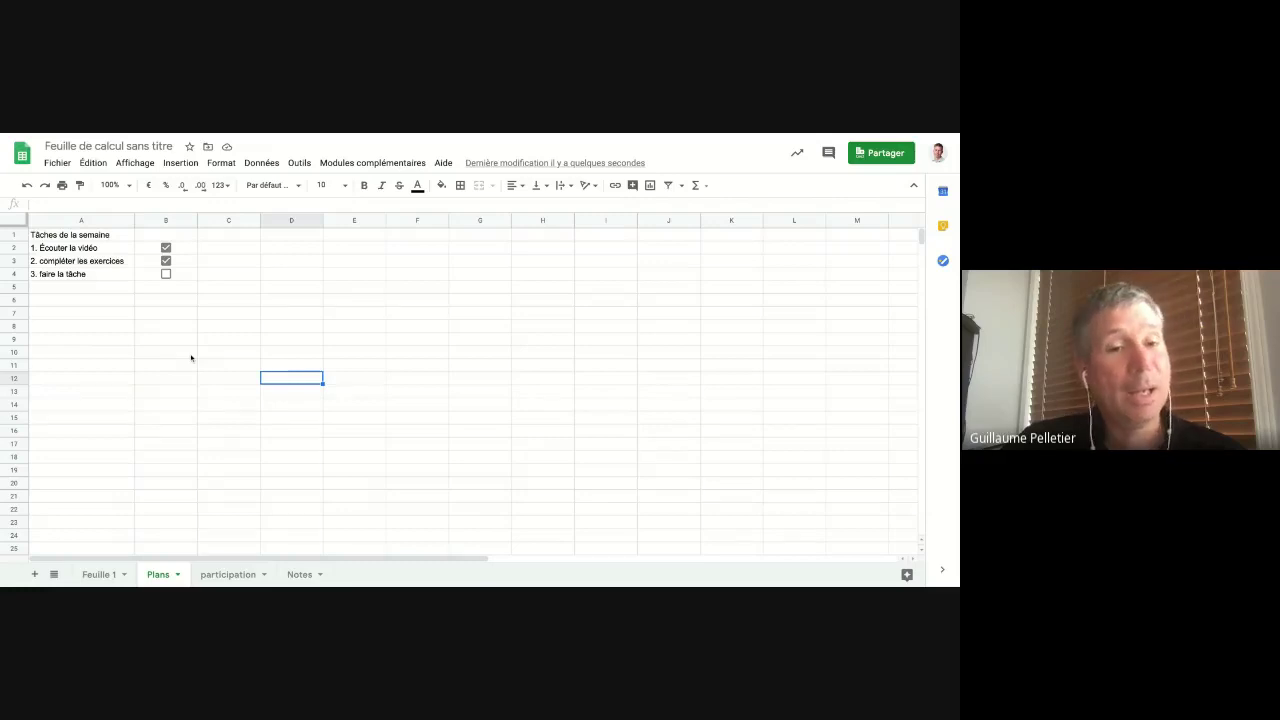
Enter the heading "Commentaire" in cell C1 and select the comment cell beside the second task.
click(225, 238)
text(Commentaire)
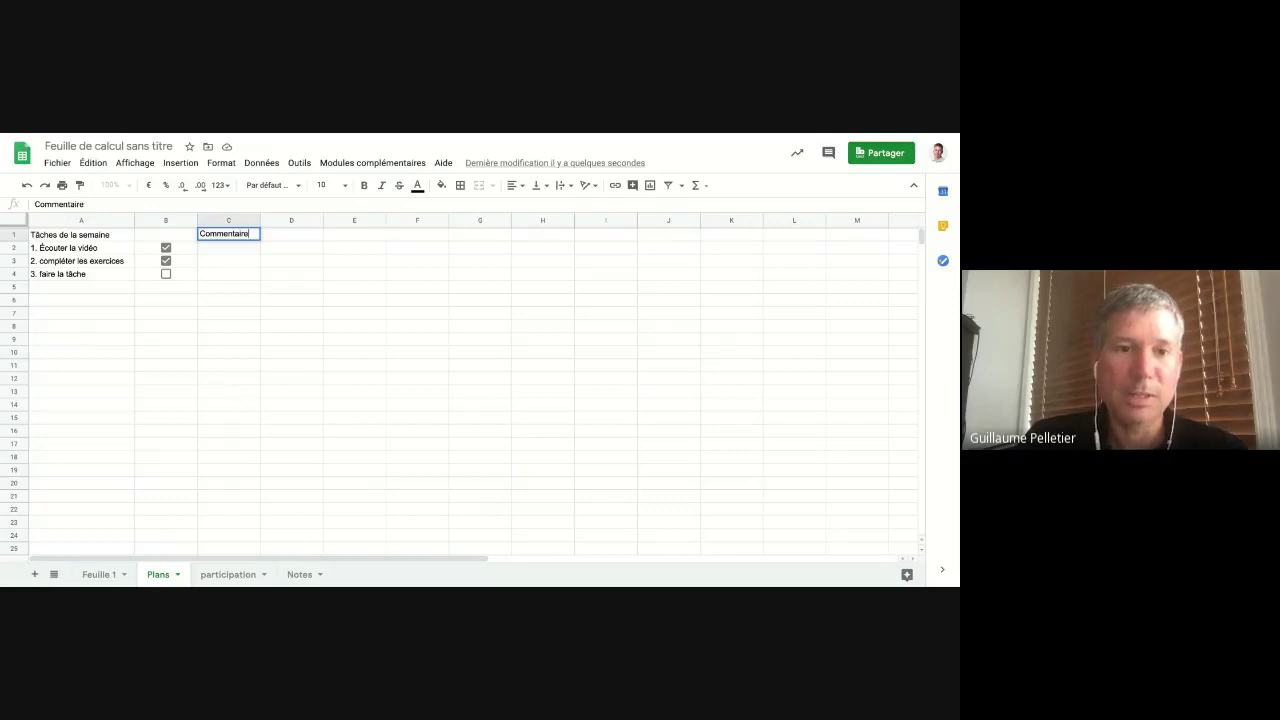
key(Return)
key(Down)
key(Down)
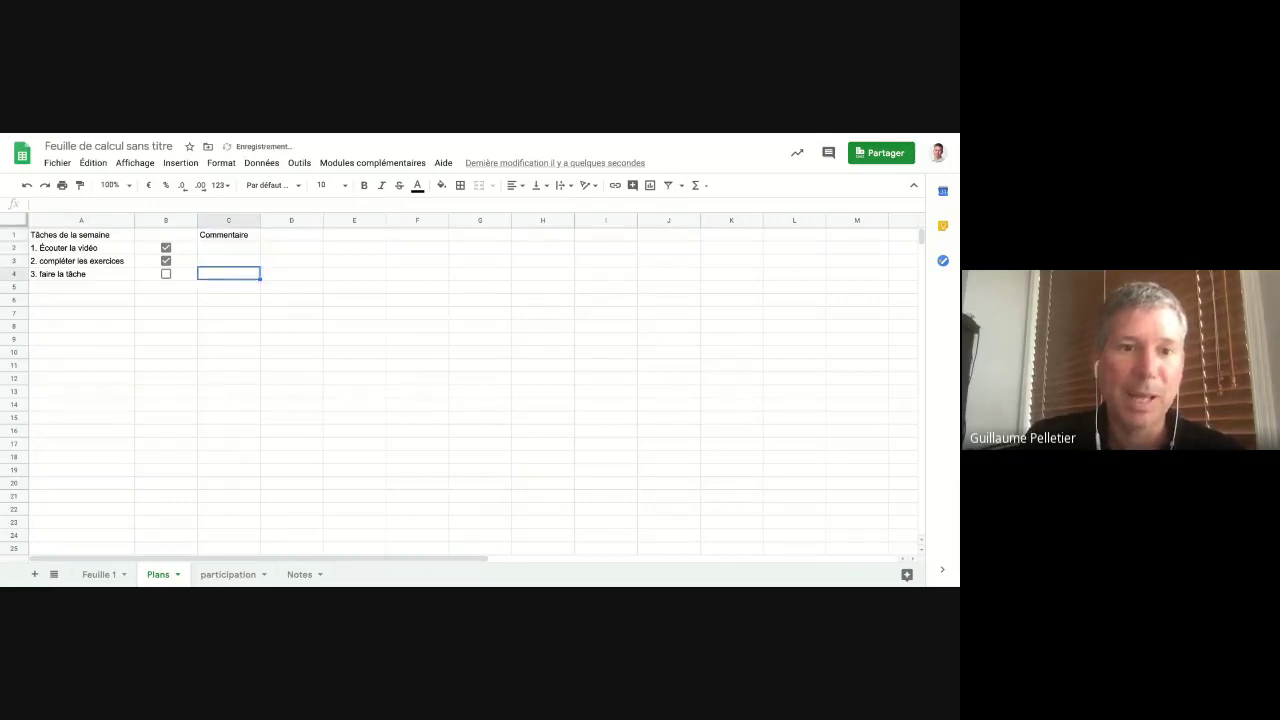
key(Up)
key(Up)
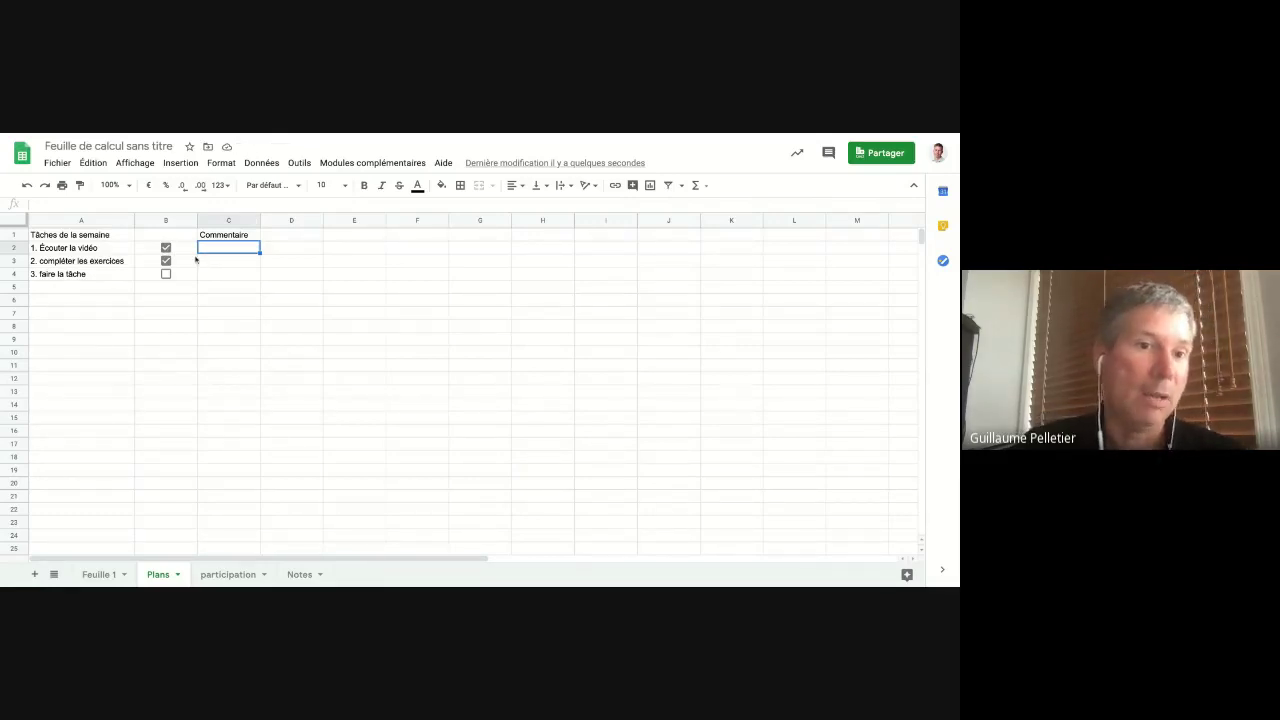
key(Down)
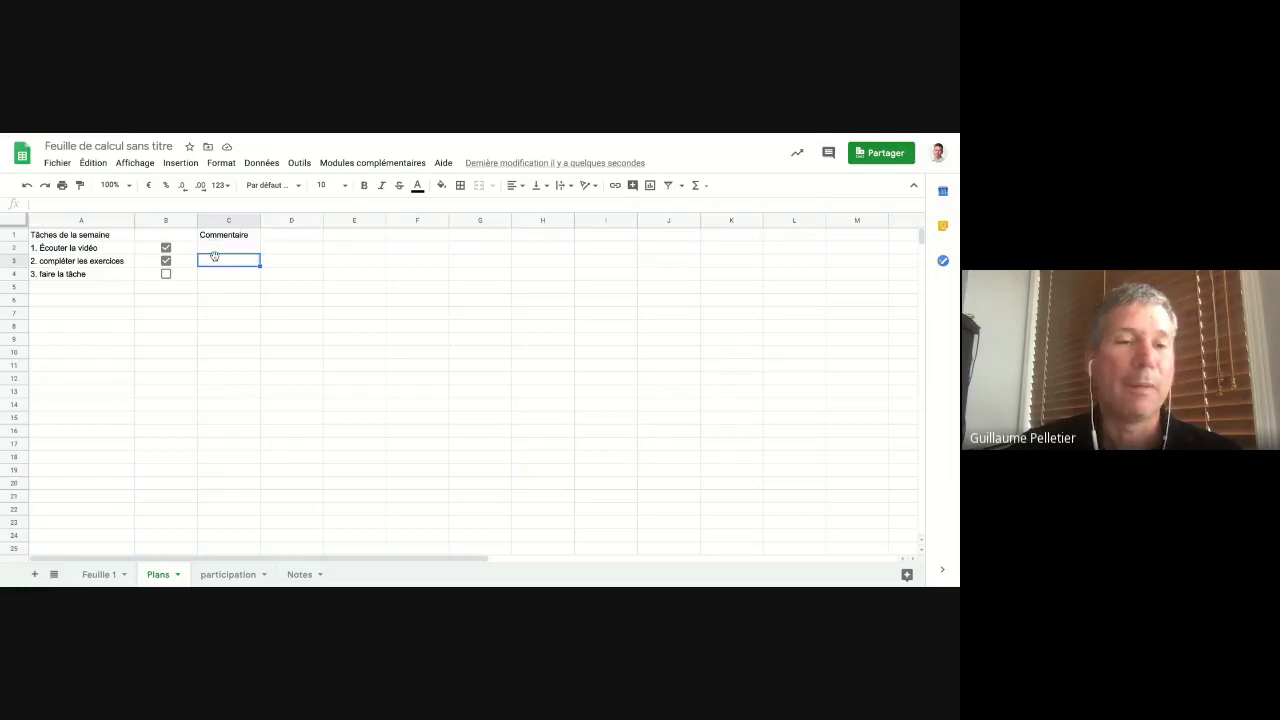
Fill cells A4 to C4 of the "3. faire la tâche" row with yellow.
click(216, 281)
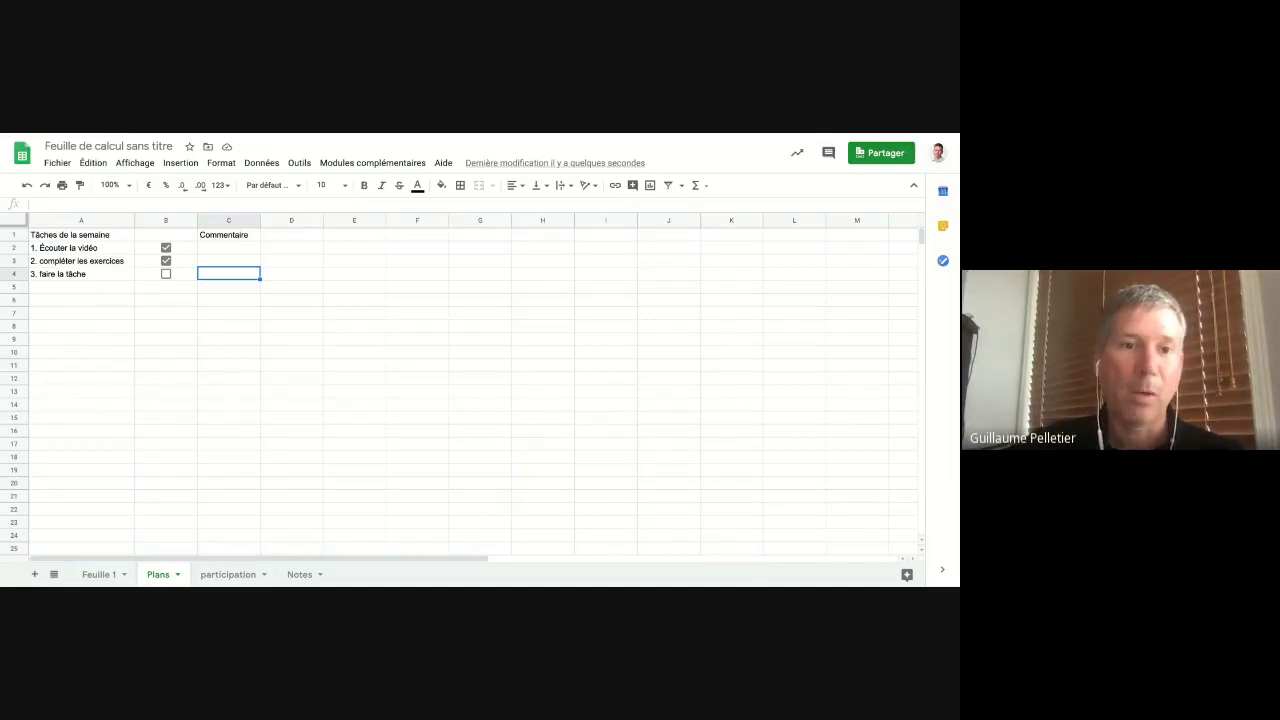
click(222, 299)
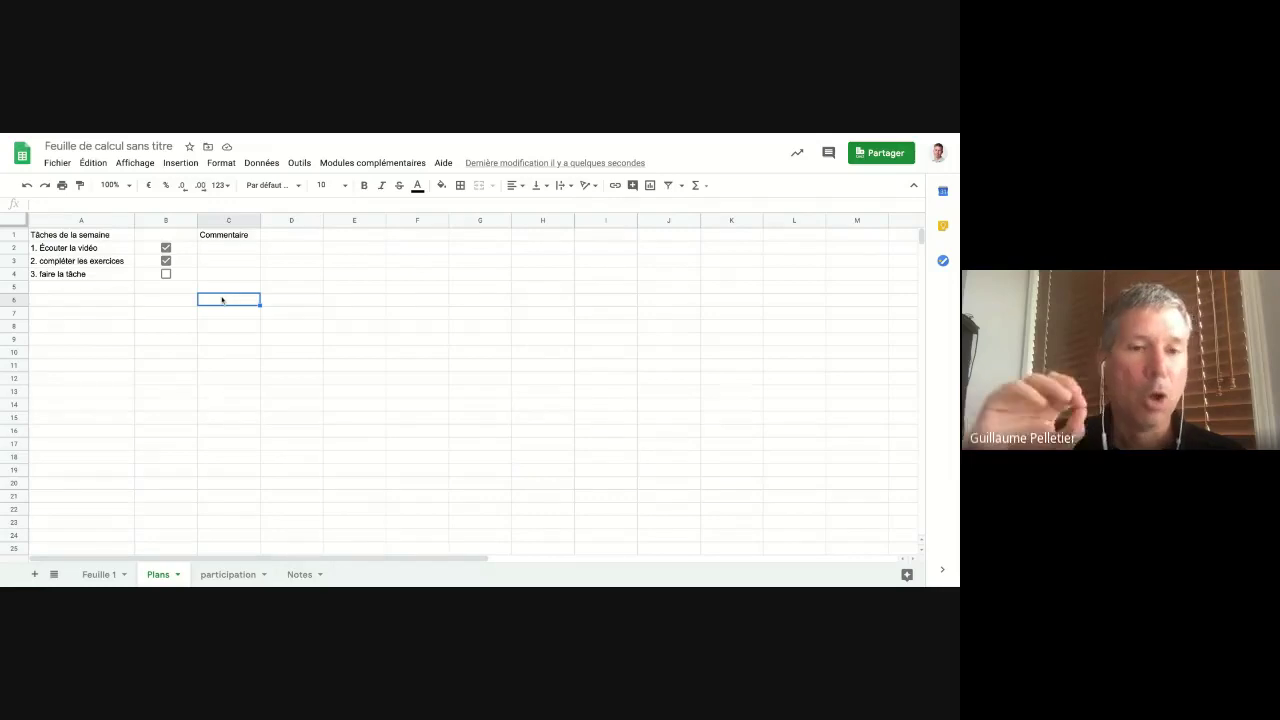
click(106, 276)
key(shift+Right)
key(shift+Right)
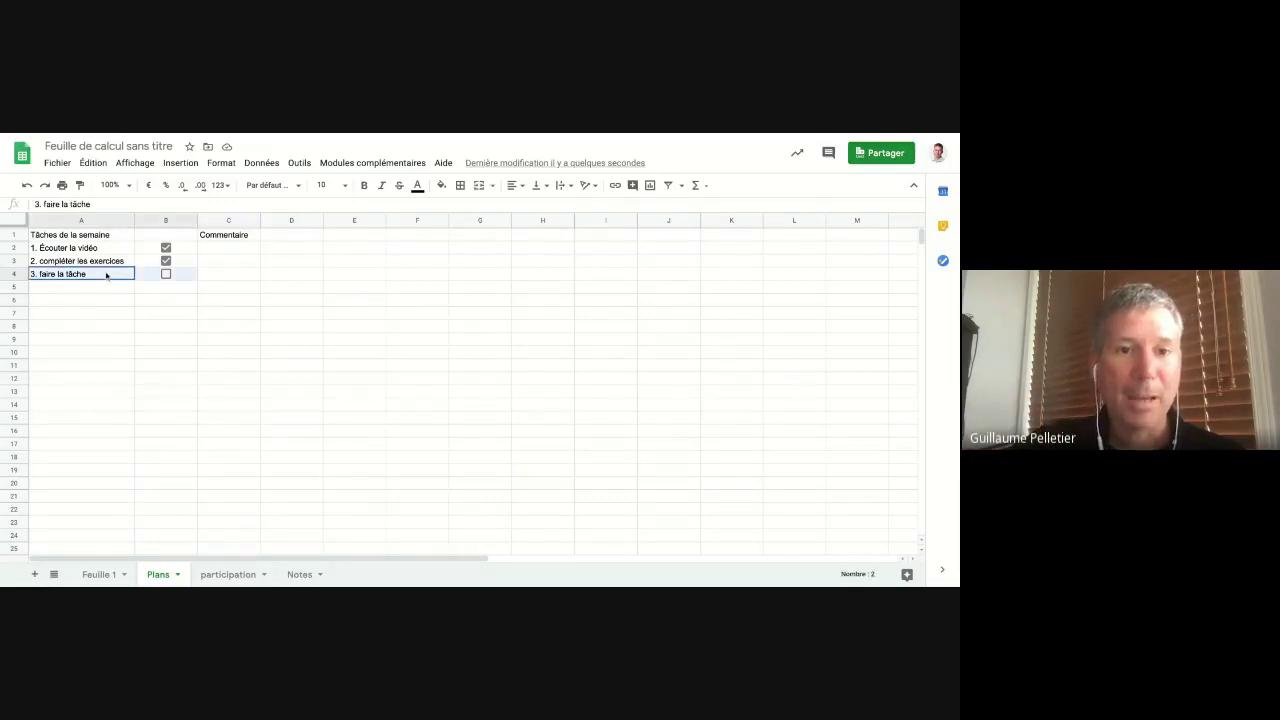
click(441, 185)
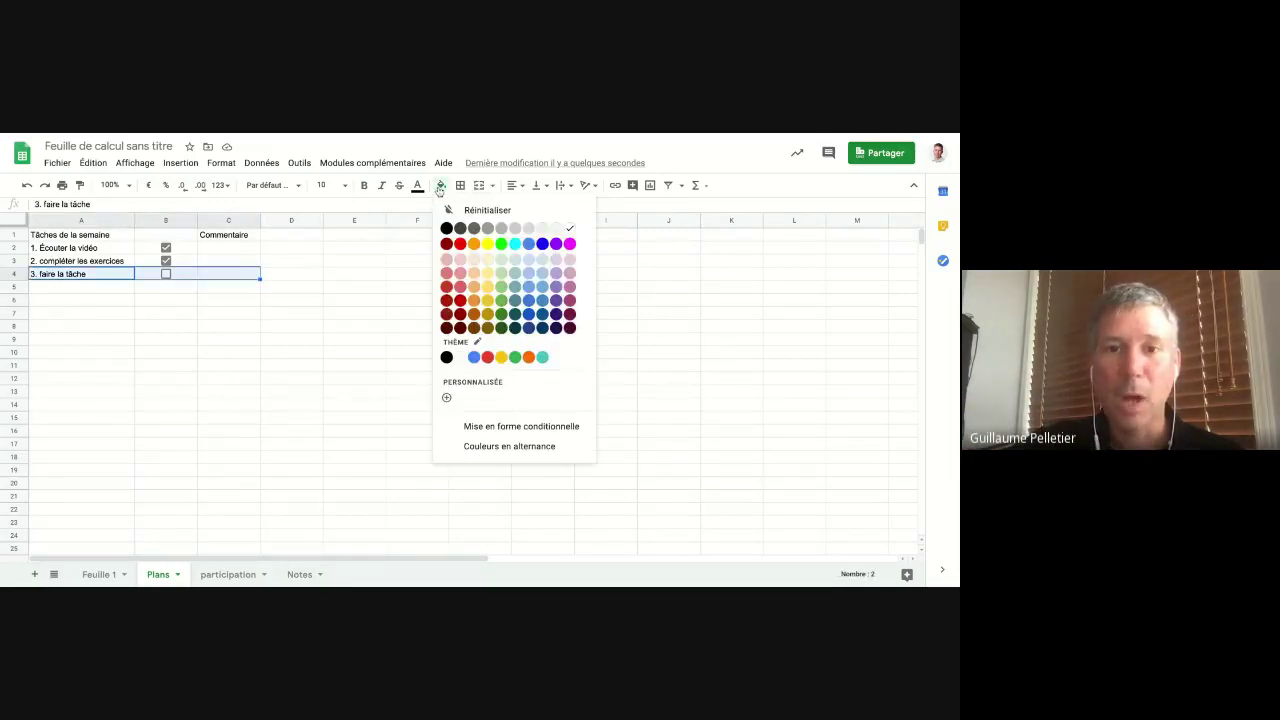
click(487, 244)
click(160, 315)
Fill cells A2 to C2 of the "1. Écouter la vidéo" row with bright green.
click(77, 249)
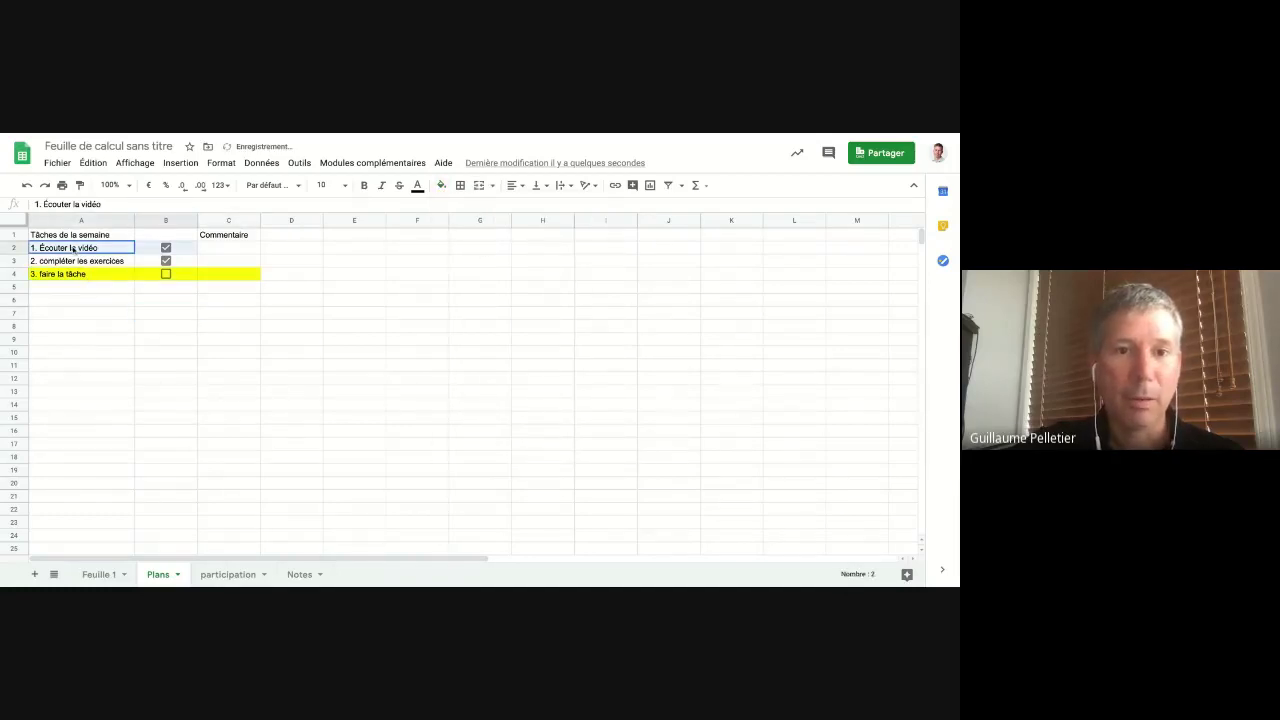
key(shift+Right)
key(shift+Right)
click(442, 186)
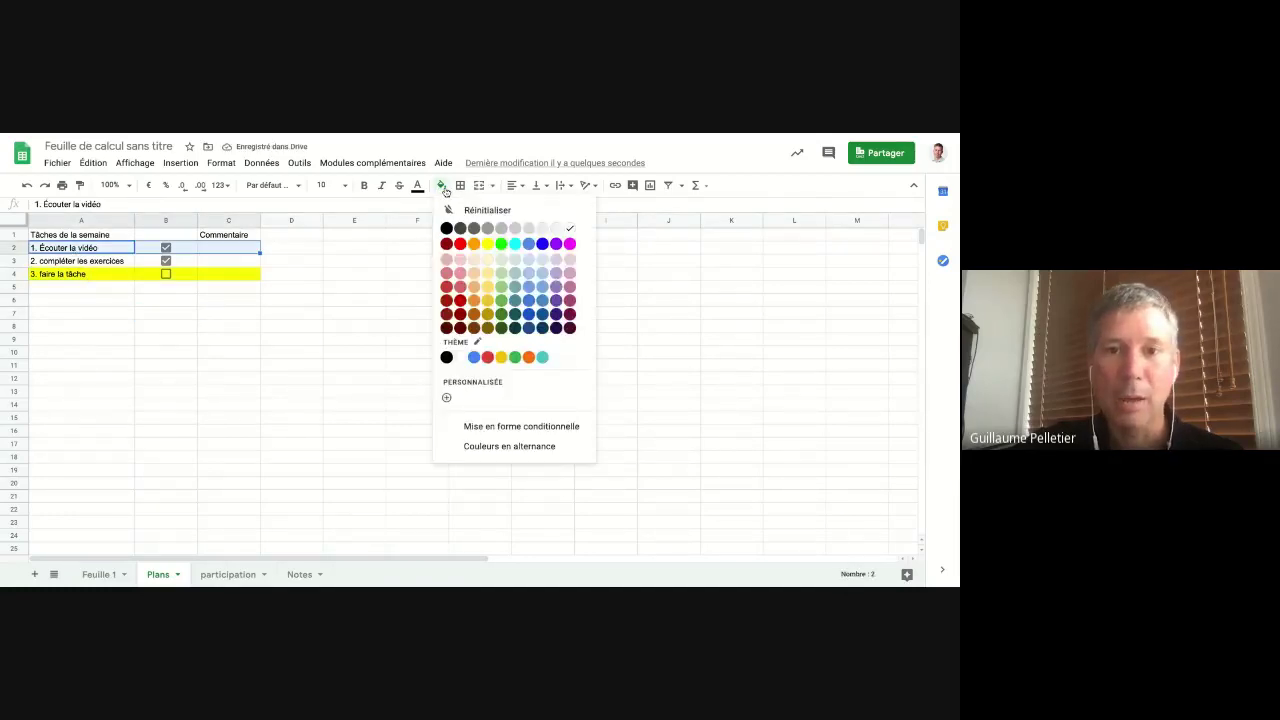
click(501, 244)
click(334, 288)
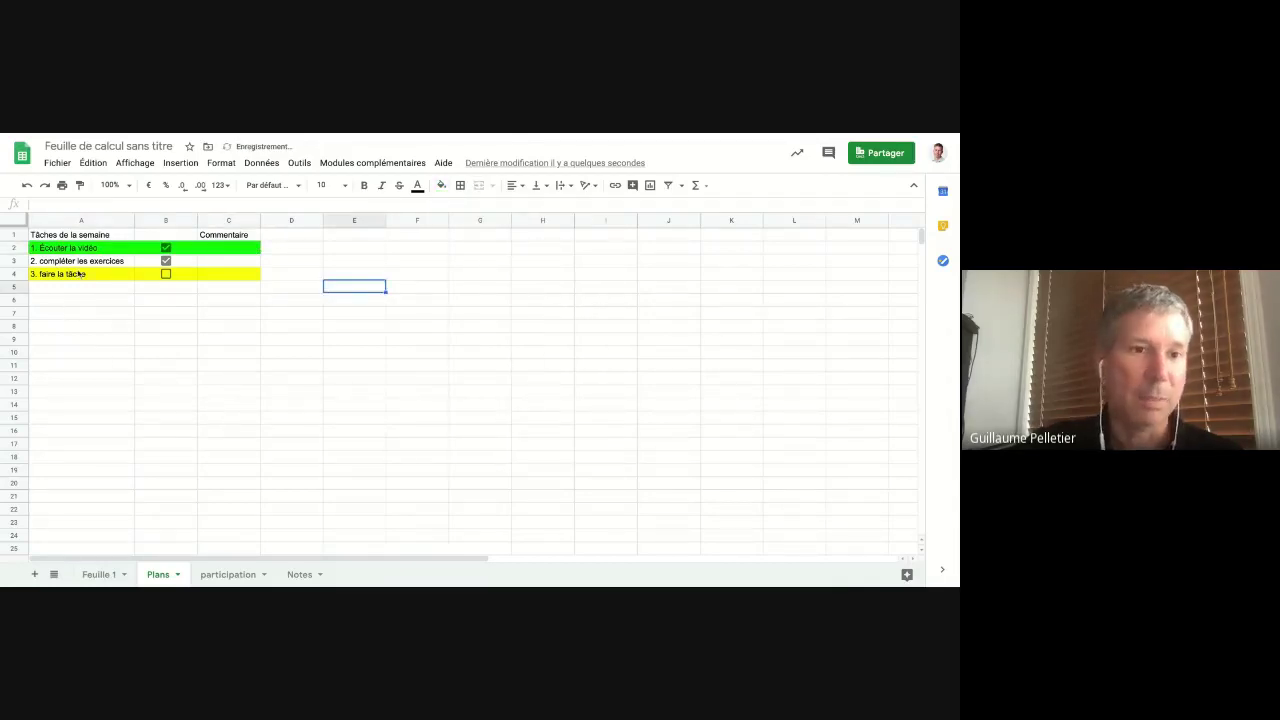
Untick and tick again the checkbox for the task "2. compléter les exercices".
click(103, 249)
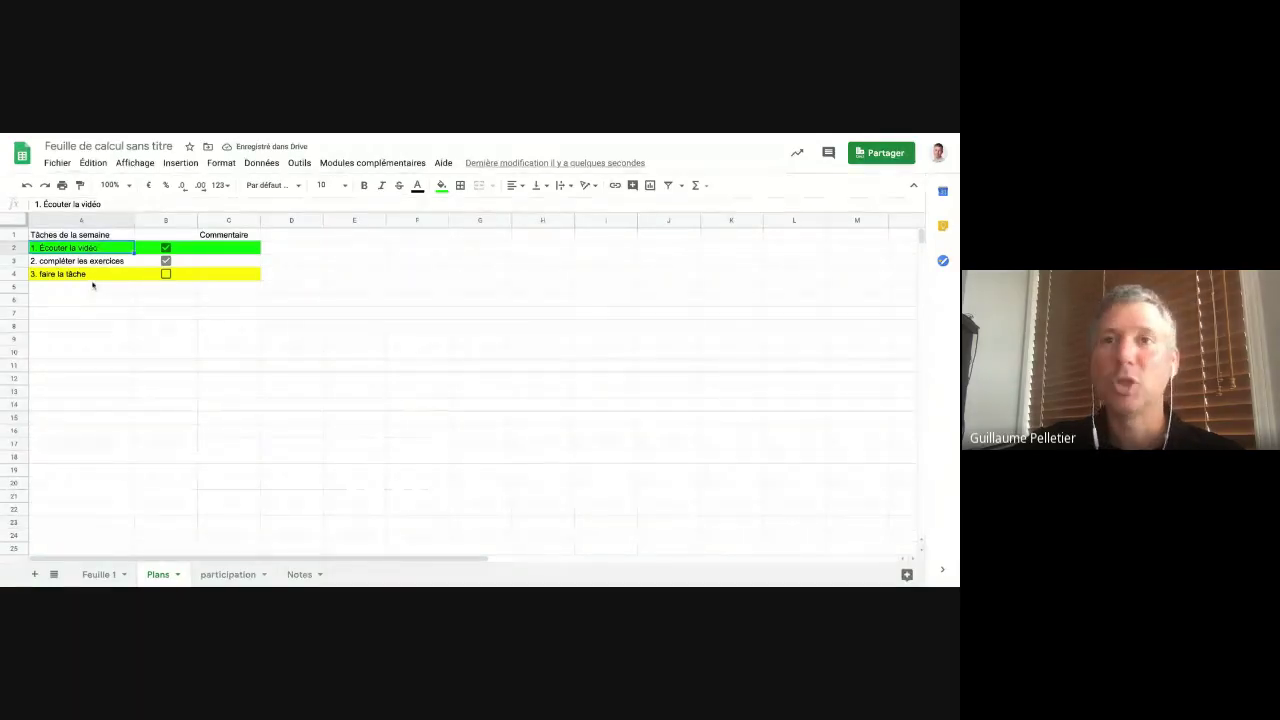
click(93, 286)
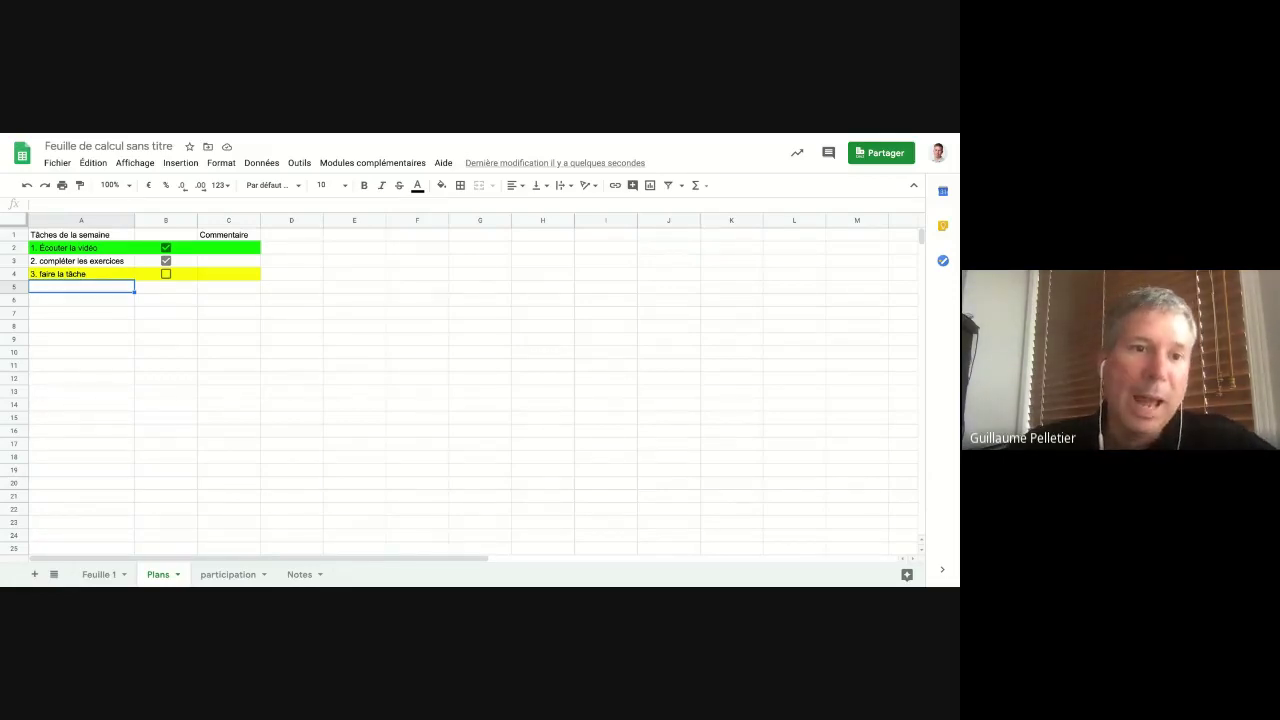
click(80, 260)
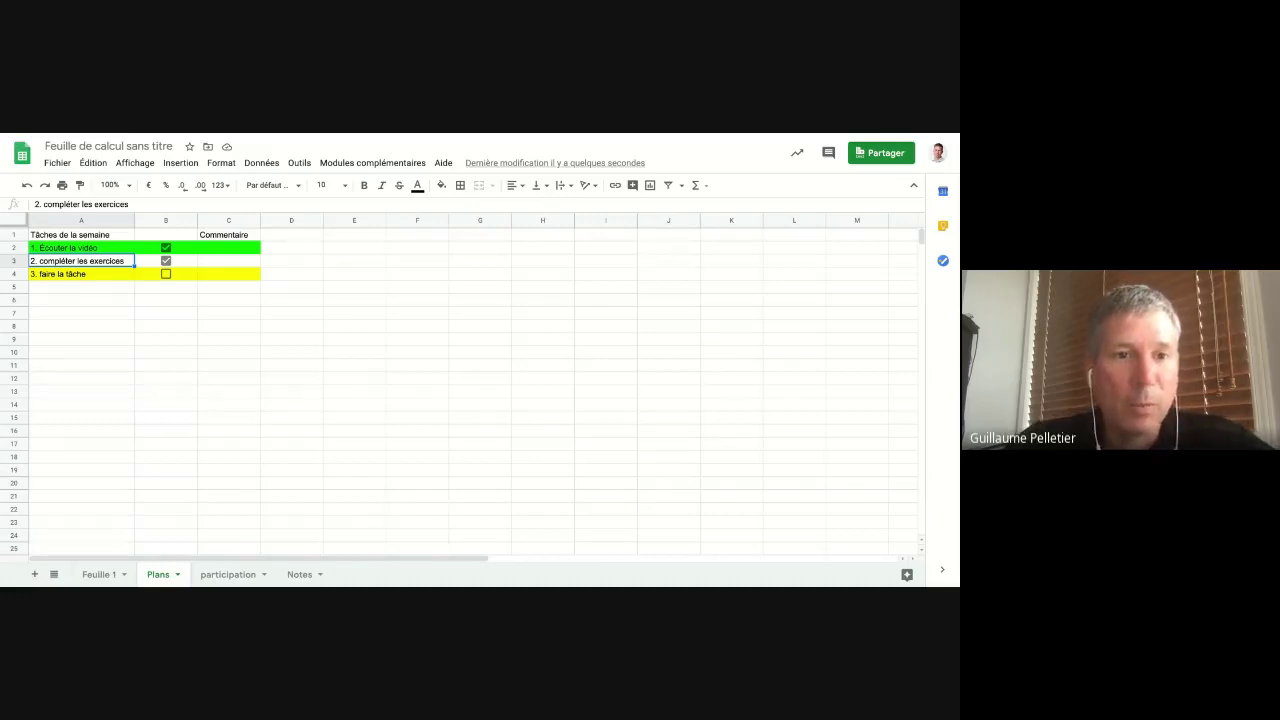
click(166, 261)
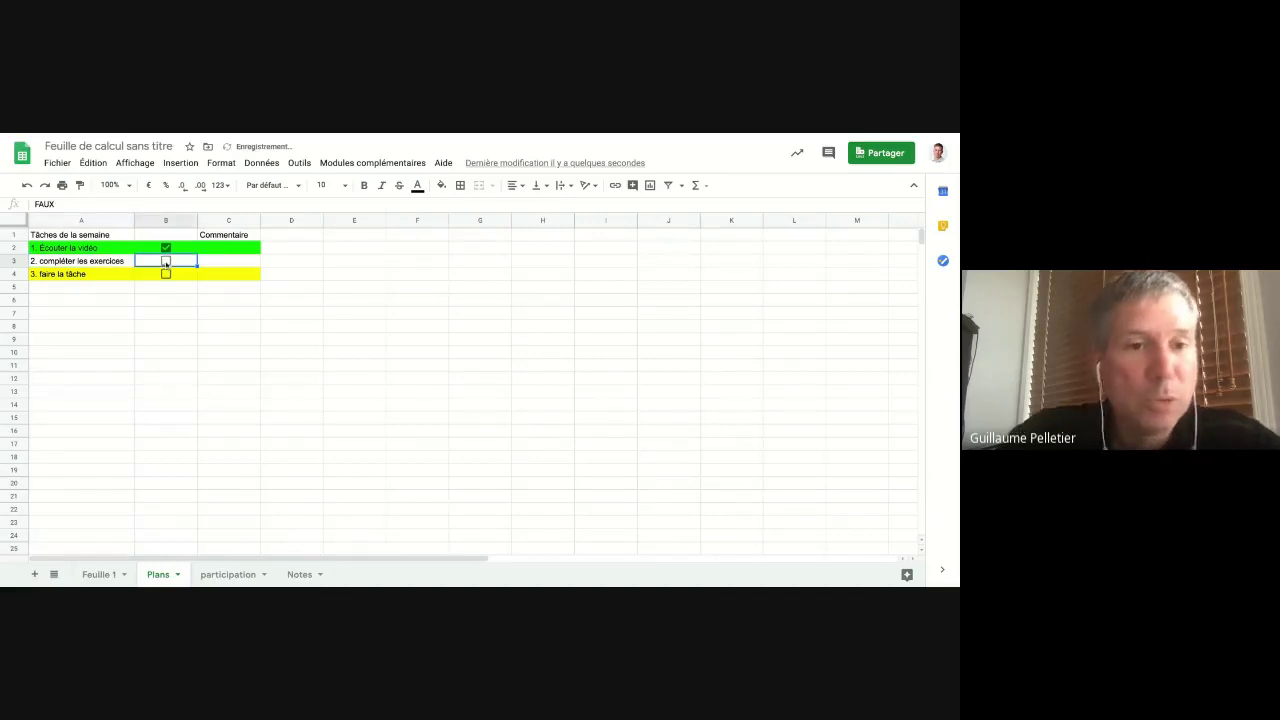
click(166, 262)
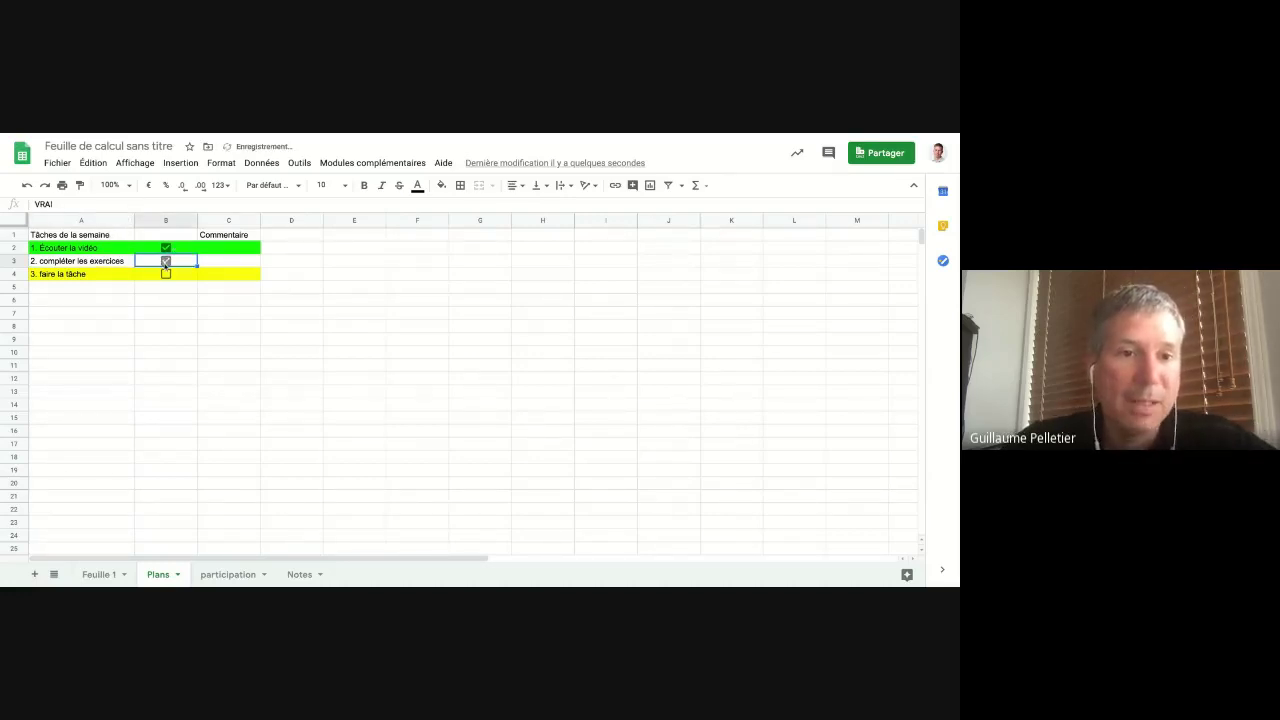
click(224, 262)
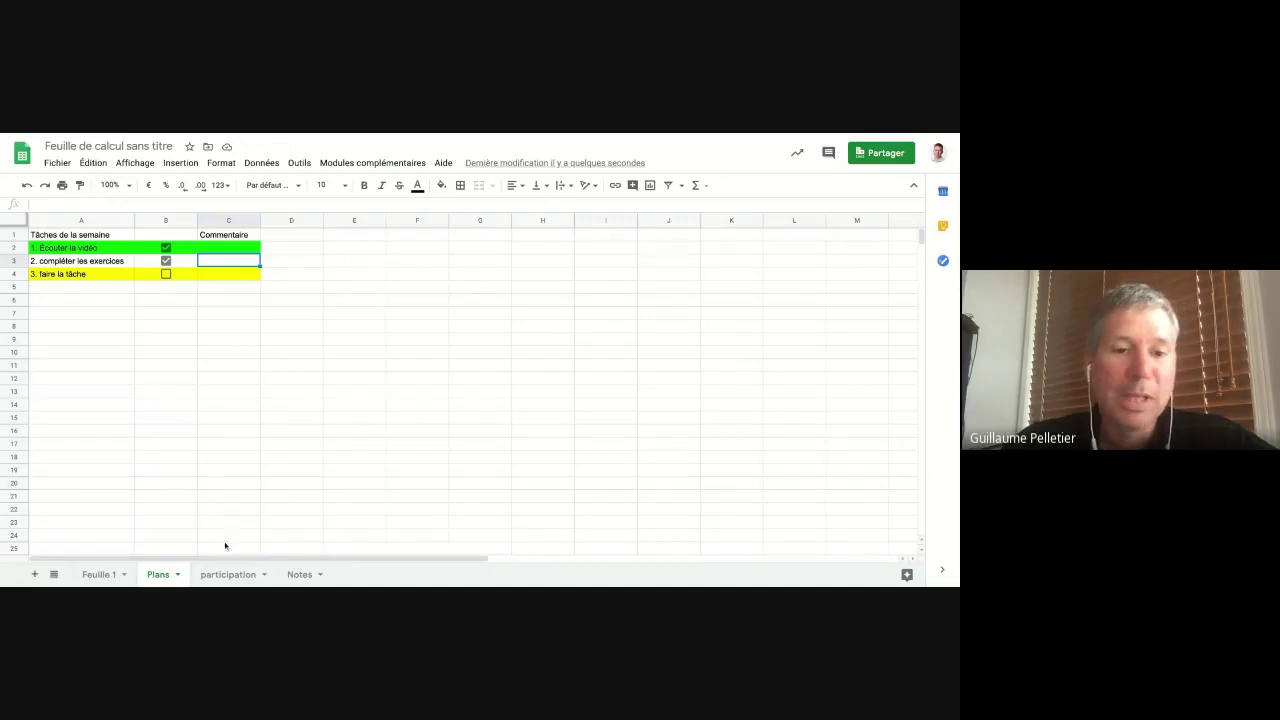
Open the participation sheet and look over the list of full names in column A.
click(210, 574)
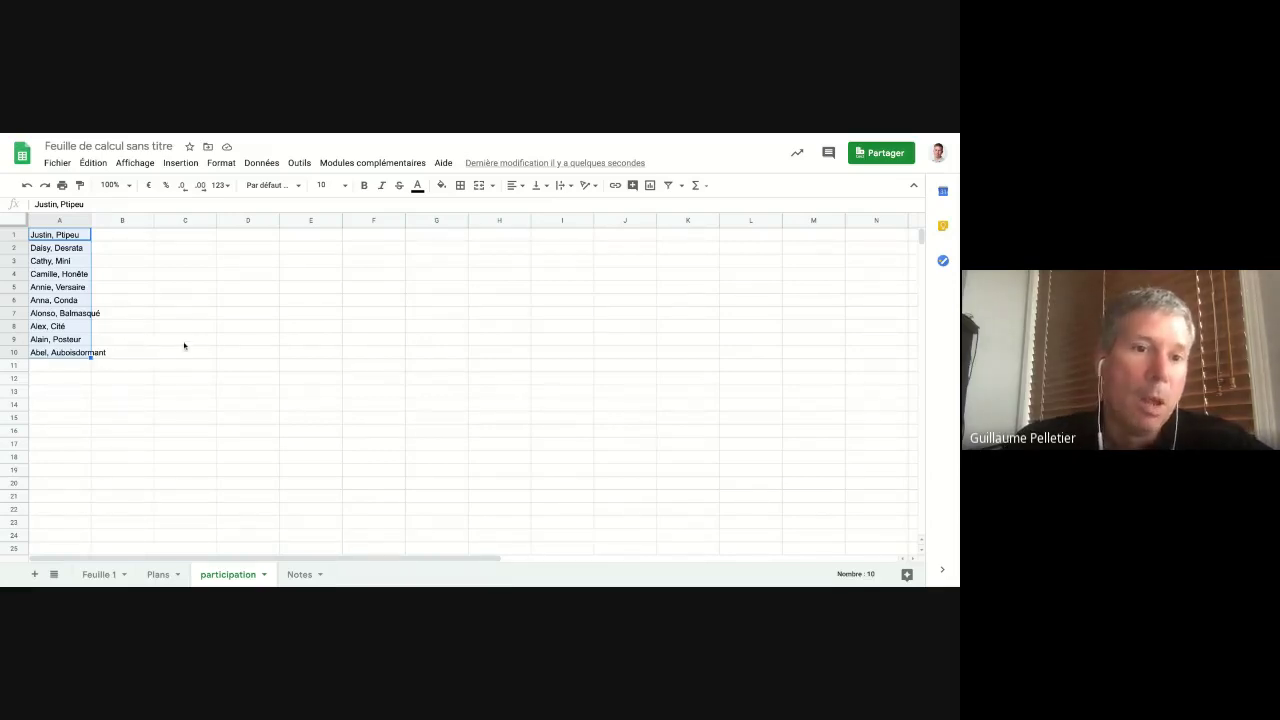
click(184, 344)
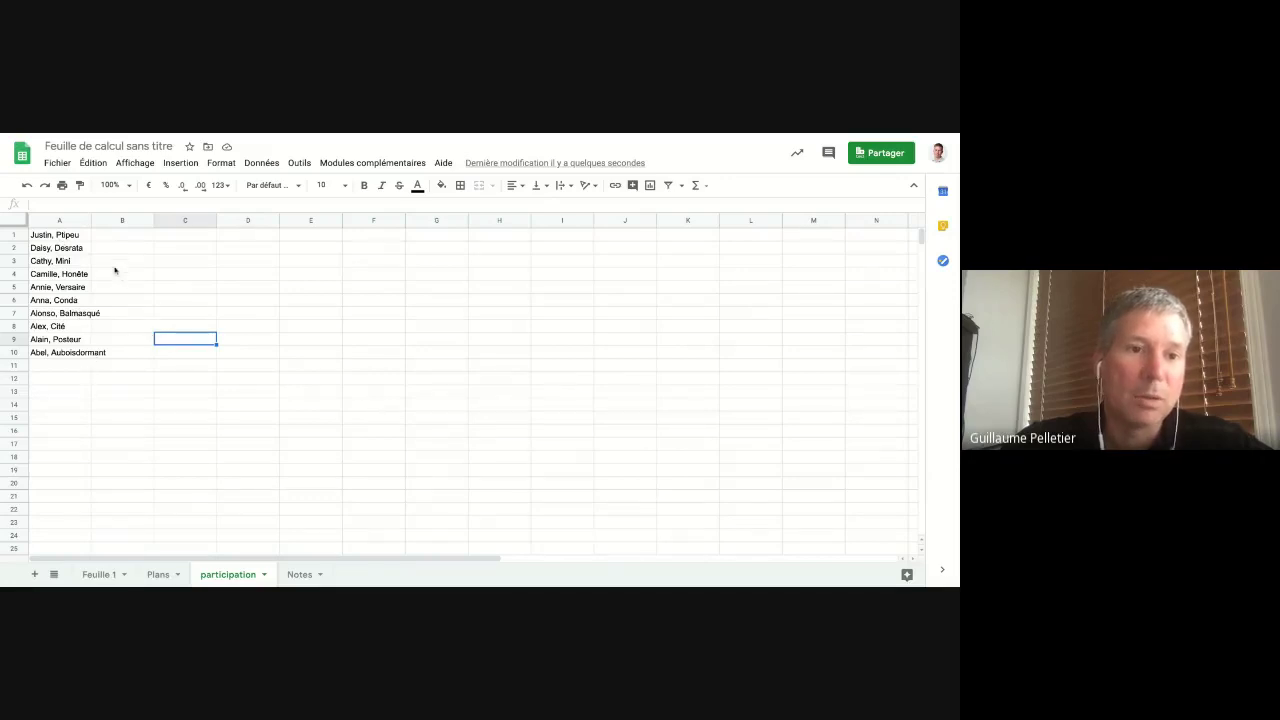
click(179, 351)
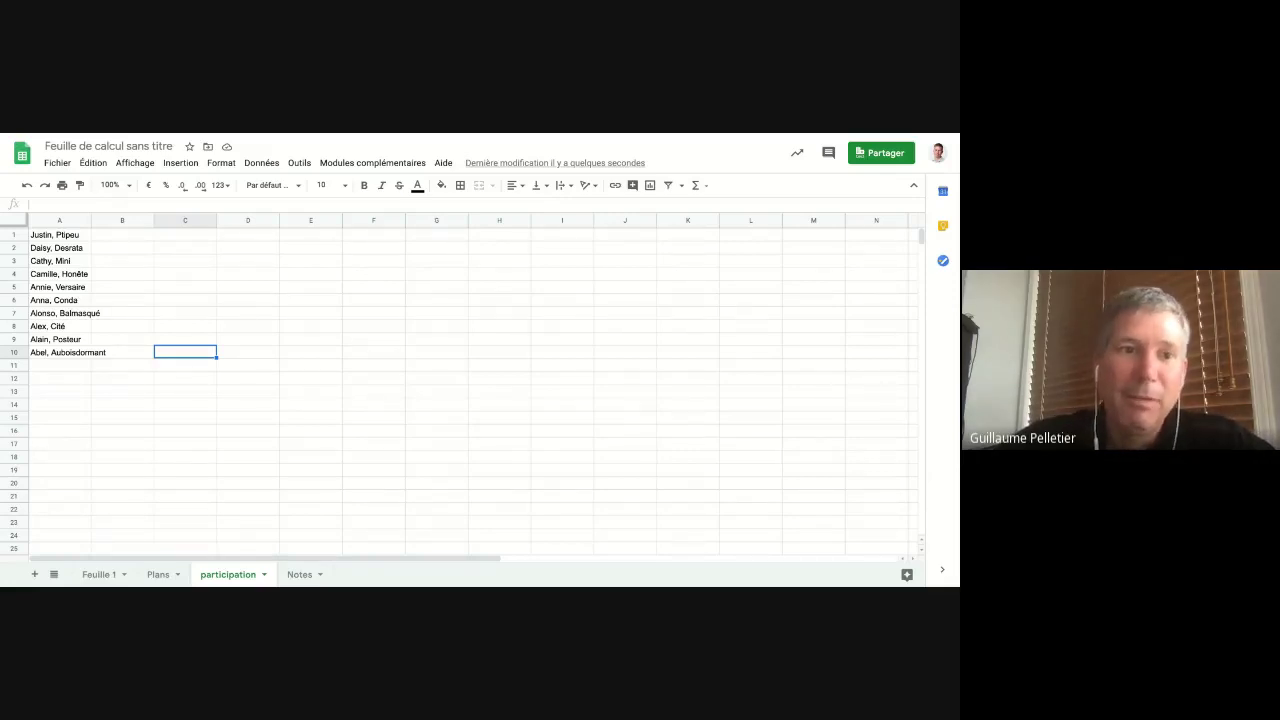
click(68, 237)
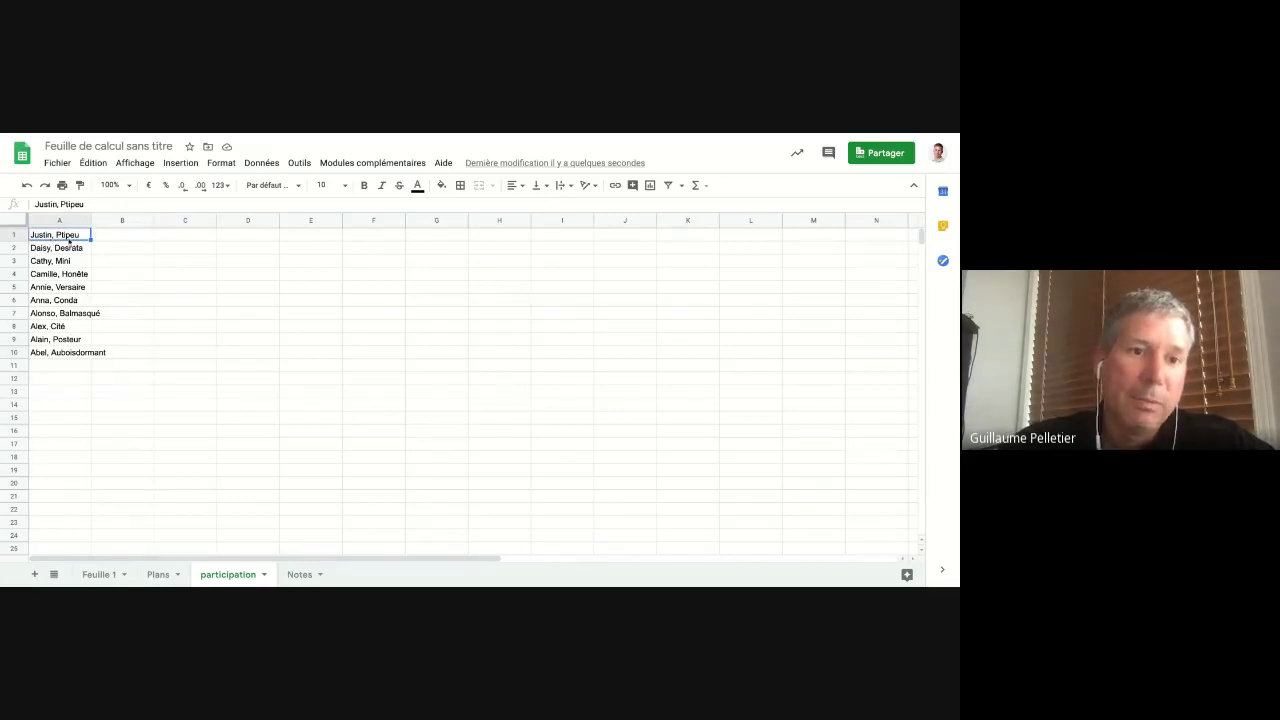
click(57, 366)
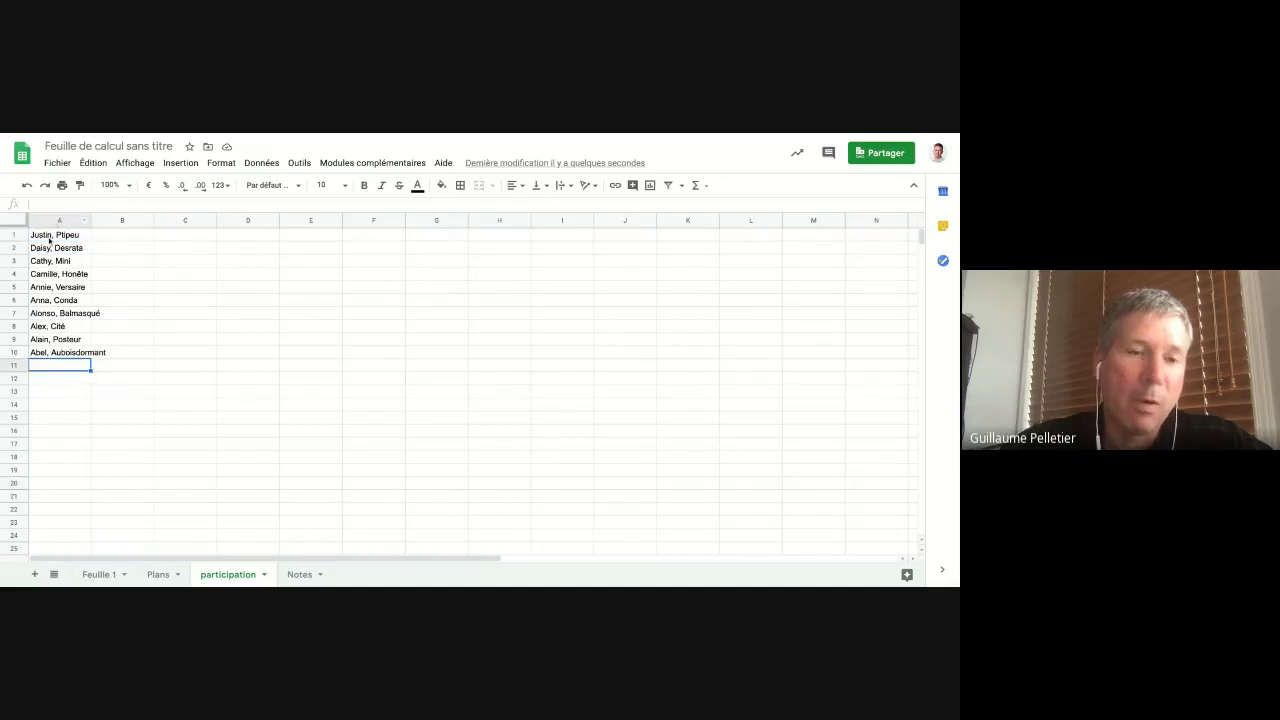
click(150, 264)
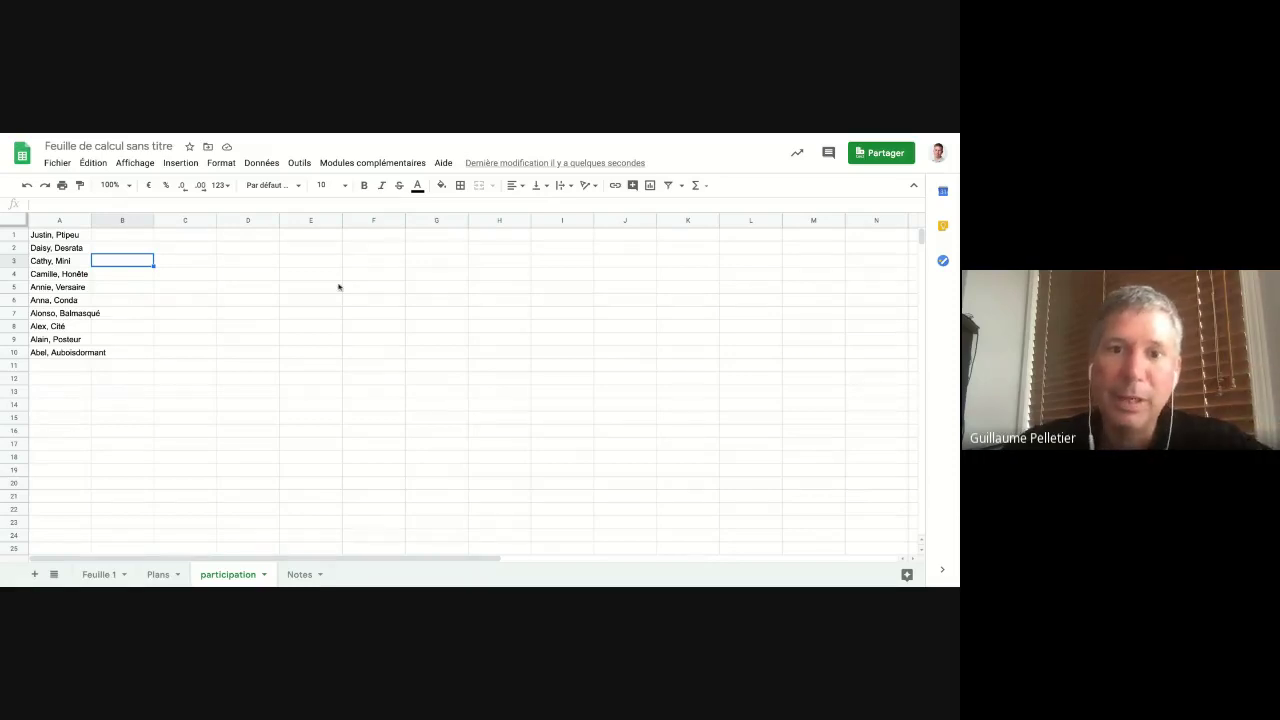
click(365, 239)
key(shift+Down)
key(shift+Down)
key(shift+Down)
key(shift+Down)
key(shift+Down)
key(shift+Down)
key(shift+Down)
key(shift+Down)
key(shift+Down)
key(shift+Down)
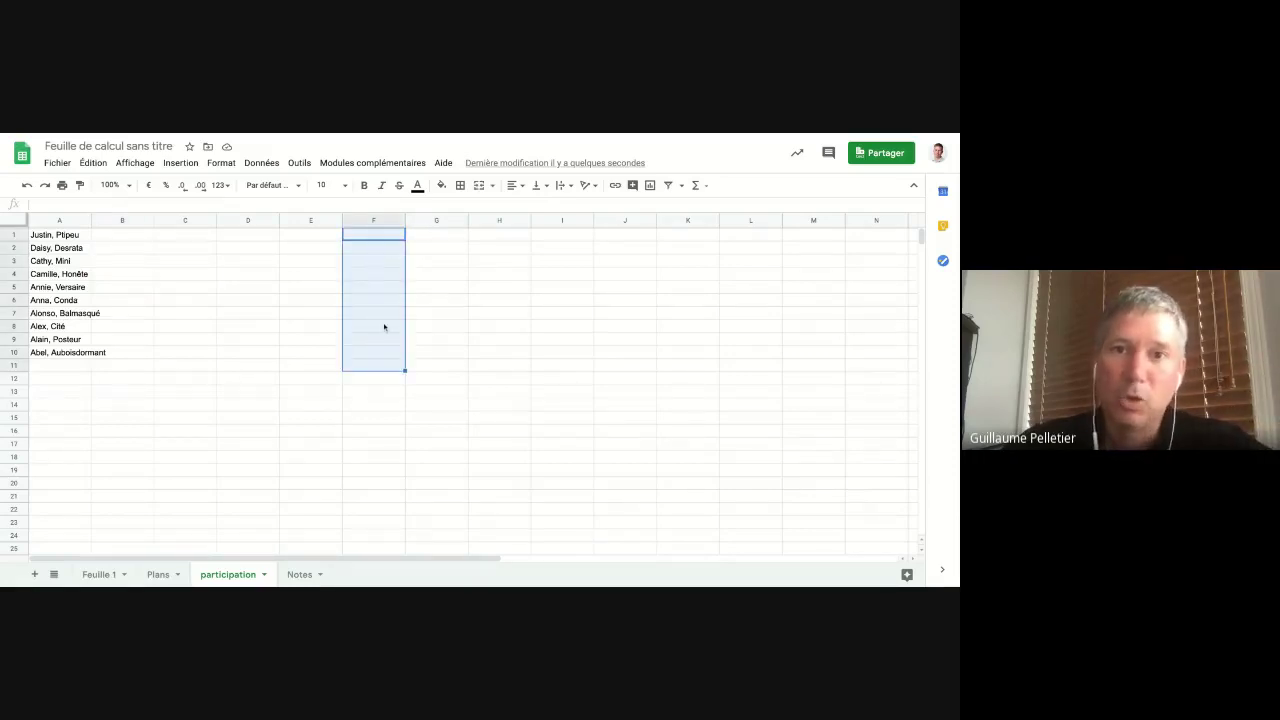
click(226, 264)
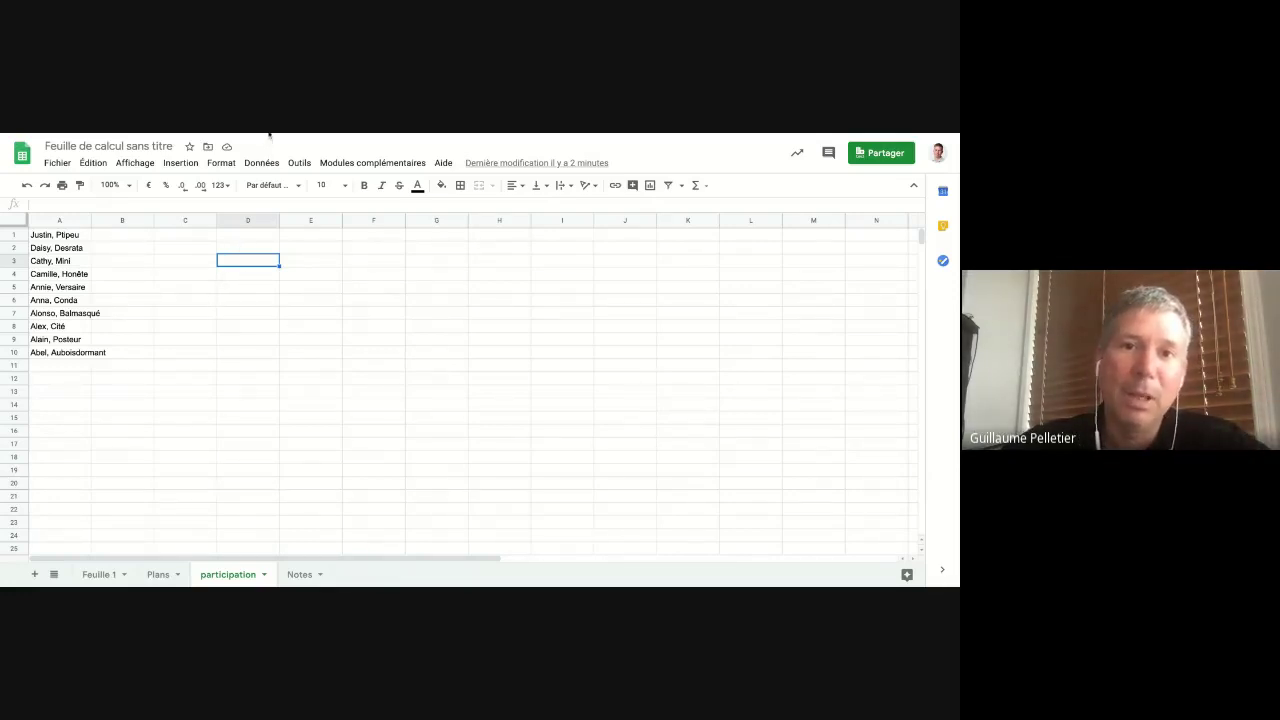
drag(346, 240, 373, 378)
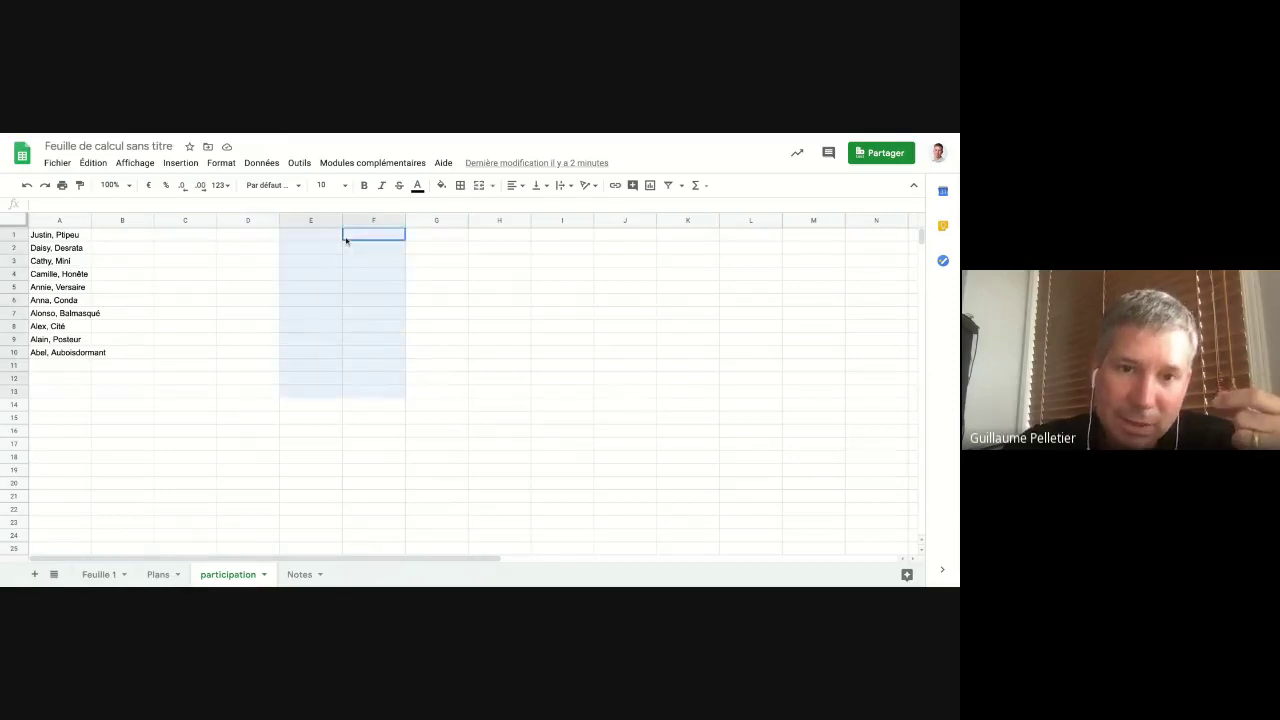
click(101, 340)
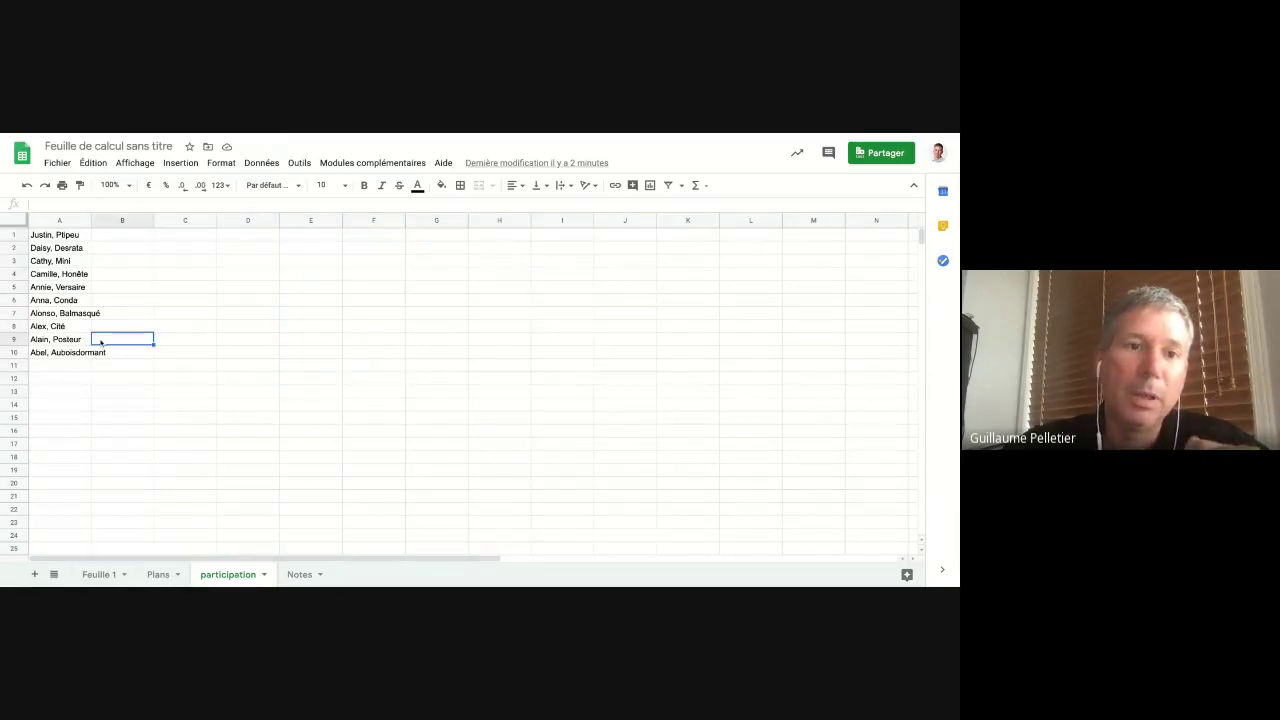
click(66, 367)
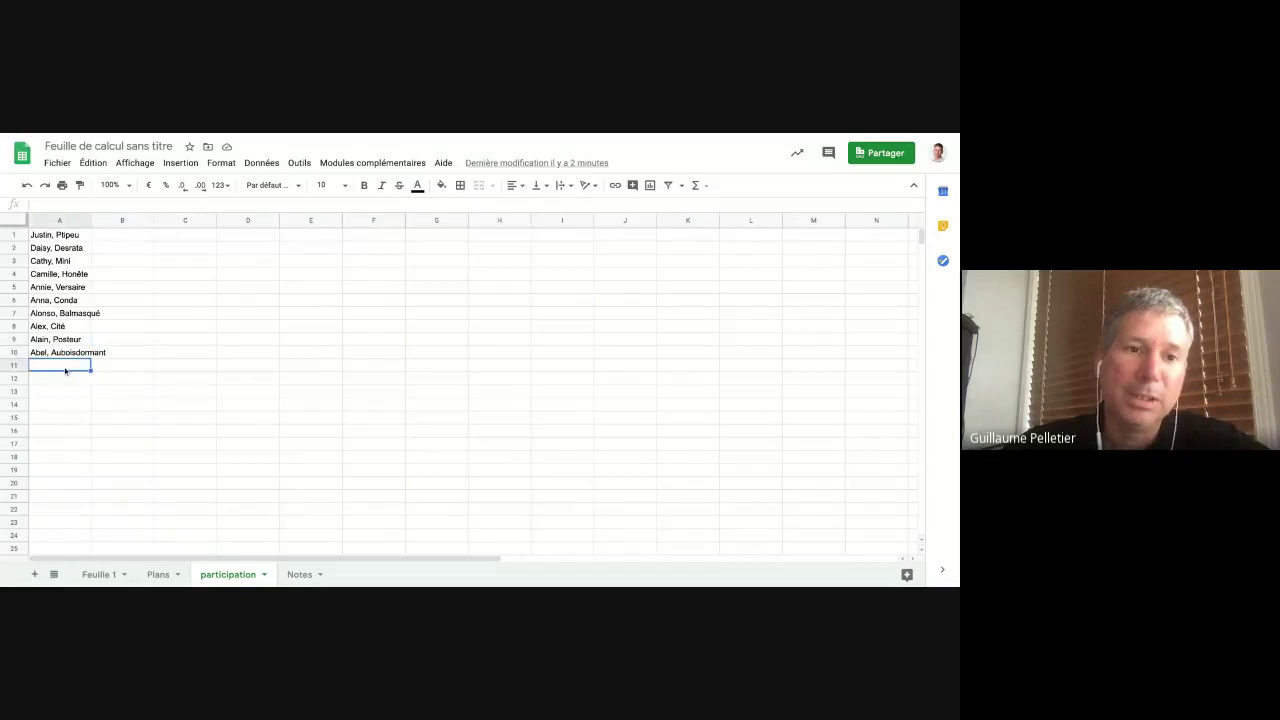
click(175, 342)
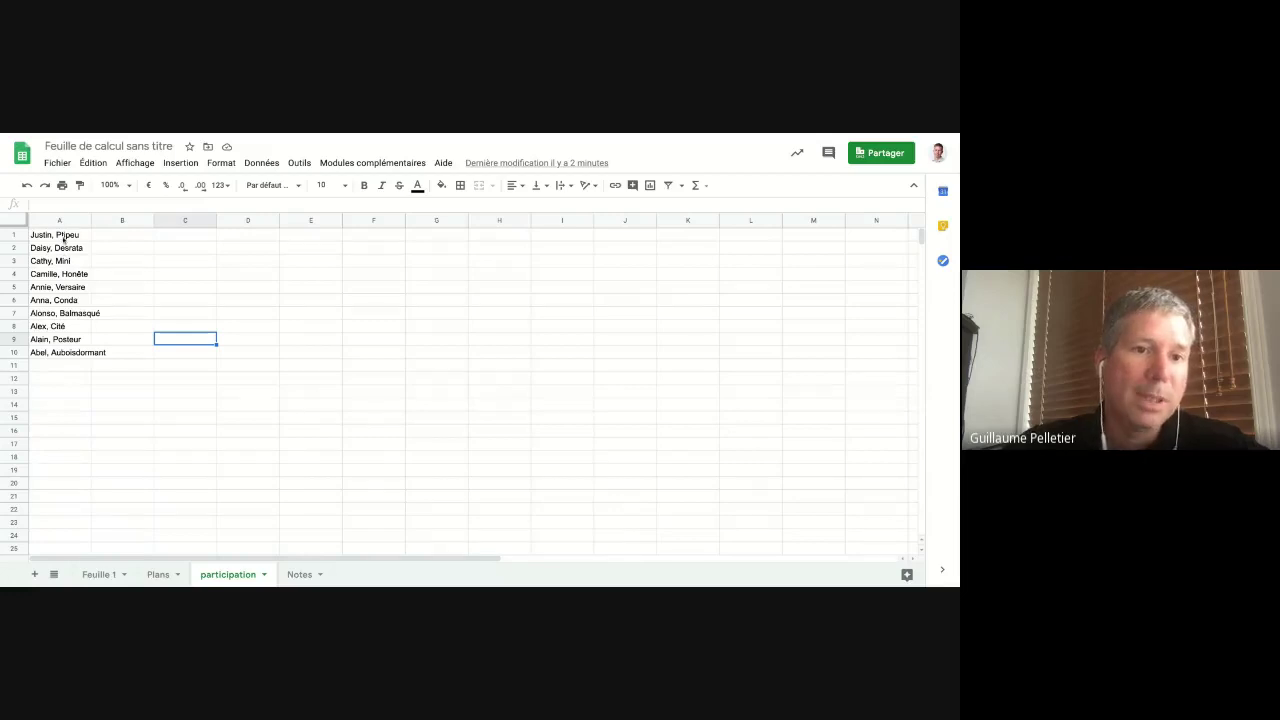
click(116, 326)
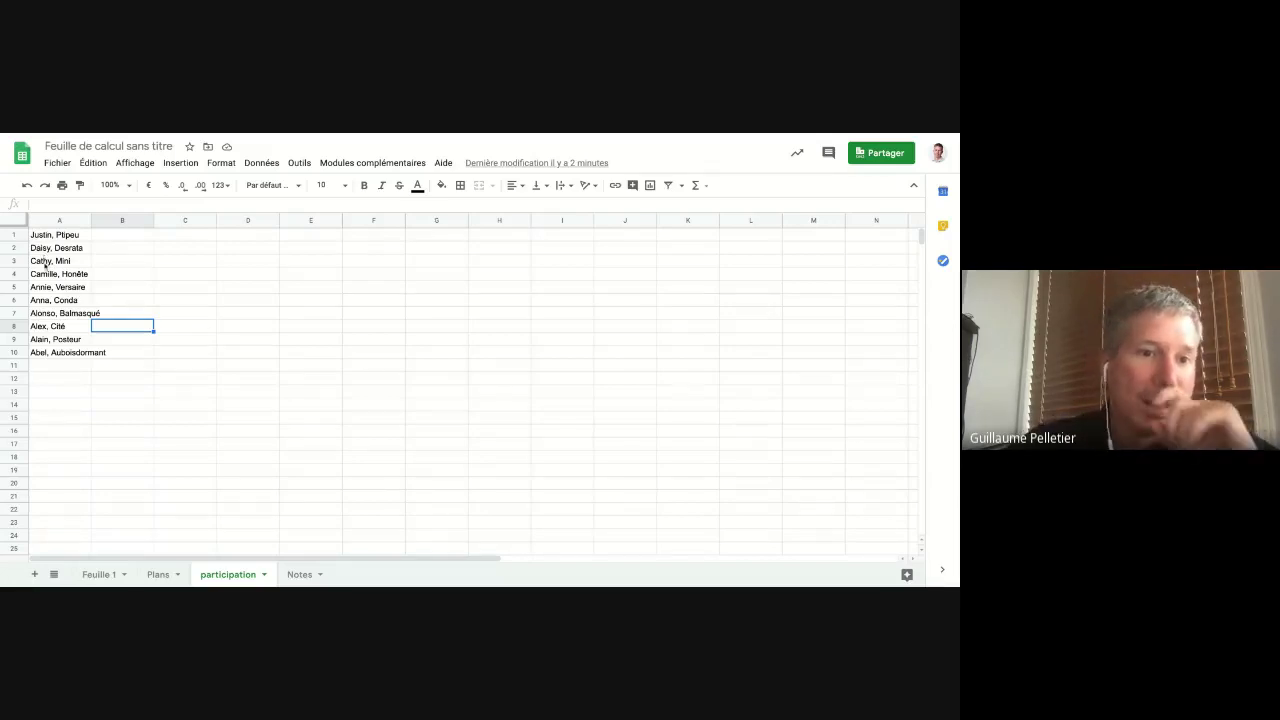
click(104, 262)
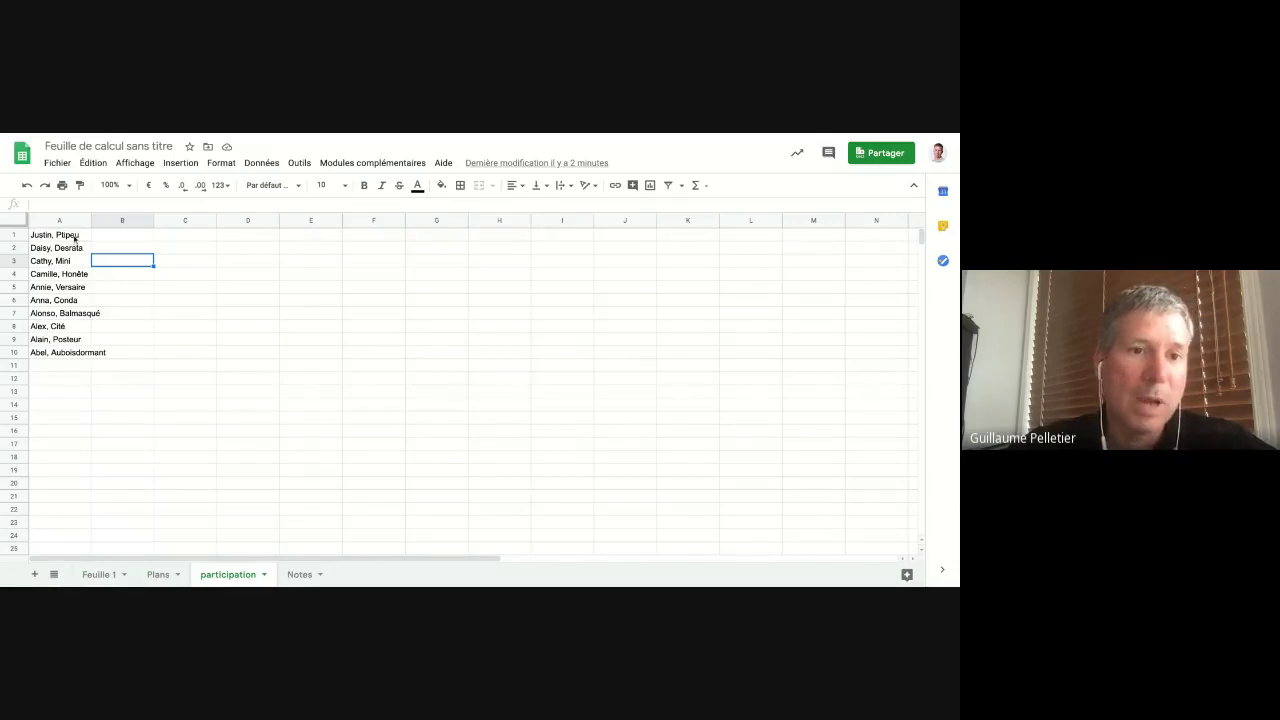
Split the full names in column A into separate first-name and last-name columns, keeping the automatically detected separator.
click(72, 221)
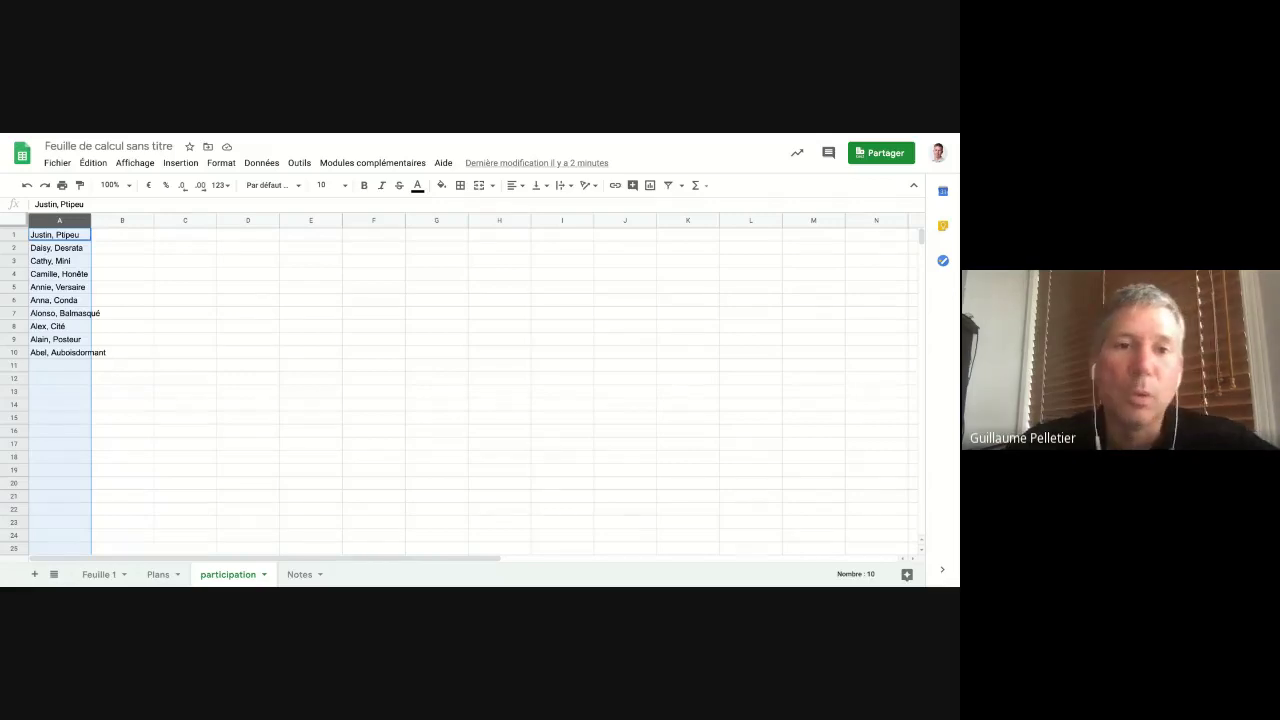
click(271, 167)
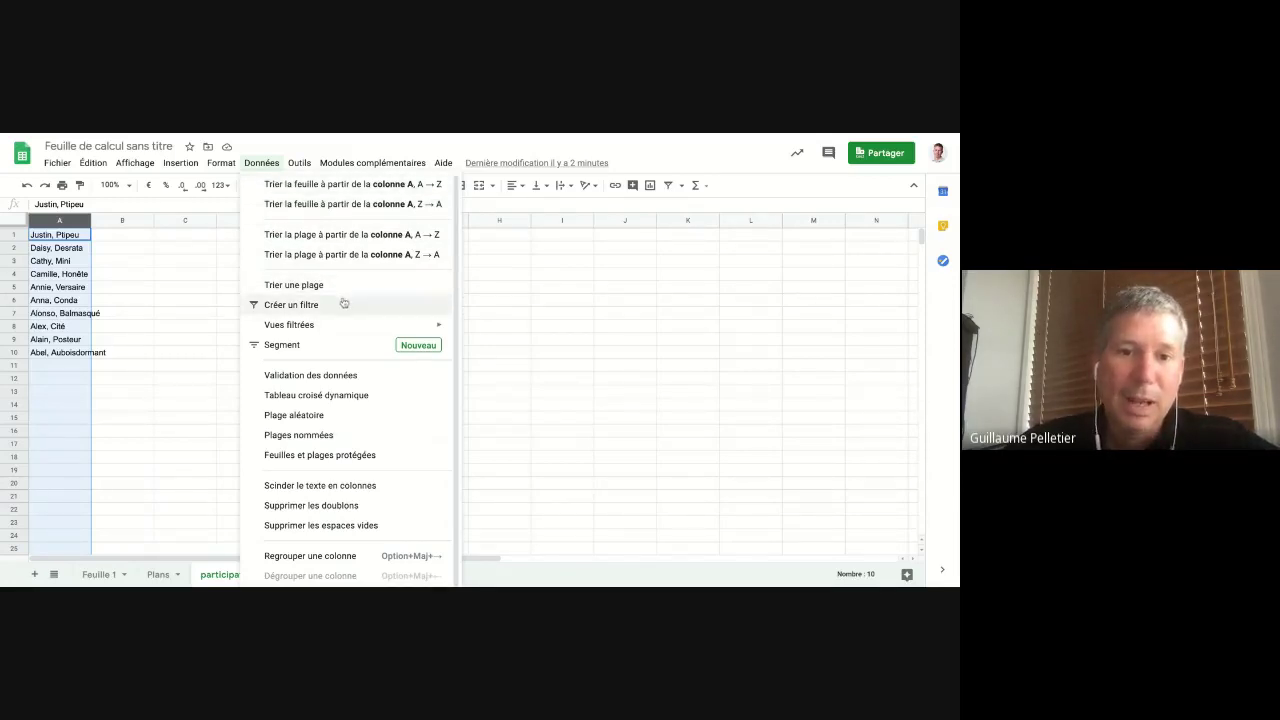
mouse_move(344, 334)
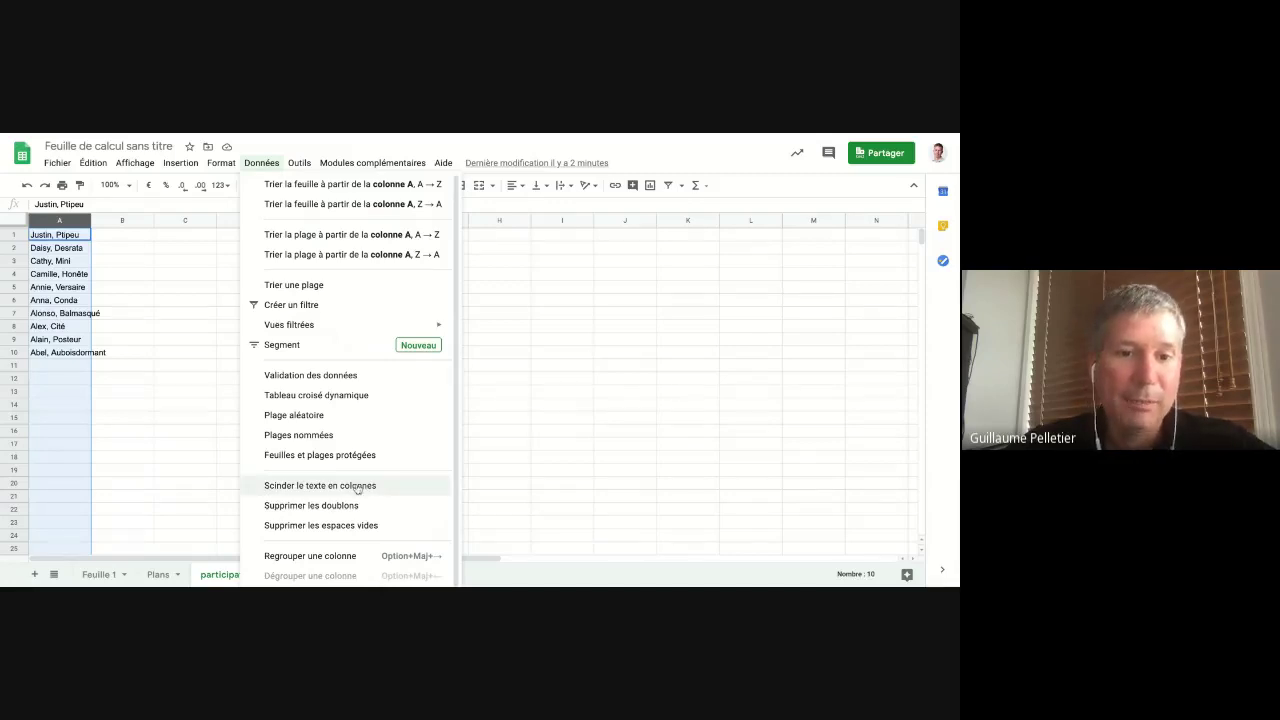
click(357, 487)
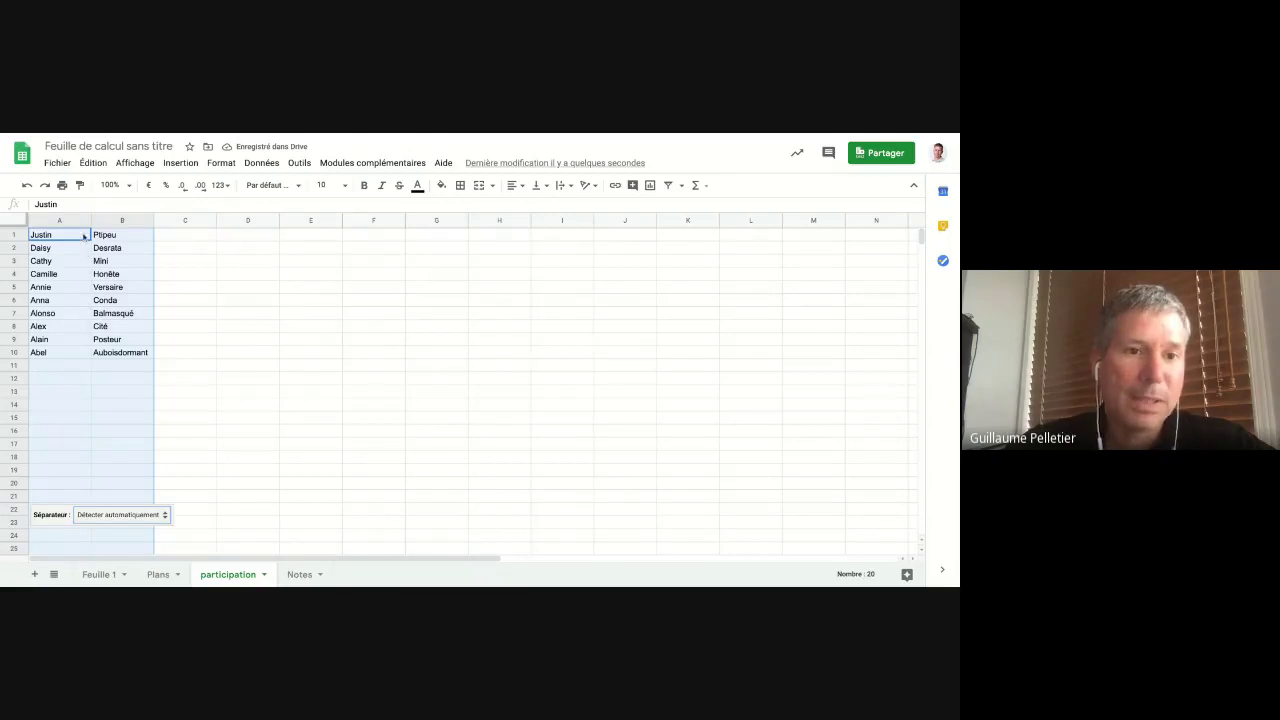
click(105, 515)
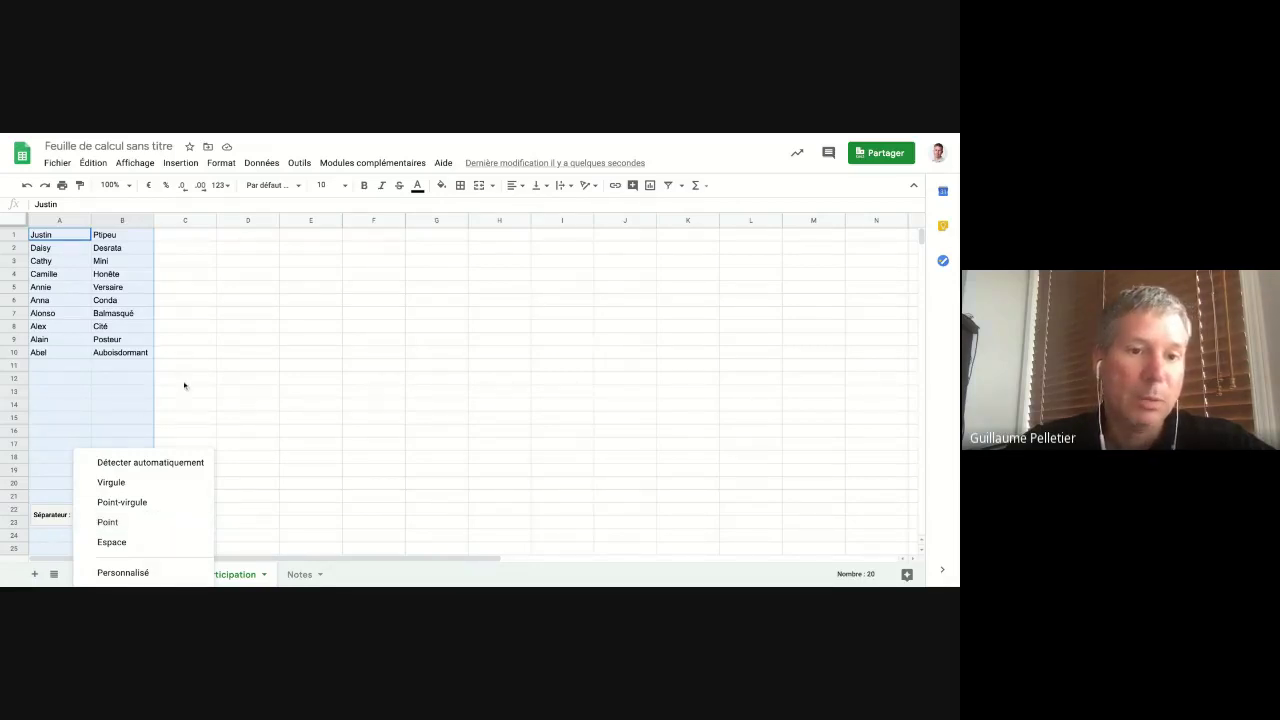
click(184, 385)
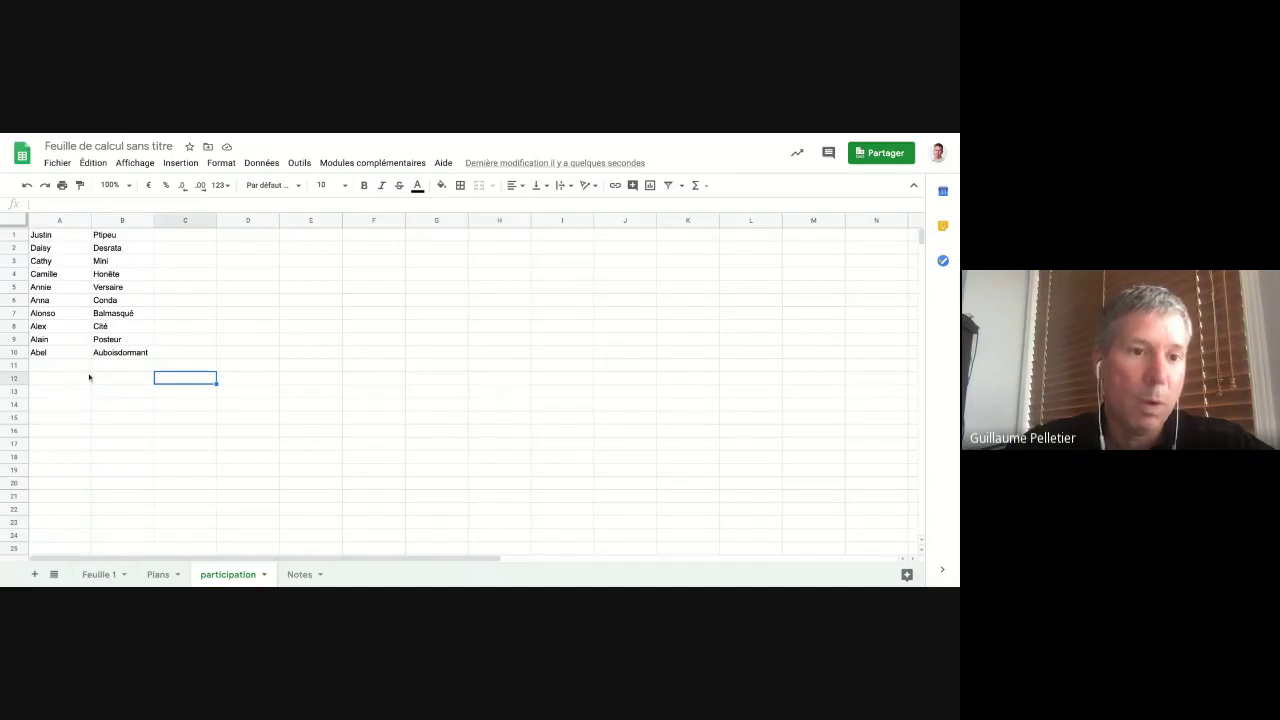
Sort the participation sheet by the first names in column A, from A to Z.
click(65, 234)
key(shift+Right)
key(shift+Down)
key(shift+Down)
key(shift+Down)
key(shift+Down)
key(shift+Down)
key(shift+Down)
key(shift+Down)
key(shift+Down)
key(shift+Down)
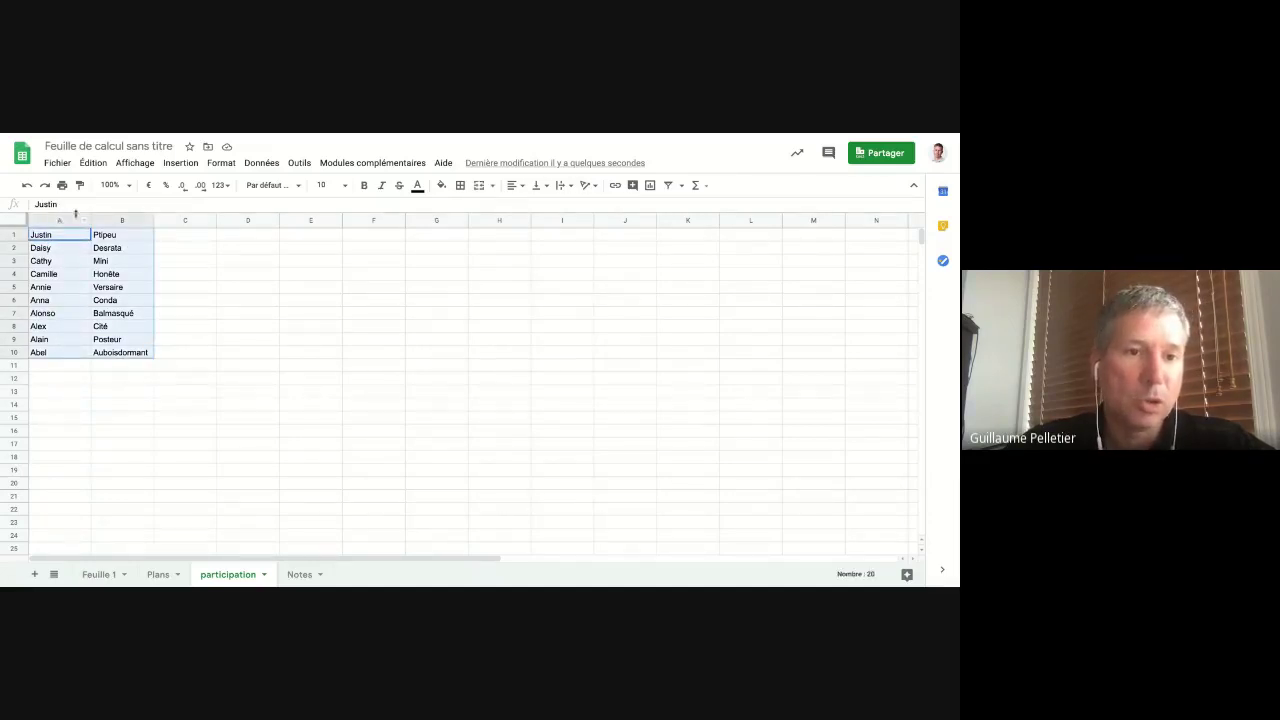
drag(75, 213, 115, 220)
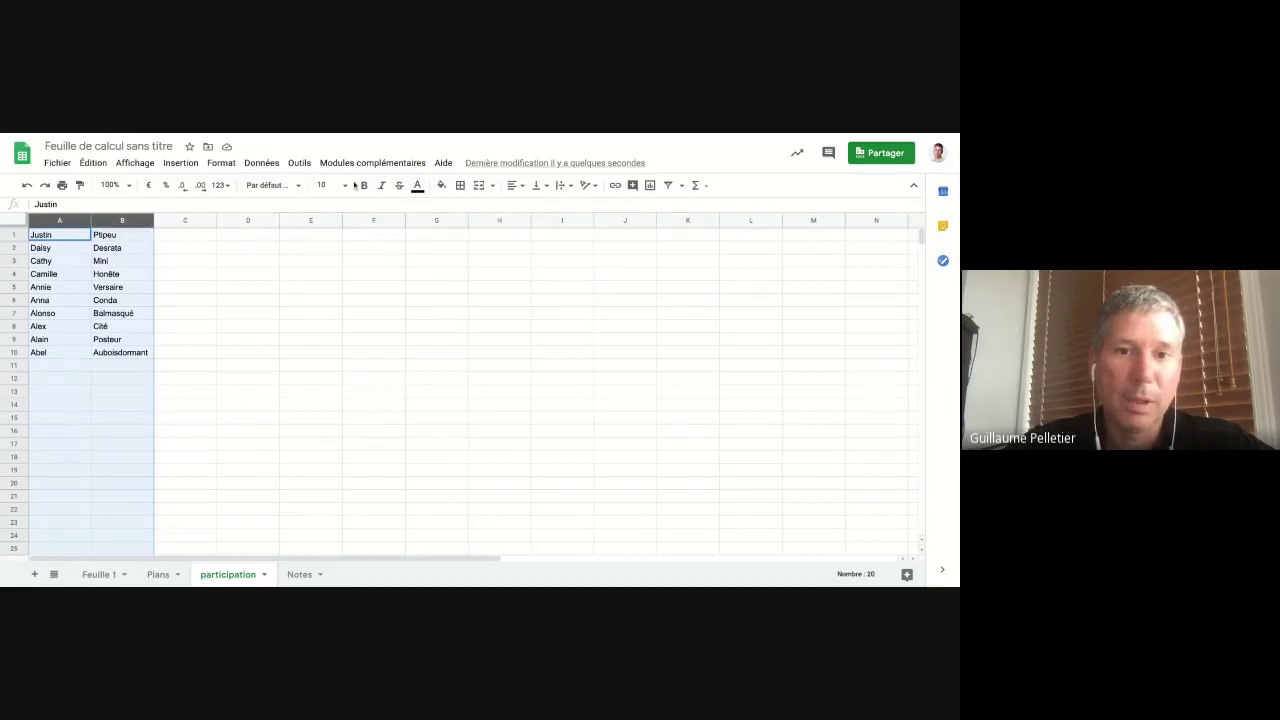
click(275, 167)
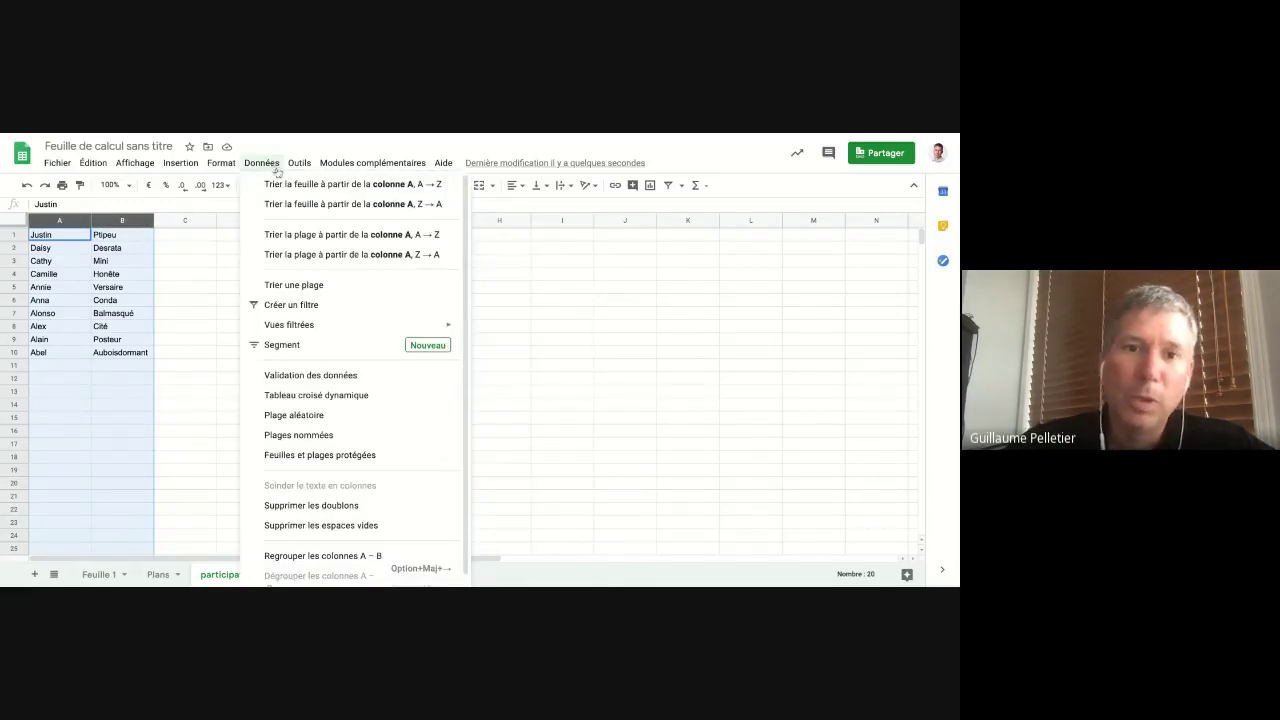
click(401, 186)
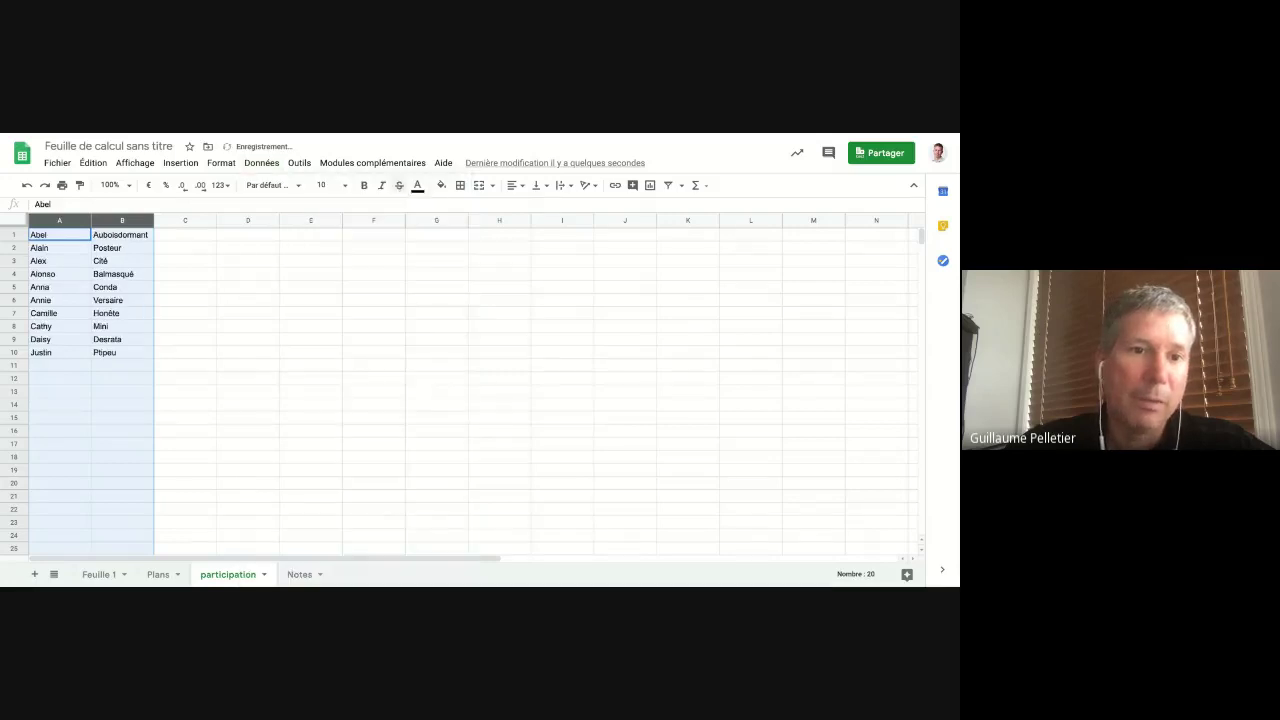
Shift the first and last names in columns A and B down one row, leaving row 1 empty for headers.
click(64, 236)
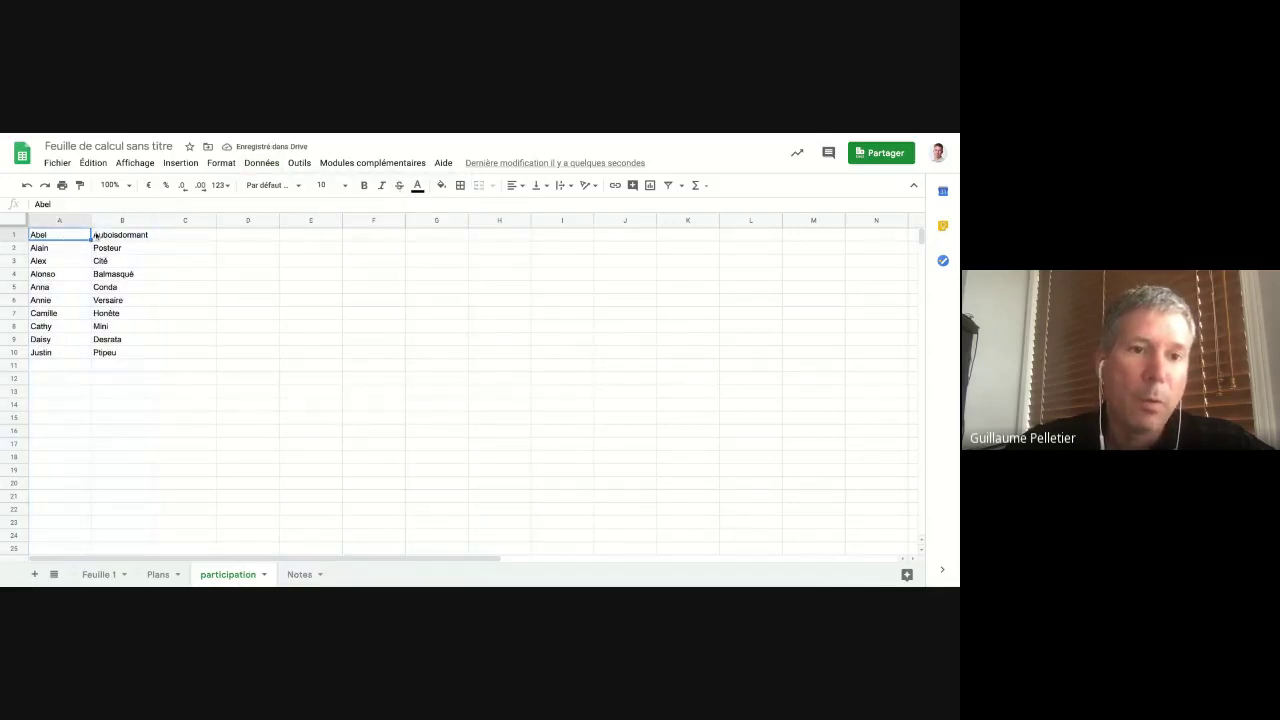
click(96, 235)
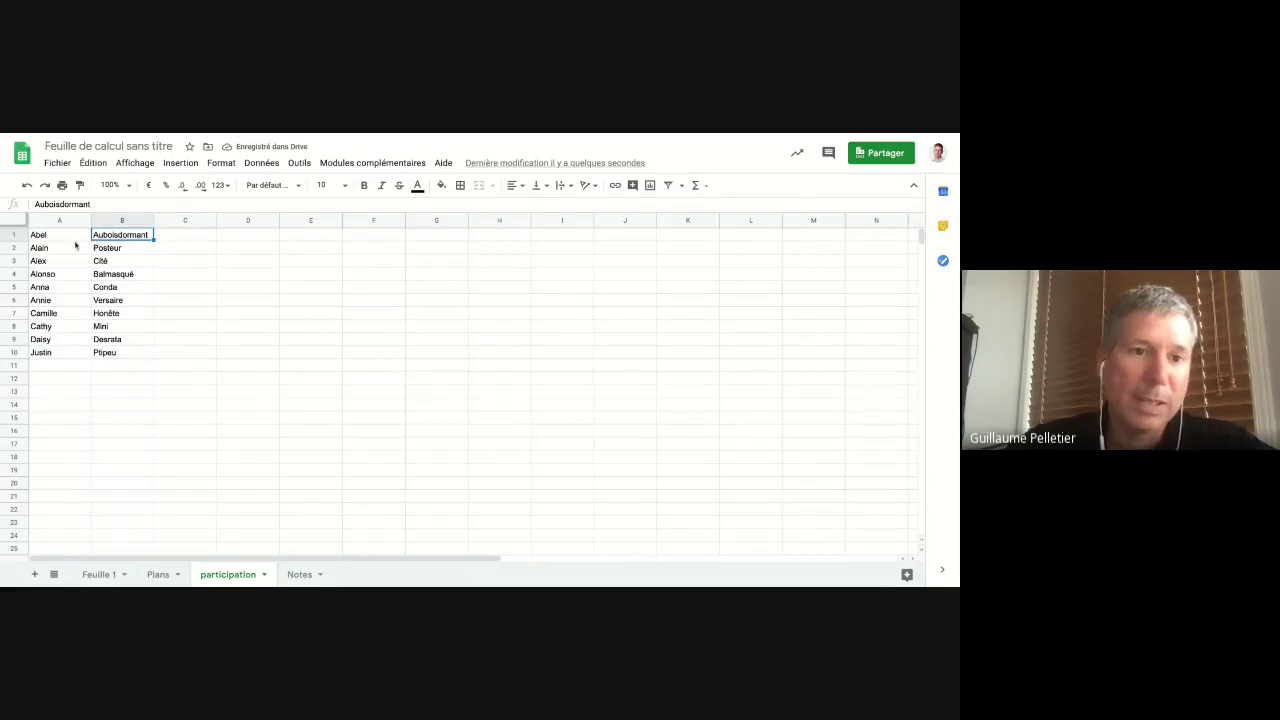
drag(63, 236, 117, 370)
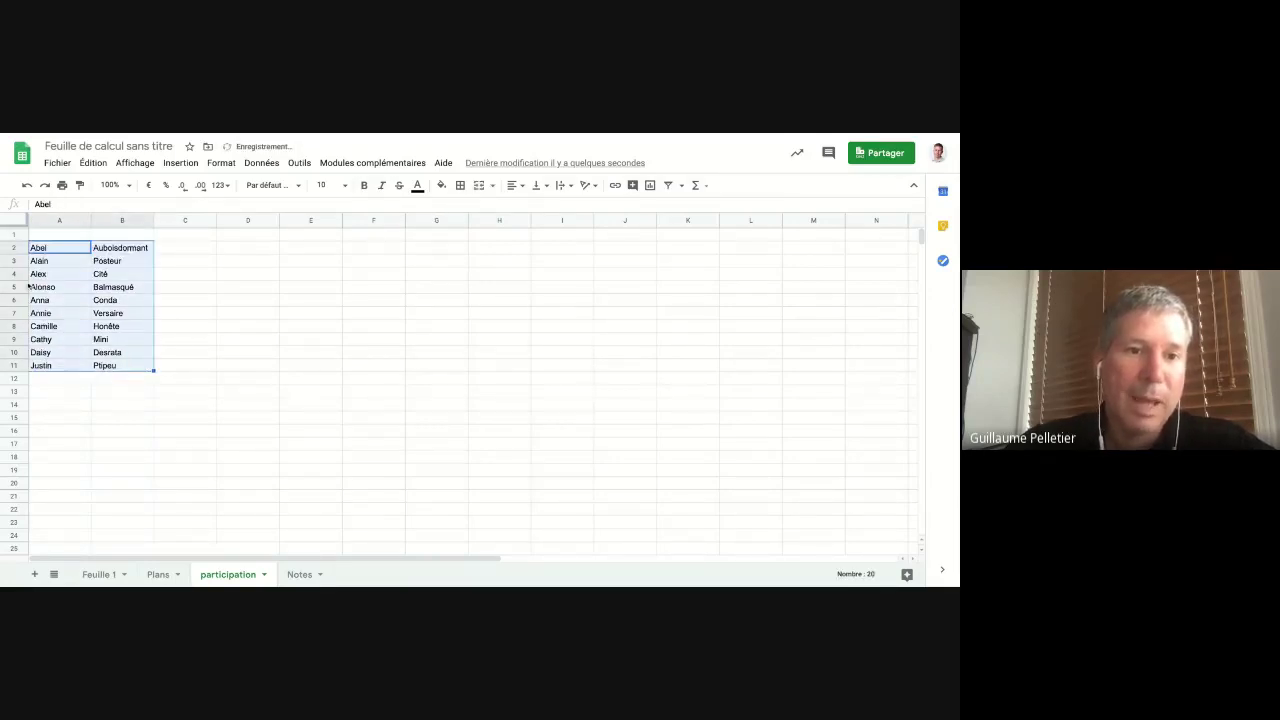
Enter the headers "Prénom", "Nom" and "Participation" in cells A1 to C1.
click(48, 237)
text(Prénom)
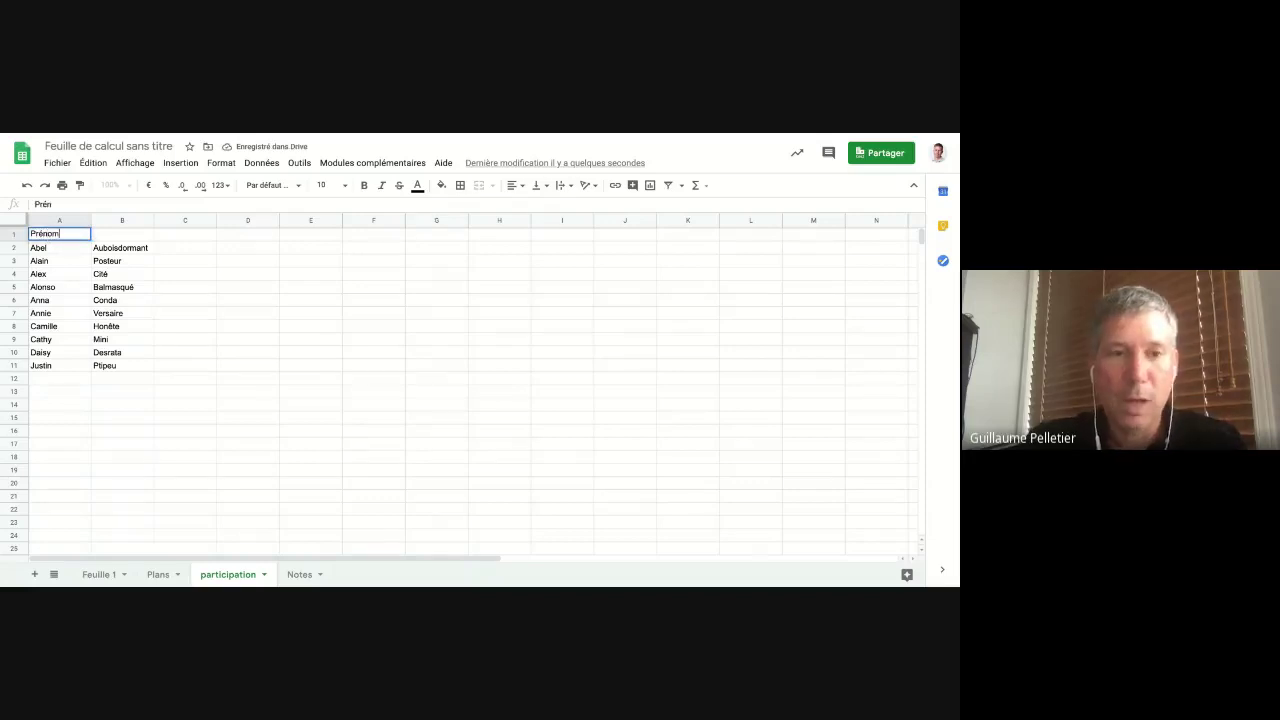
key(Tab)
text(N)
key(Tab)
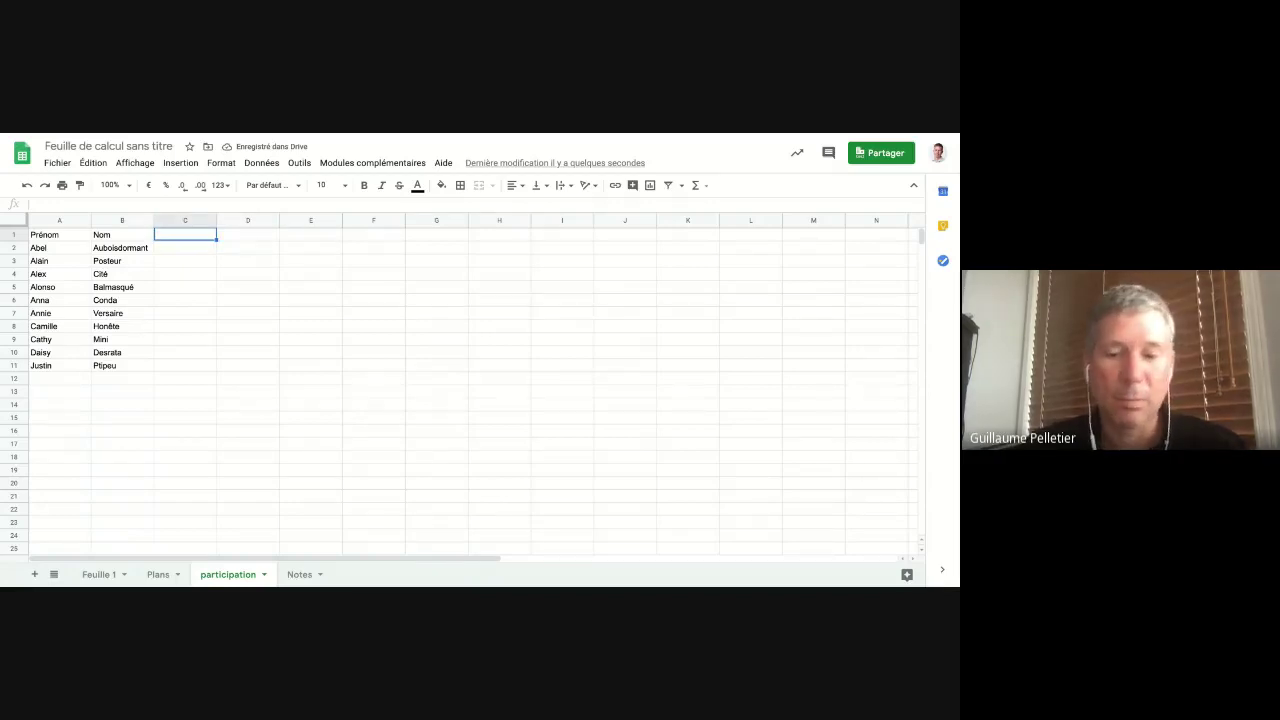
text(Participation)
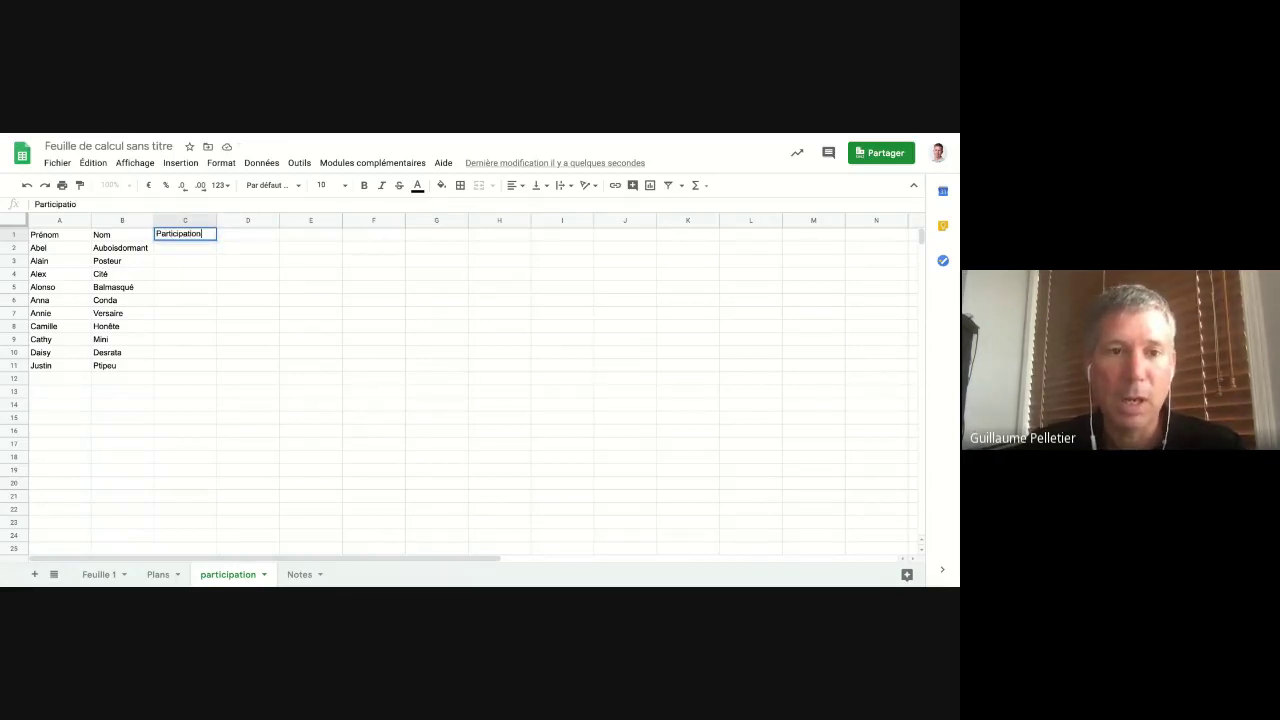
key(Return)
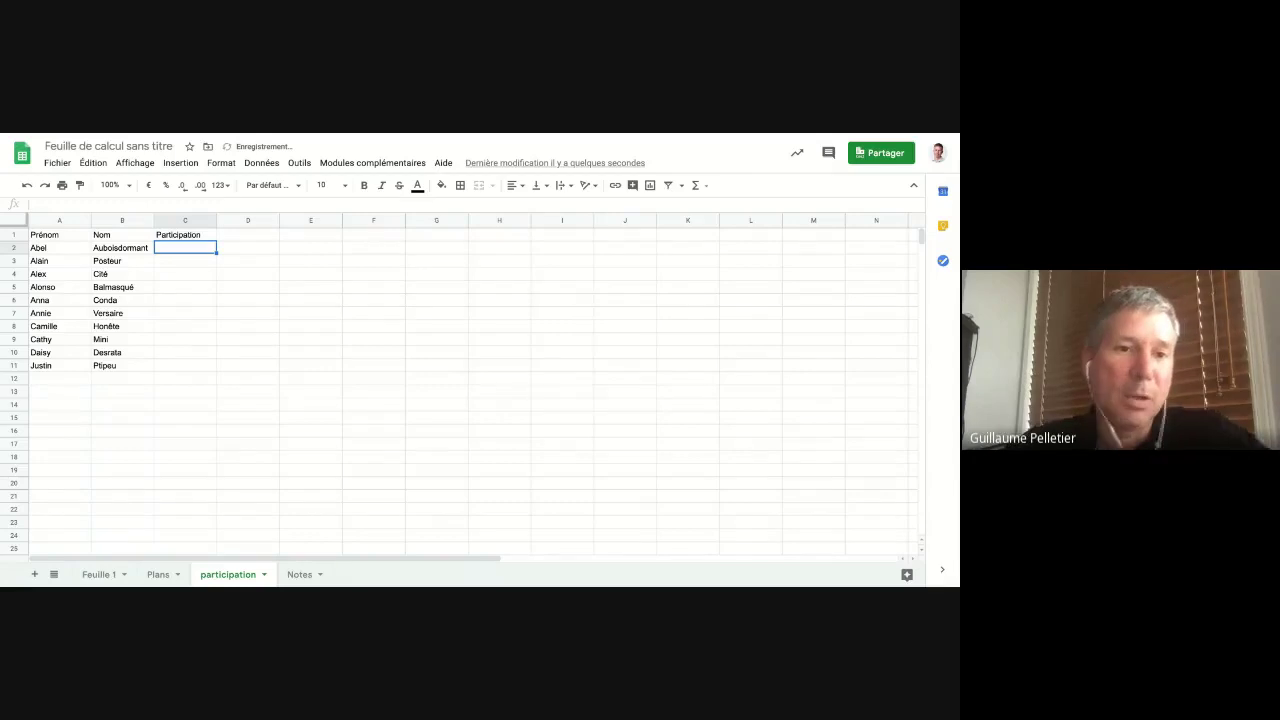
Insert a checkbox in cell C2 and copy it down to C11 for every listed name.
click(181, 164)
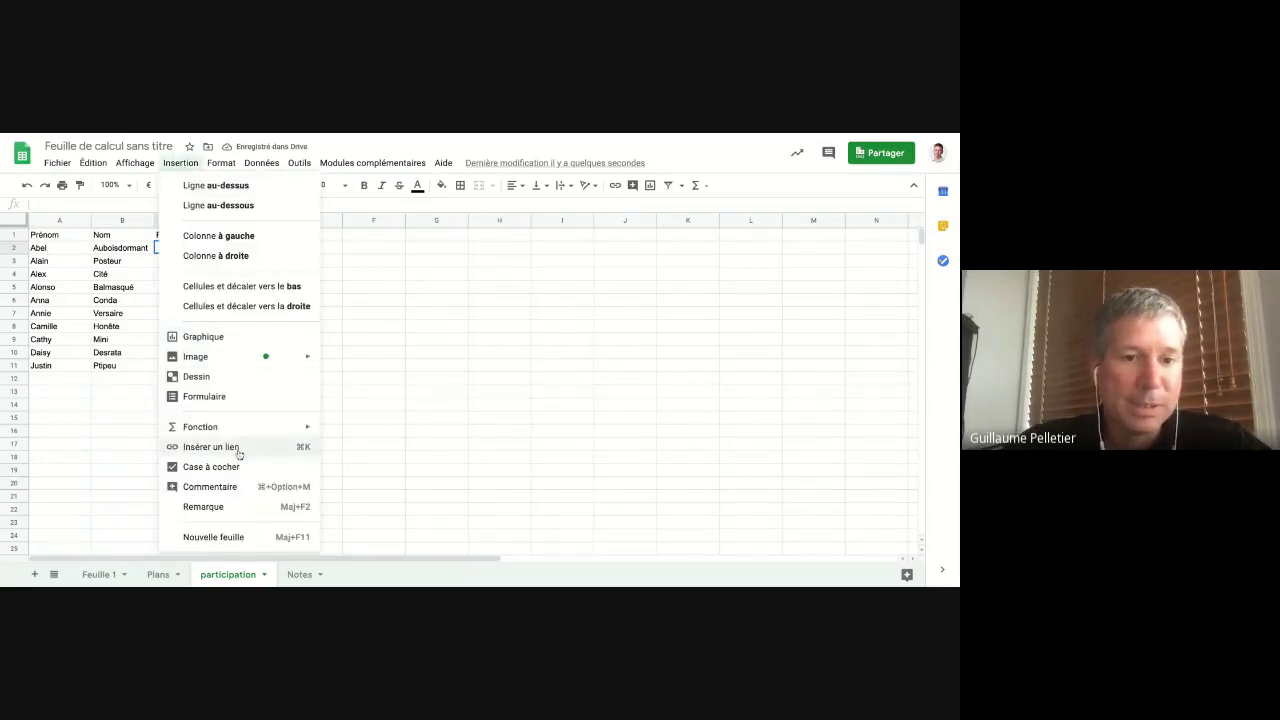
click(210, 466)
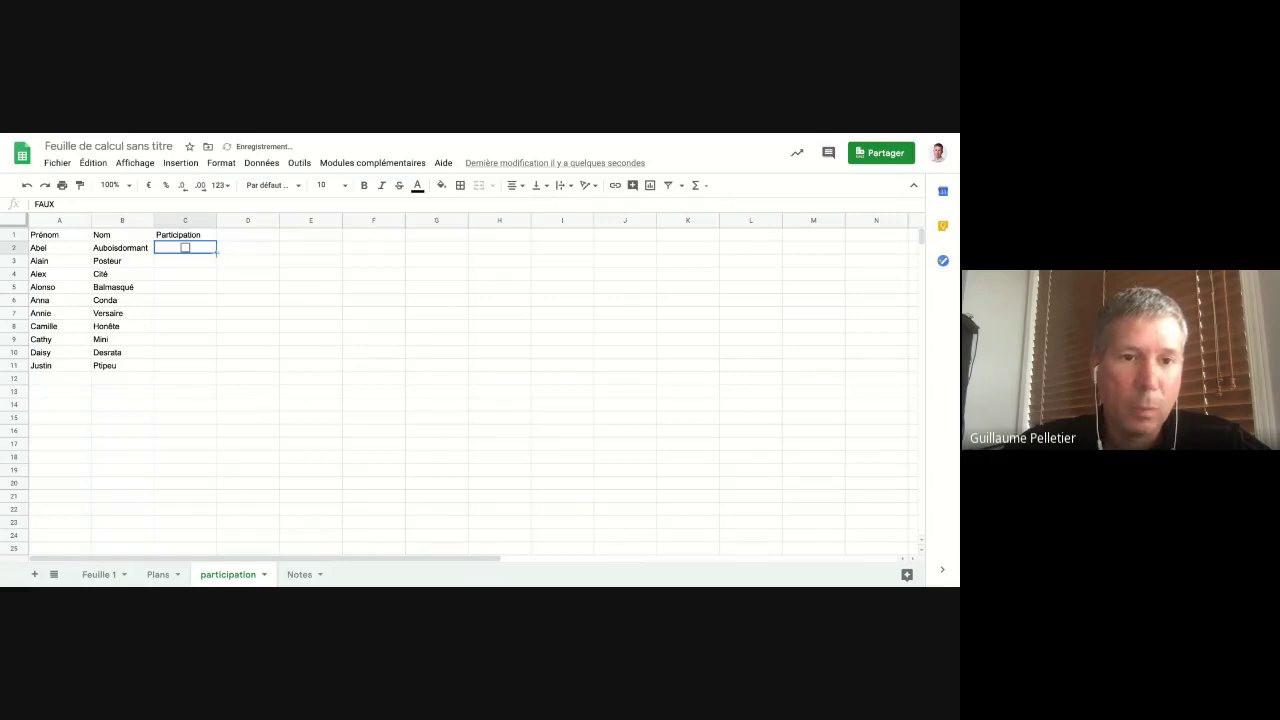
drag(216, 254, 216, 370)
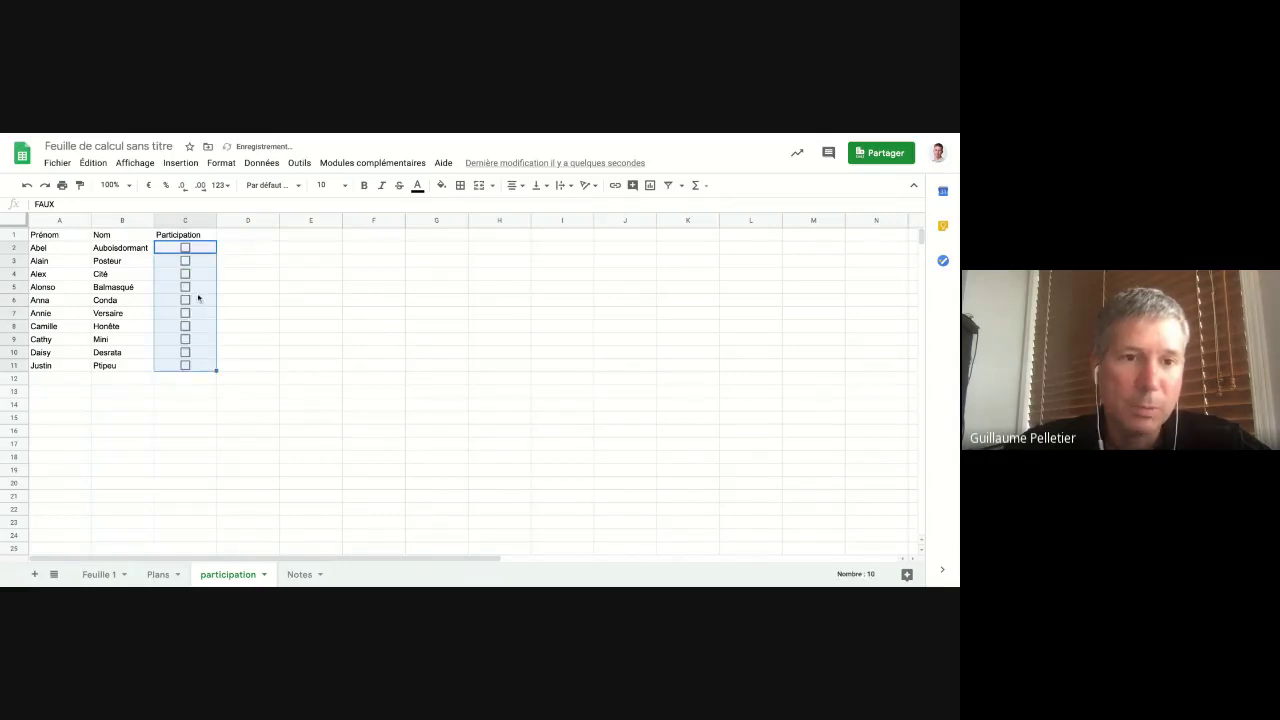
click(263, 262)
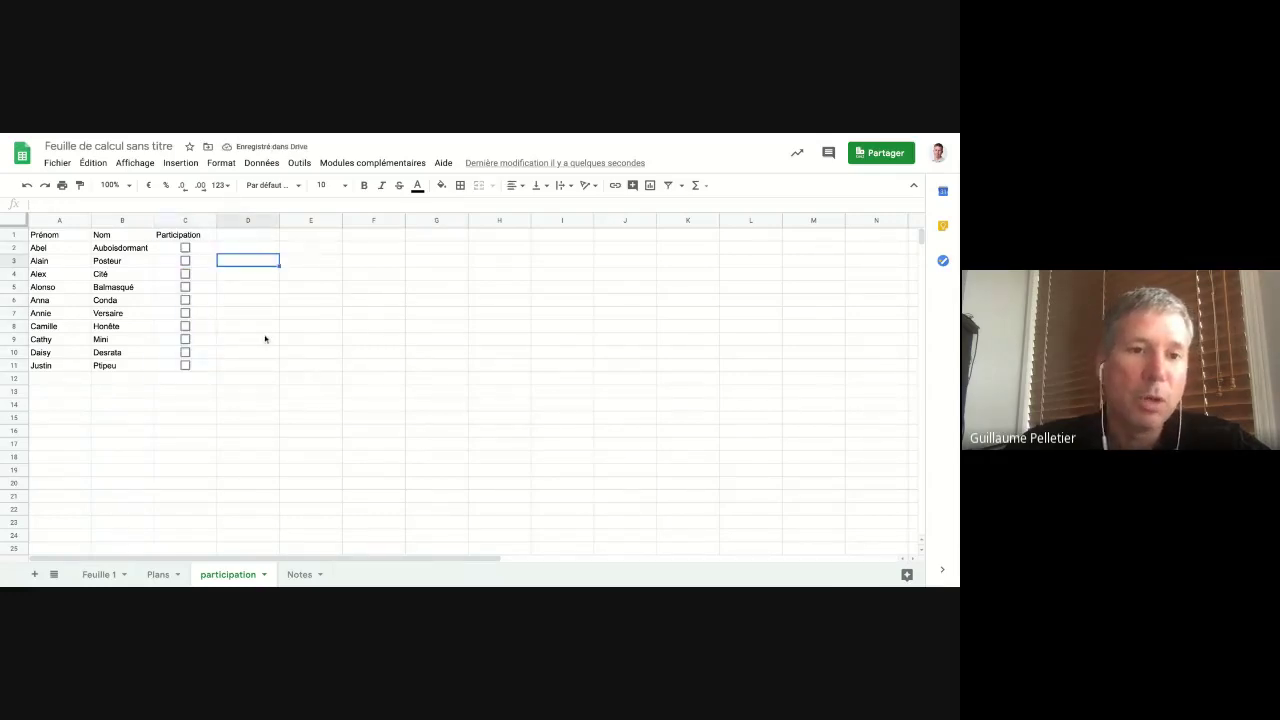
Tick the Participation checkboxes in rows 4, 7 and 9.
click(185, 274)
click(185, 313)
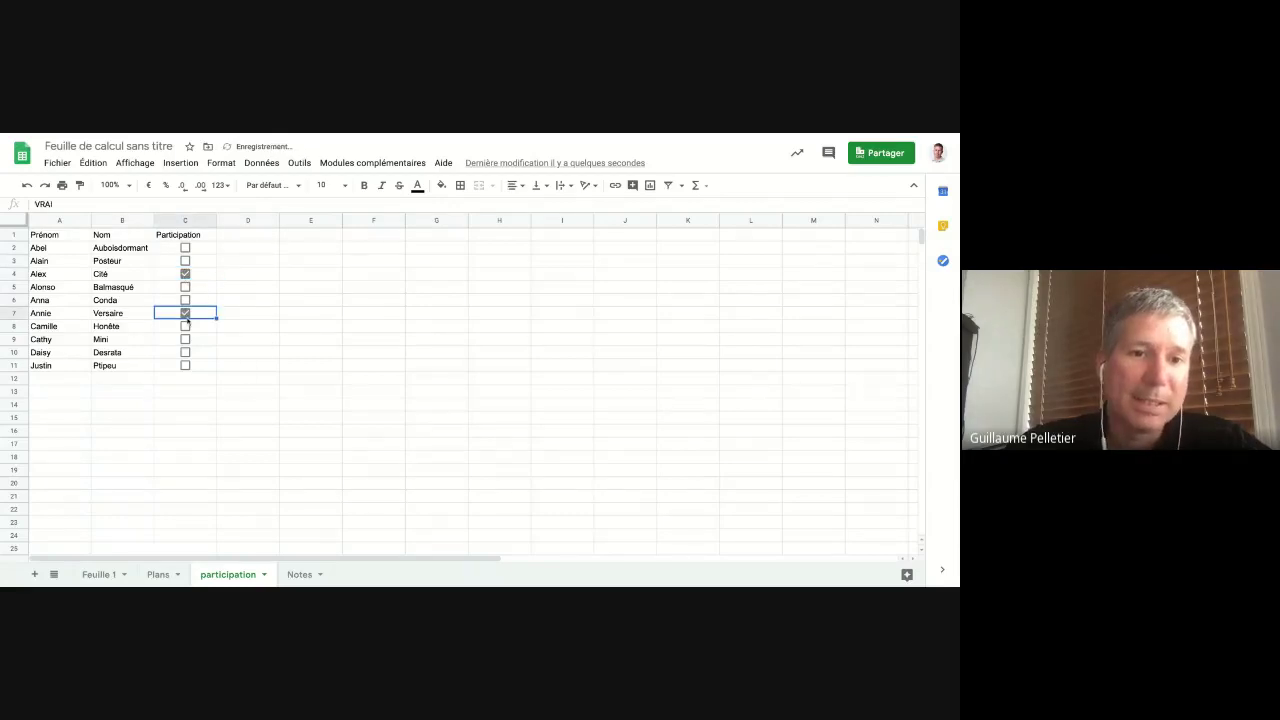
click(186, 339)
click(272, 392)
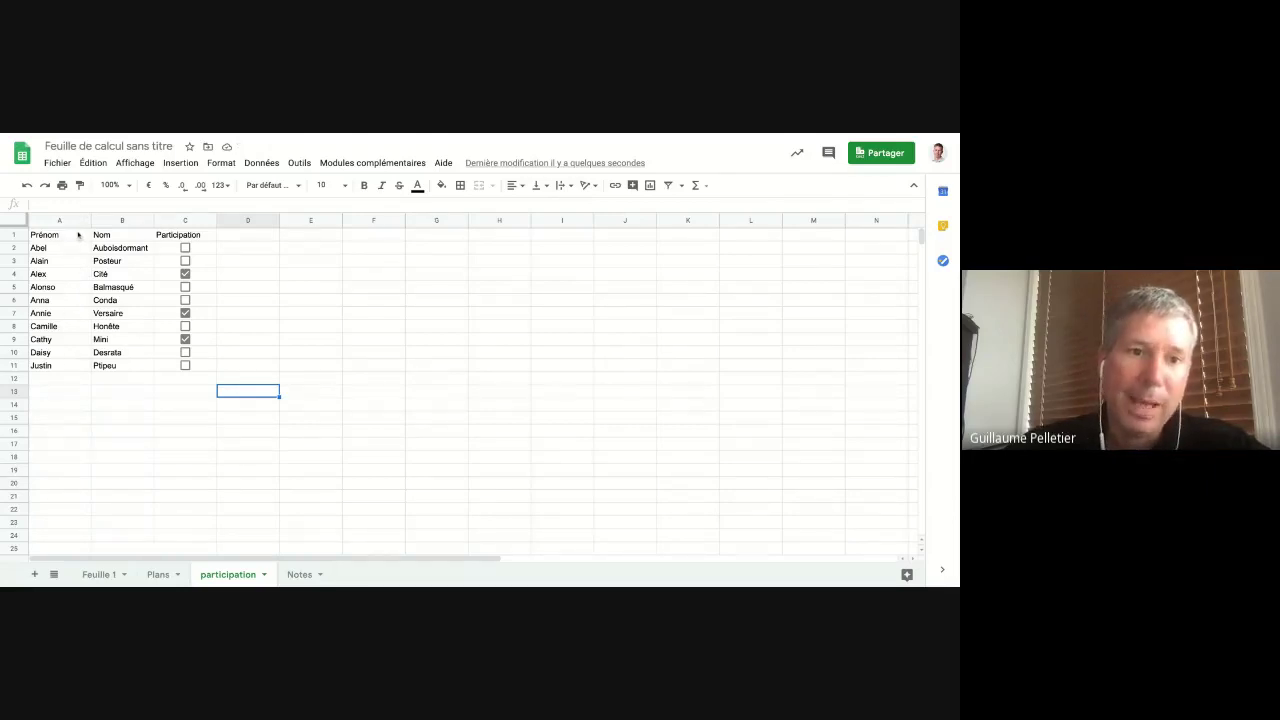
click(80, 234)
key(shift+Down)
key(shift+Down)
key(shift+Down)
key(shift+Right)
key(shift+Down)
key(shift+Down)
key(shift+Down)
key(shift+Down)
key(shift+Down)
key(shift+Down)
key(shift+Down)
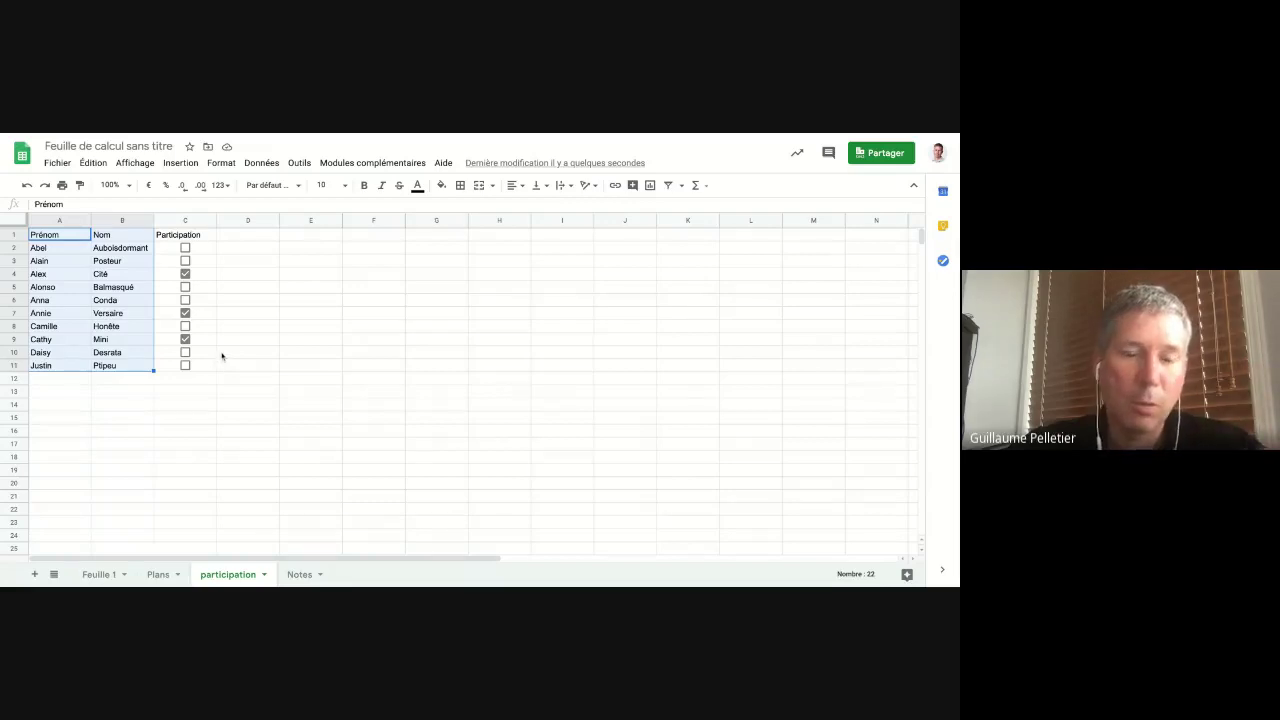
click(224, 301)
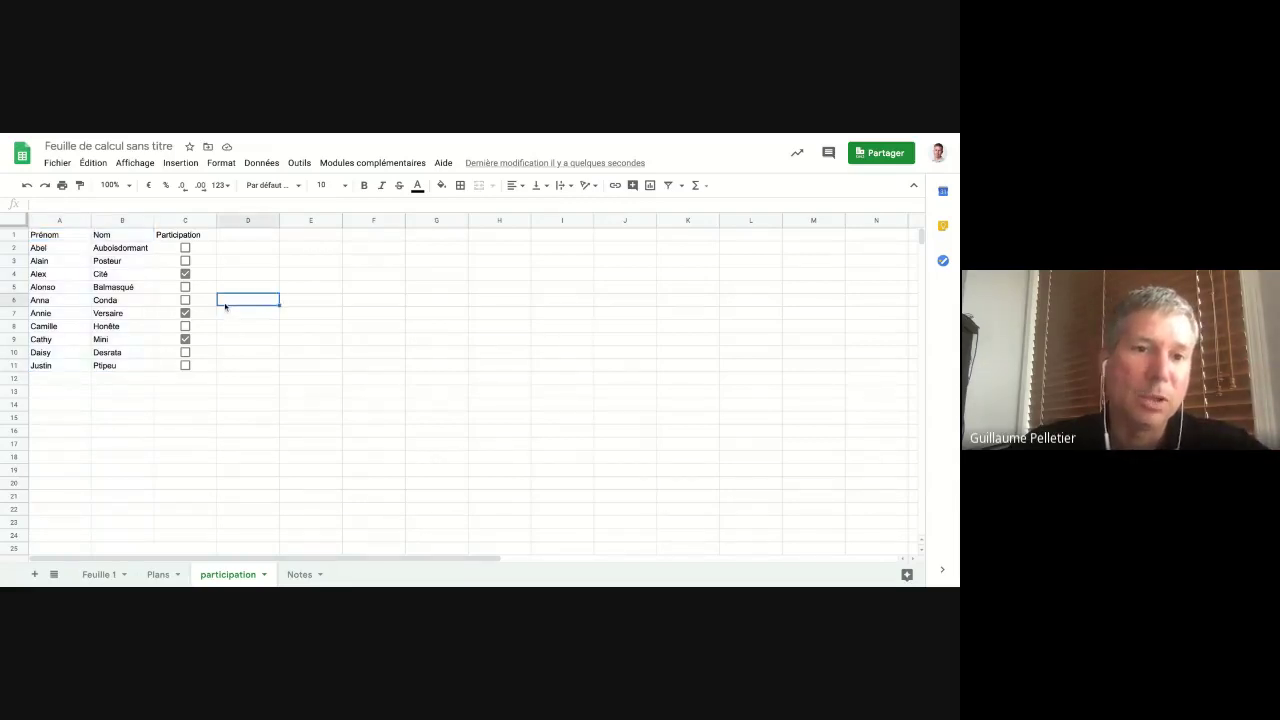
click(236, 366)
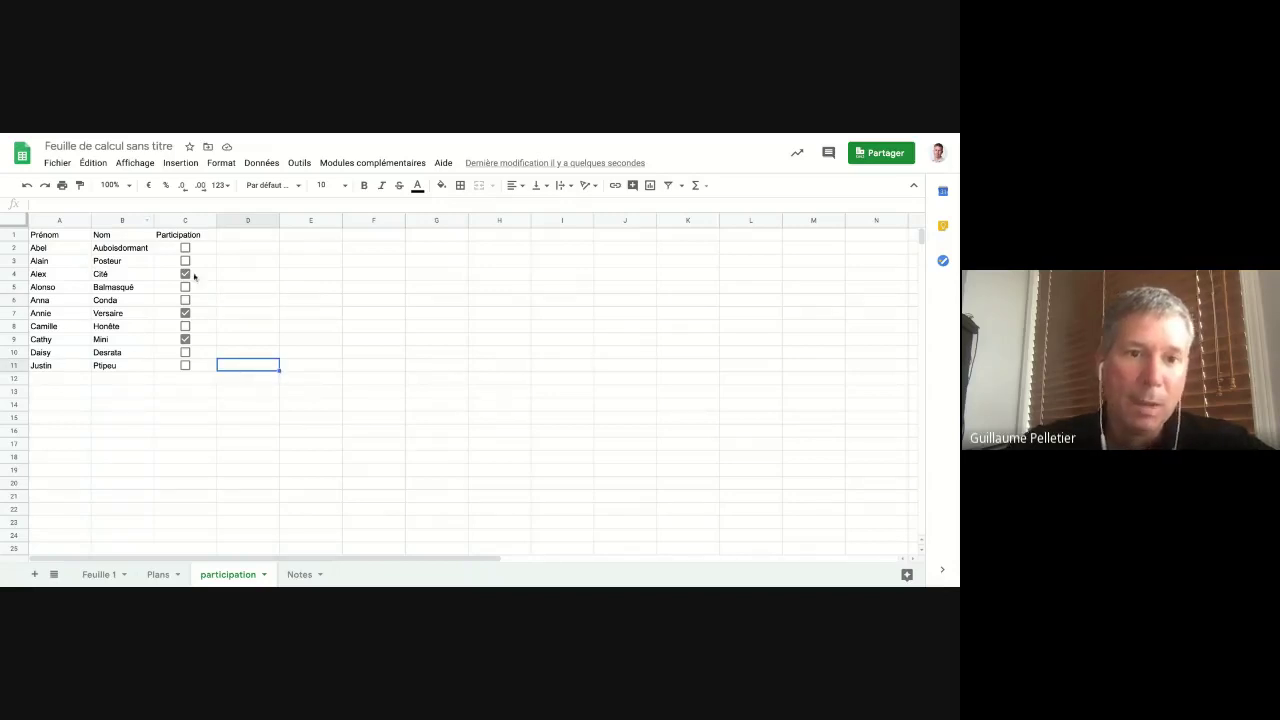
Create a filter on columns A to C of the participation sheet.
drag(55, 220, 185, 220)
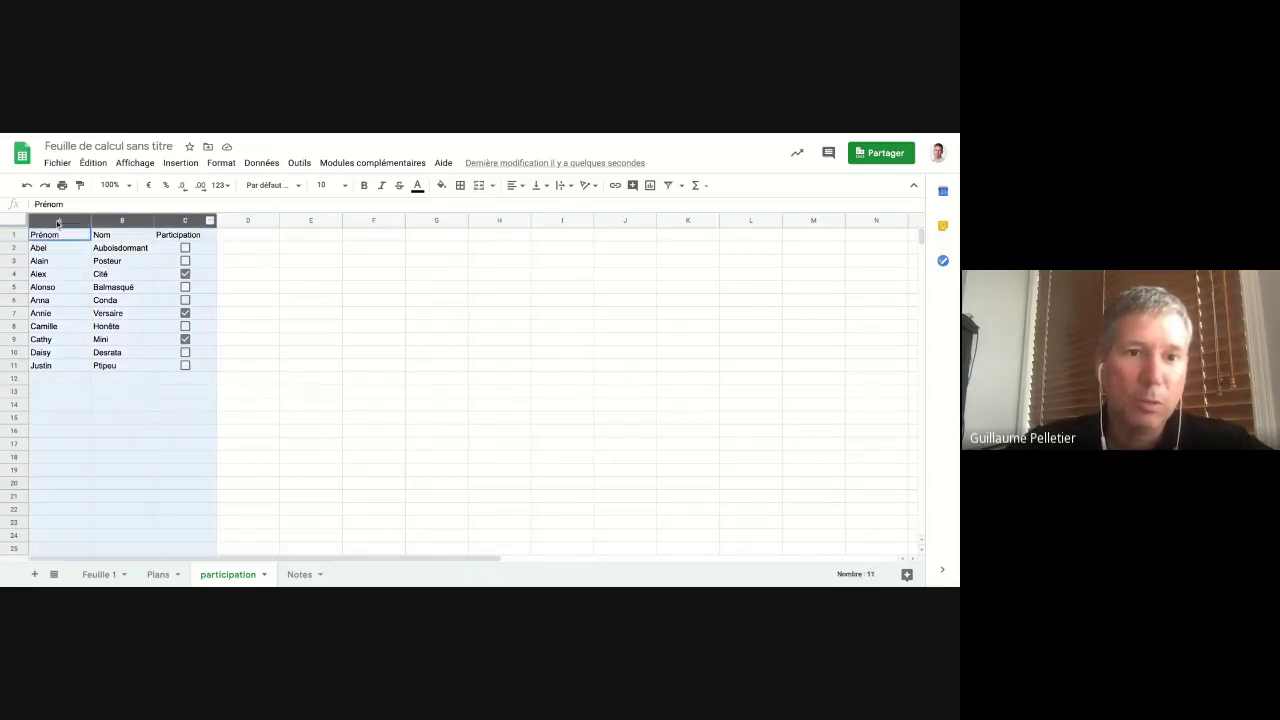
click(266, 164)
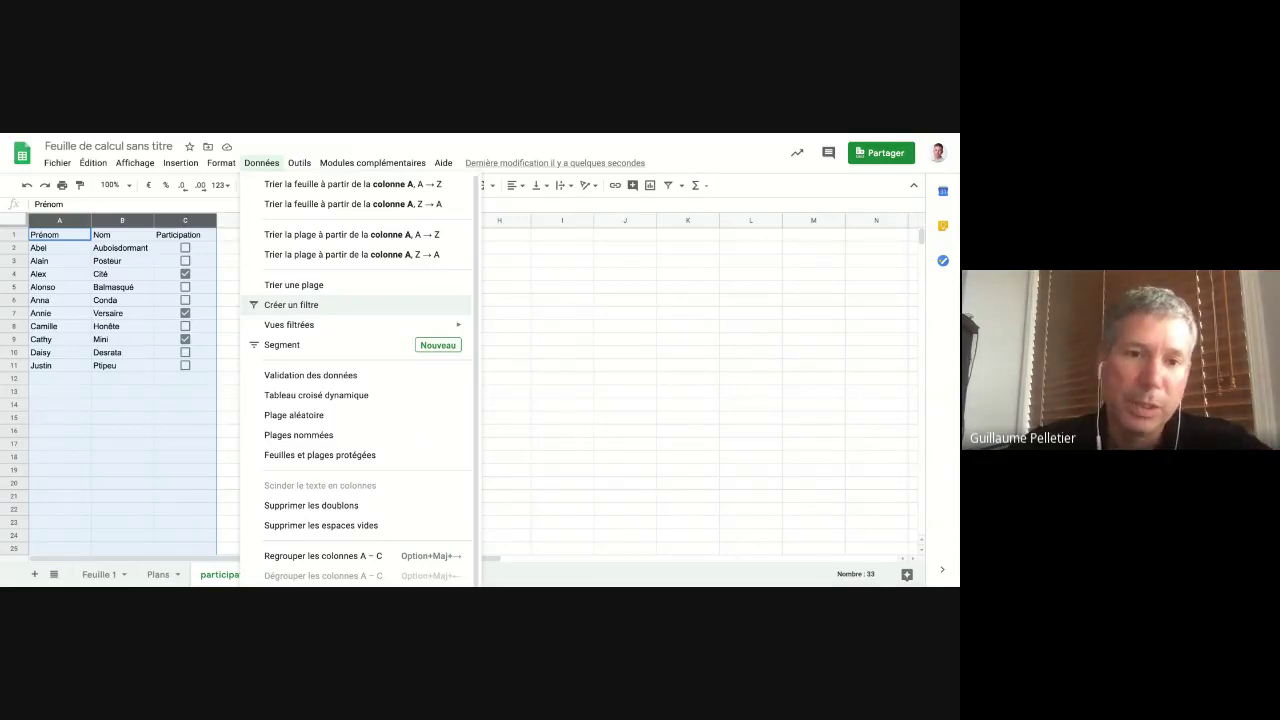
click(291, 304)
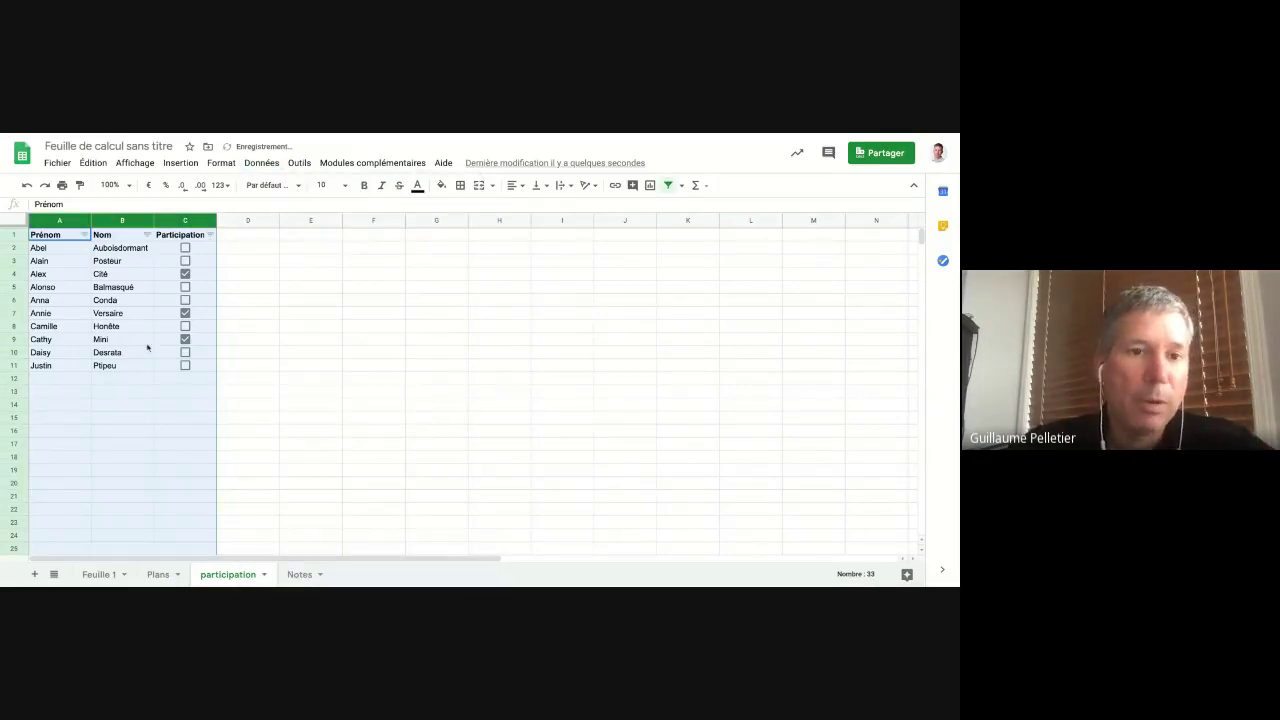
Filter the Participation column by value to show only FAUX, excluding blanks and VRAI.
click(210, 235)
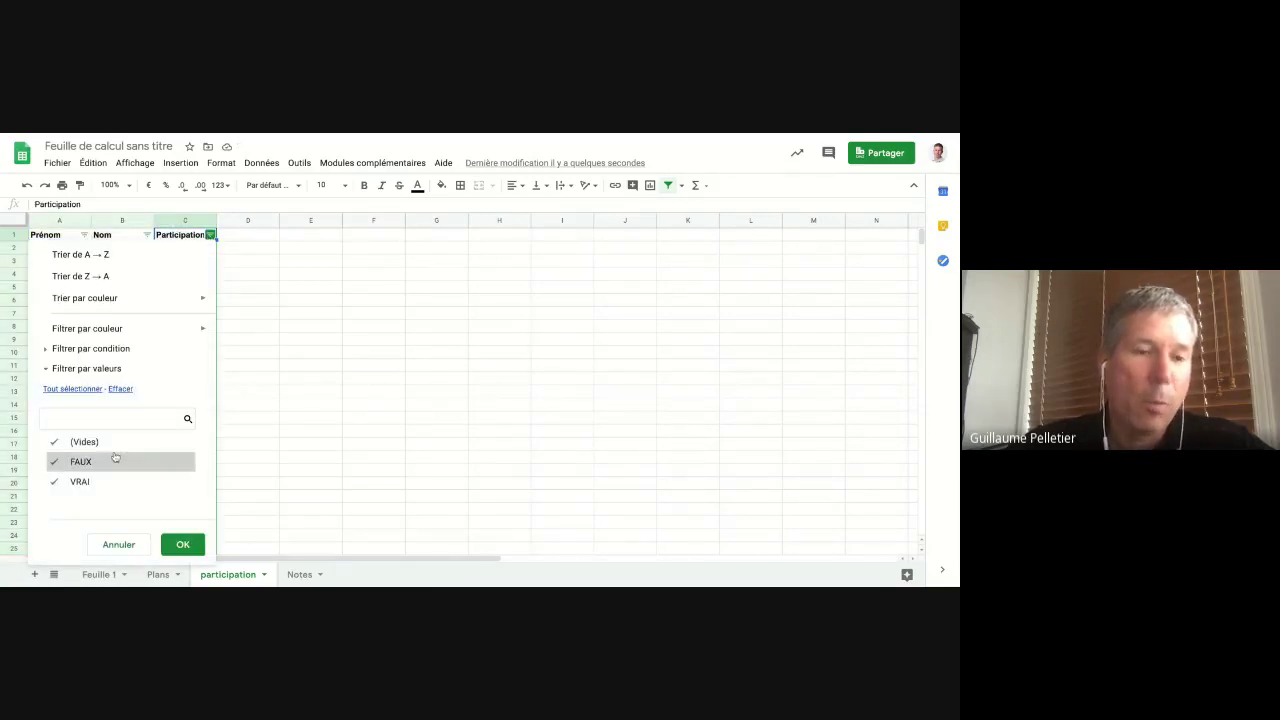
click(84, 441)
click(80, 481)
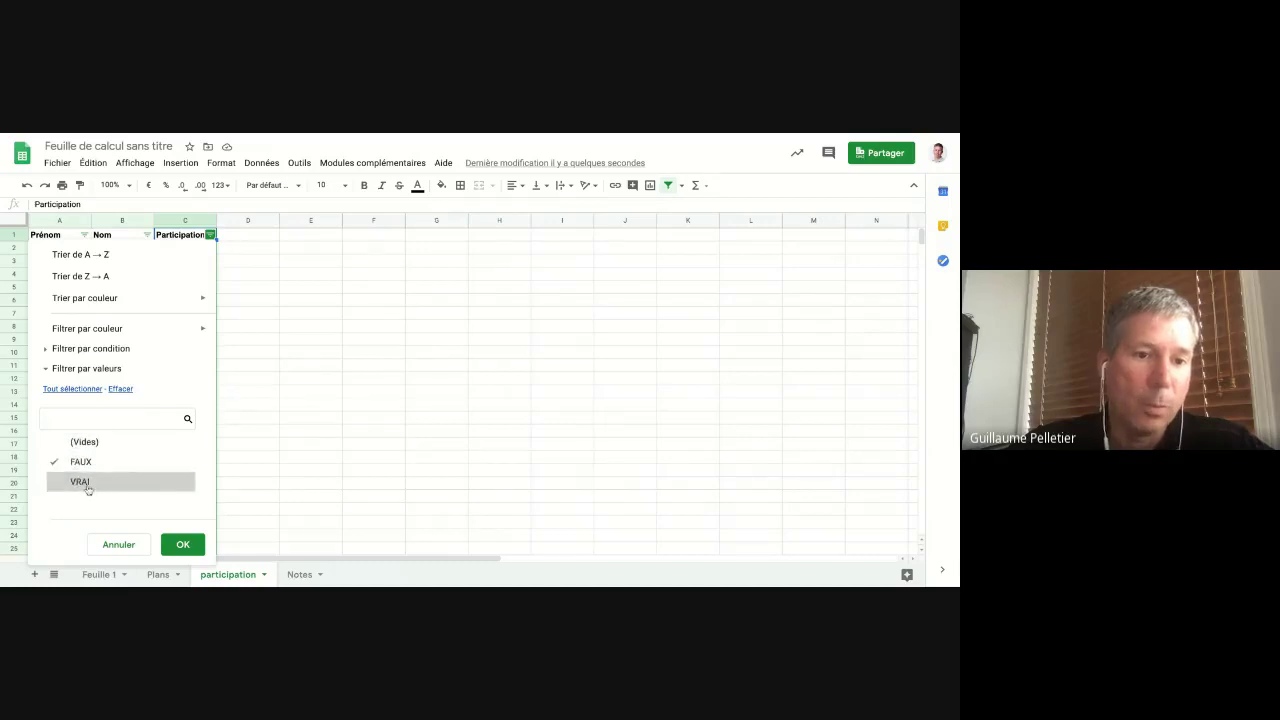
click(180, 544)
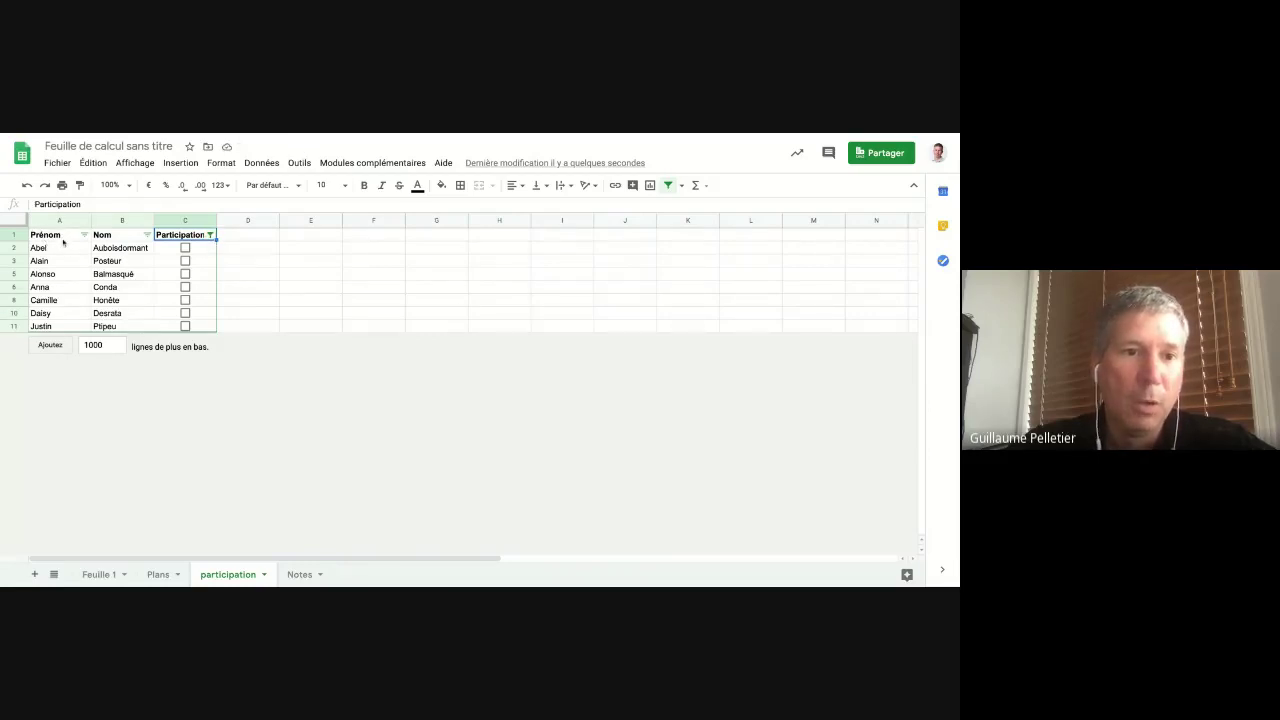
Change the Participation column's value filter to show only VRAI instead of FAUX.
click(210, 234)
click(85, 445)
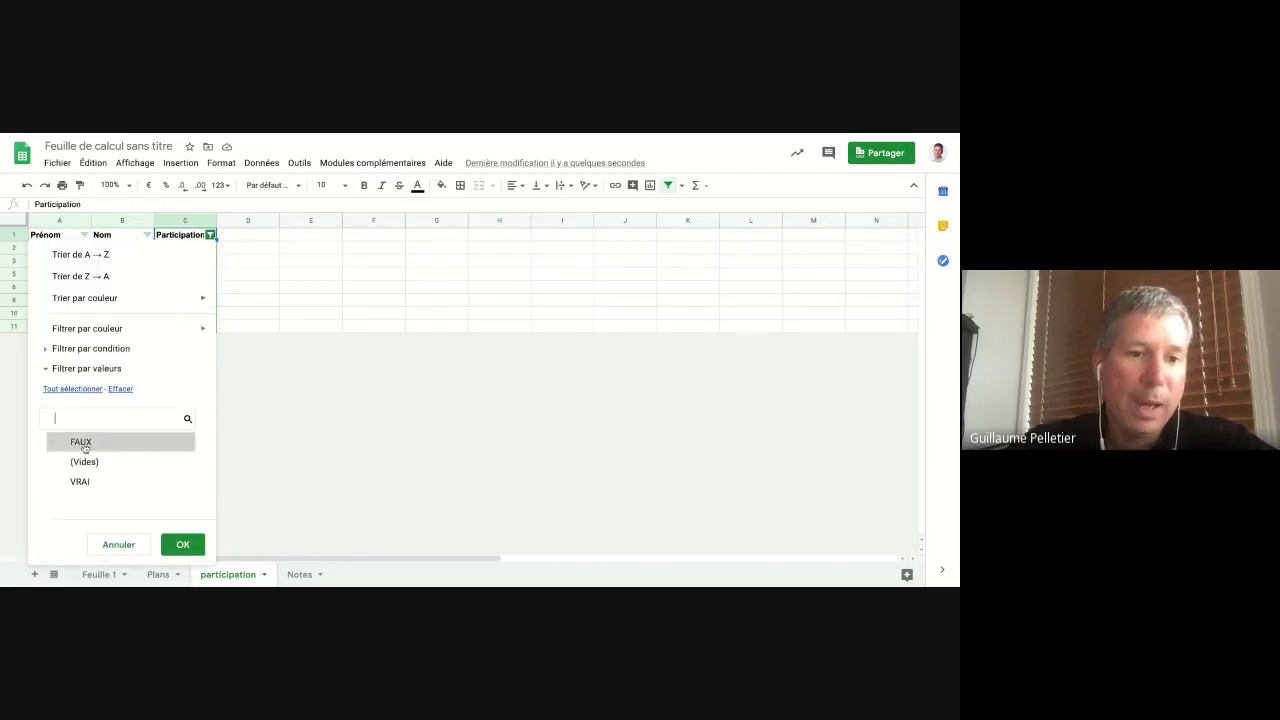
click(86, 485)
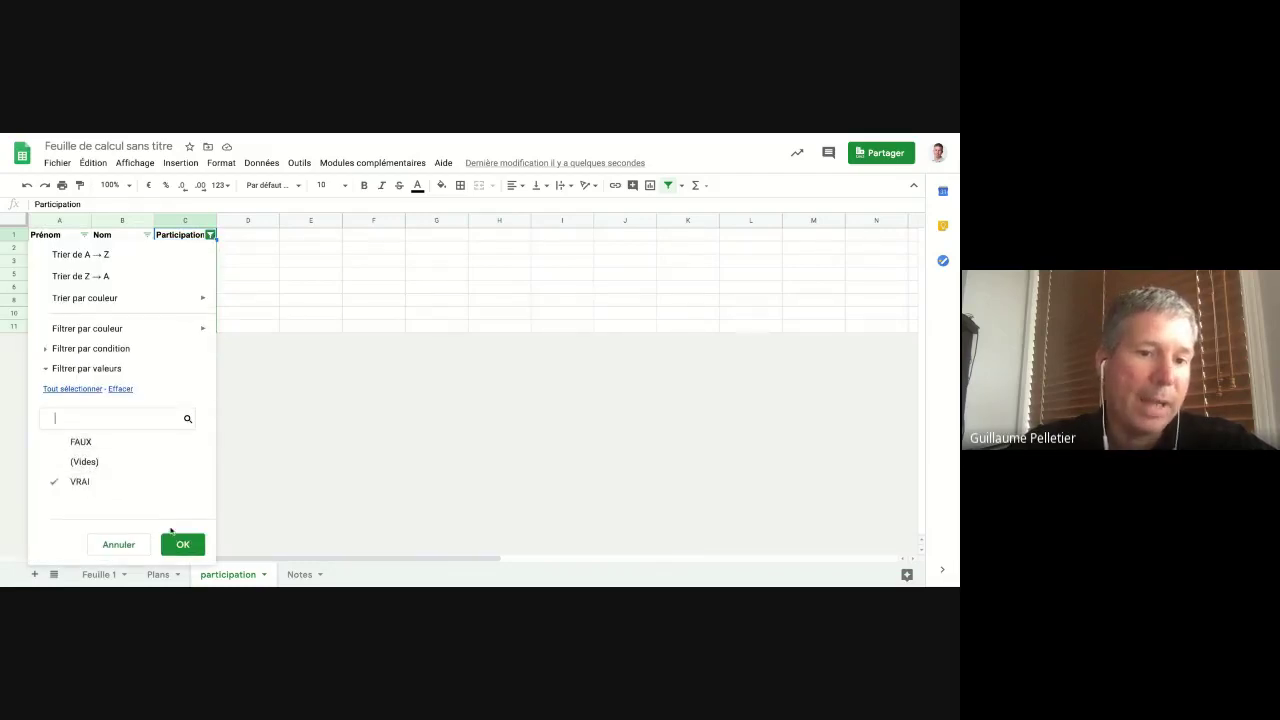
click(182, 544)
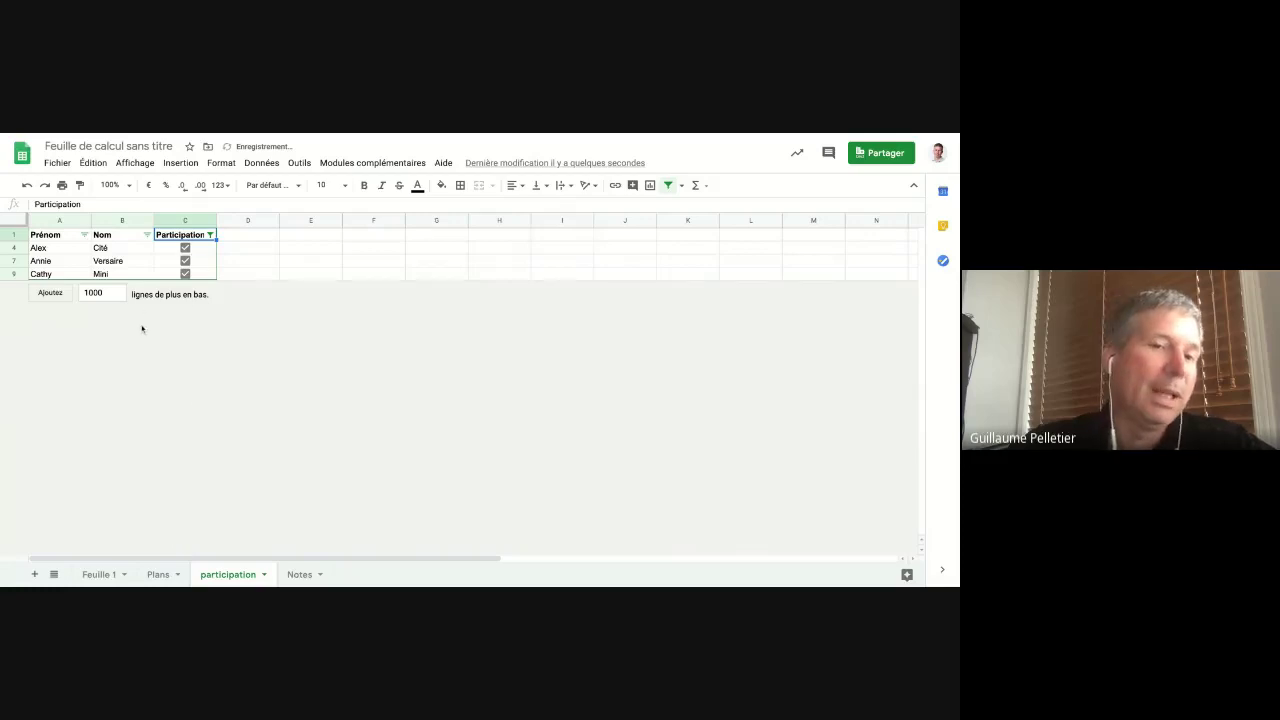
Untick the Participation checkbox in row 7 of the filtered list.
click(210, 235)
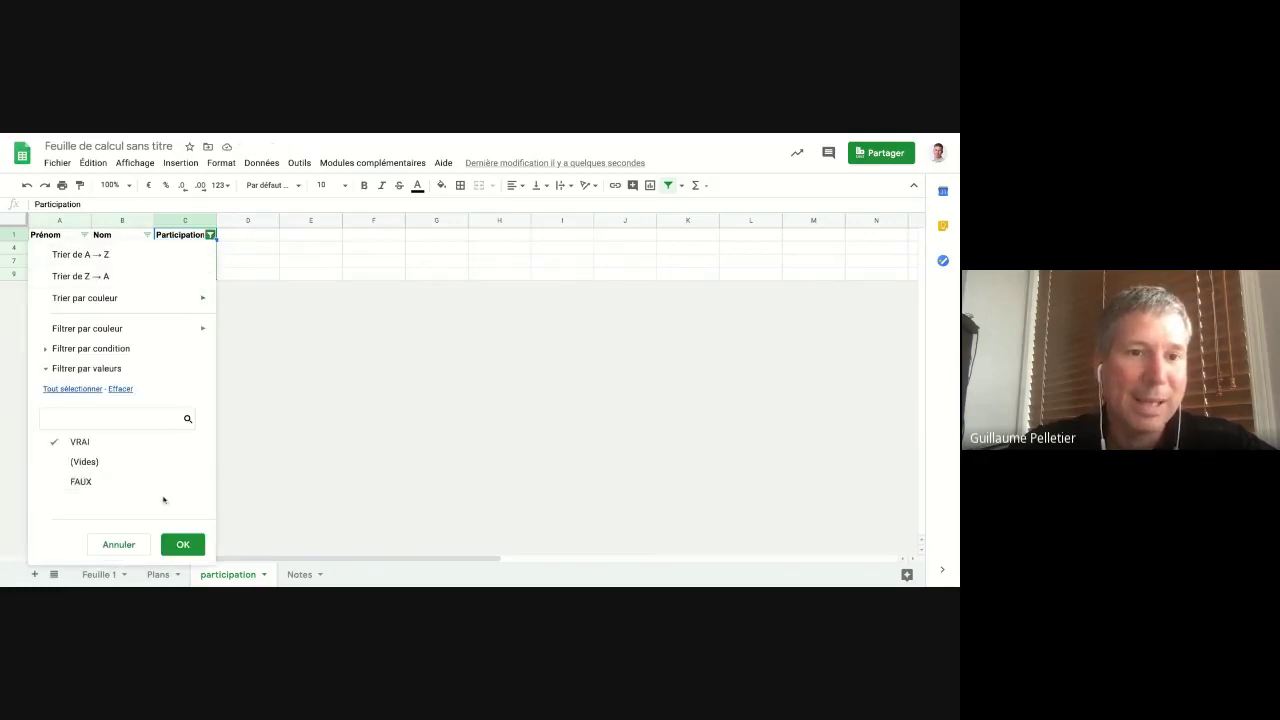
click(271, 263)
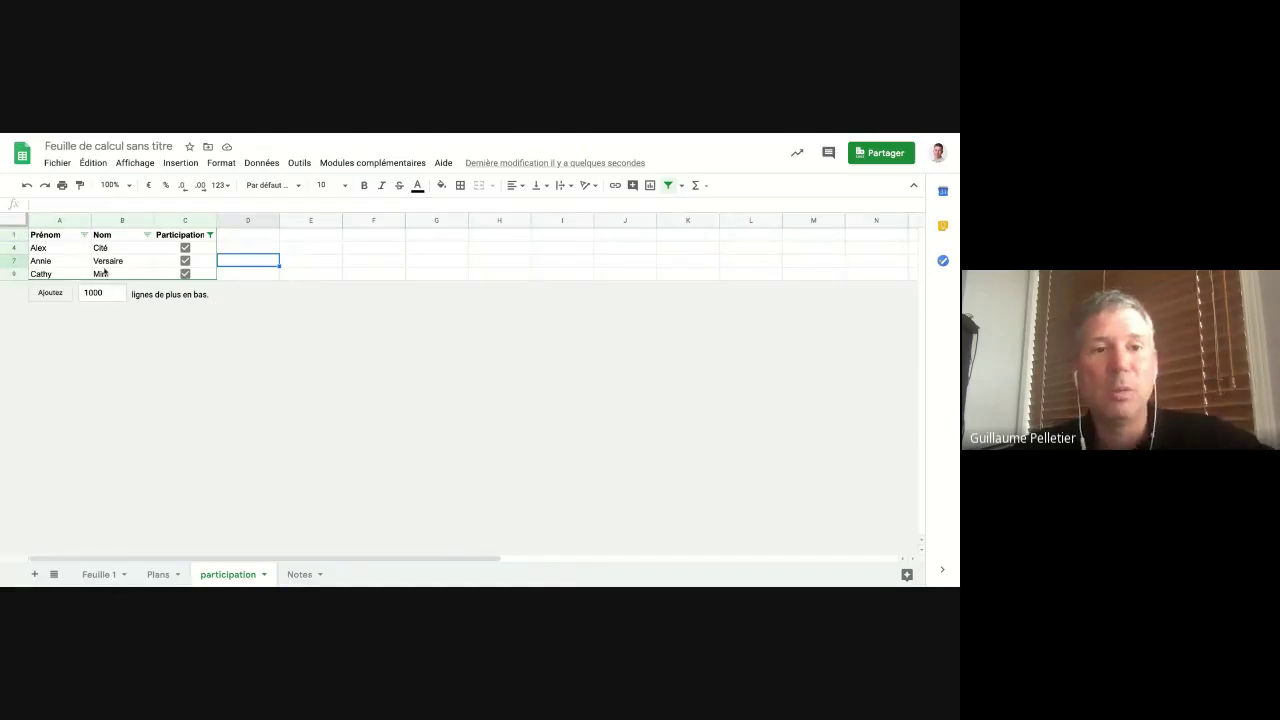
click(185, 260)
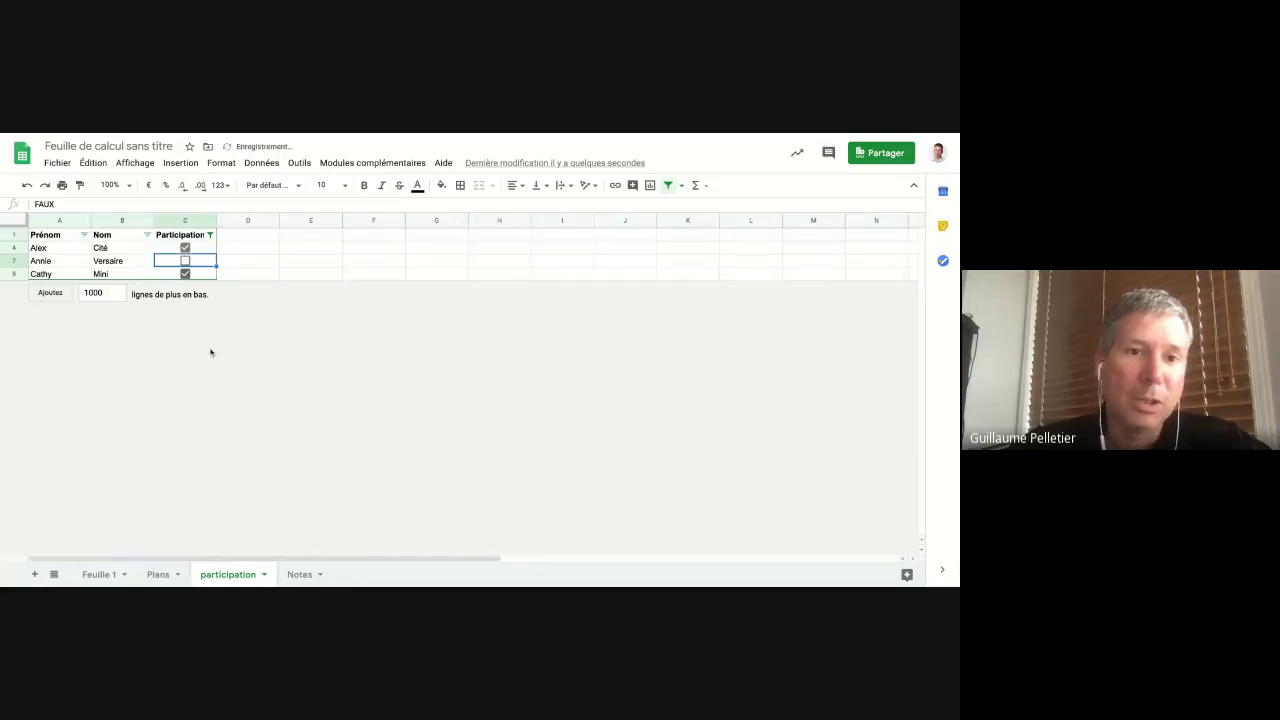
Select all values again in the Participation column's filter to show every row.
click(210, 235)
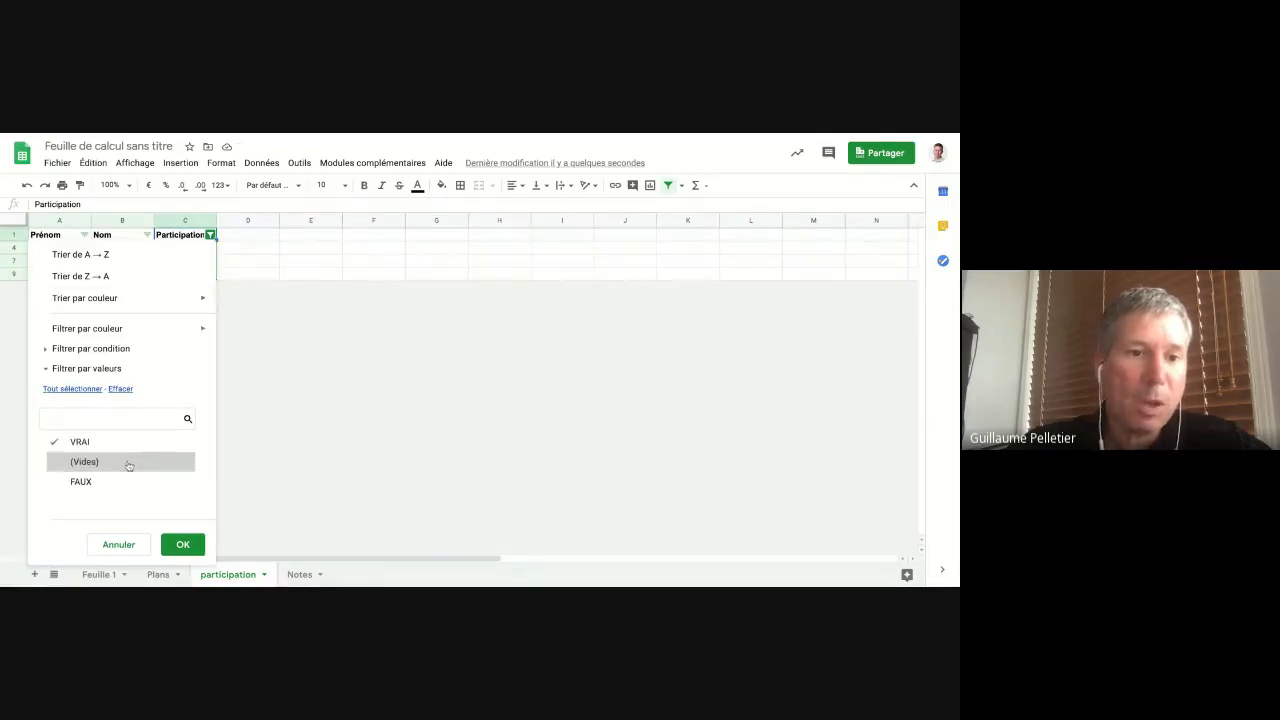
click(120, 389)
click(65, 392)
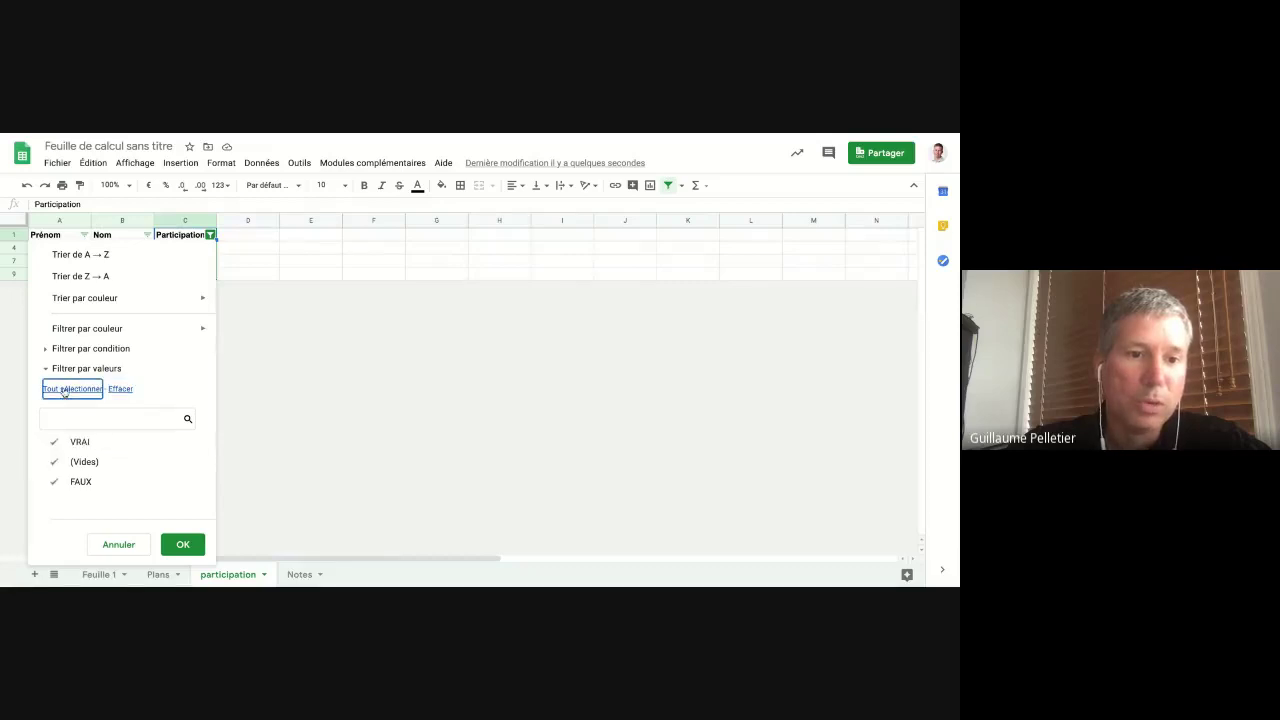
click(183, 544)
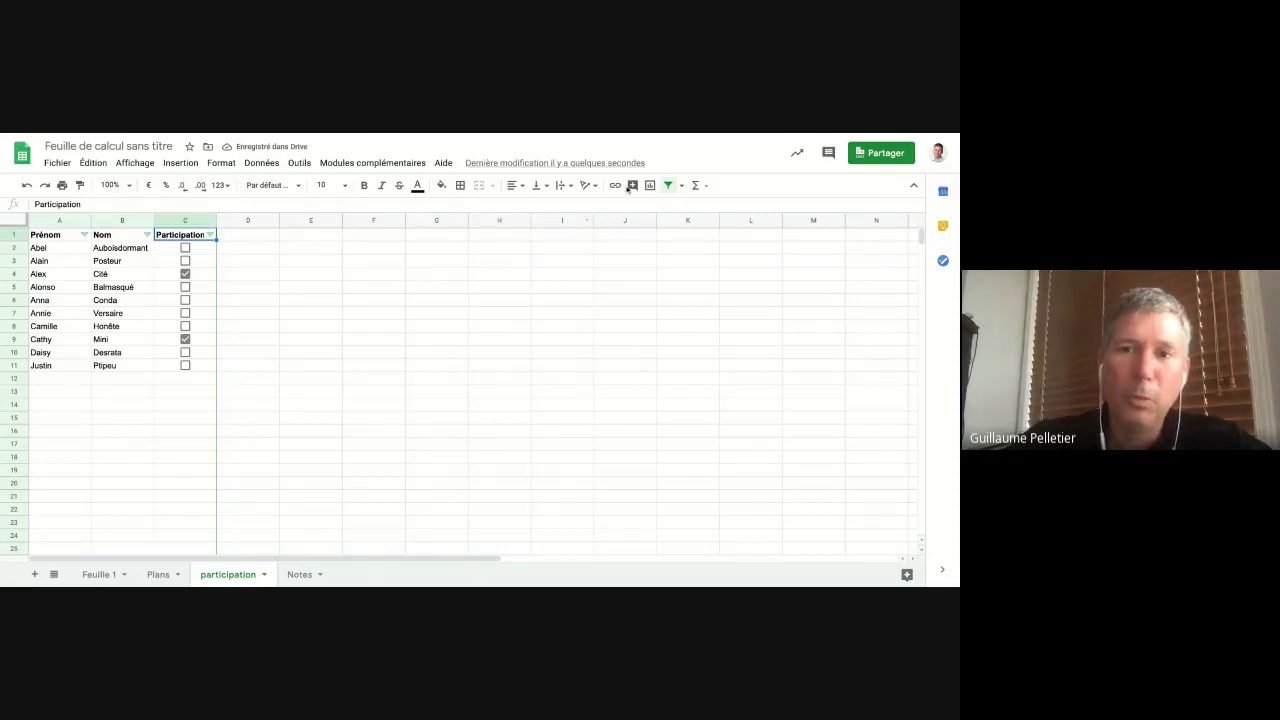
Turn off the filter on the participation list.
click(682, 187)
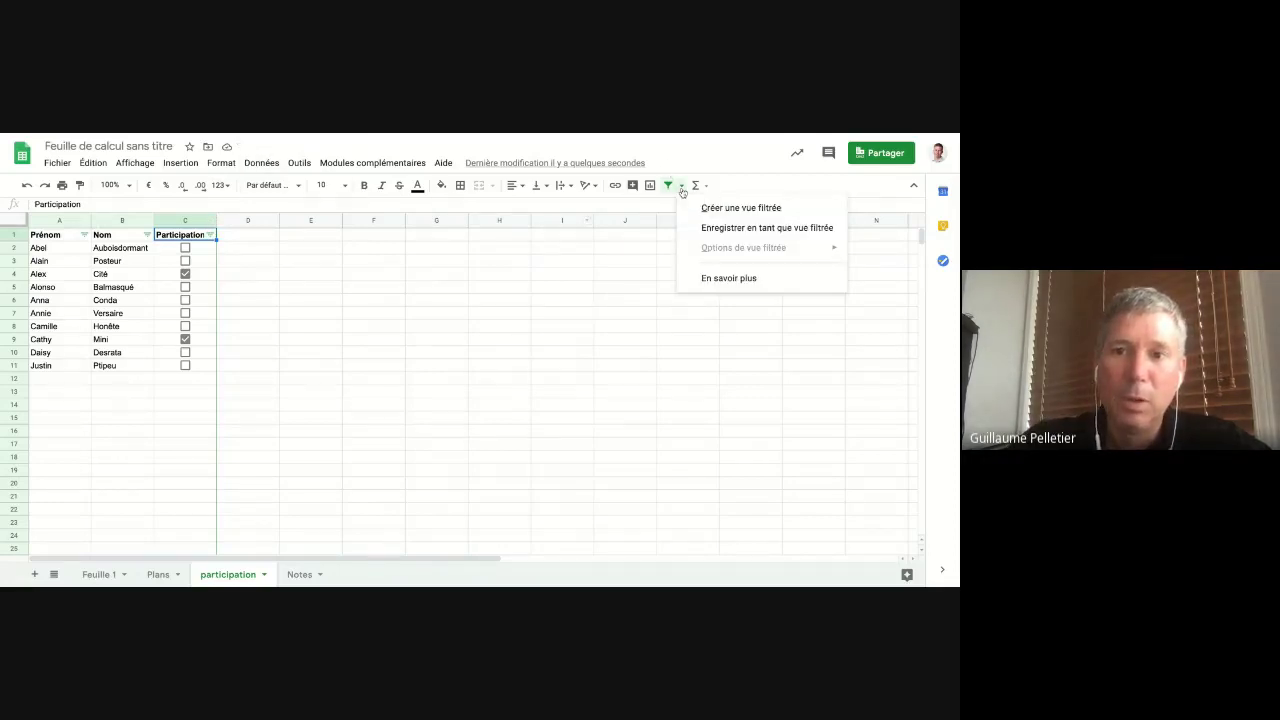
click(671, 196)
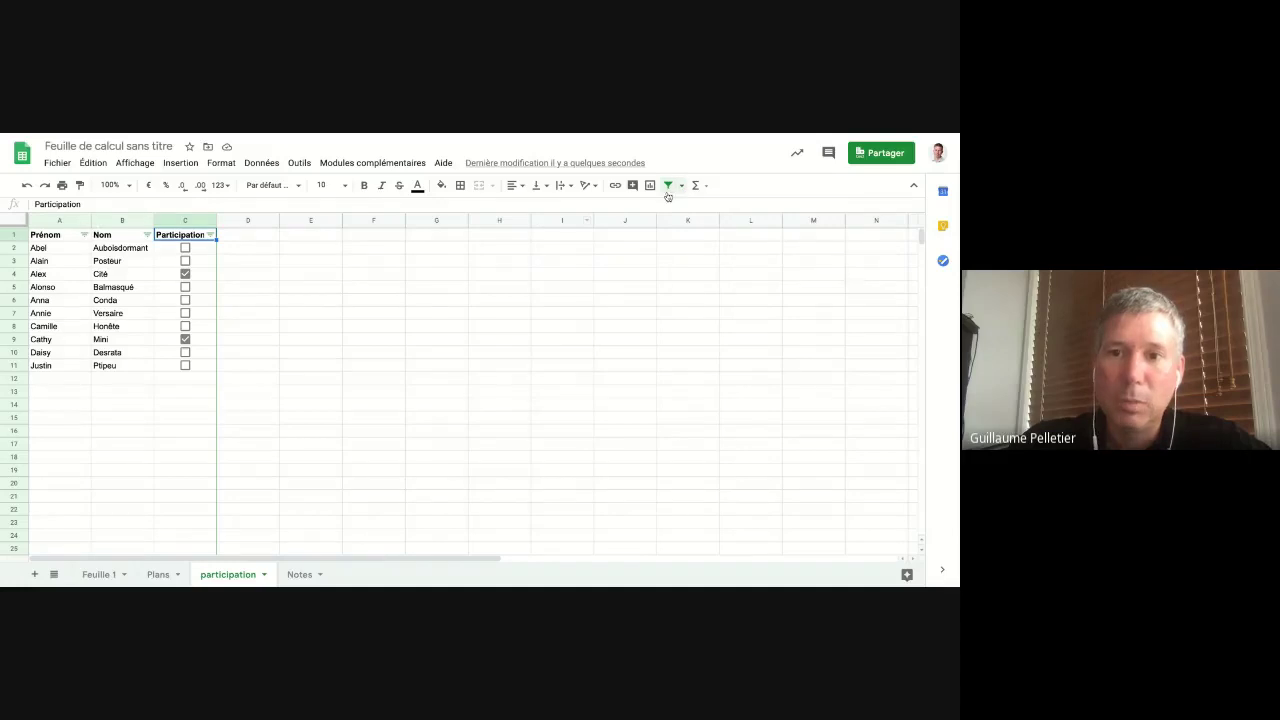
click(668, 190)
click(275, 392)
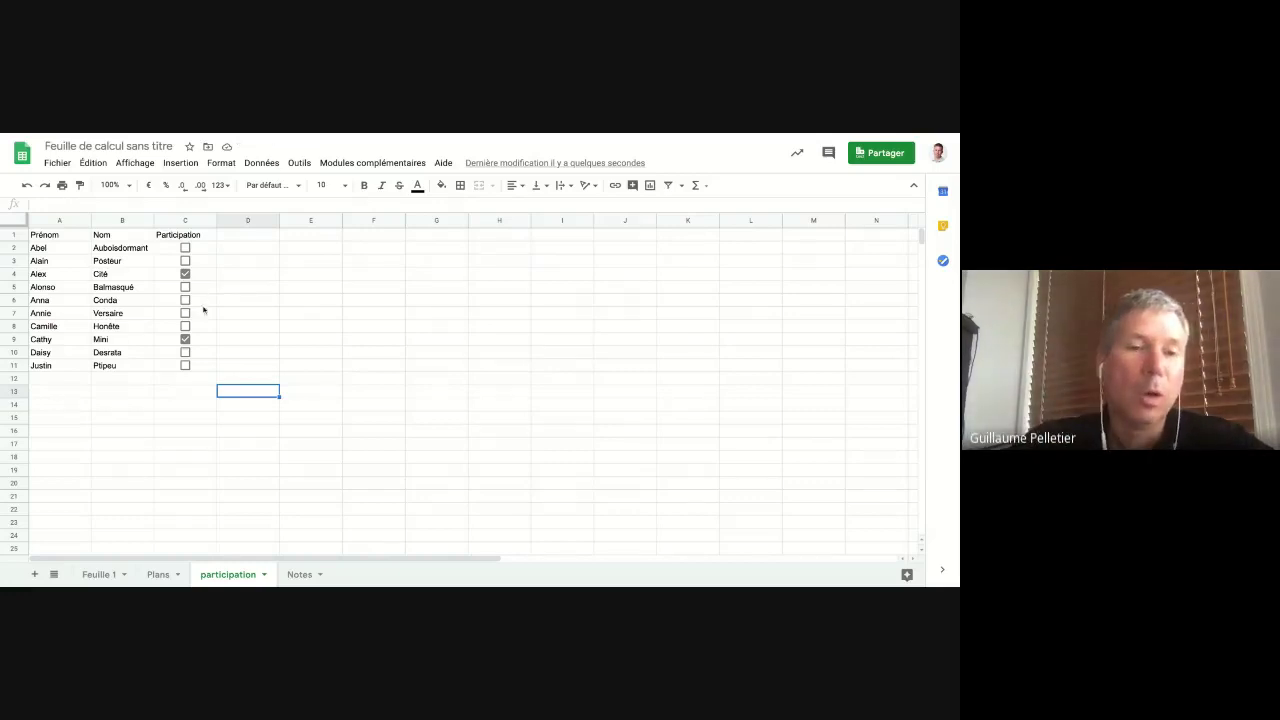
click(294, 317)
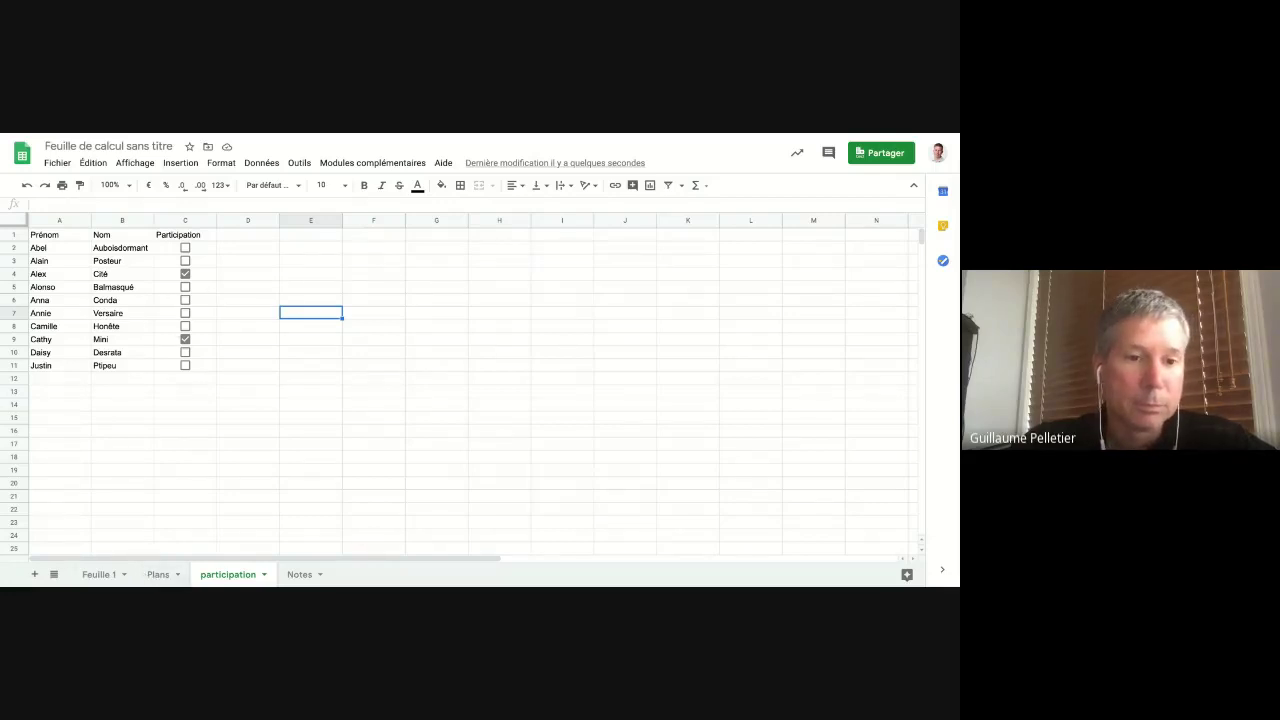
click(71, 240)
key(shift+Down)
key(shift+Down)
key(shift+Down)
key(shift+Down)
key(shift+Down)
key(shift+Down)
key(shift+Down)
key(shift+Down)
key(shift+Down)
key(shift+Down)
key(shift+Down)
key(shift+Right)
key(shift+Up)
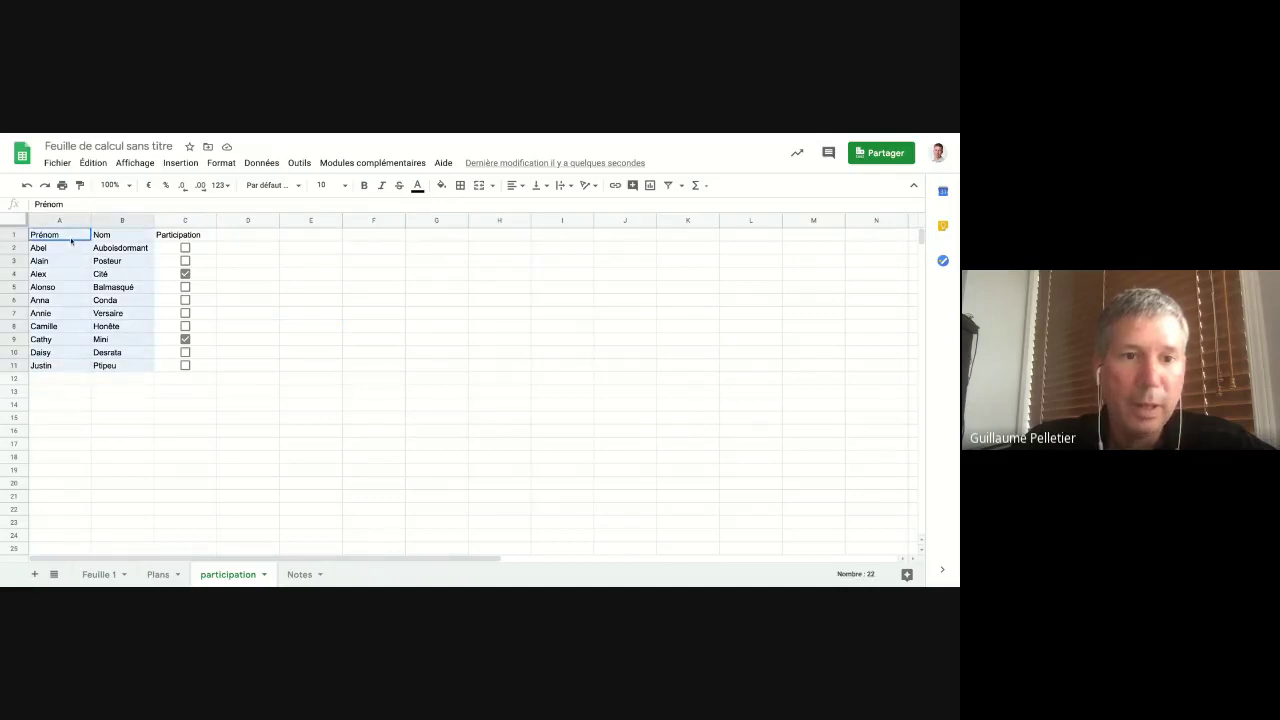
click(120, 391)
Add the headers Commentaires in D1 and Observation in E1 of the participation sheet.
click(243, 235)
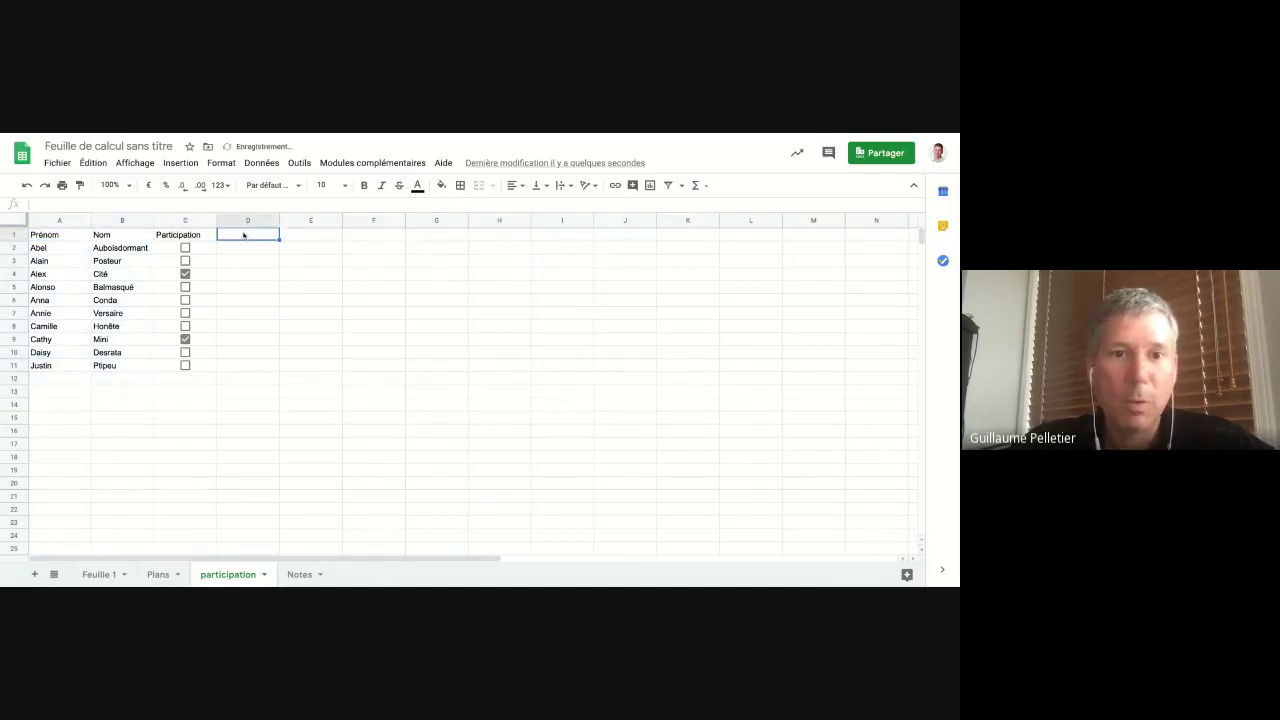
text(Commentaire)
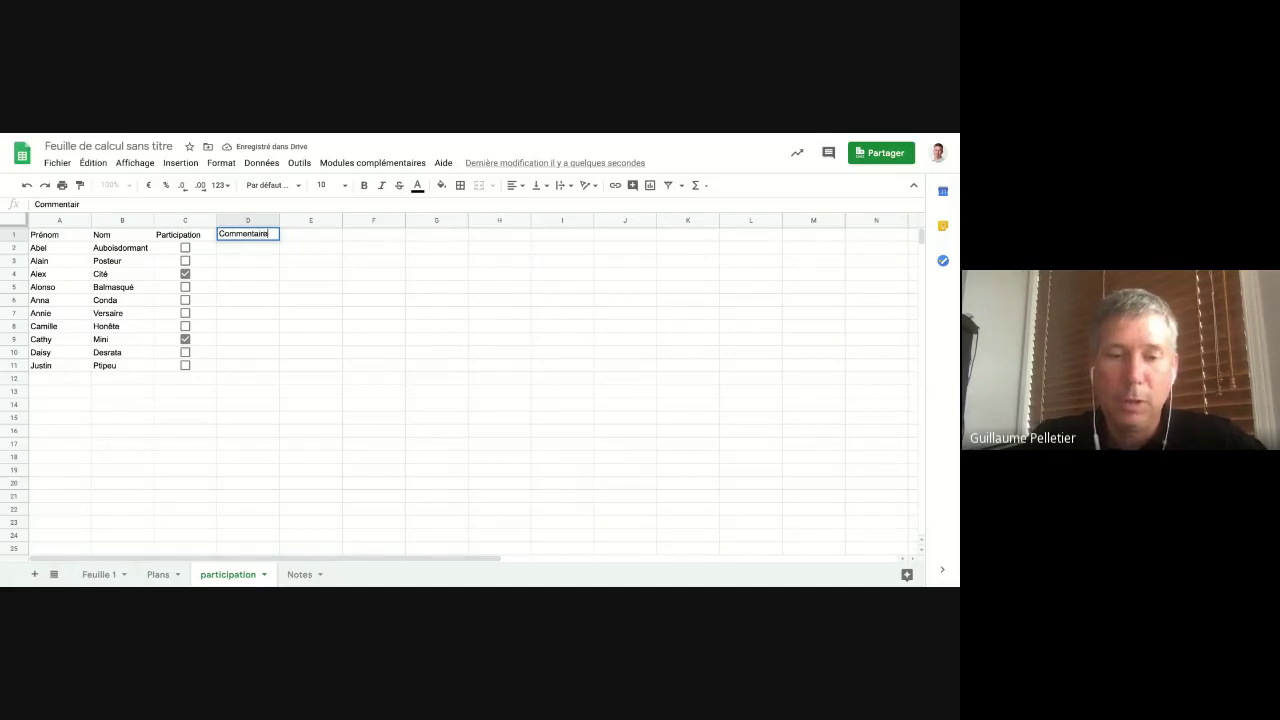
text(s)
key(Tab)
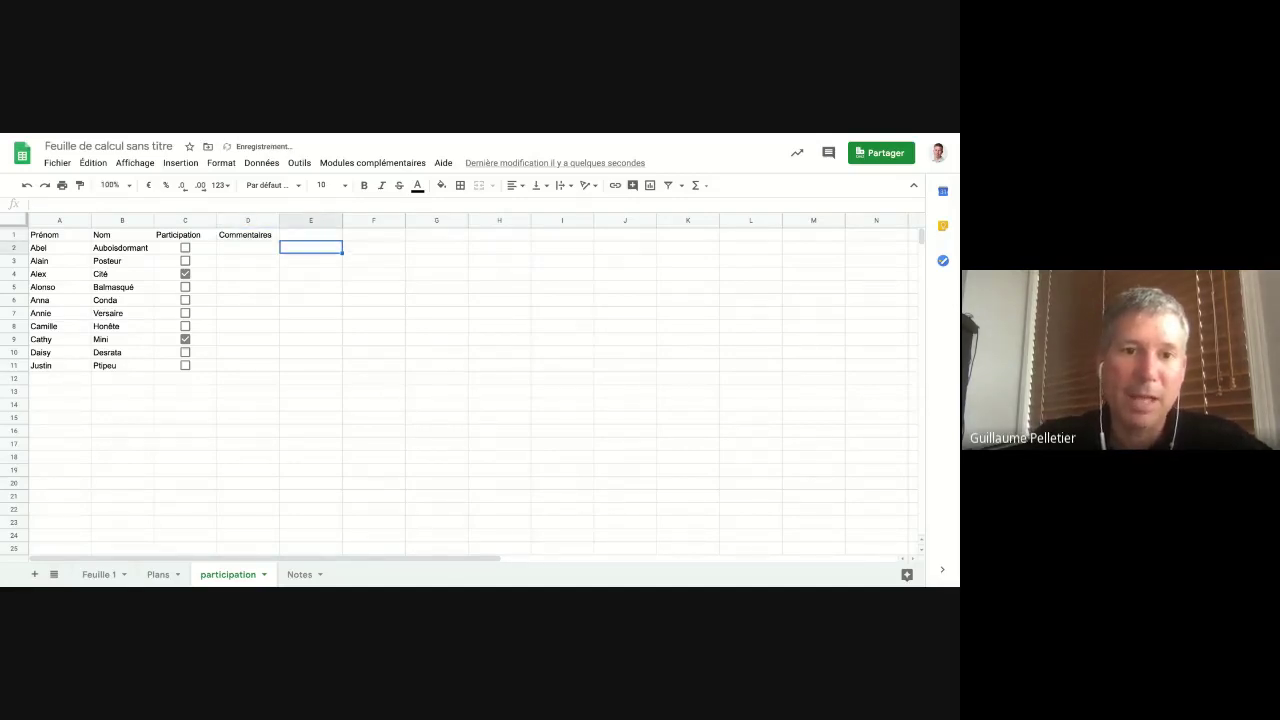
text(Observation)
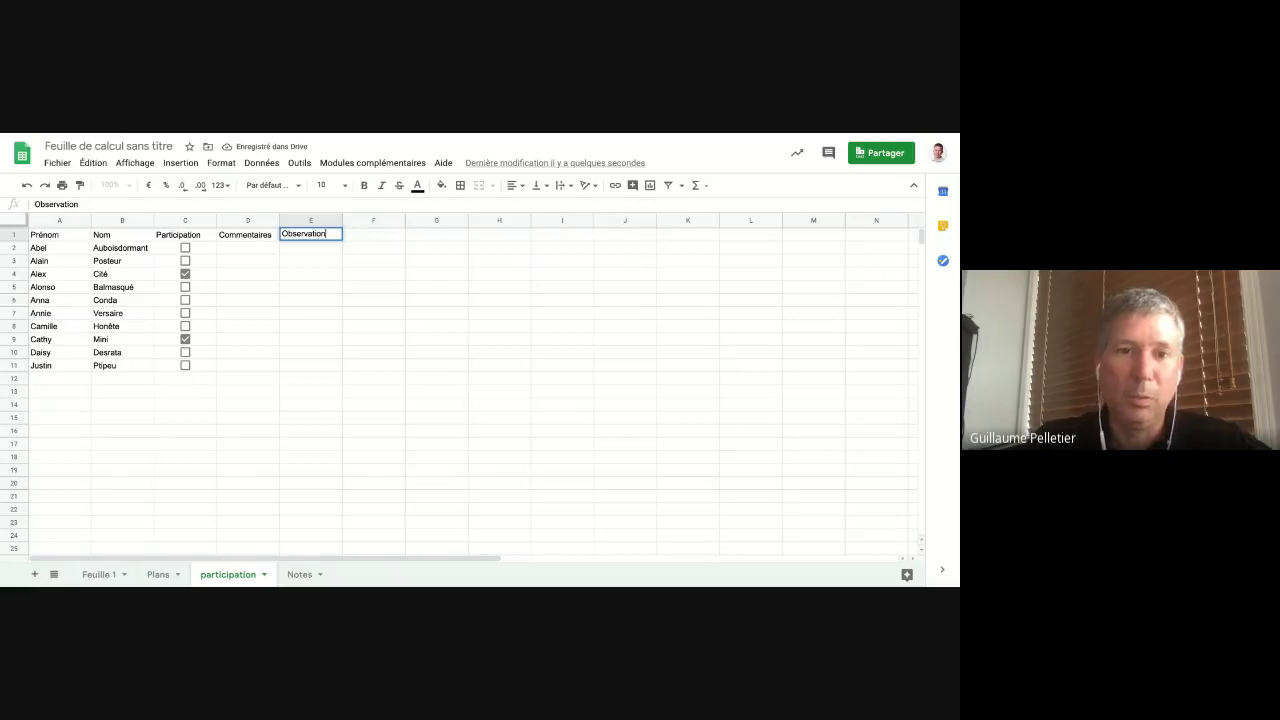
key(Return)
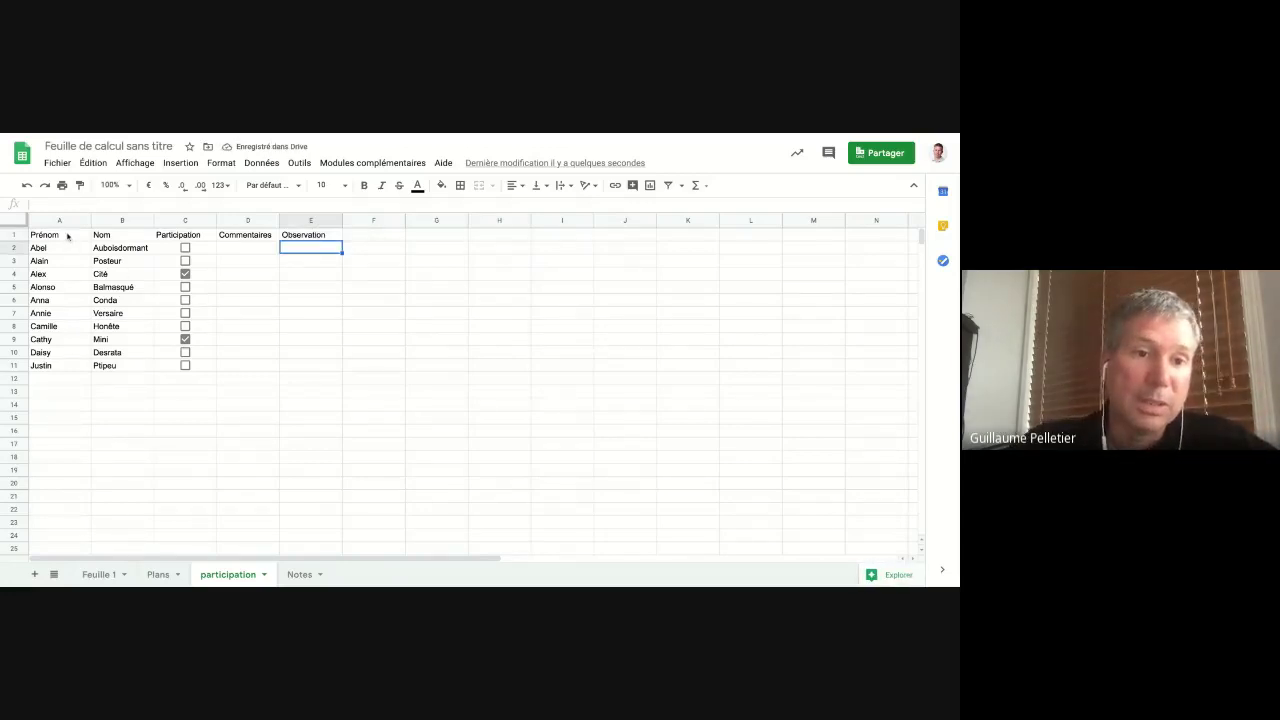
drag(67, 235, 127, 367)
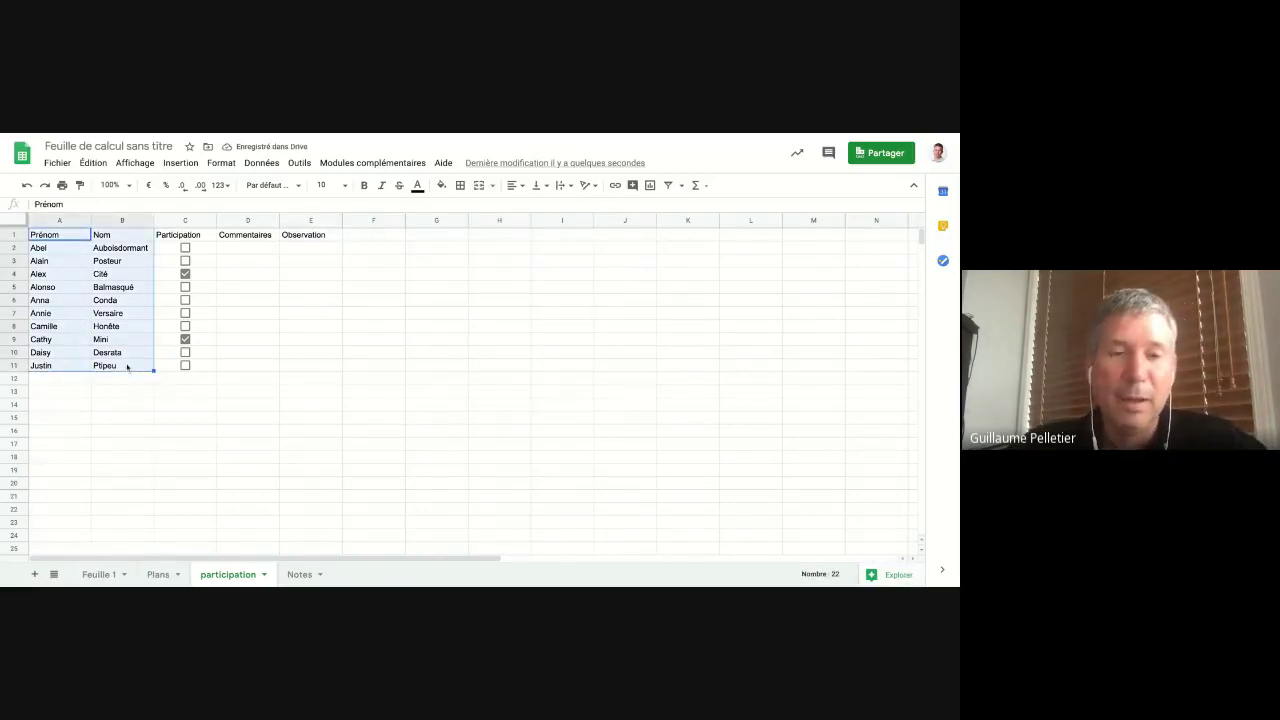
key(ctrl+c)
click(232, 342)
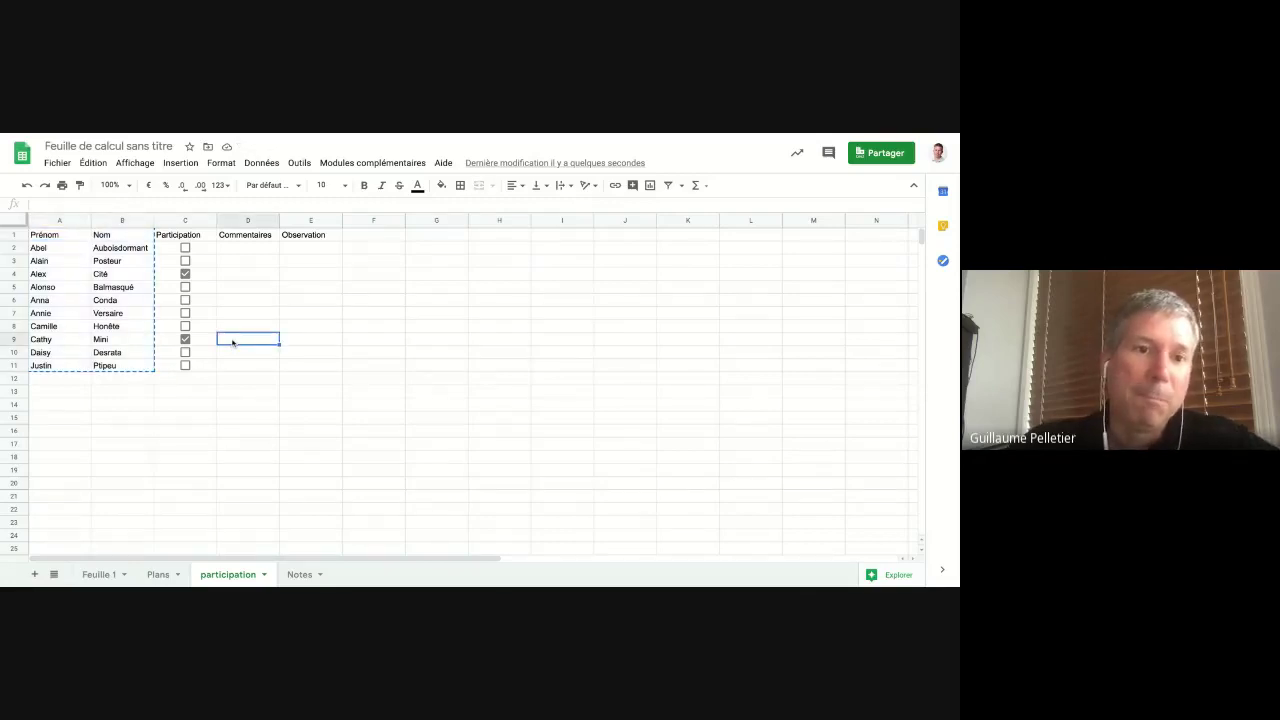
key(Escape)
click(276, 248)
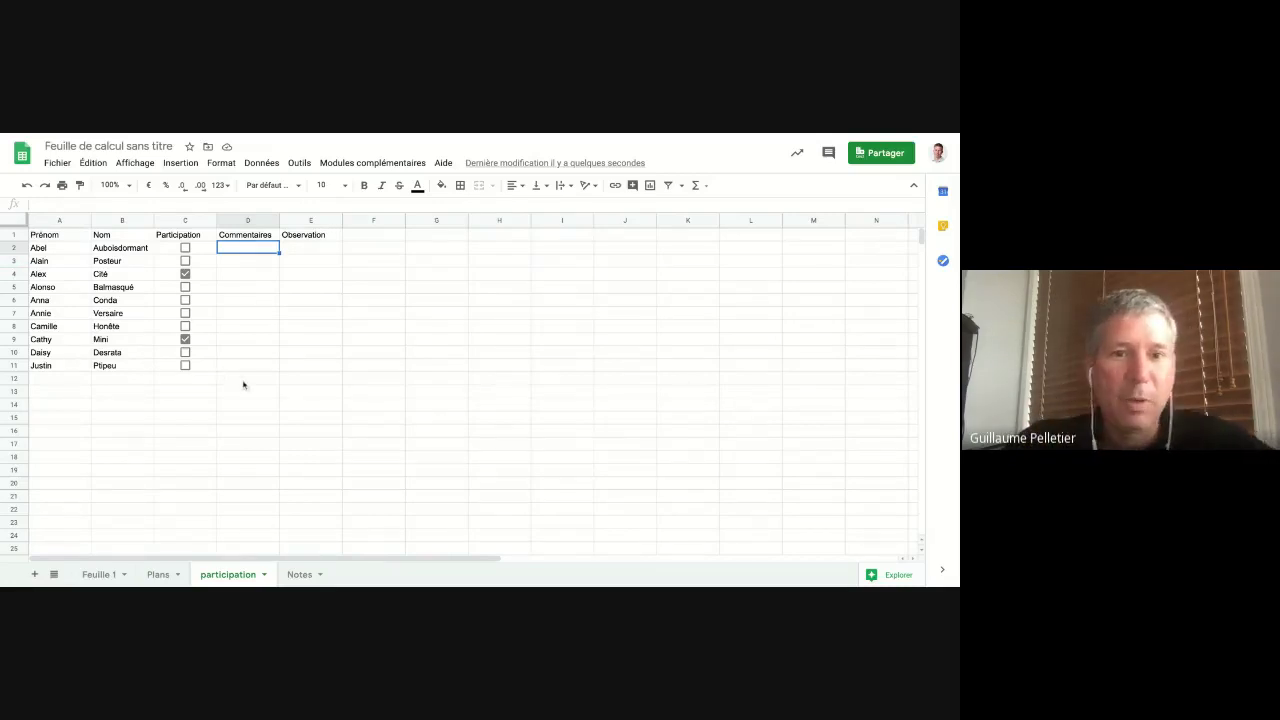
Share the spreadsheet without naming it, letting all members of the organisation with the link edit it.
click(887, 153)
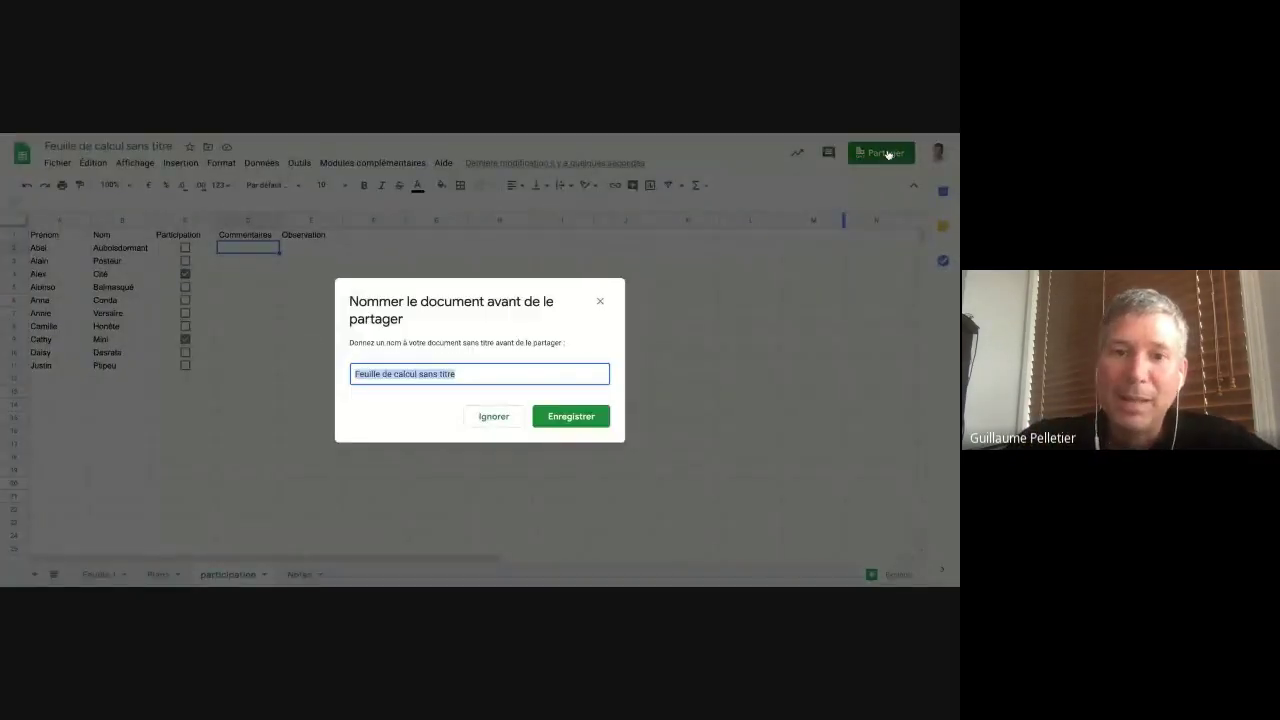
click(492, 424)
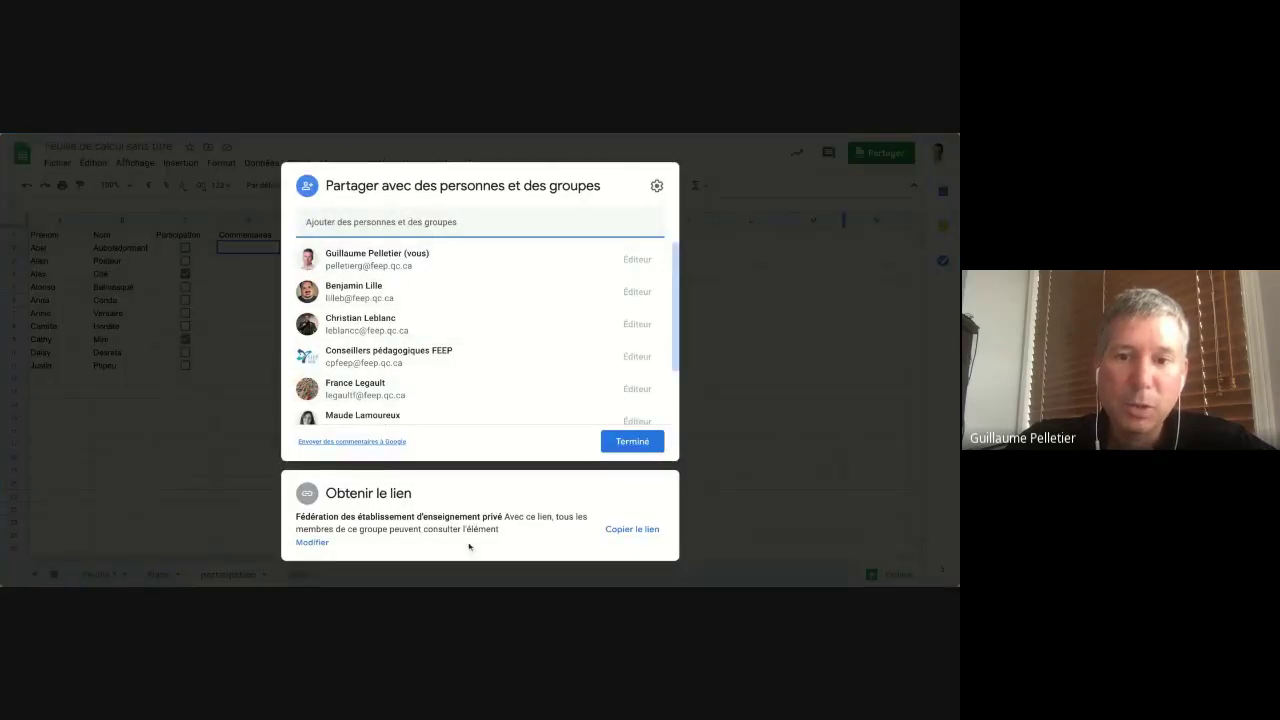
click(313, 542)
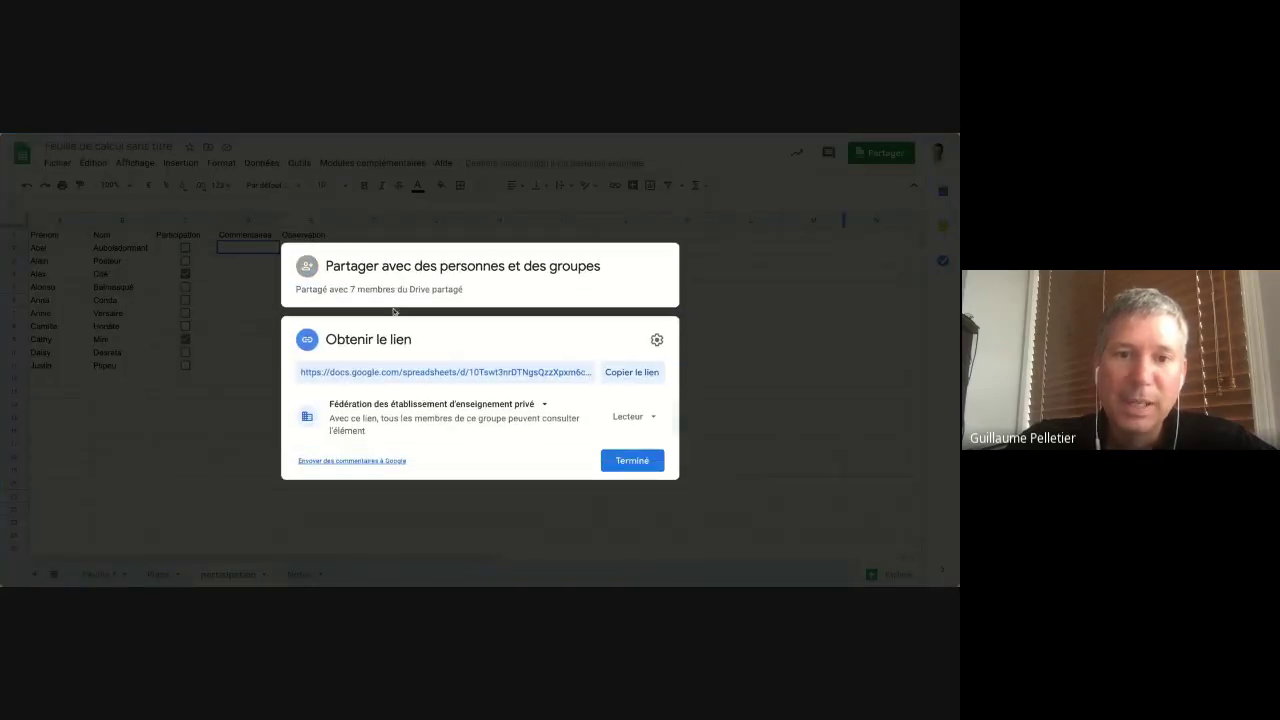
click(645, 417)
click(660, 506)
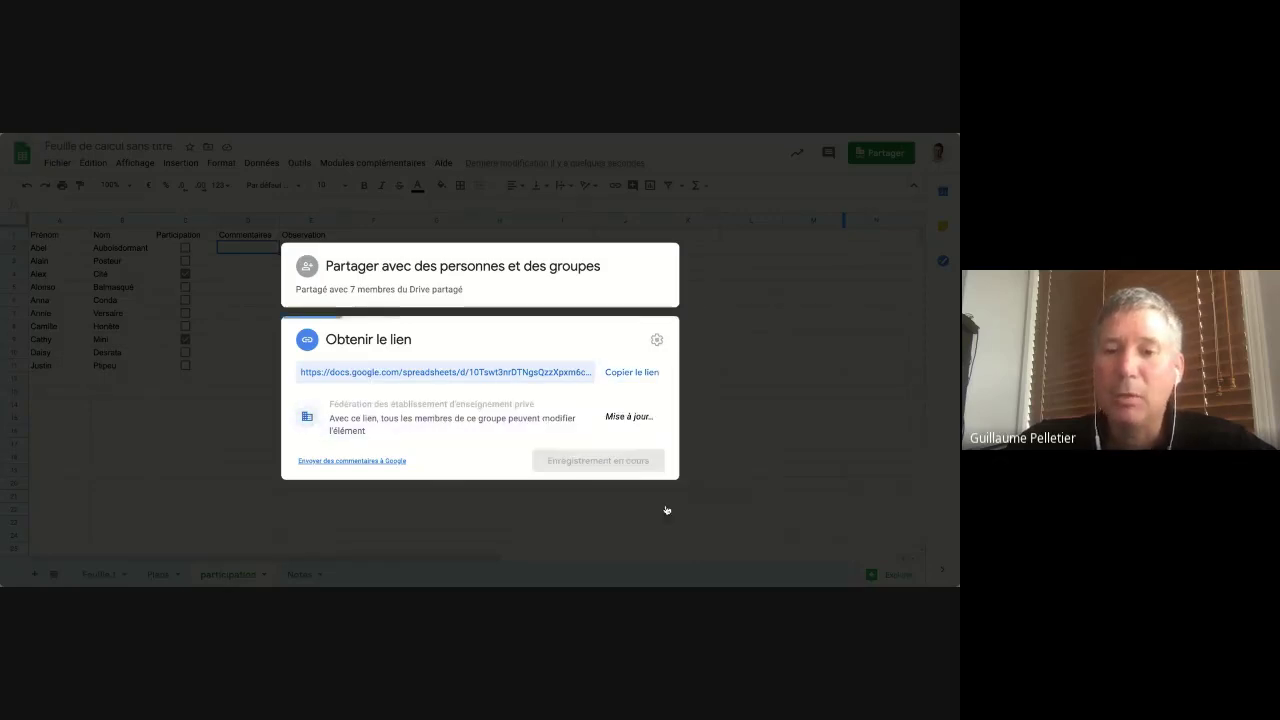
click(732, 345)
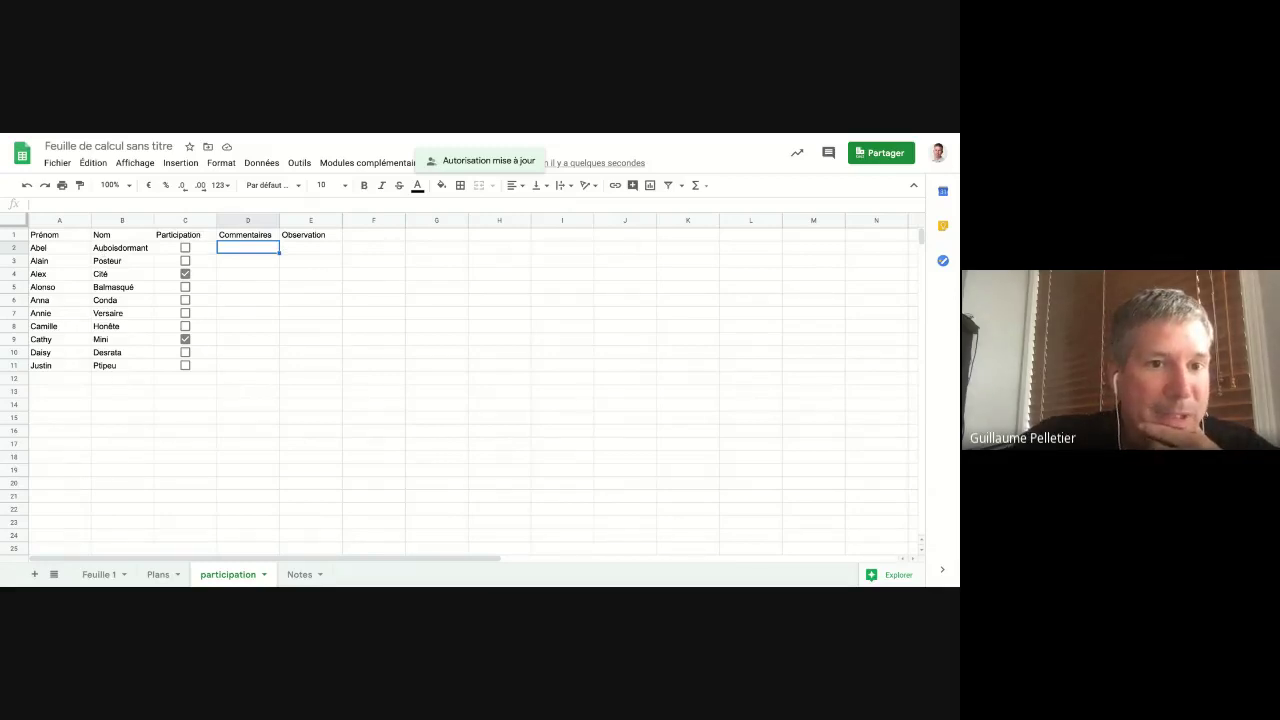
Tick the Participation checkboxes in rows 5 and 6.
click(227, 313)
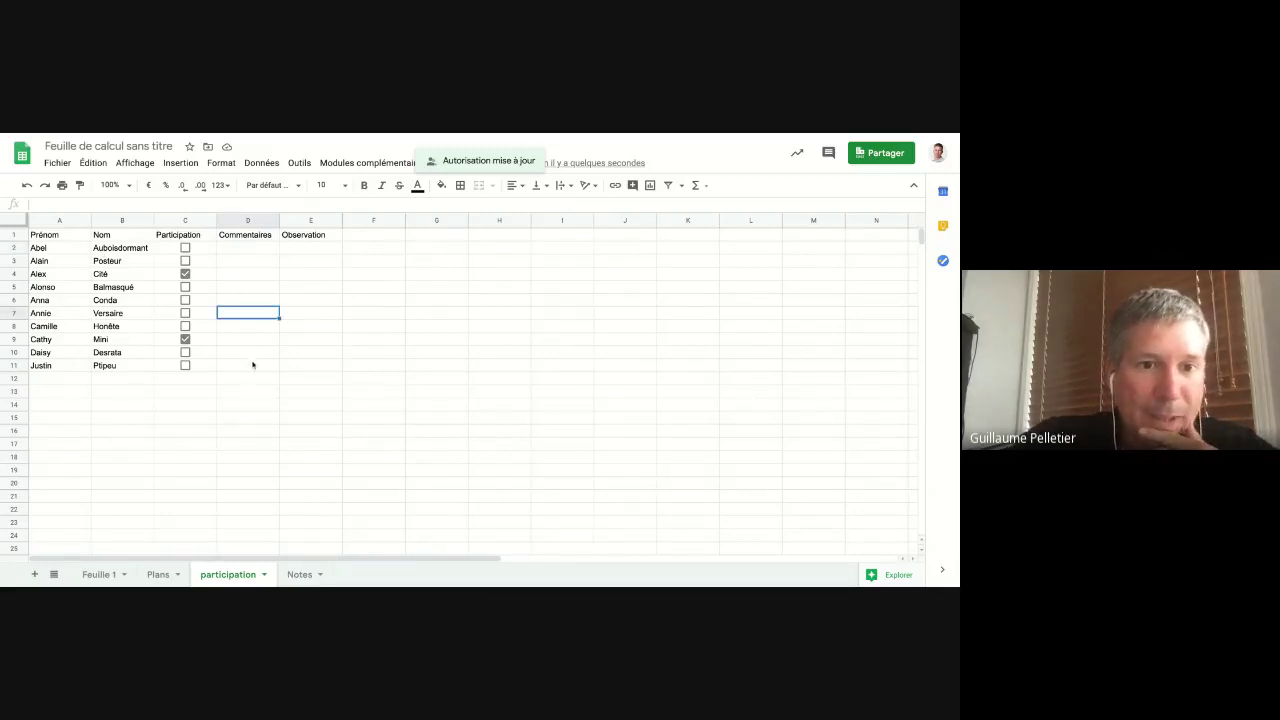
click(255, 366)
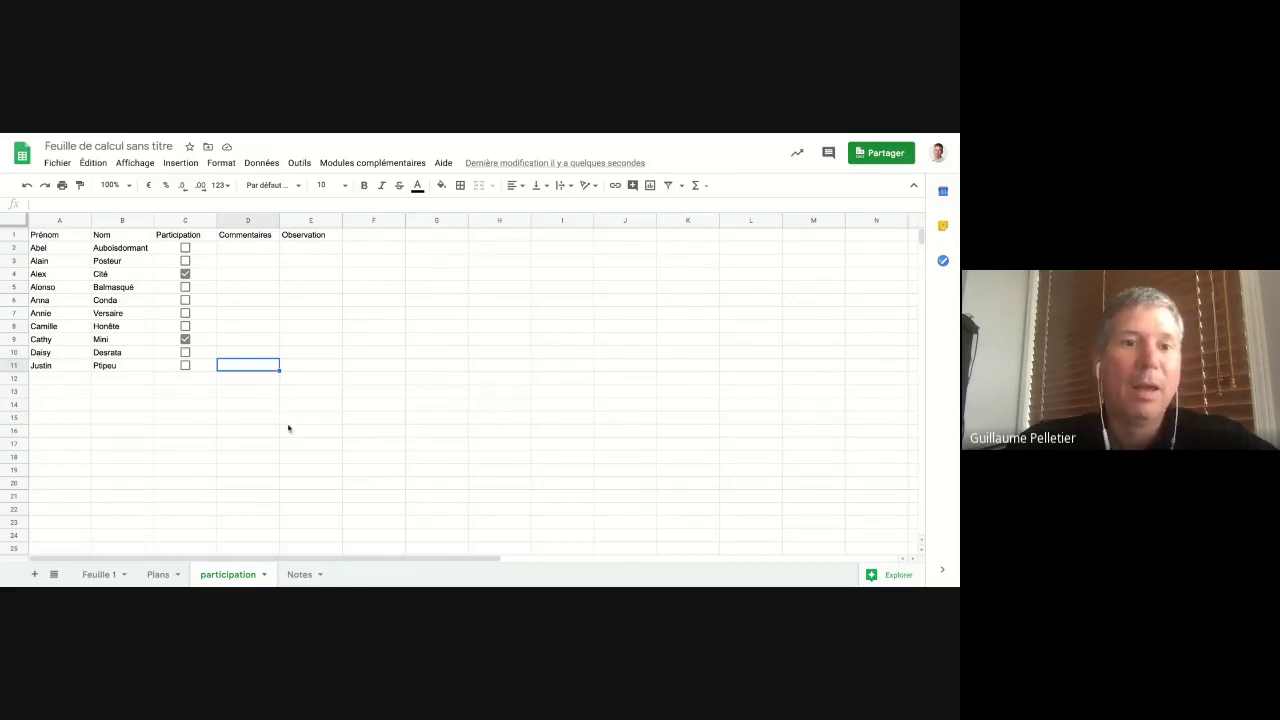
click(185, 288)
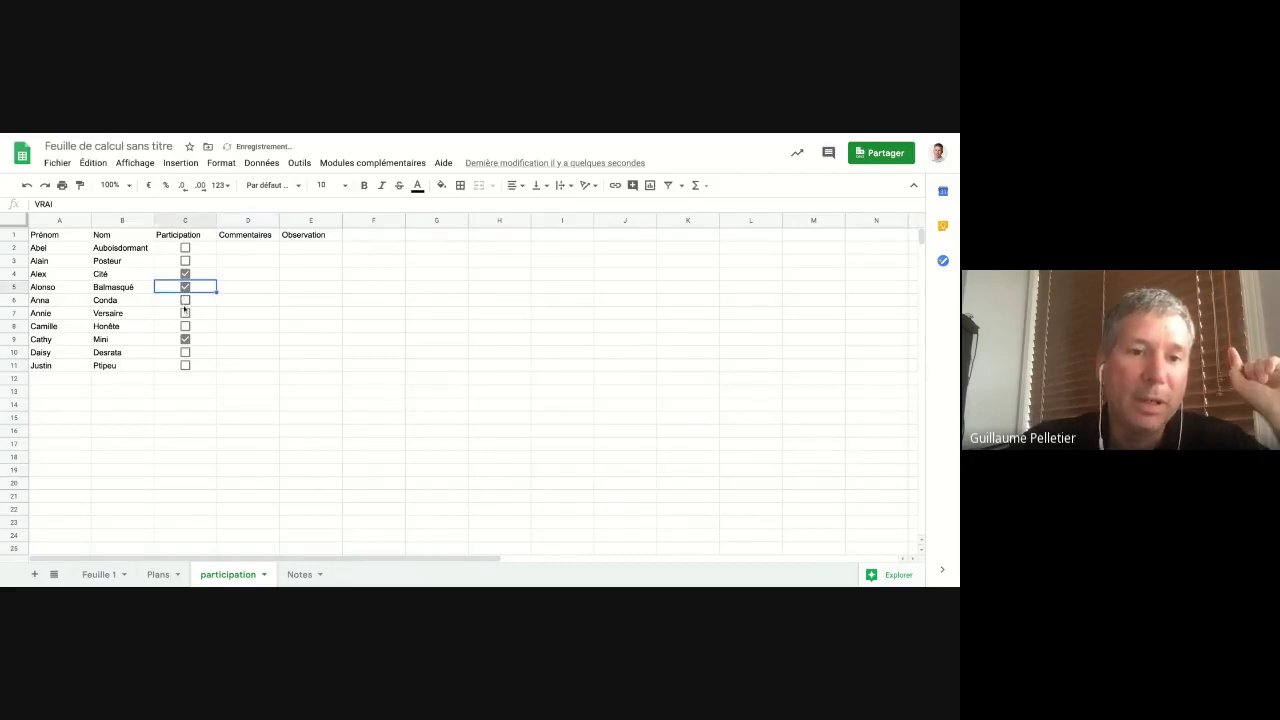
click(185, 300)
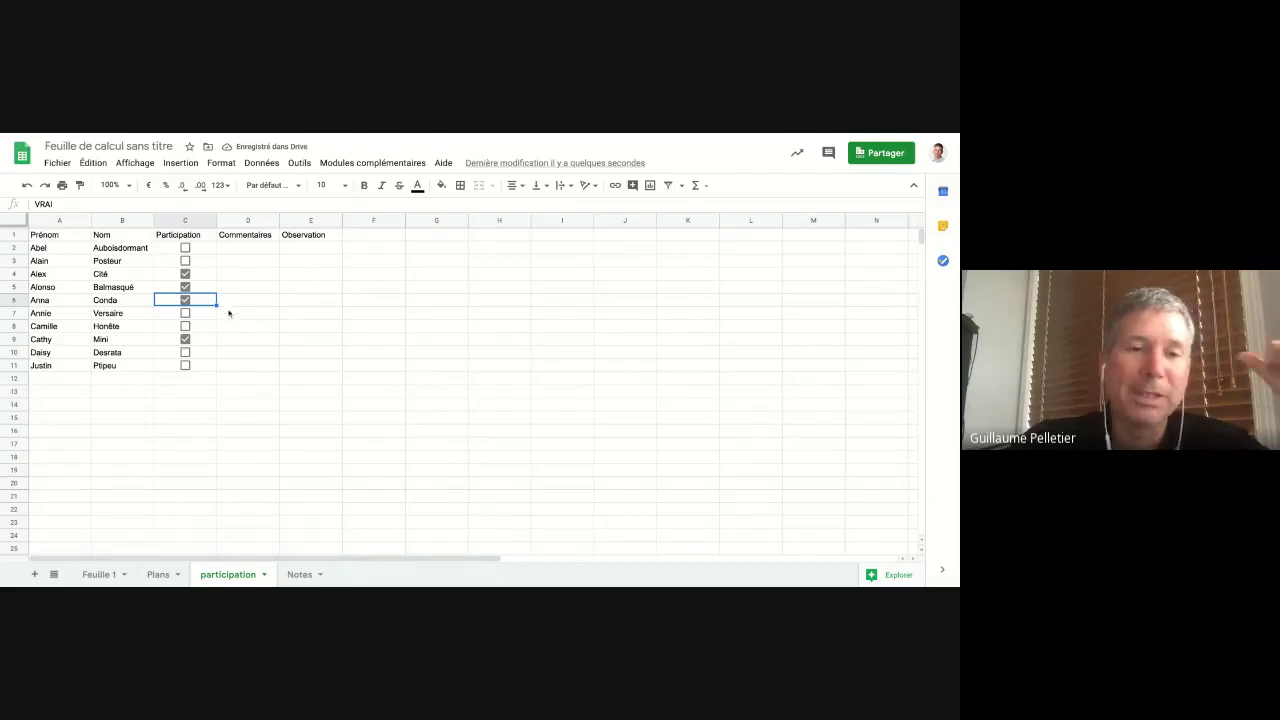
click(271, 318)
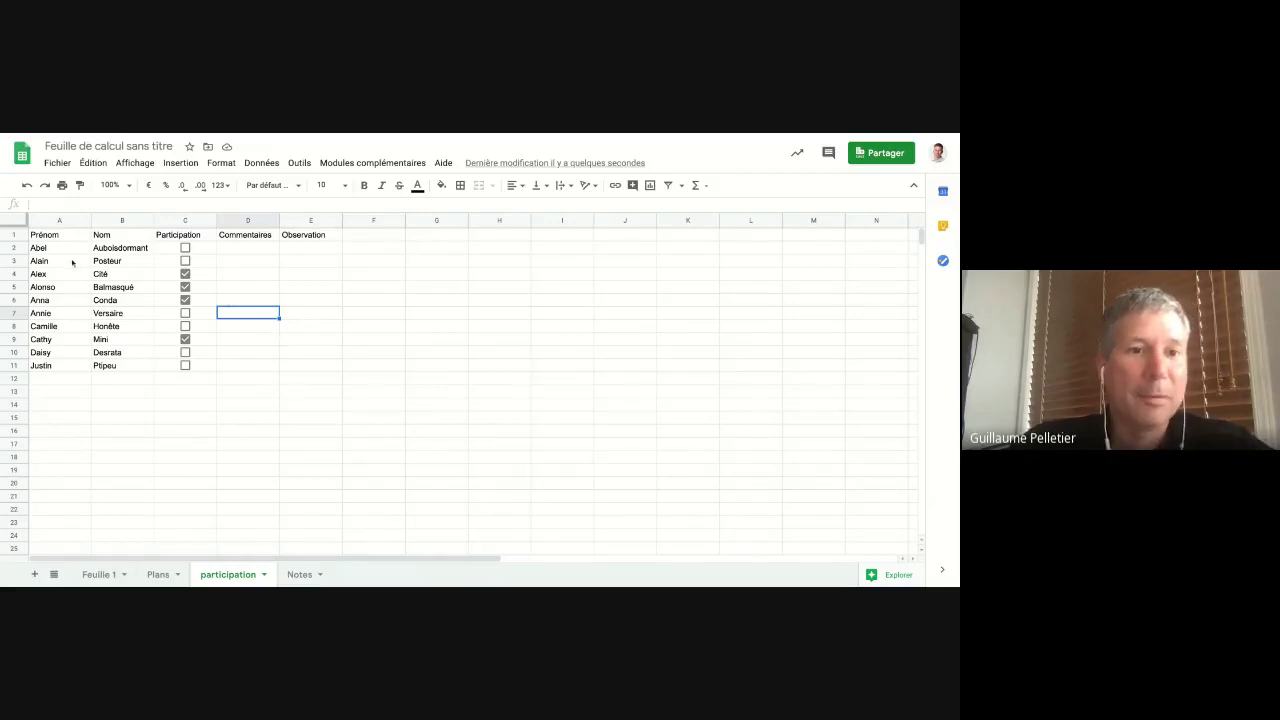
Copy the Prénom and Nom columns with their headers (A1:B11) from the participation sheet to A1 of the Notes sheet.
drag(66, 239, 122, 367)
key(ctrl+c)
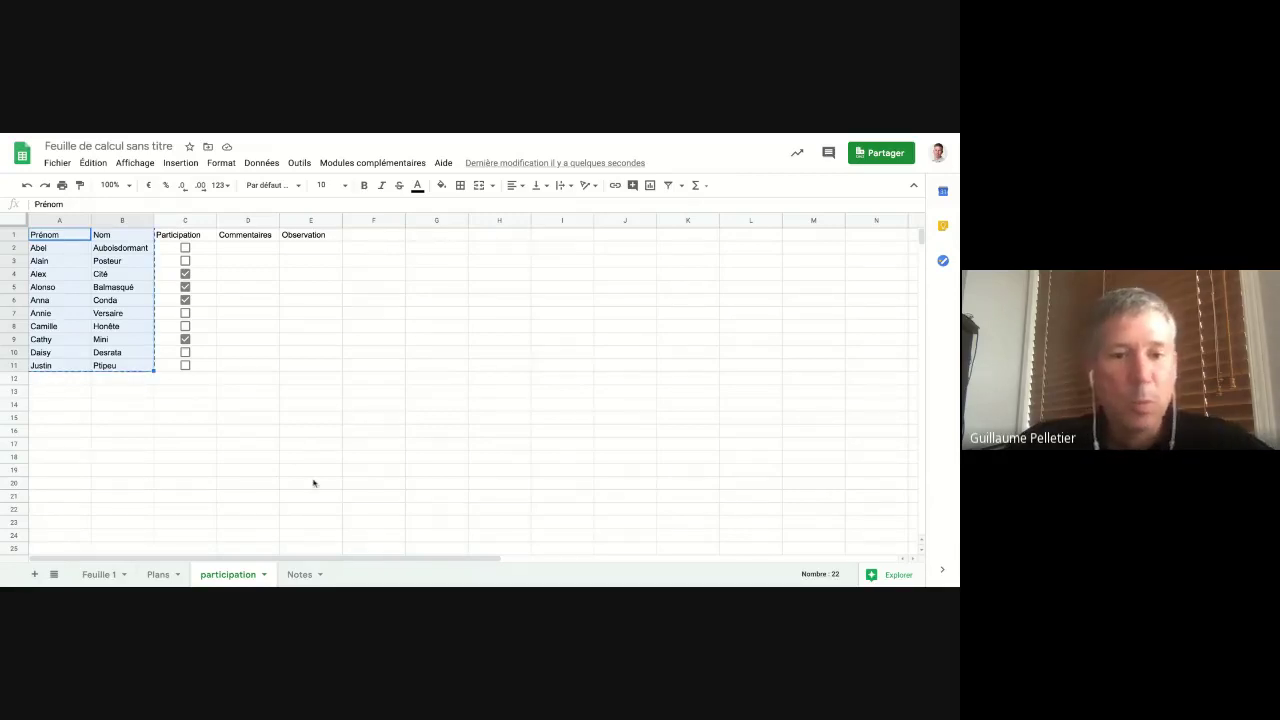
click(312, 474)
click(300, 575)
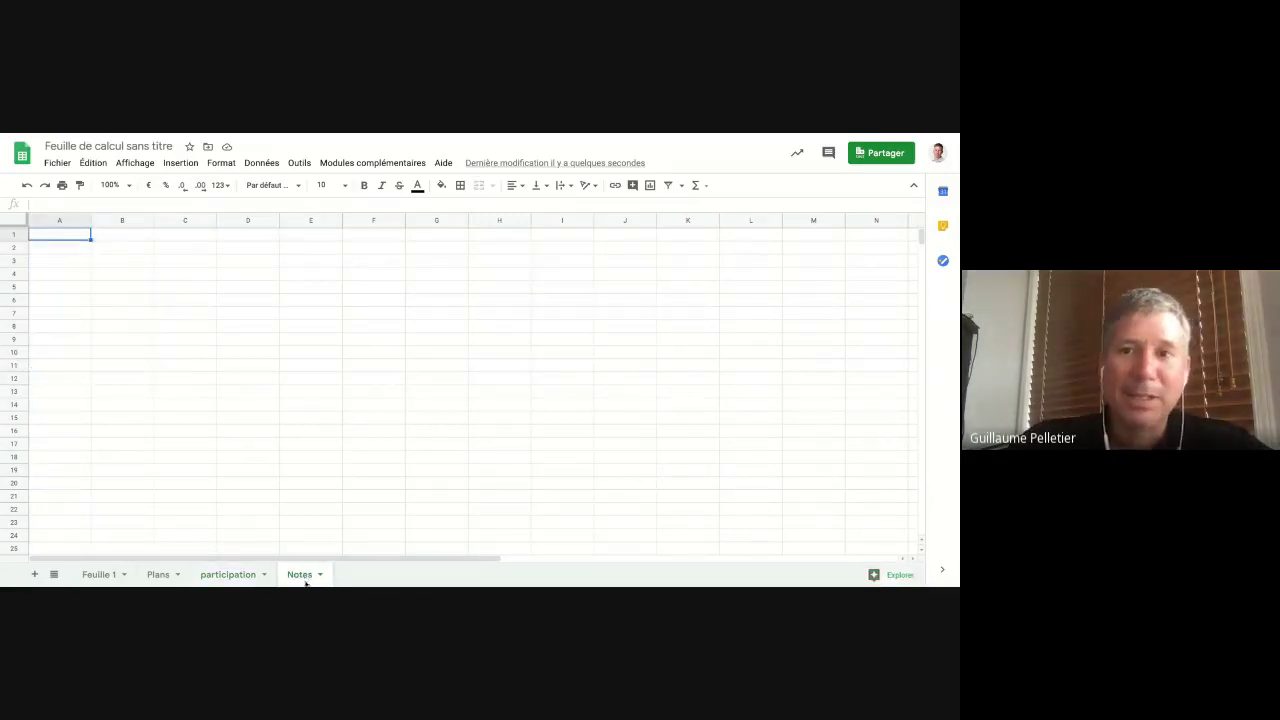
key(ctrl+v)
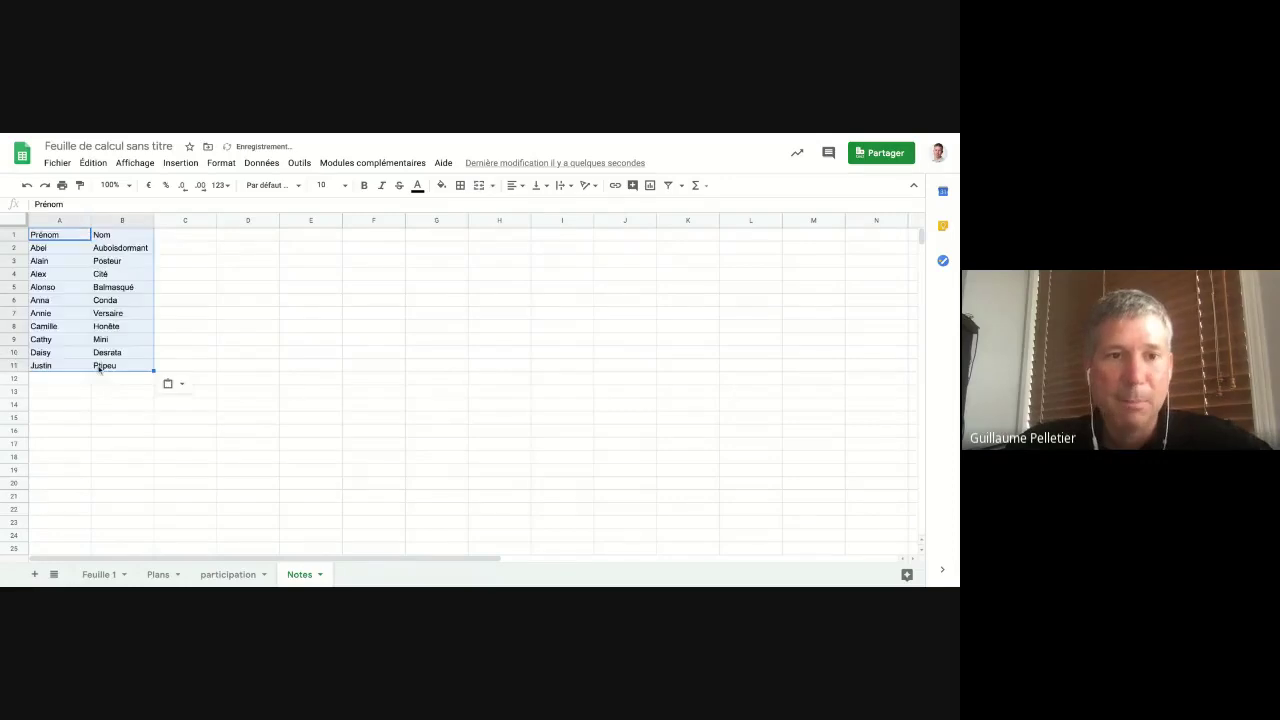
Enter the headers T1, T2, T3 and Finale in cells C1 to F1 of the Notes sheet.
click(204, 237)
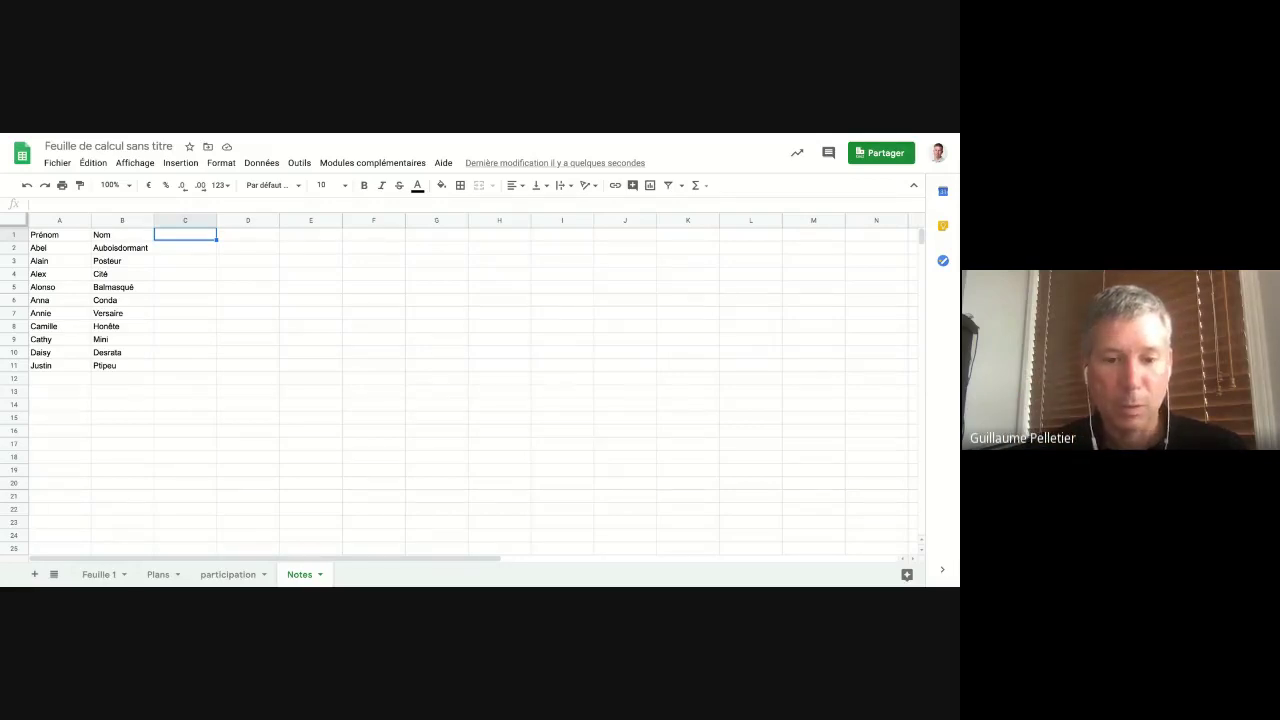
text(T1)
key(Tab)
text(T2)
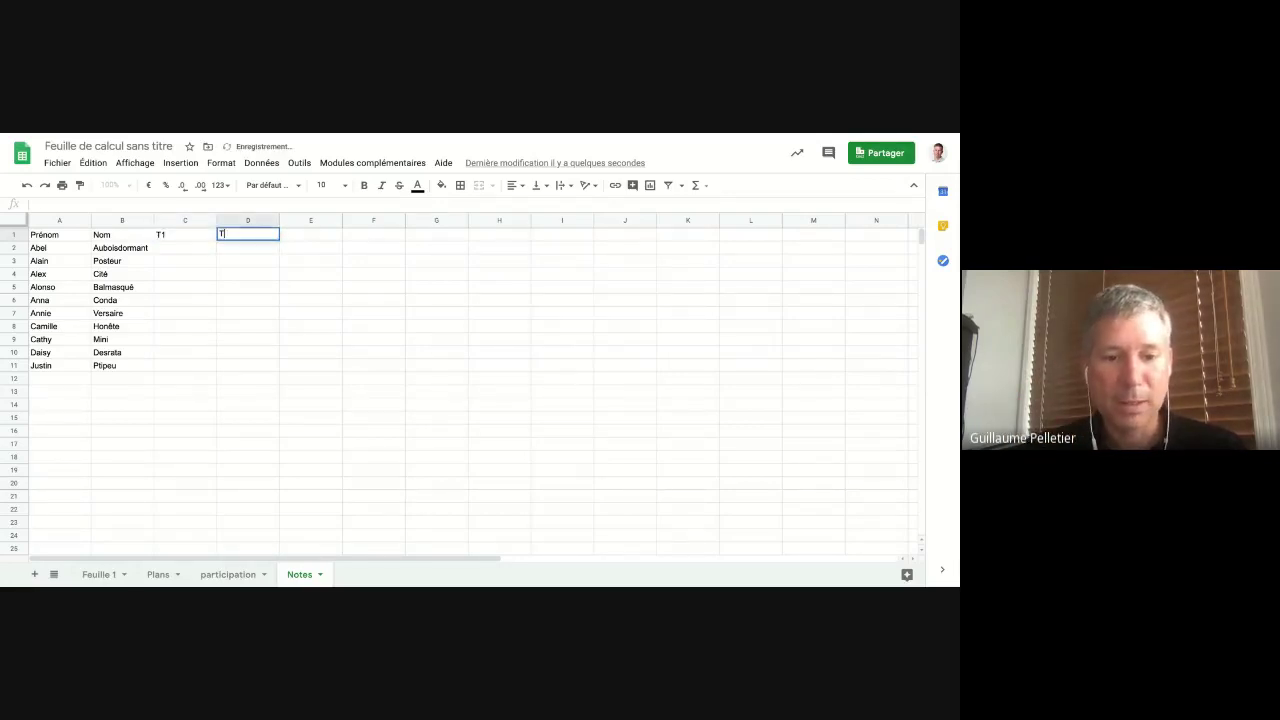
key(Tab)
text(T3)
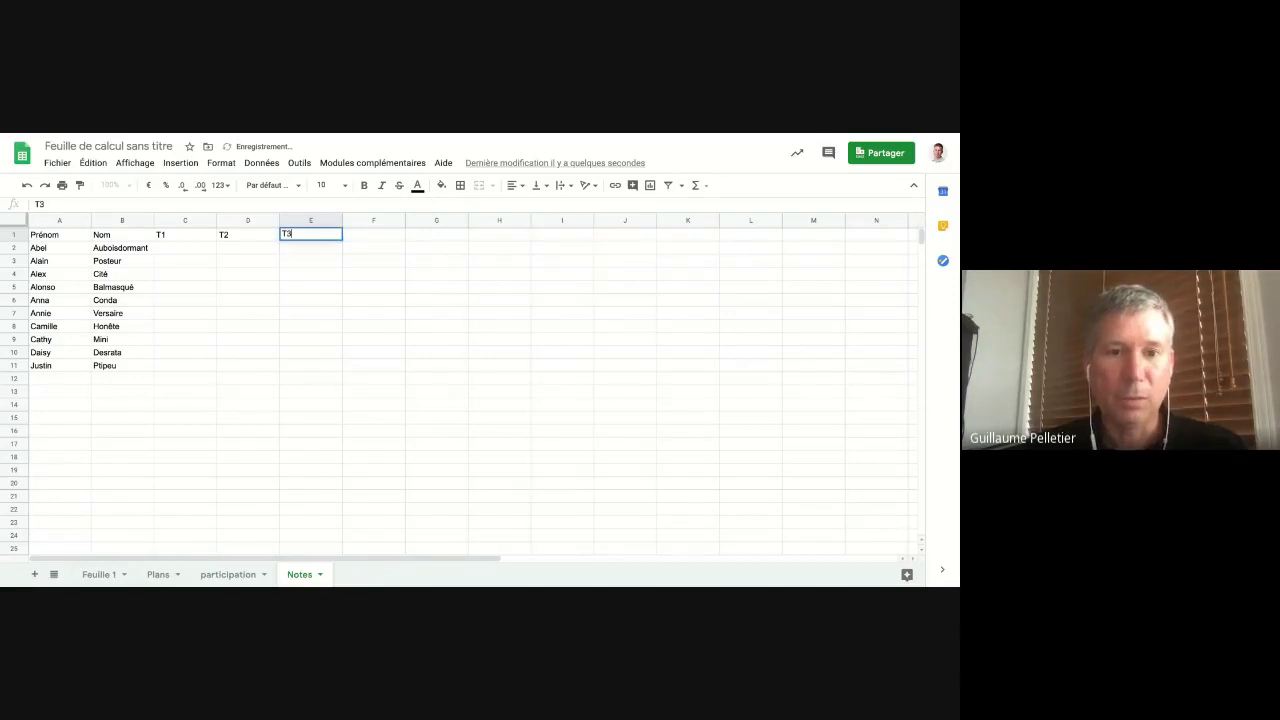
key(Tab)
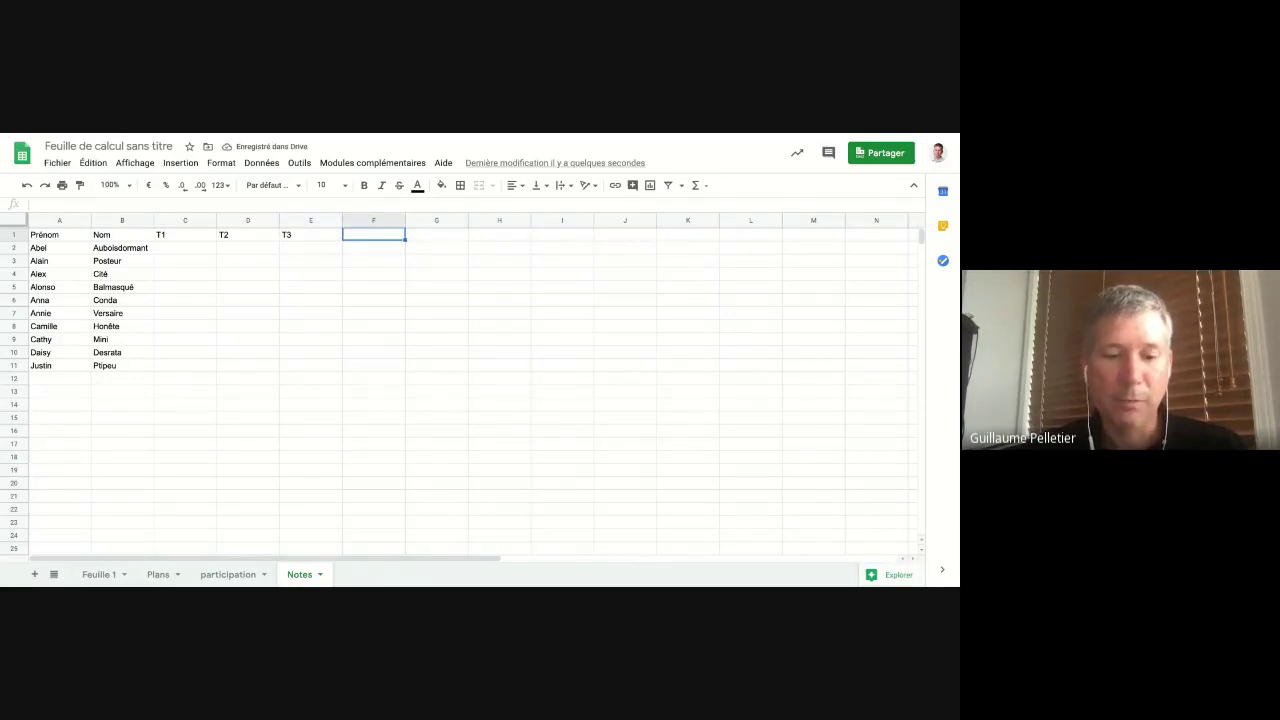
text(Finale)
key(Return)
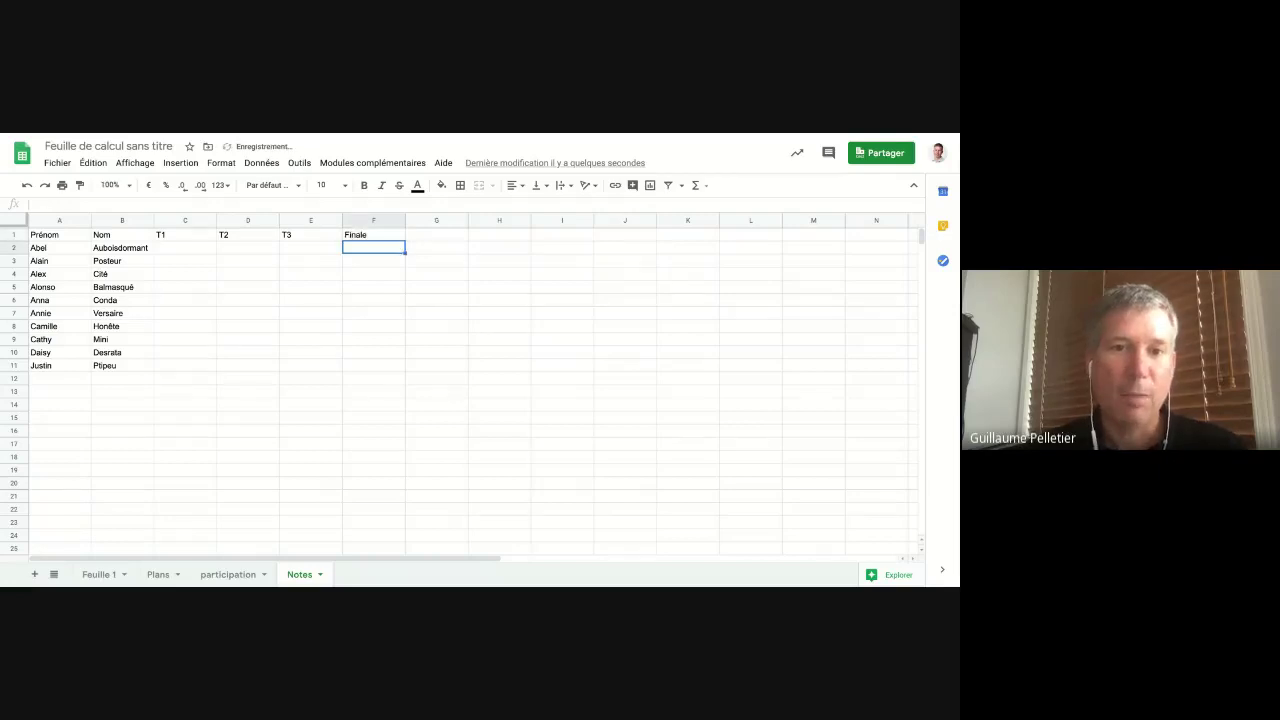
Enter the T1 marks 34, 34 and 32 in cells C2 to C4 of the Notes sheet.
key(Left)
key(Left)
key(Right)
key(Right)
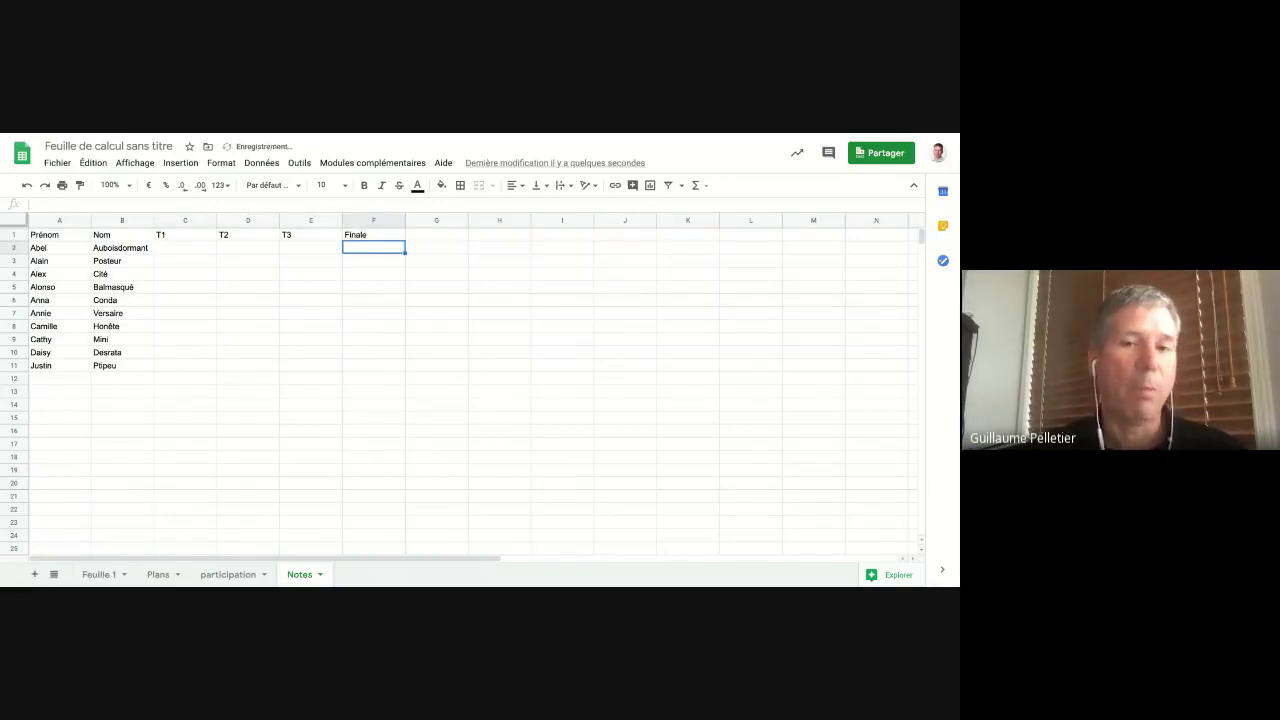
key(Down)
key(Left)
key(Left)
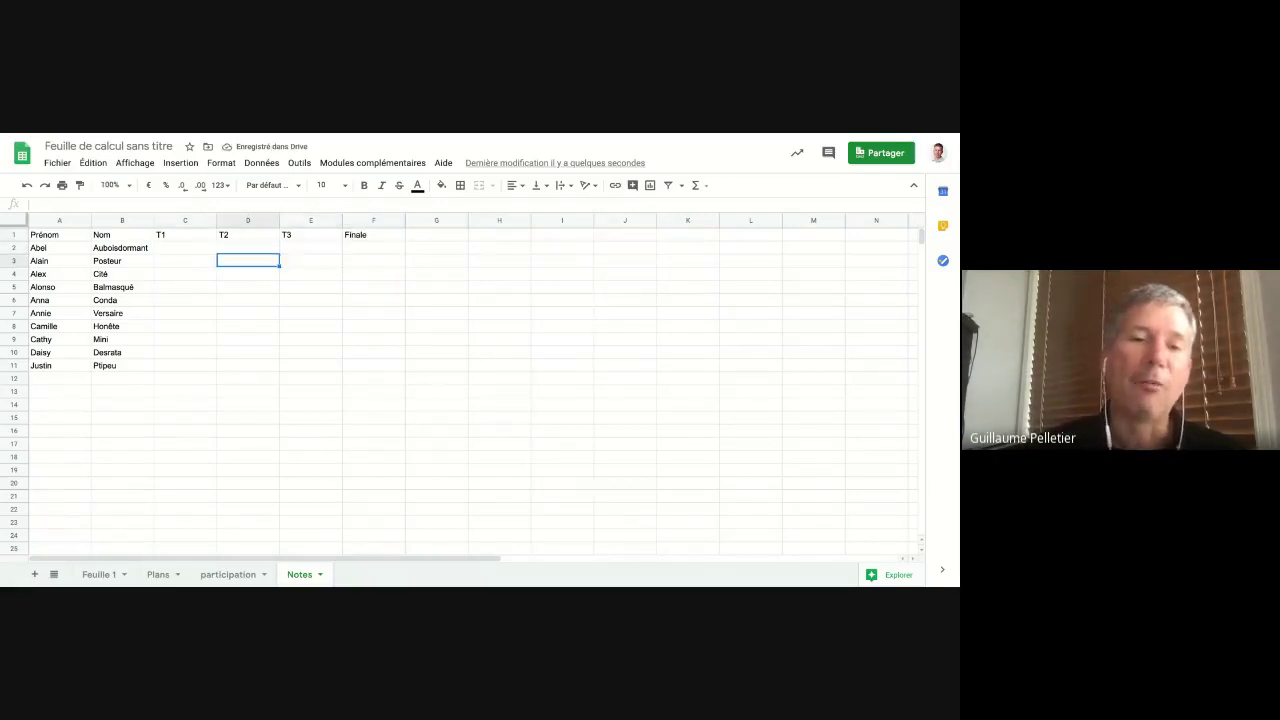
key(Left)
key(Up)
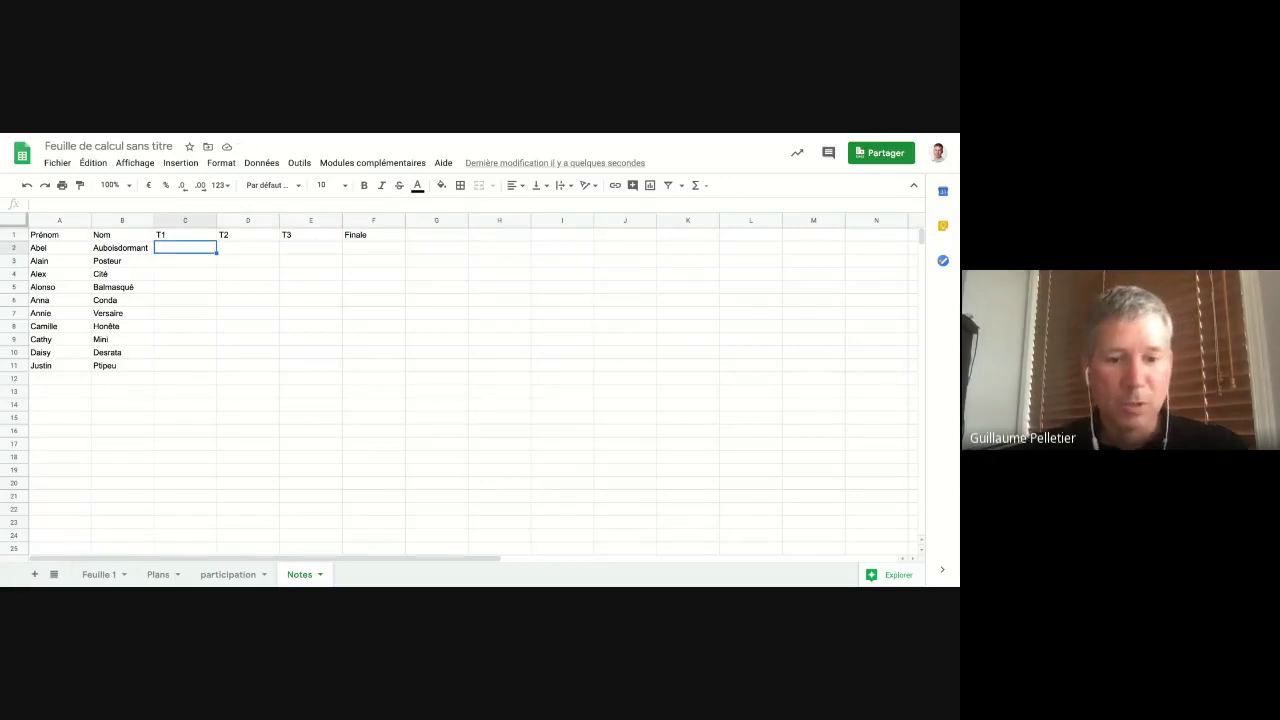
text(34)
key(Return)
text(34)
key(Return)
text(3432)
key(Return)
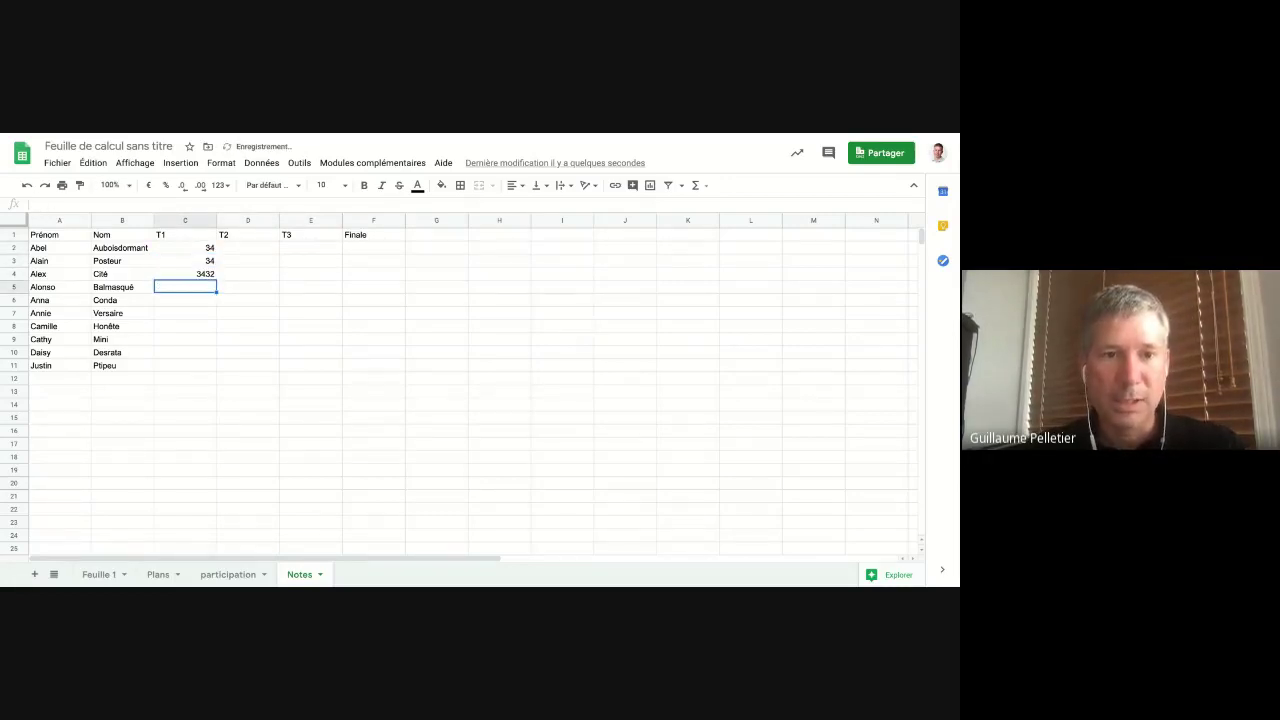
key(Up)
text(32)
key(Return)
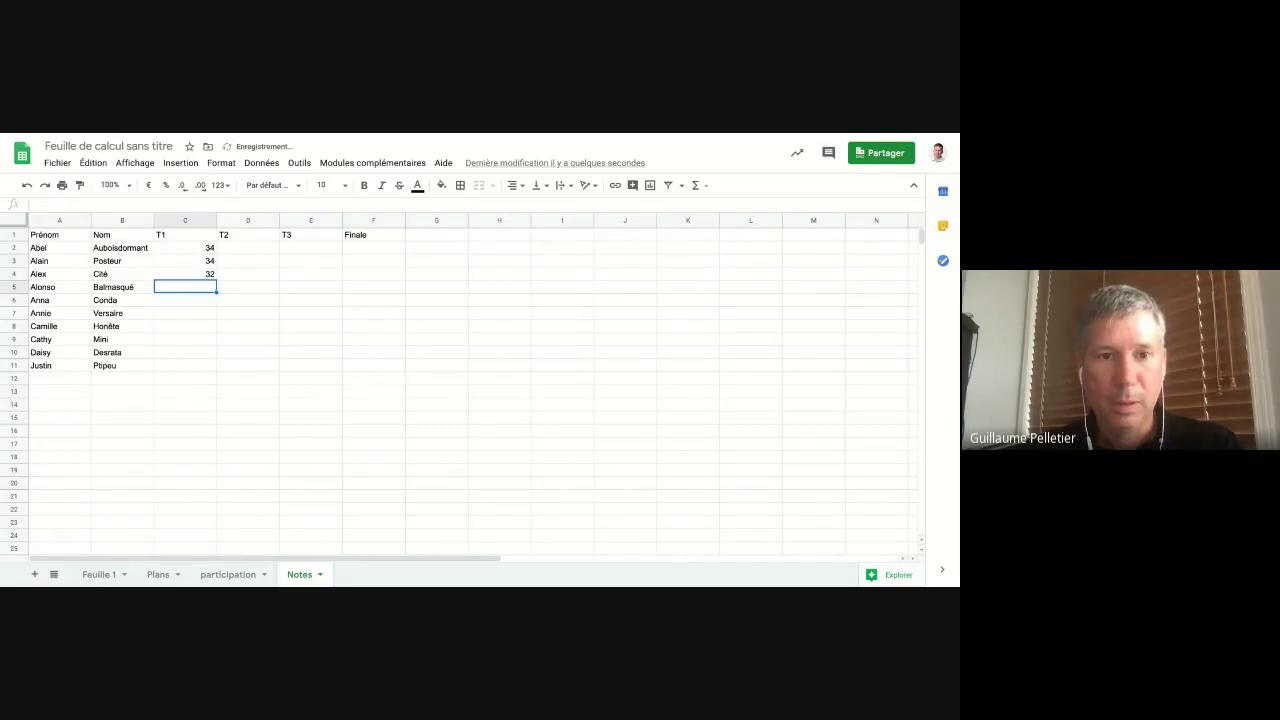
Enter the T1 marks 32, 12, 24, 34, 34, 21 and 26 in cells C5 to C11.
text(32)
key(Return)
text(12)
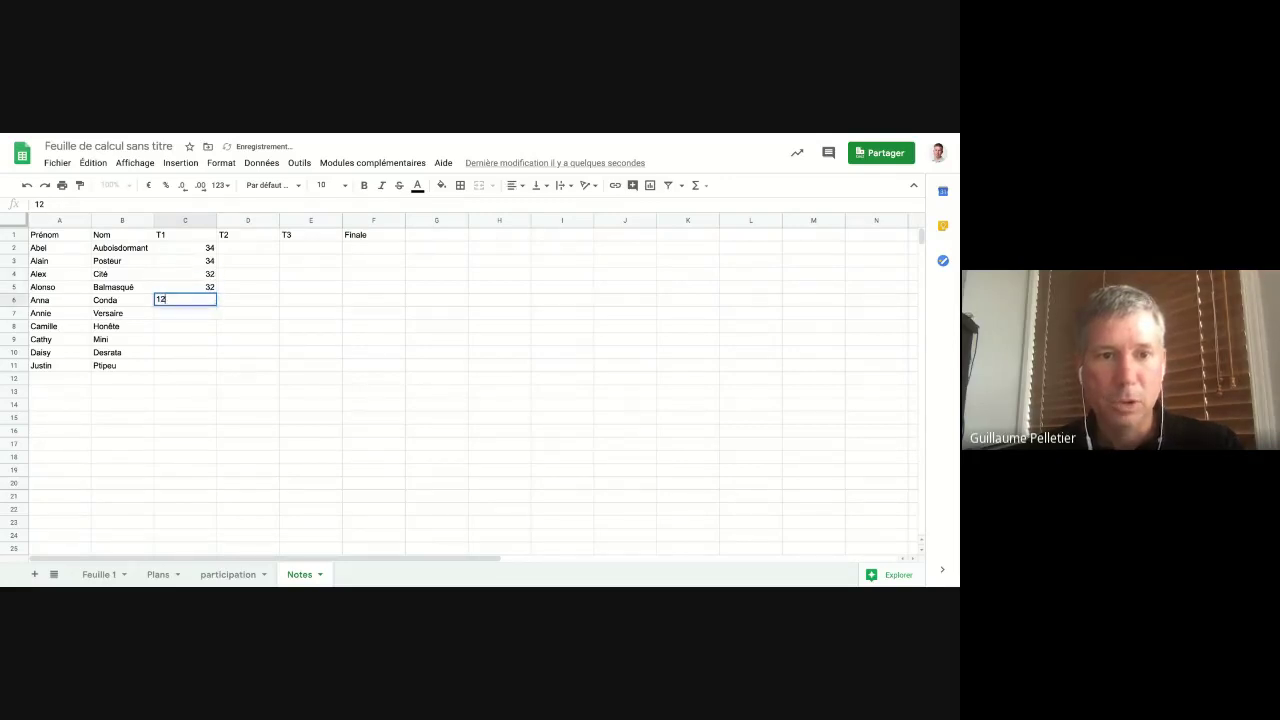
key(Return)
text(24)
key(Return)
text(34)
key(Return)
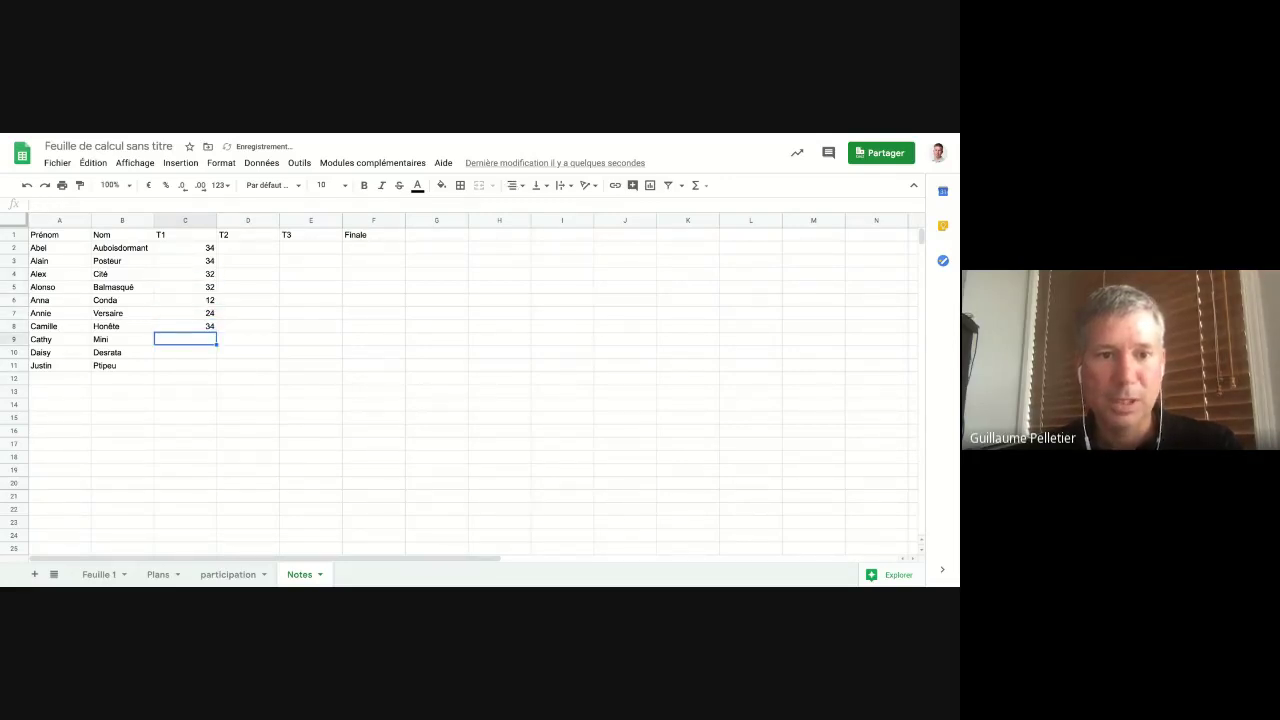
text(34)
key(Return)
text(21)
key(Return)
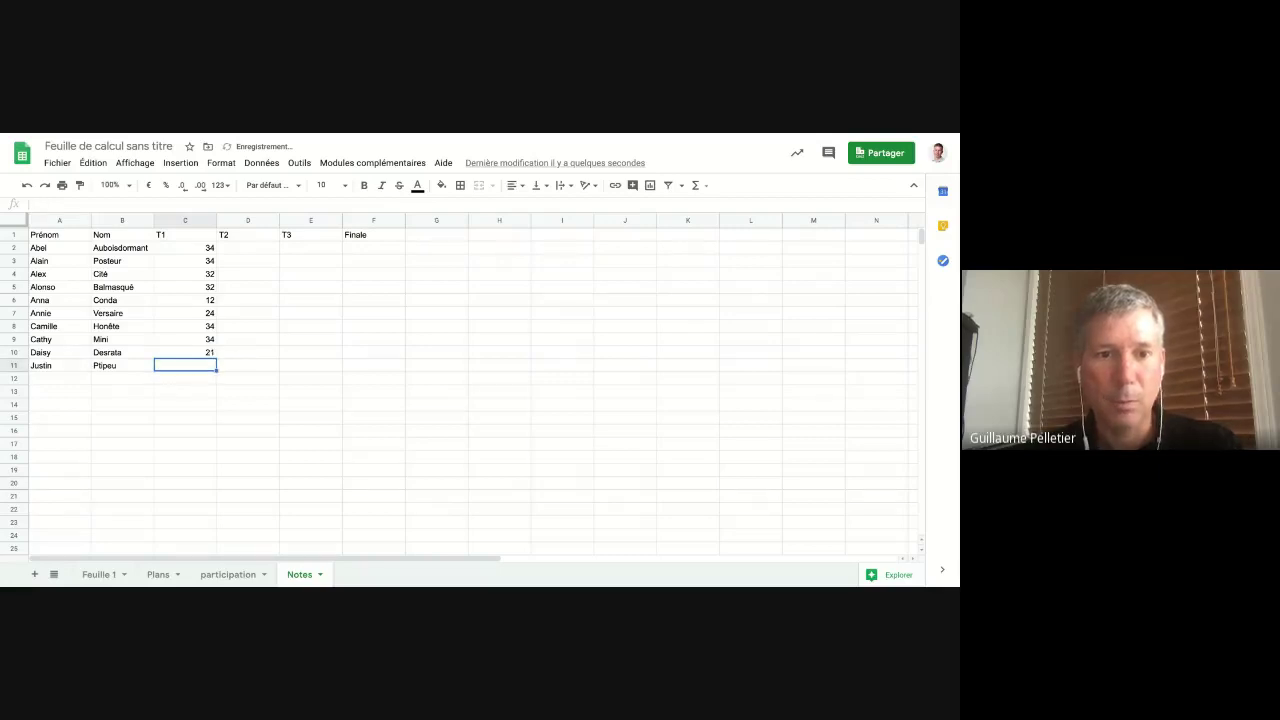
text(26)
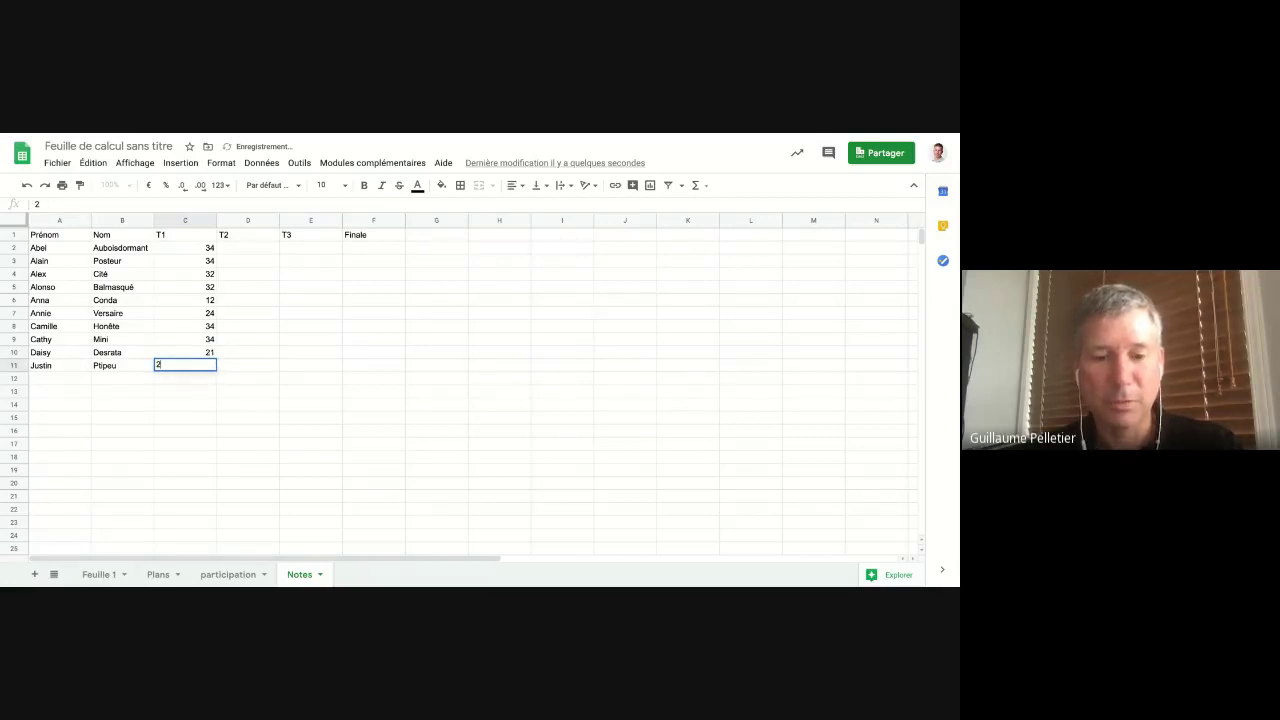
key(Return)
key(Right)
key(Up)
key(Up)
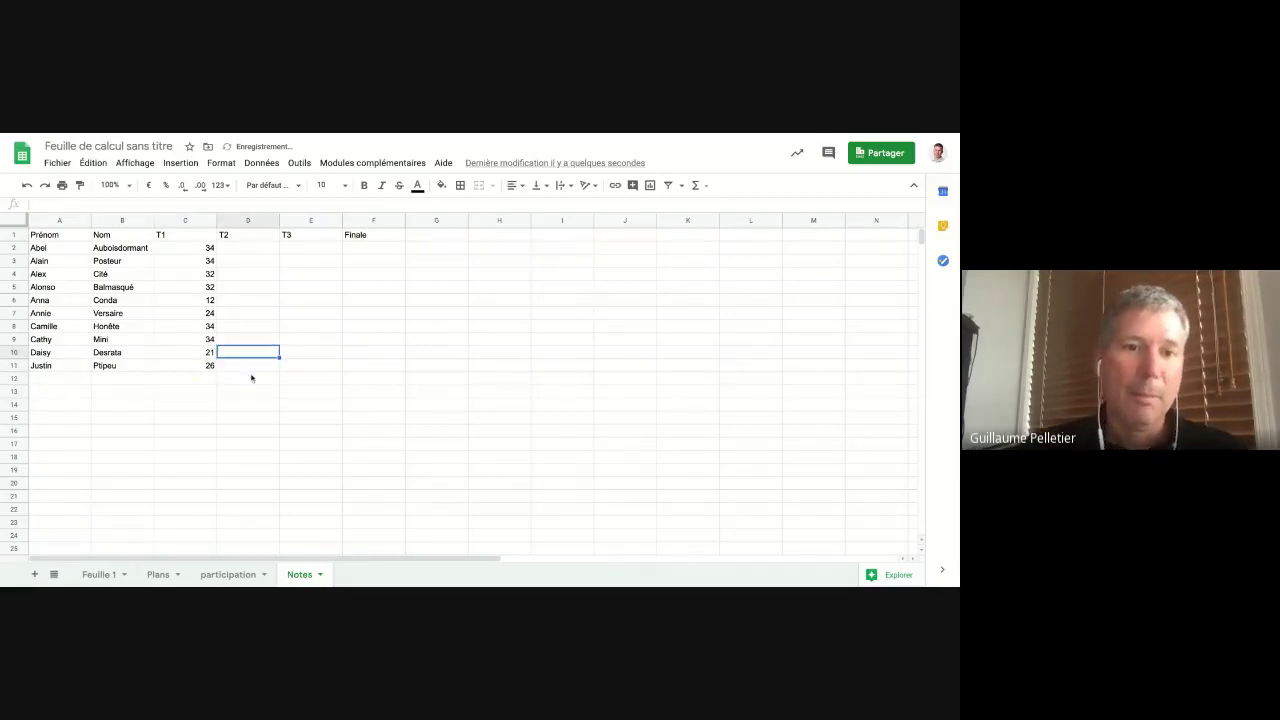
click(205, 396)
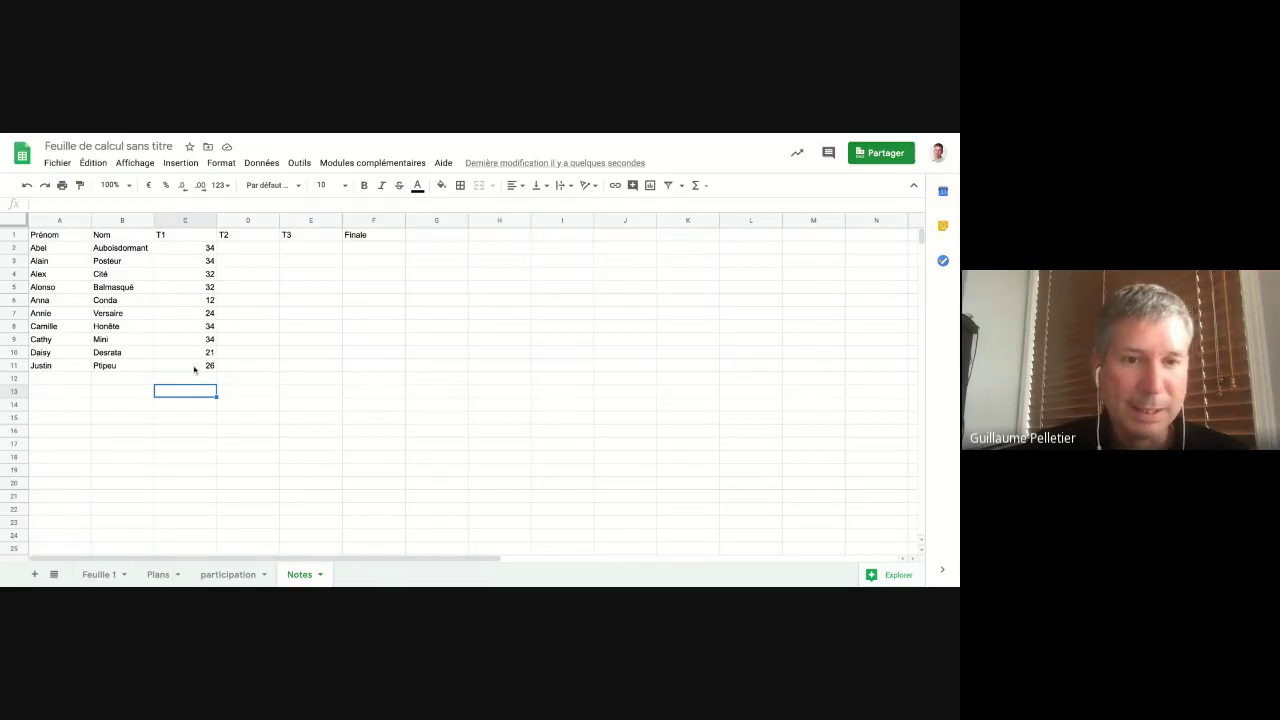
click(197, 305)
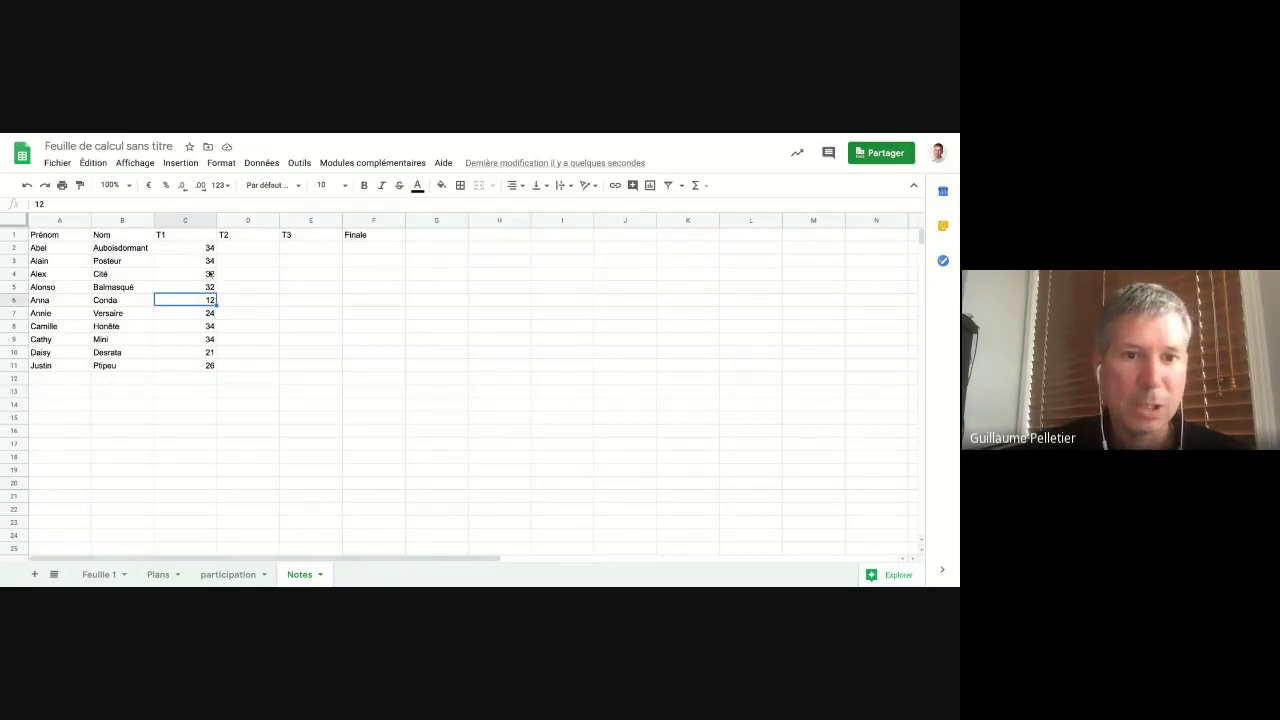
click(193, 369)
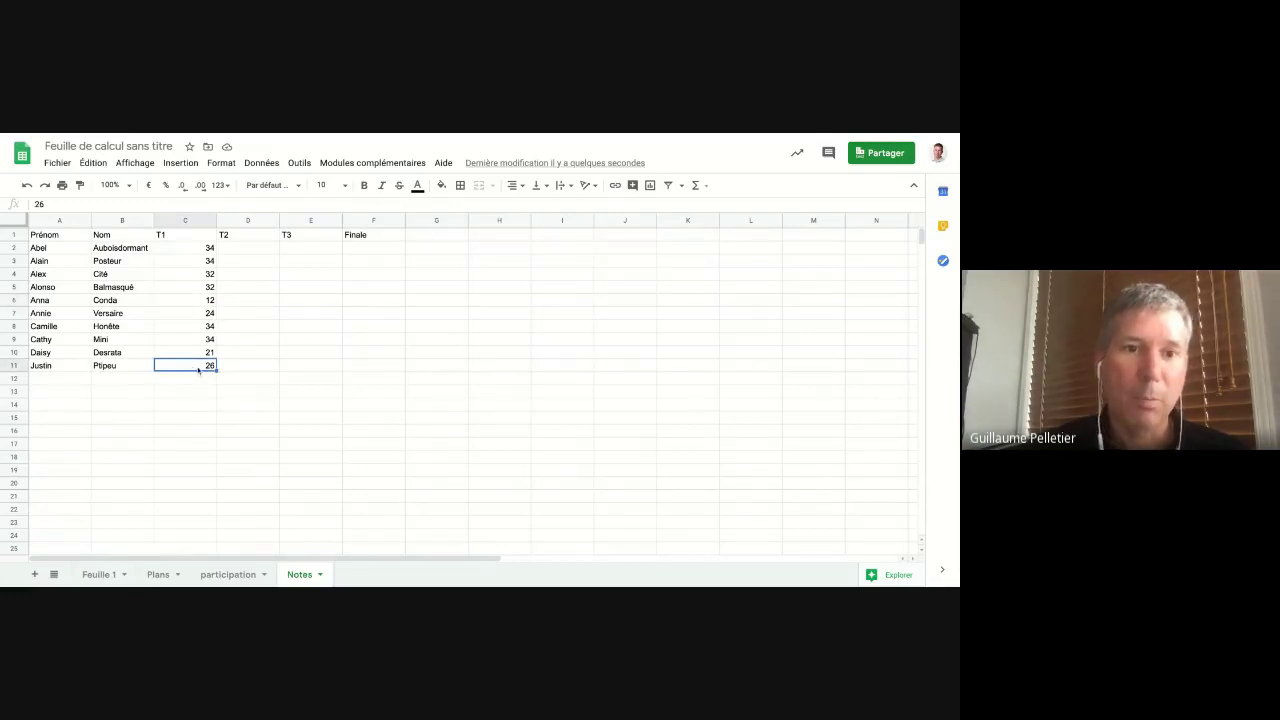
Add a conditional formatting rule to C2:C11 that applies the default green style to values greater than (Supérieur(e) à) 30.
click(205, 248)
key(shift+Down)
key(shift+Down)
key(shift+Down)
key(shift+Down)
key(shift+Down)
key(shift+Down)
key(shift+Down)
key(shift+Down)
key(shift+Down)
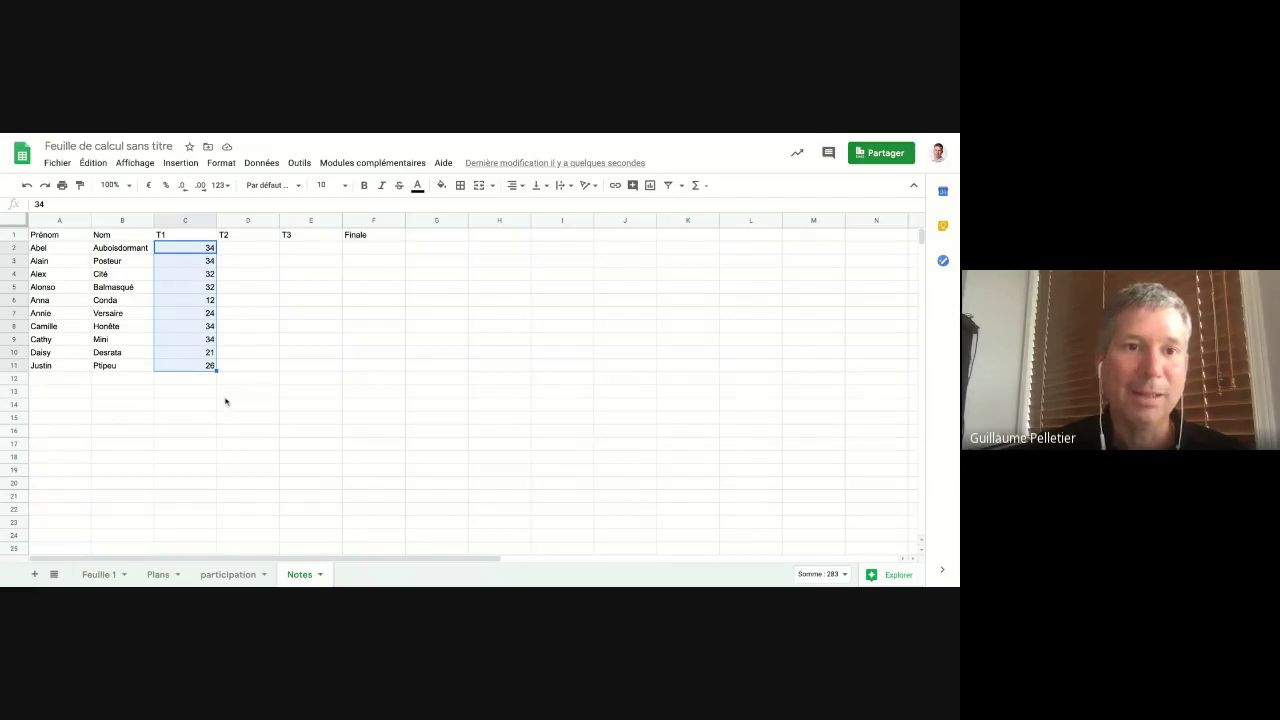
click(225, 163)
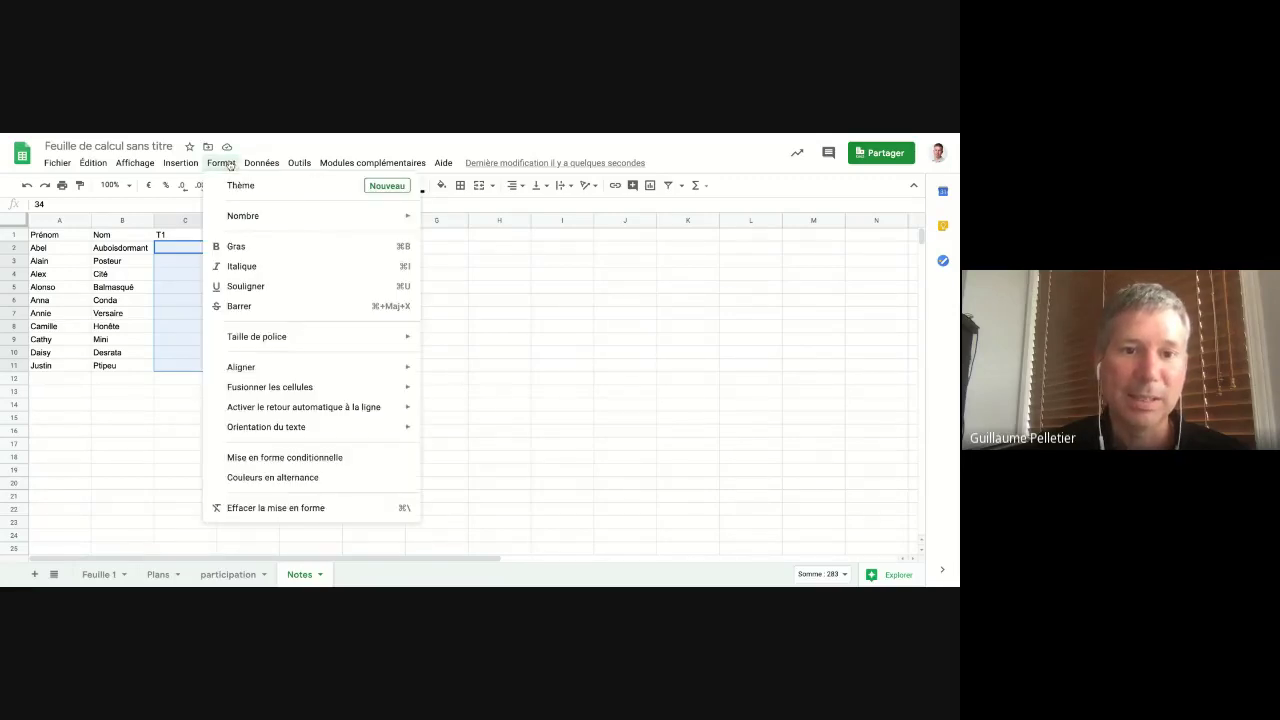
click(279, 458)
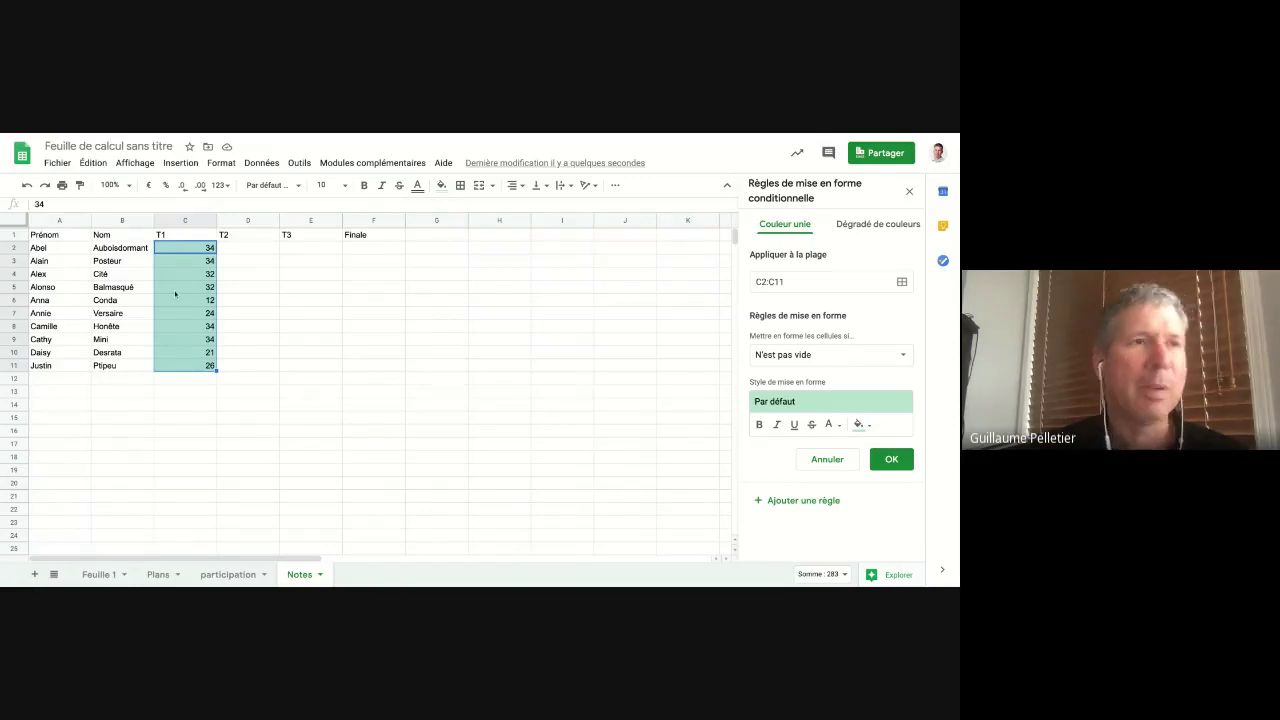
click(911, 362)
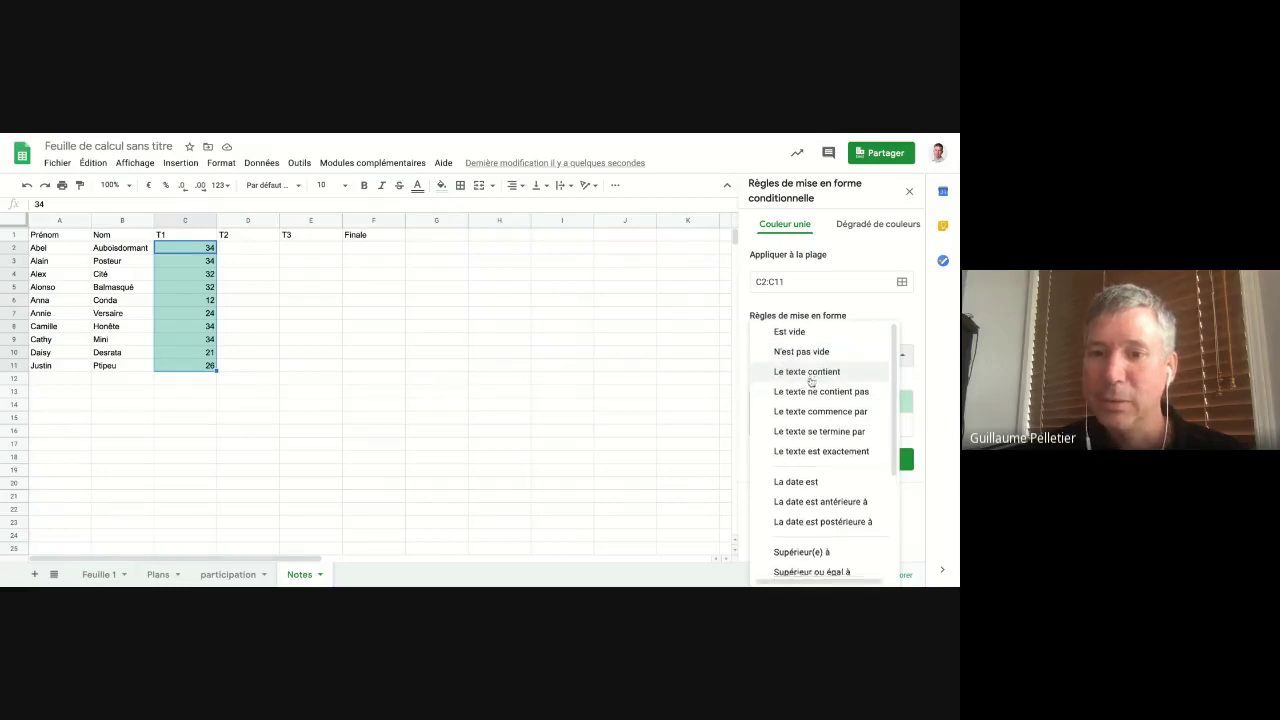
scroll(815, 402, down, 2)
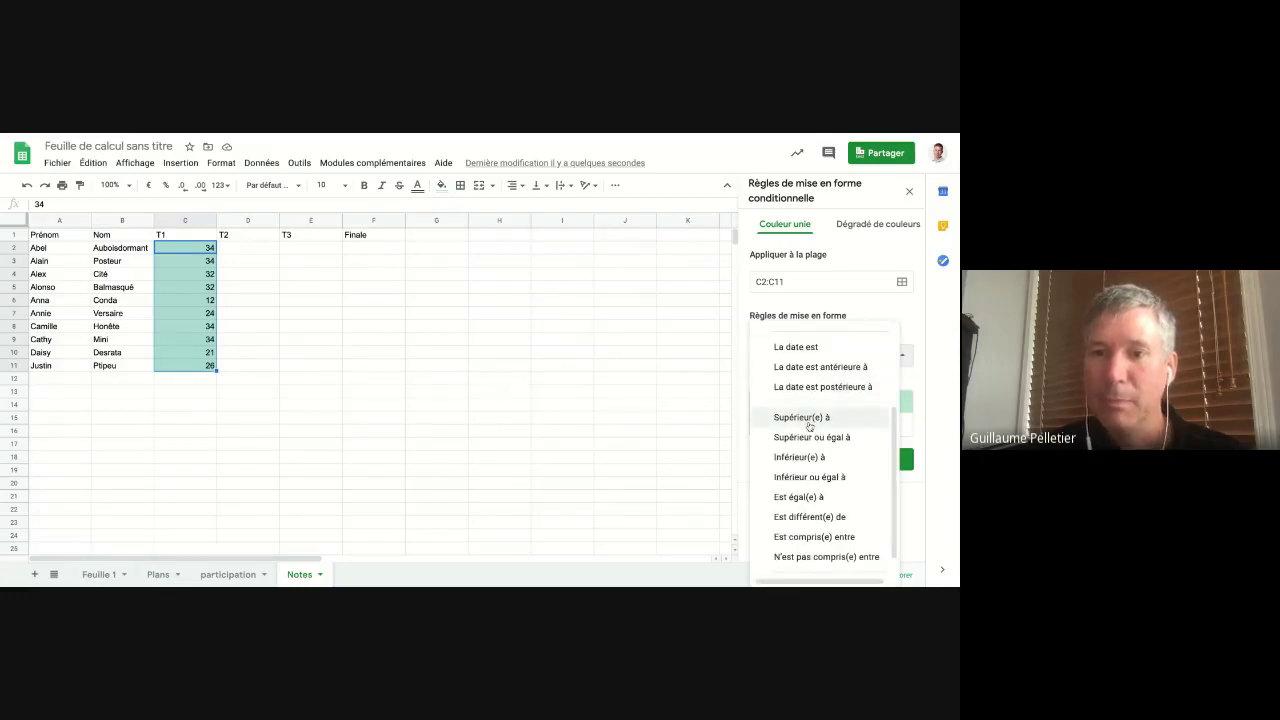
click(802, 418)
click(798, 384)
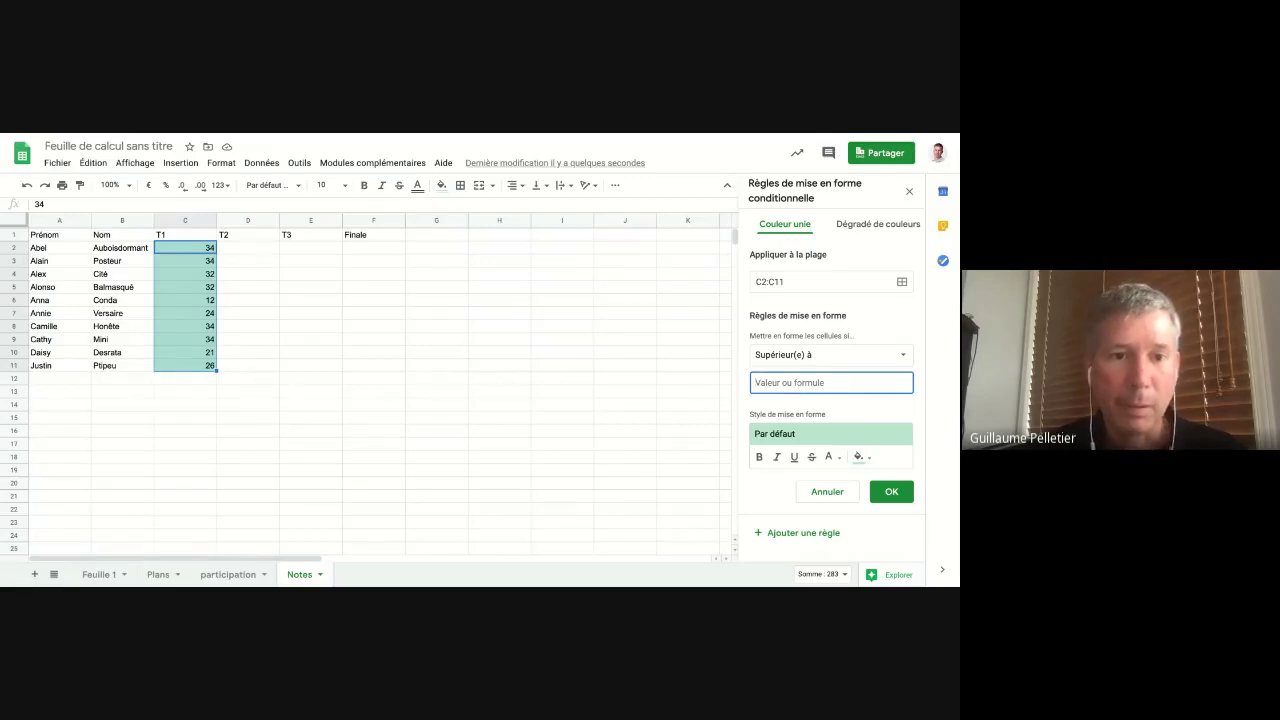
text(30)
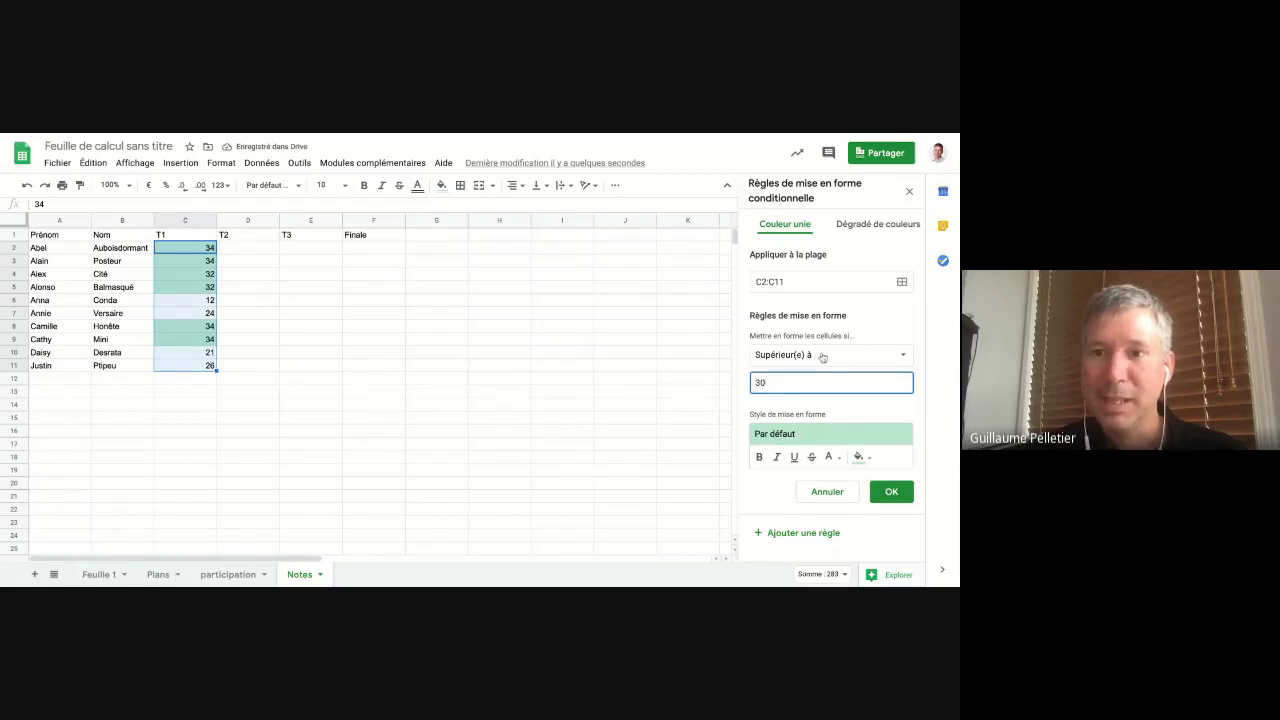
click(886, 491)
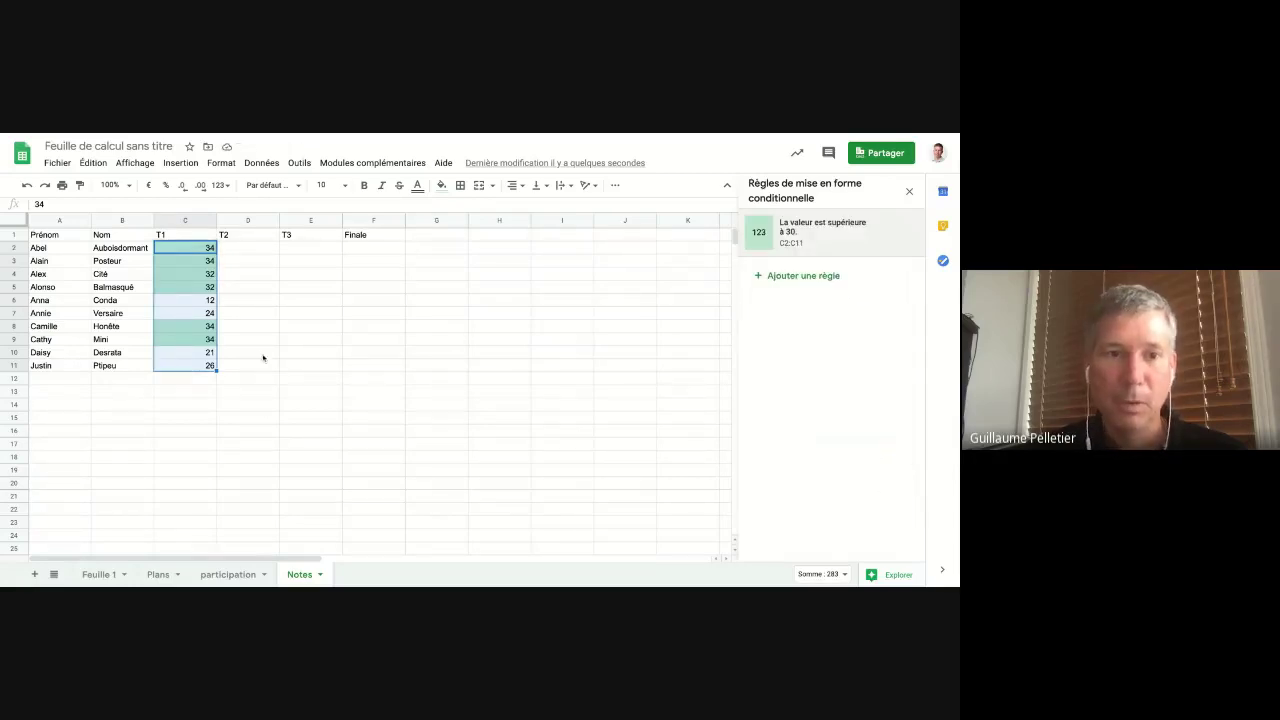
click(295, 339)
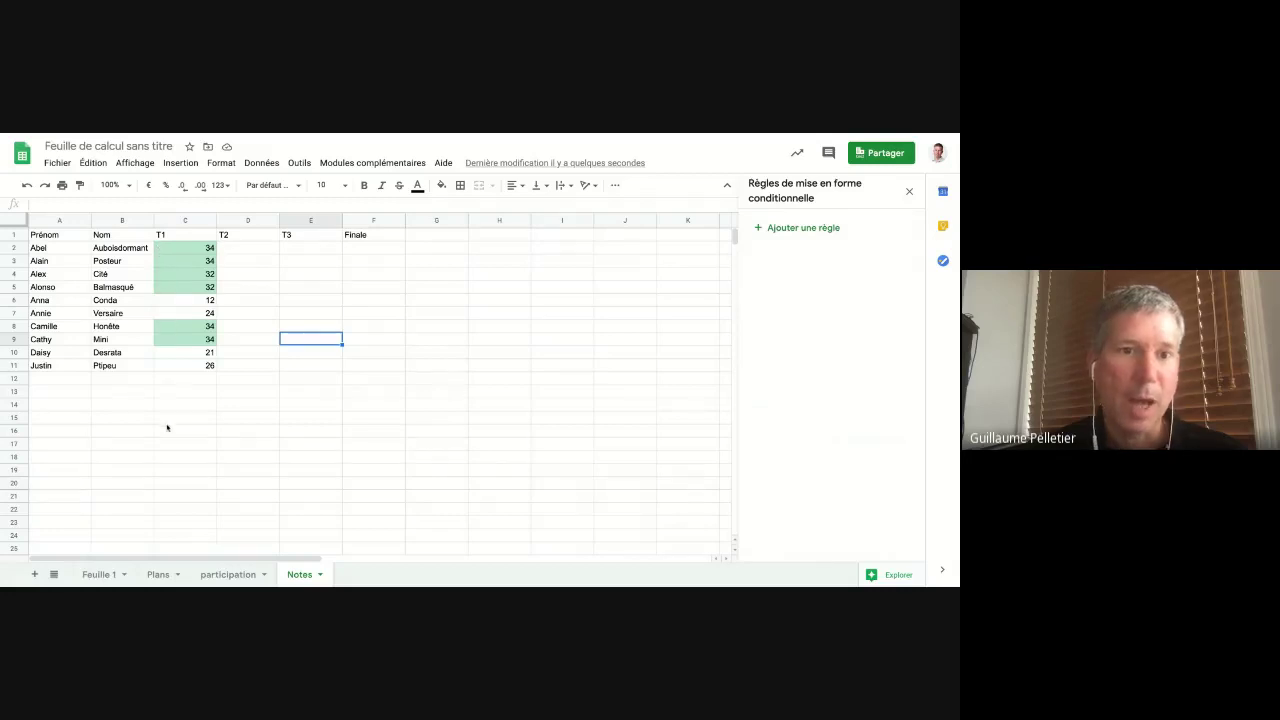
Change the T1 mark in cell C6 to 35.
click(188, 304)
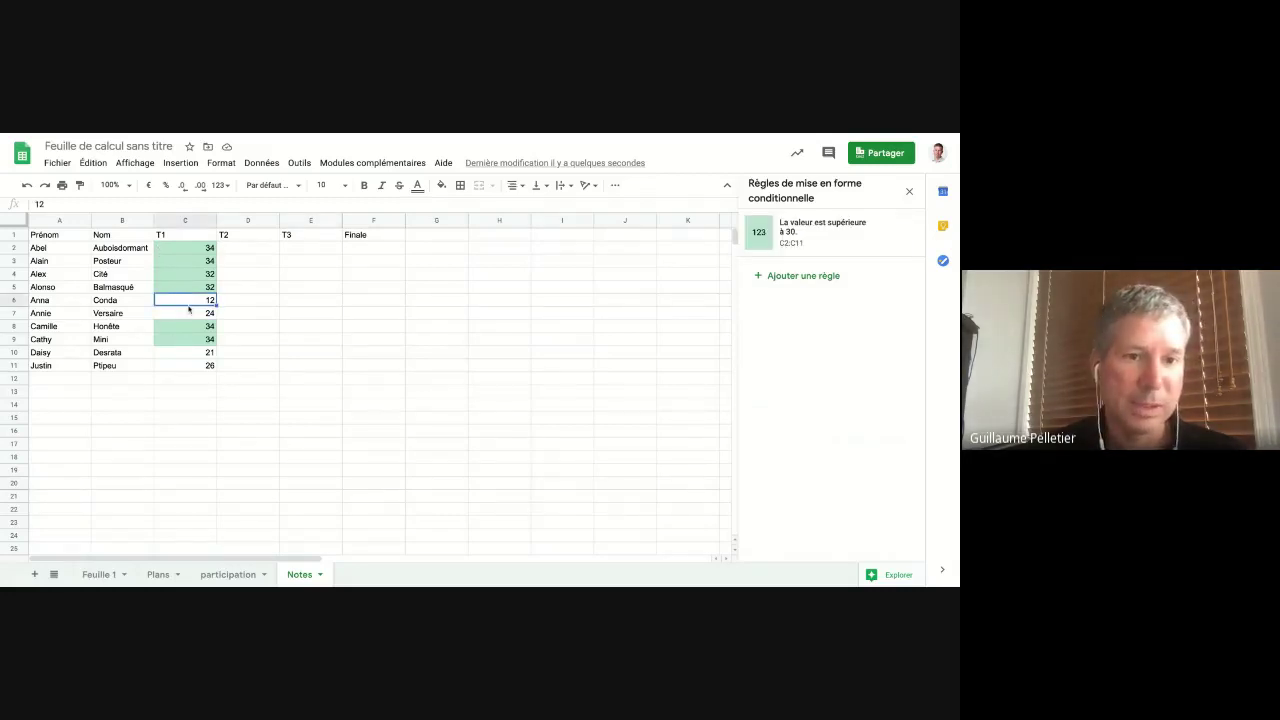
text(3)
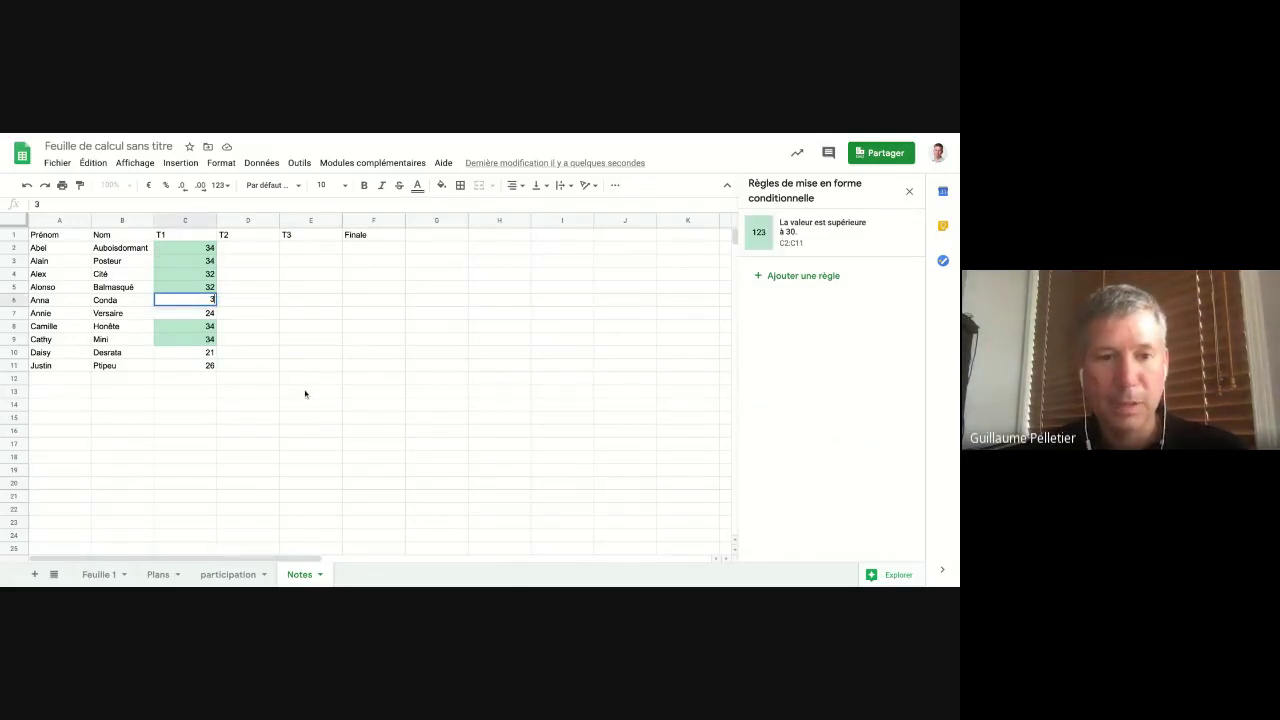
text(5)
key(Return)
click(259, 371)
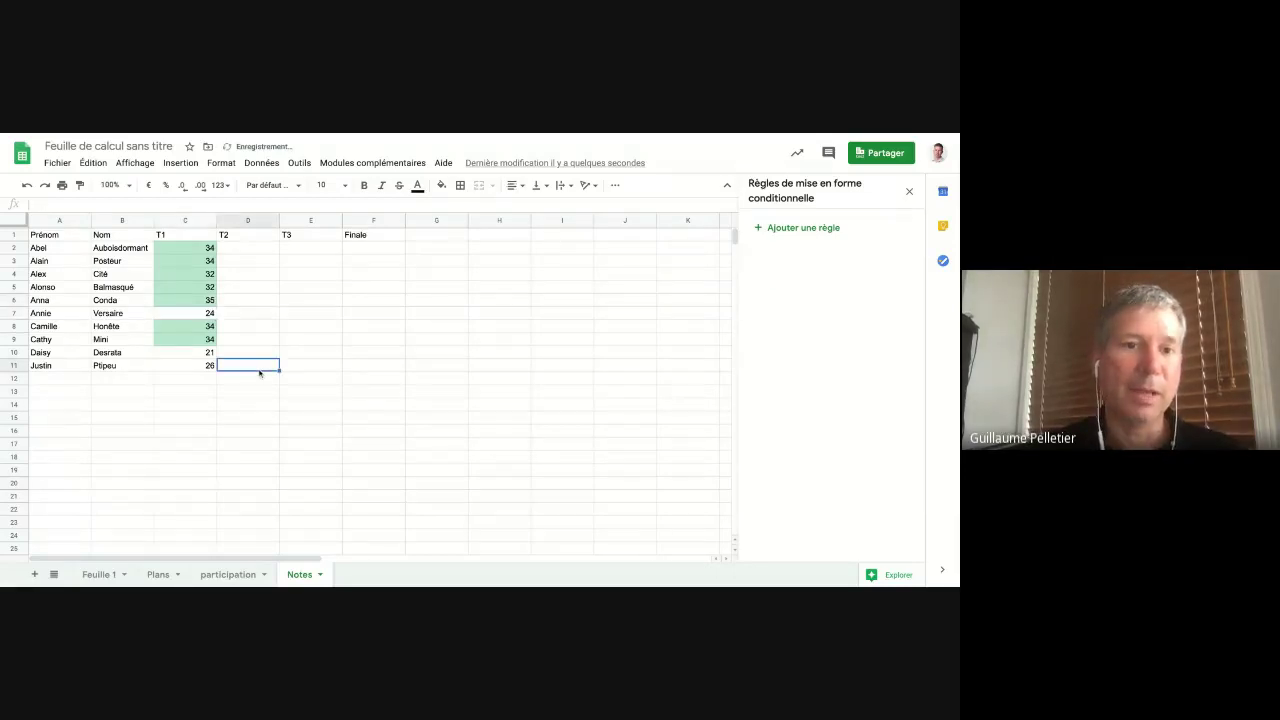
Start a second conditional formatting rule on the T1 marks C2:C11 with the condition Est compris(e) entre.
drag(185, 248, 185, 367)
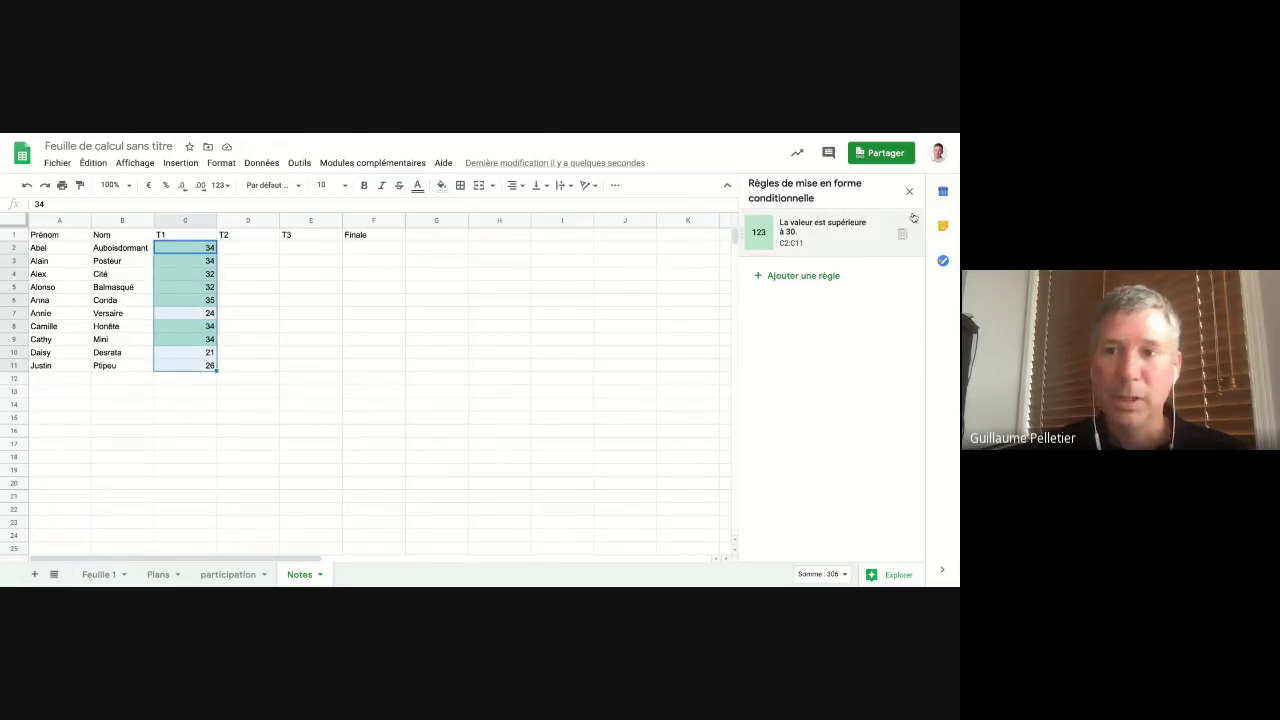
click(909, 191)
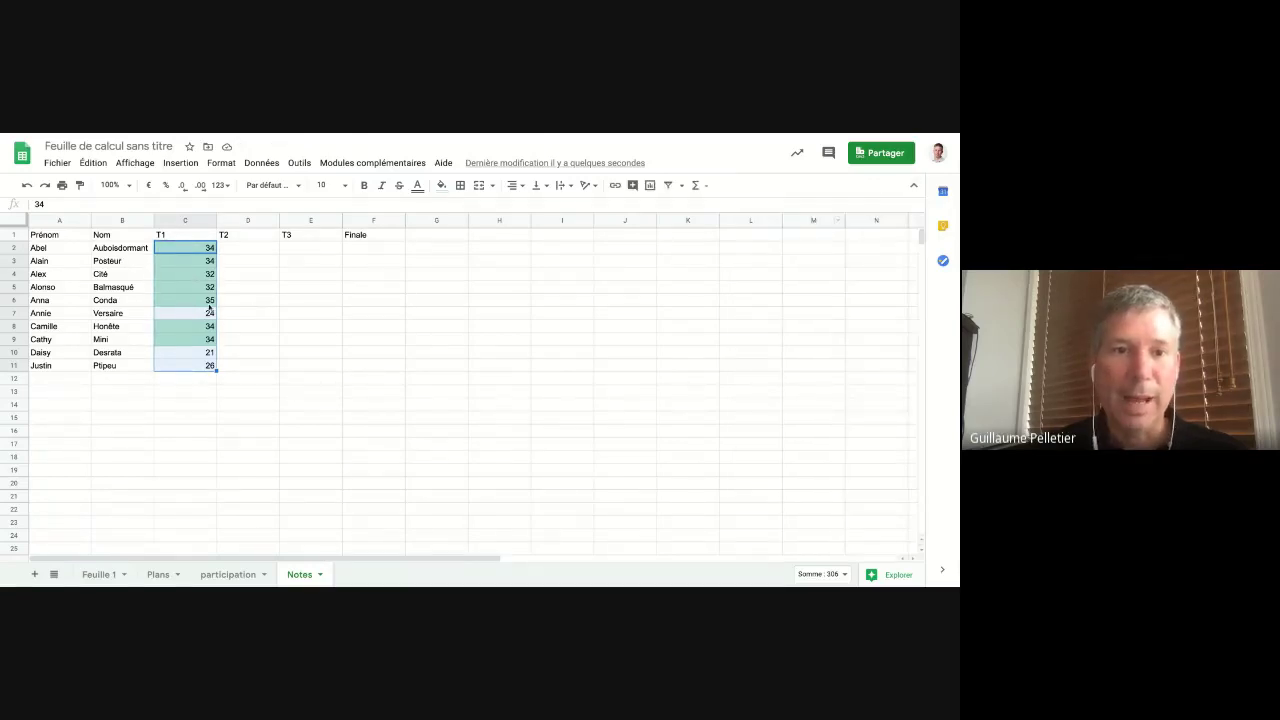
click(226, 165)
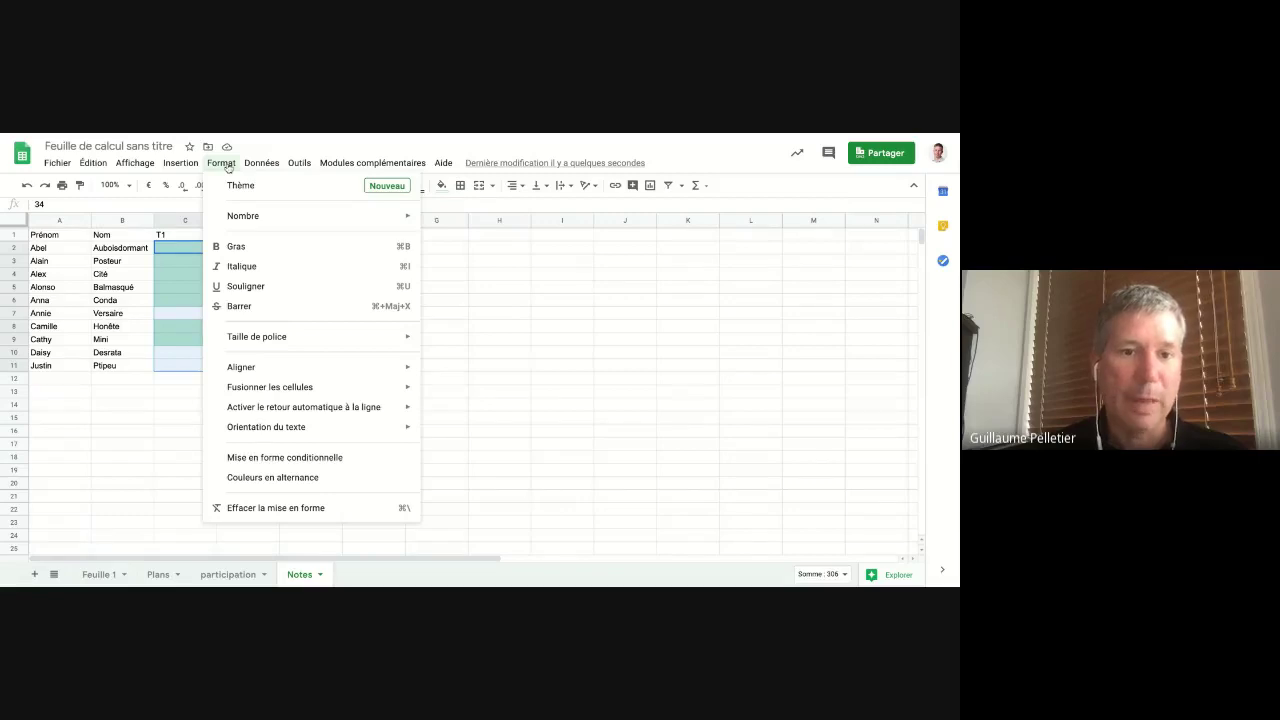
click(320, 459)
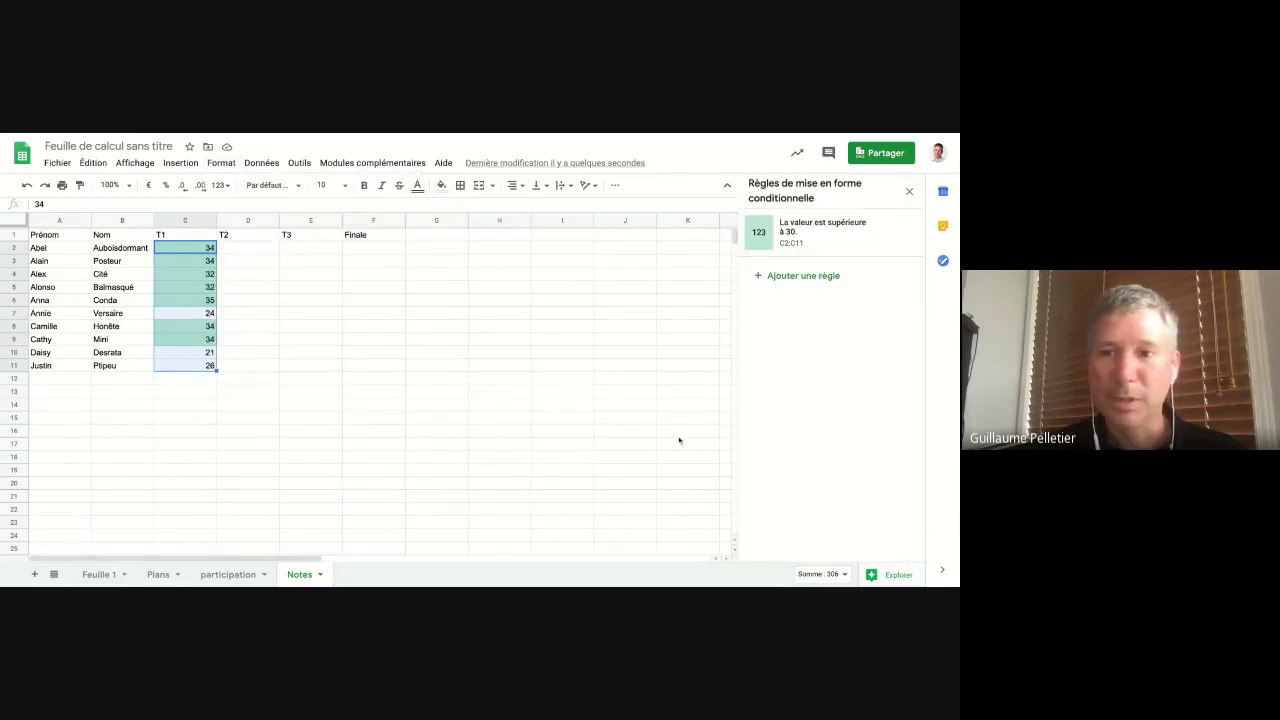
click(760, 280)
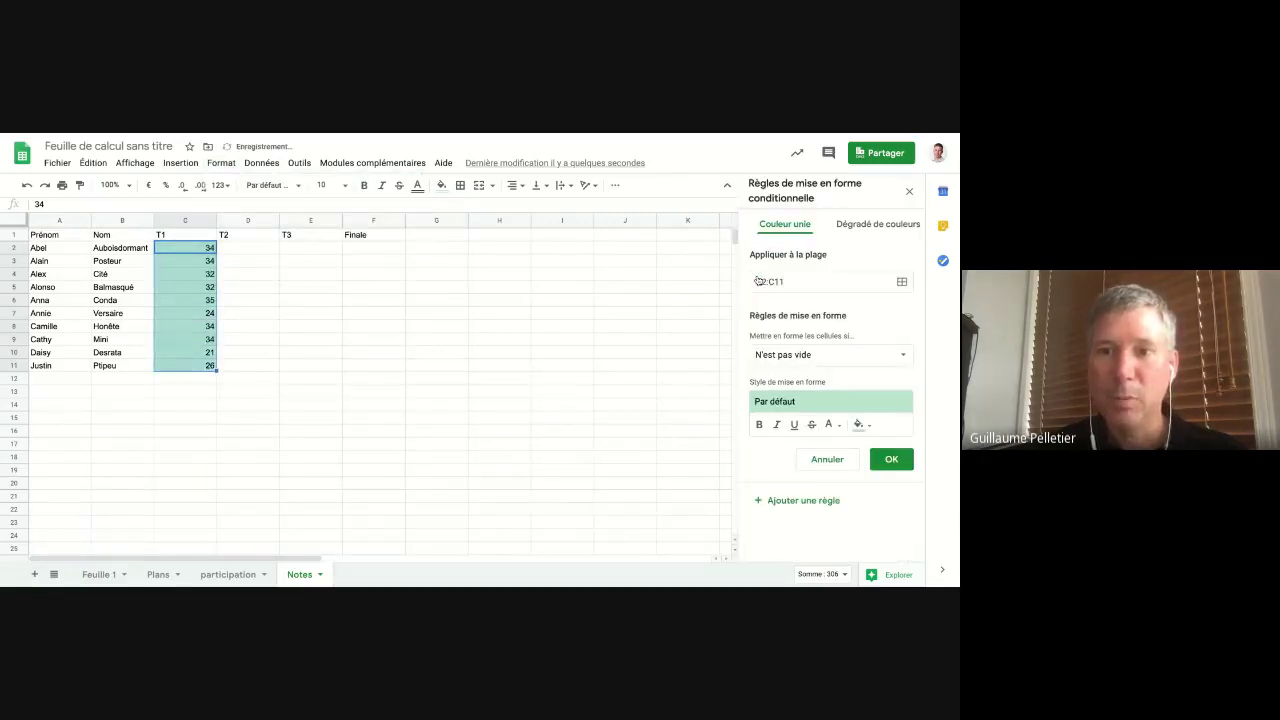
click(845, 360)
scroll(838, 372, down, 2)
scroll(835, 377, down, 3)
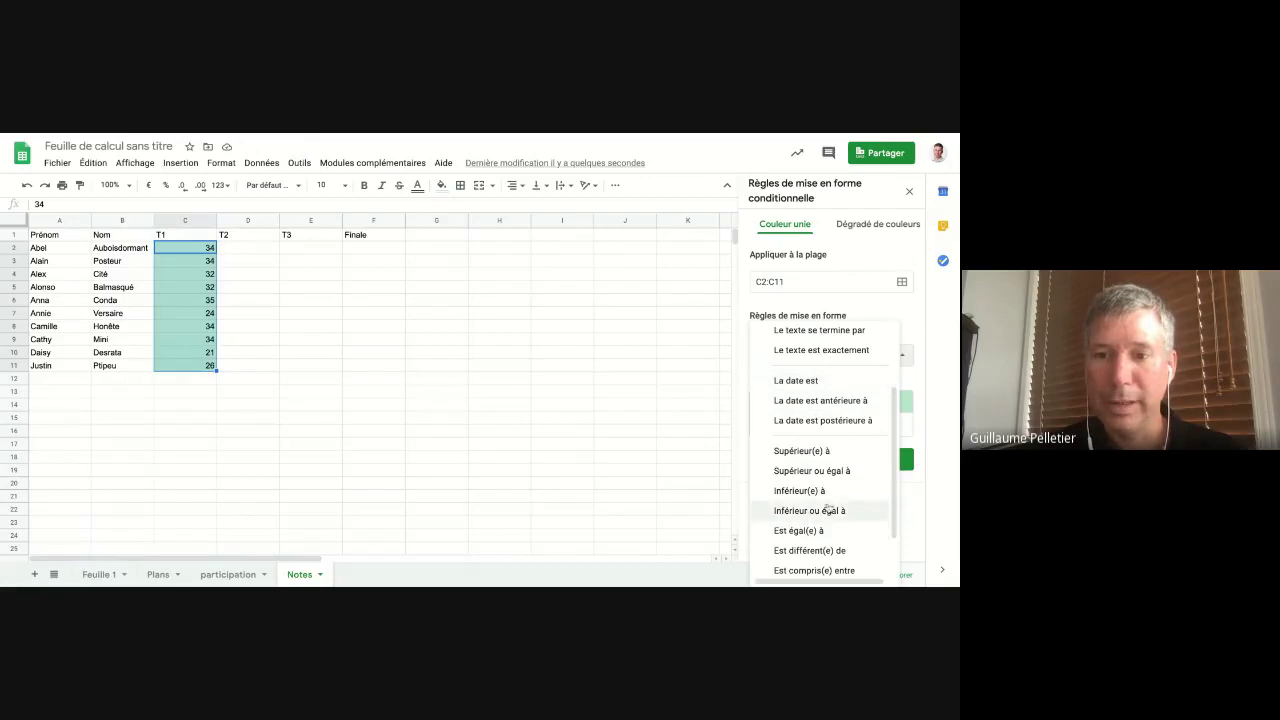
scroll(838, 495, down, 2)
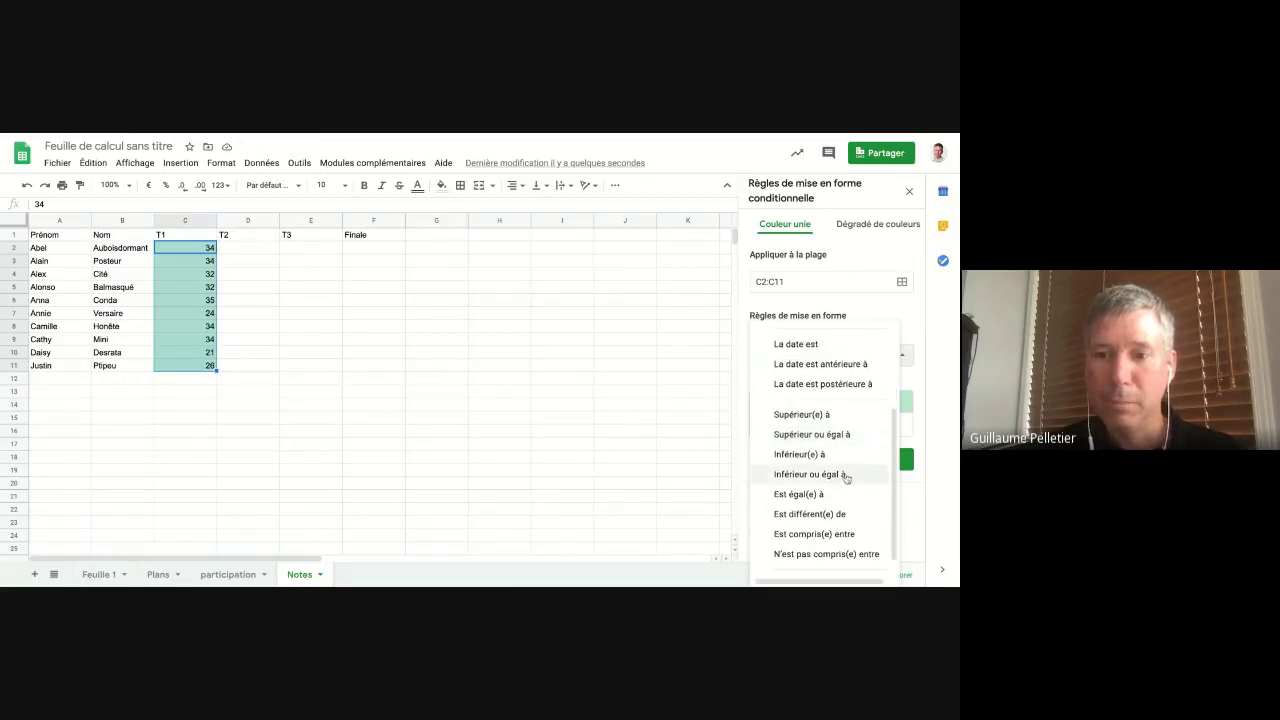
click(838, 534)
Set the rule's bounds to 25 and 30, give it a yellow fill and save it.
click(788, 383)
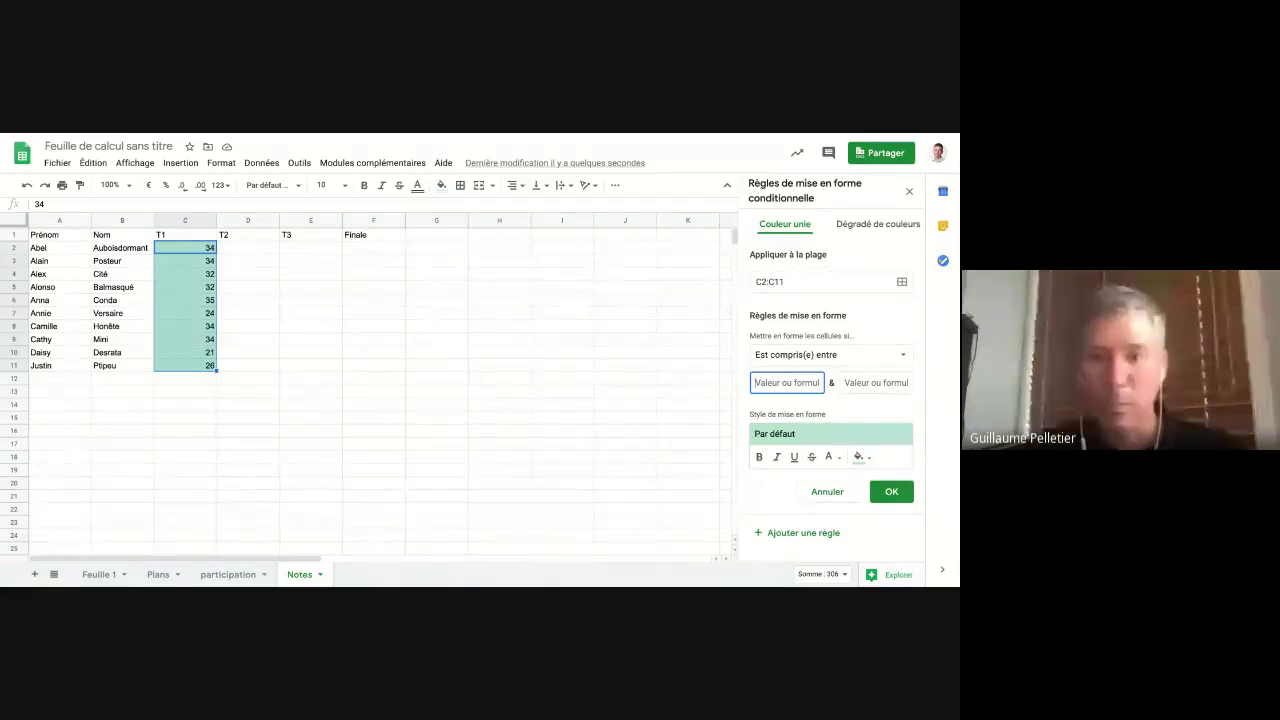
text(25)
click(866, 382)
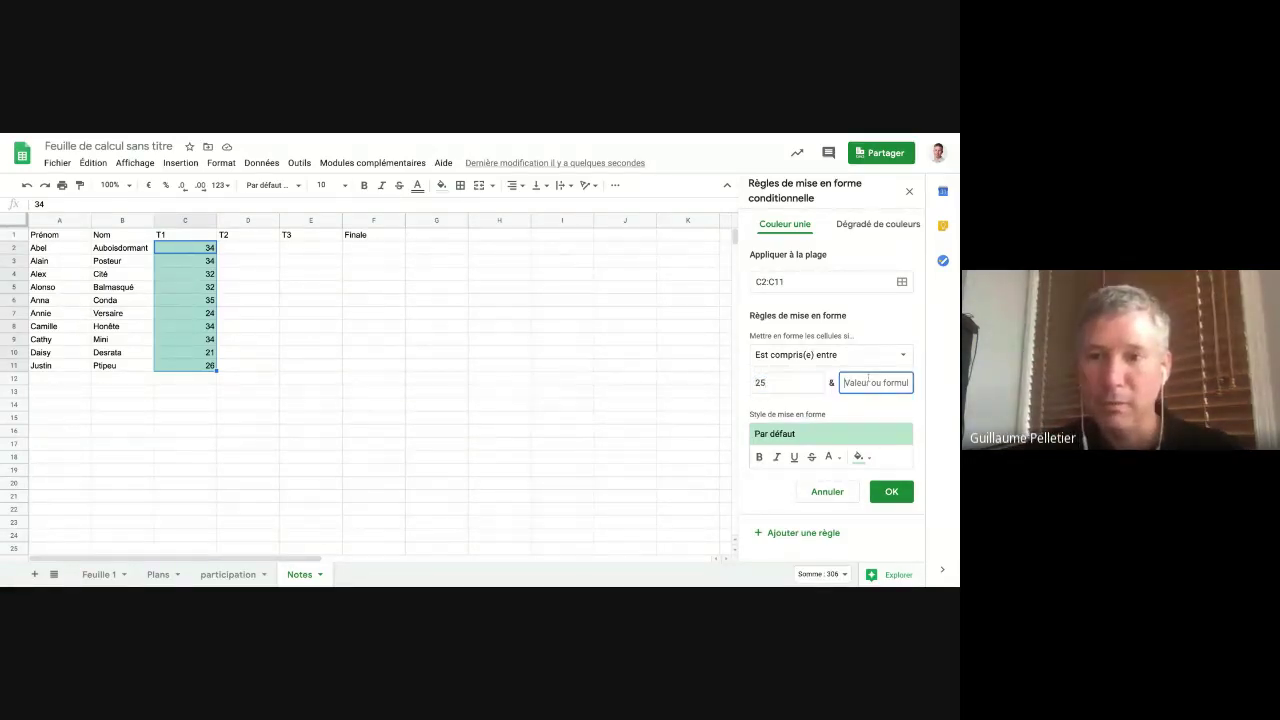
text(40)
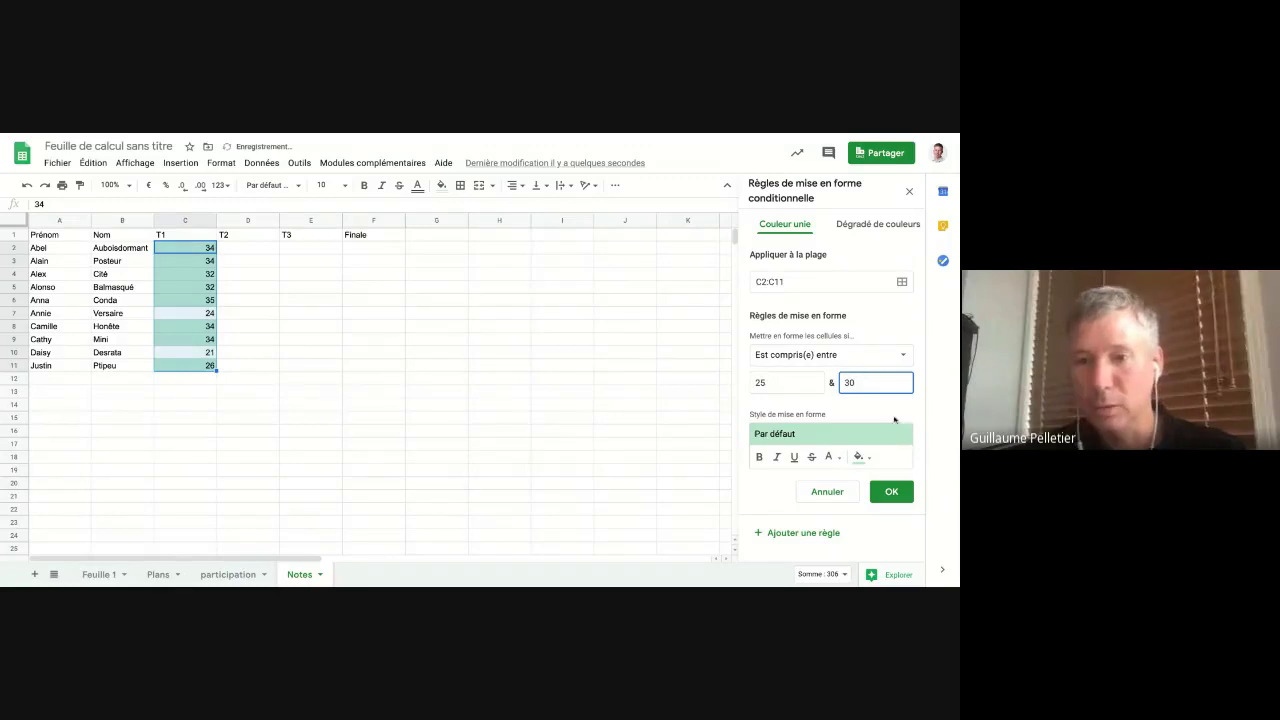
click(860, 457)
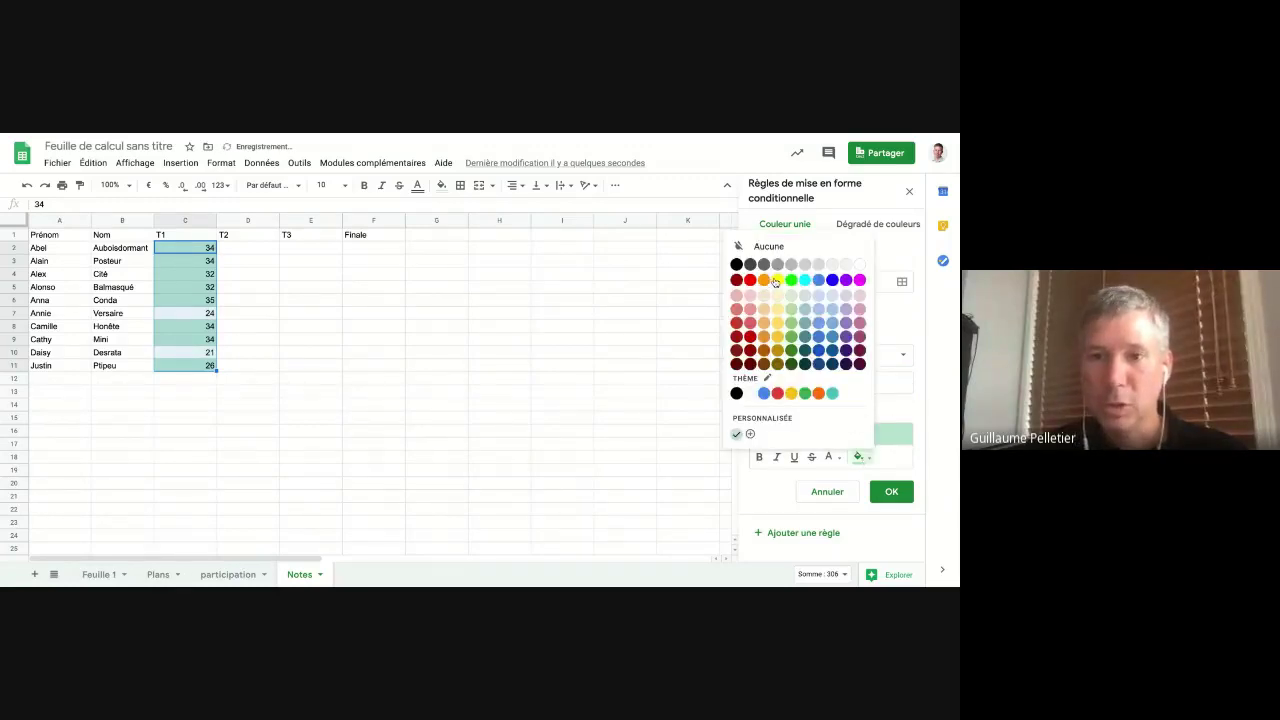
click(778, 280)
click(886, 491)
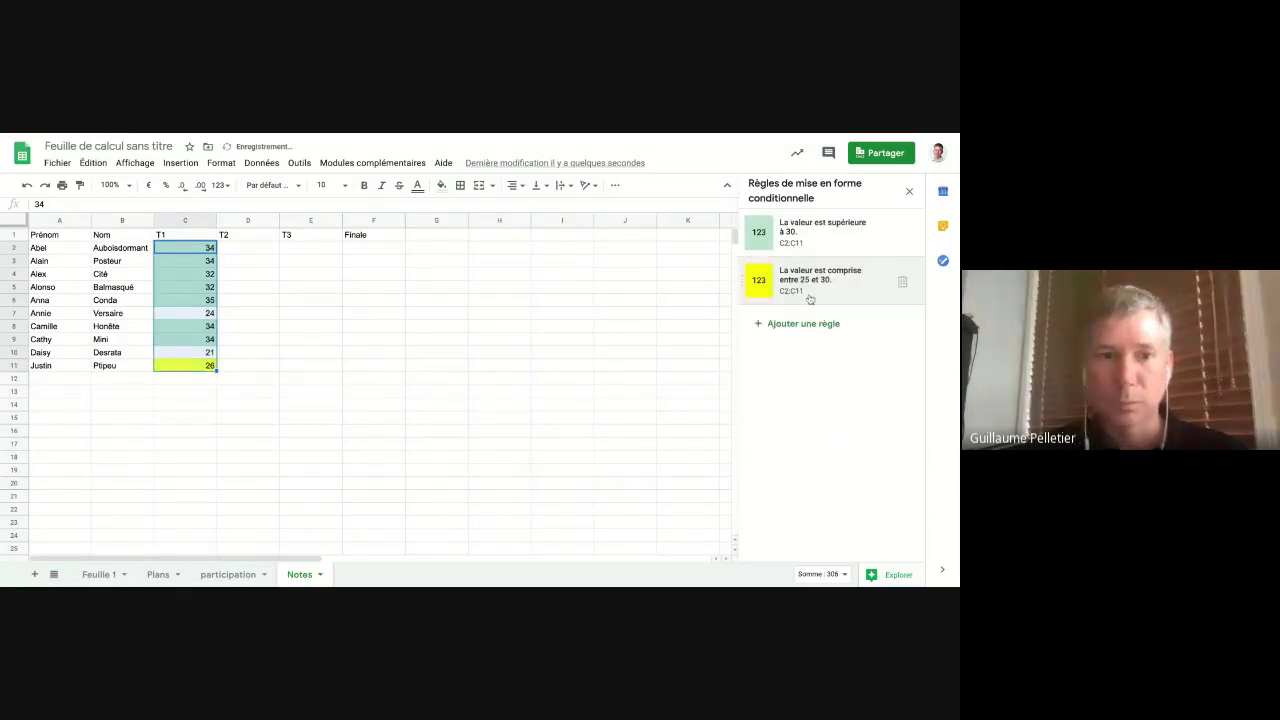
Add a third conditional formatting rule to C2:C11 that fills values less than or equal to (Inférieur ou égal à) 25 in red.
click(803, 324)
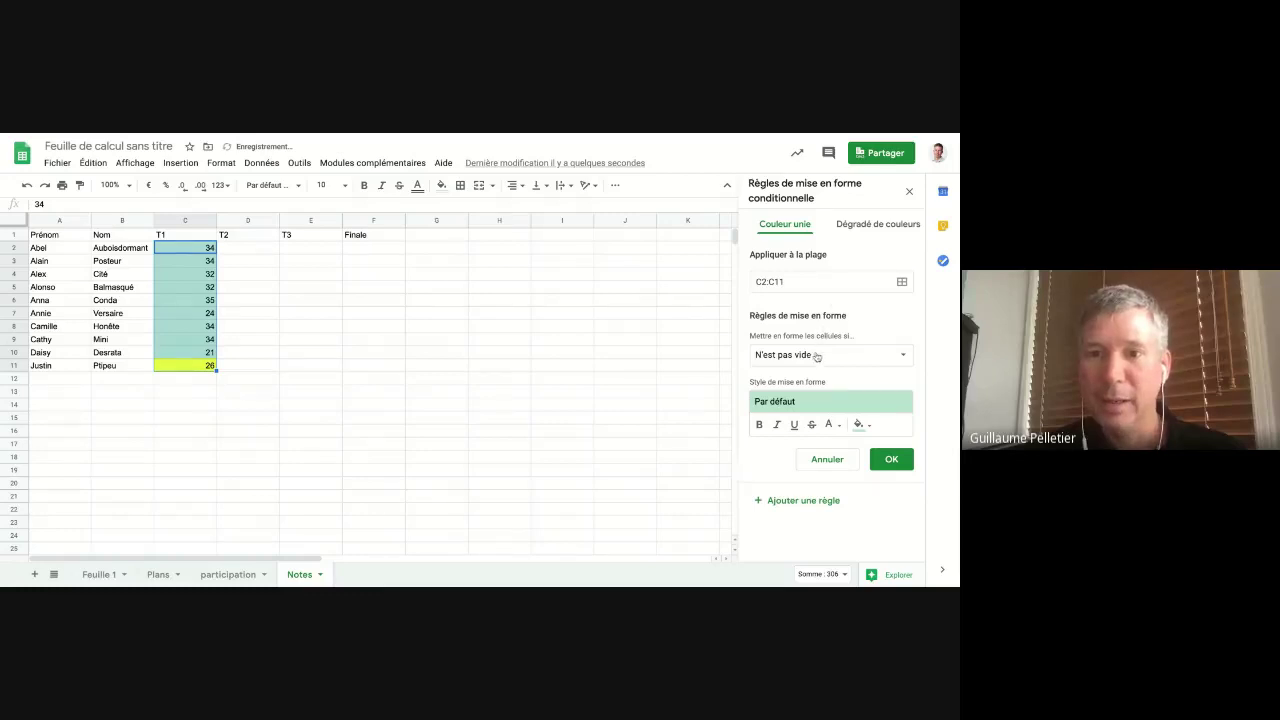
click(818, 358)
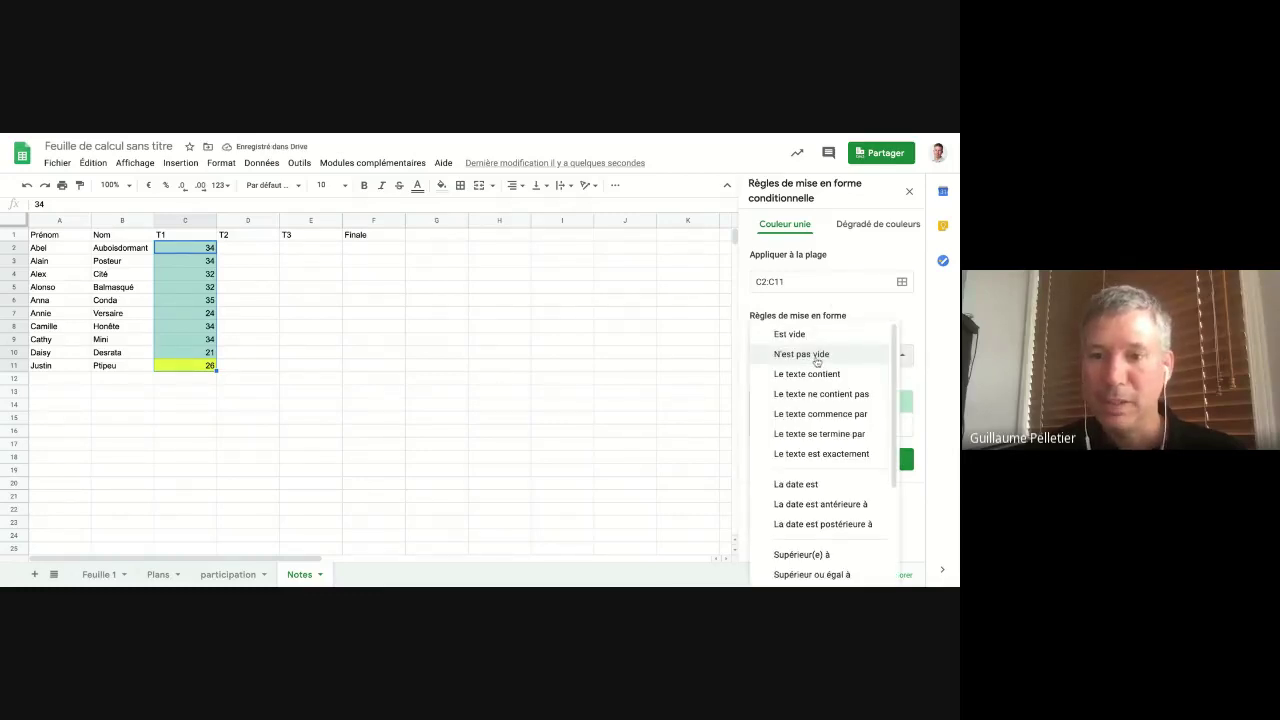
scroll(829, 358, down, 3)
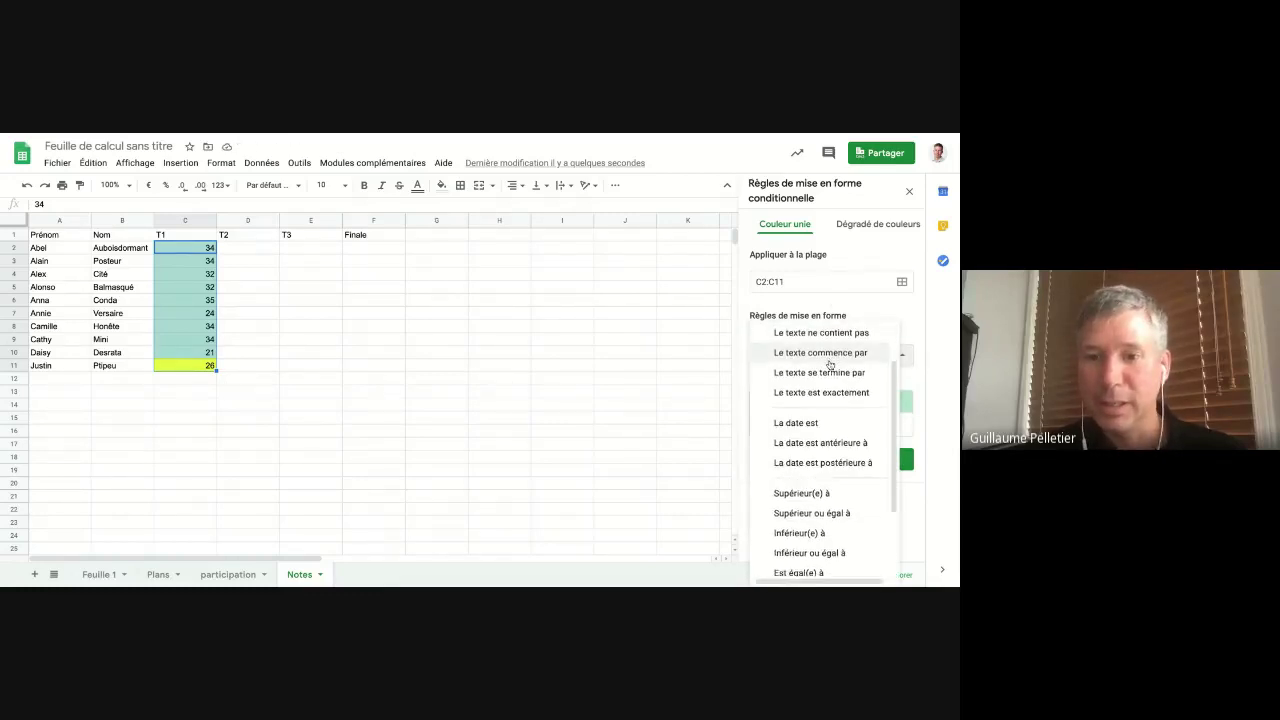
scroll(829, 367, down, 2)
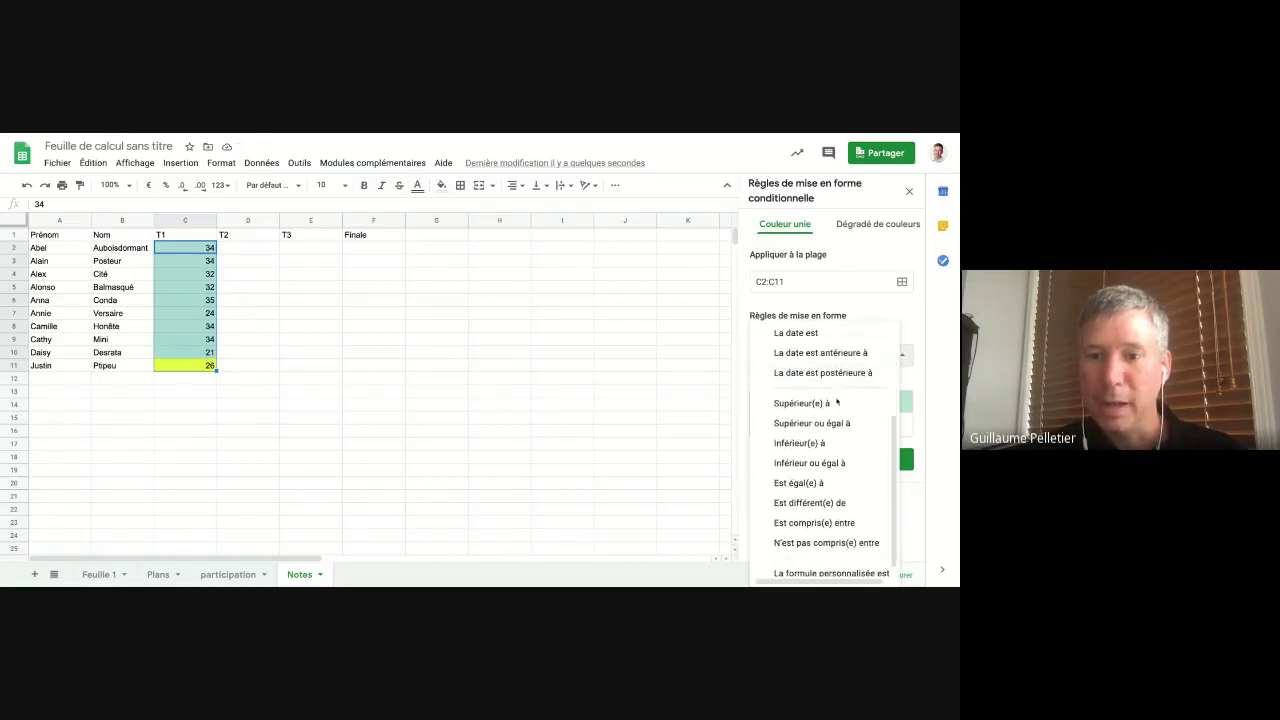
click(822, 463)
click(812, 377)
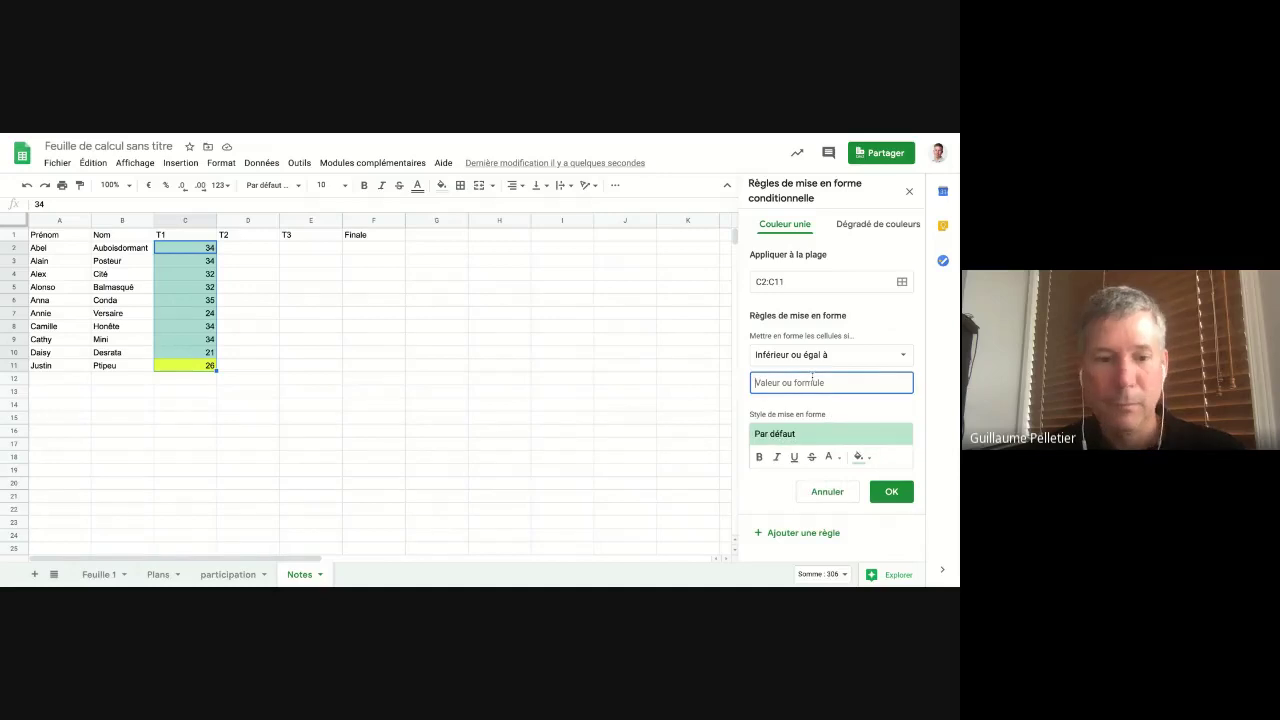
text(25)
click(871, 463)
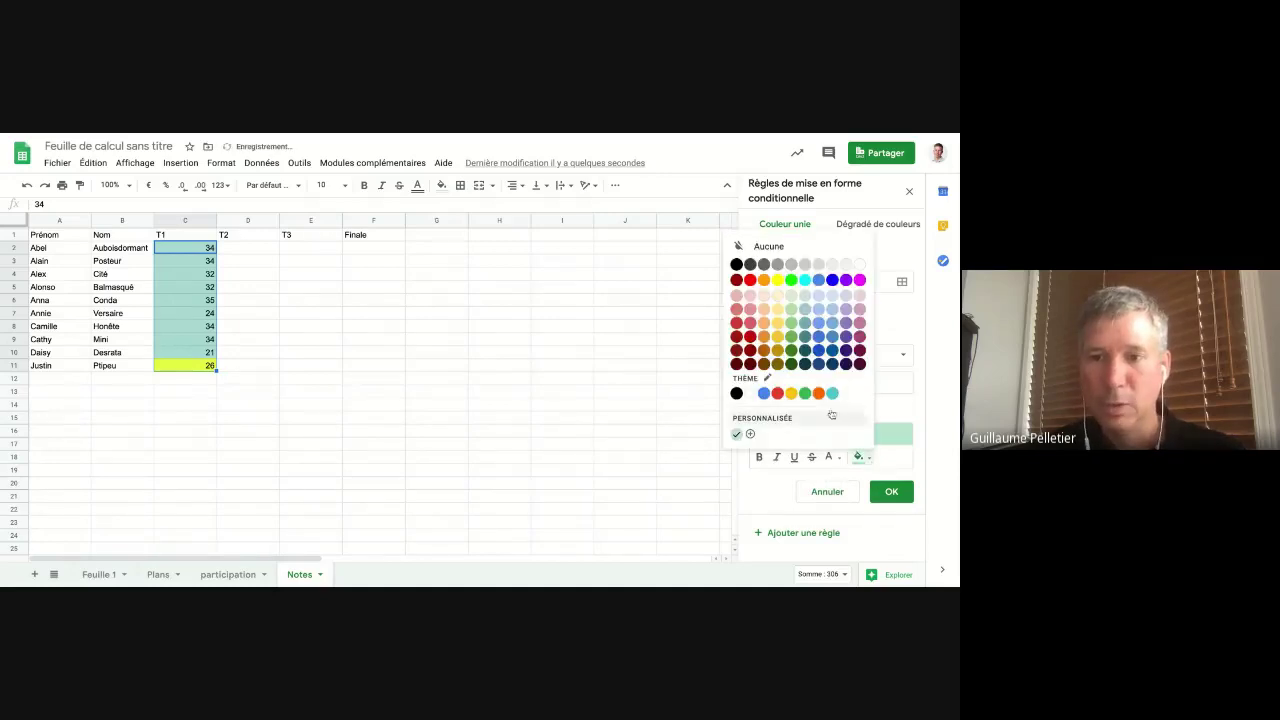
click(751, 280)
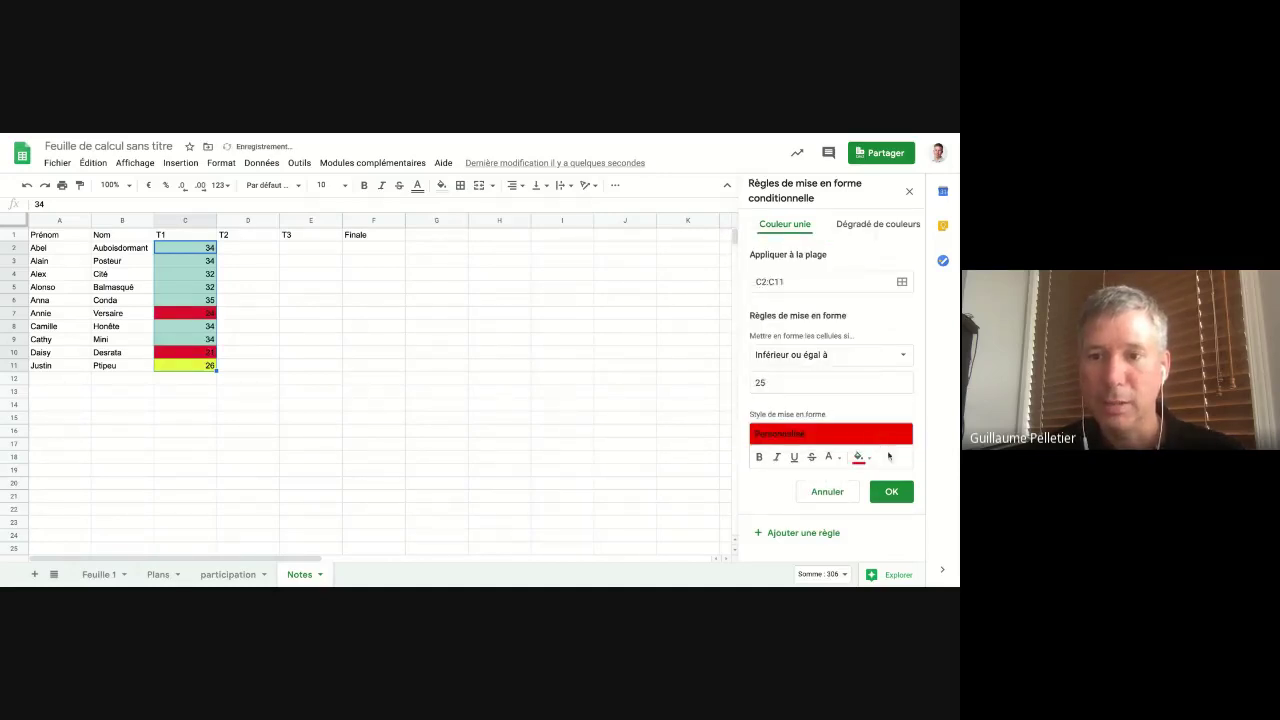
click(891, 491)
click(265, 289)
Change the T1 marks in cells C4 and C6 to 13 and 27.
click(183, 275)
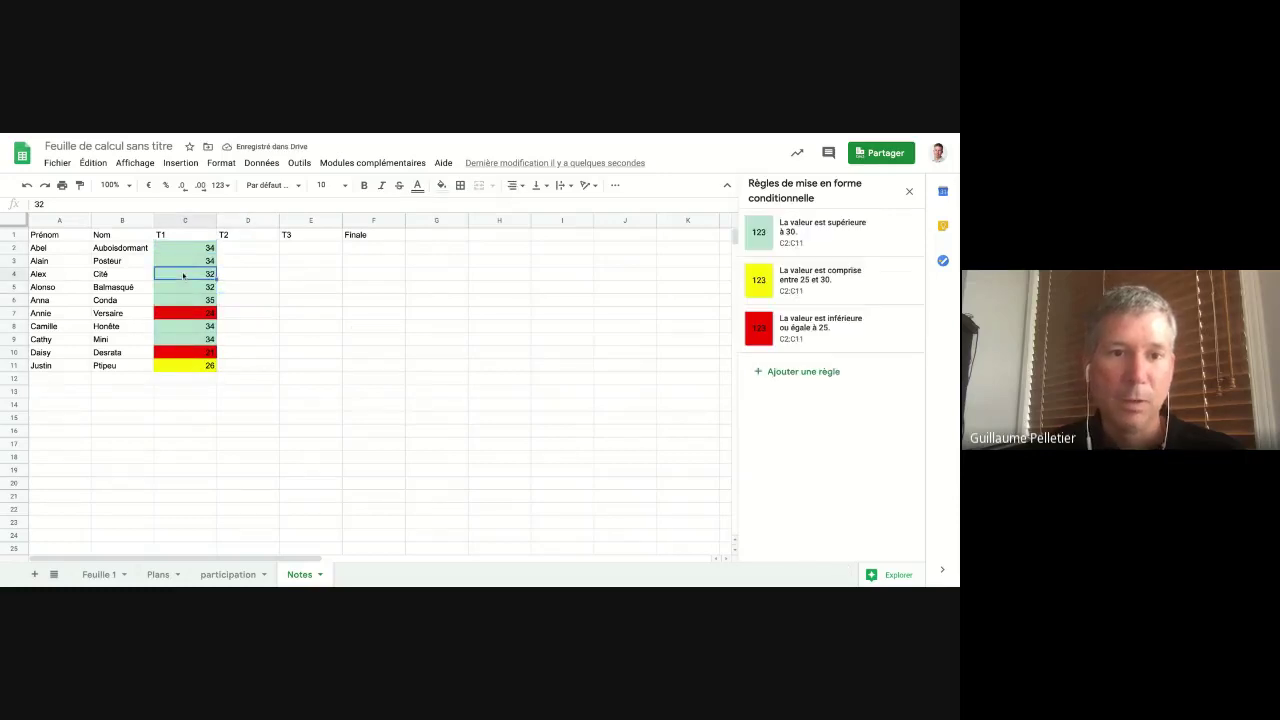
text(18)
key(Return)
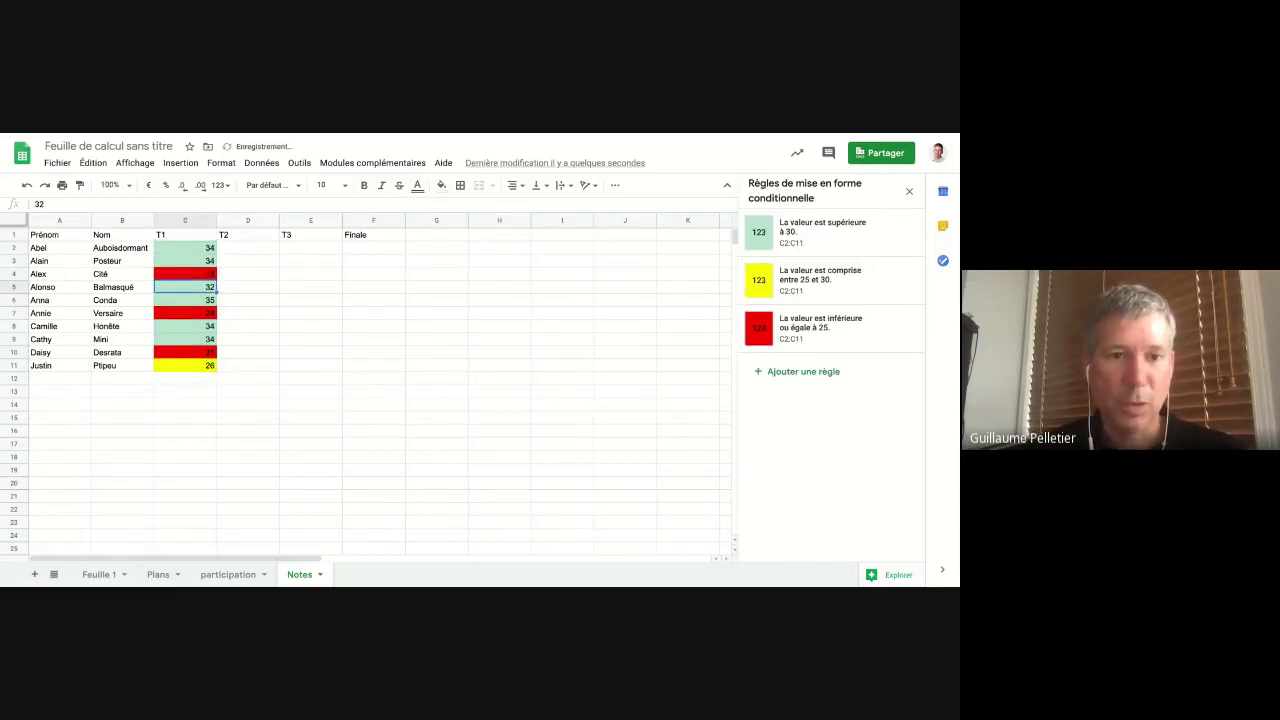
key(Down)
text(27)
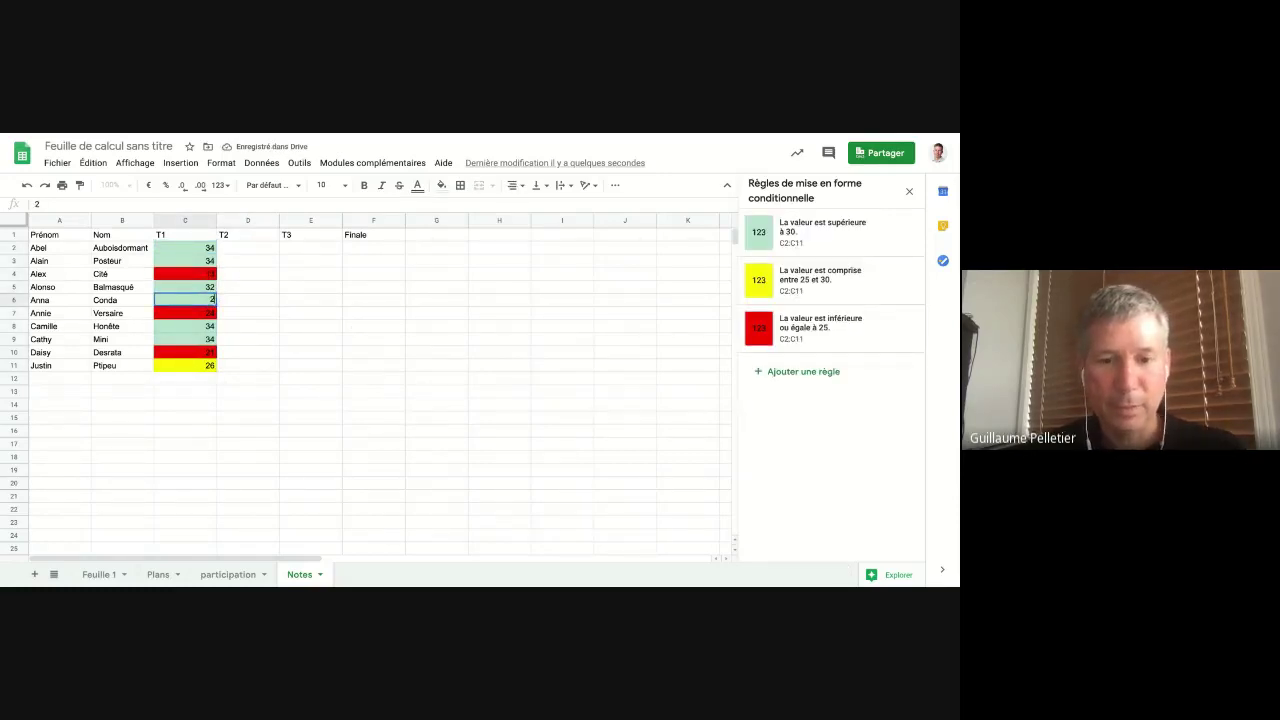
key(Return)
click(310, 313)
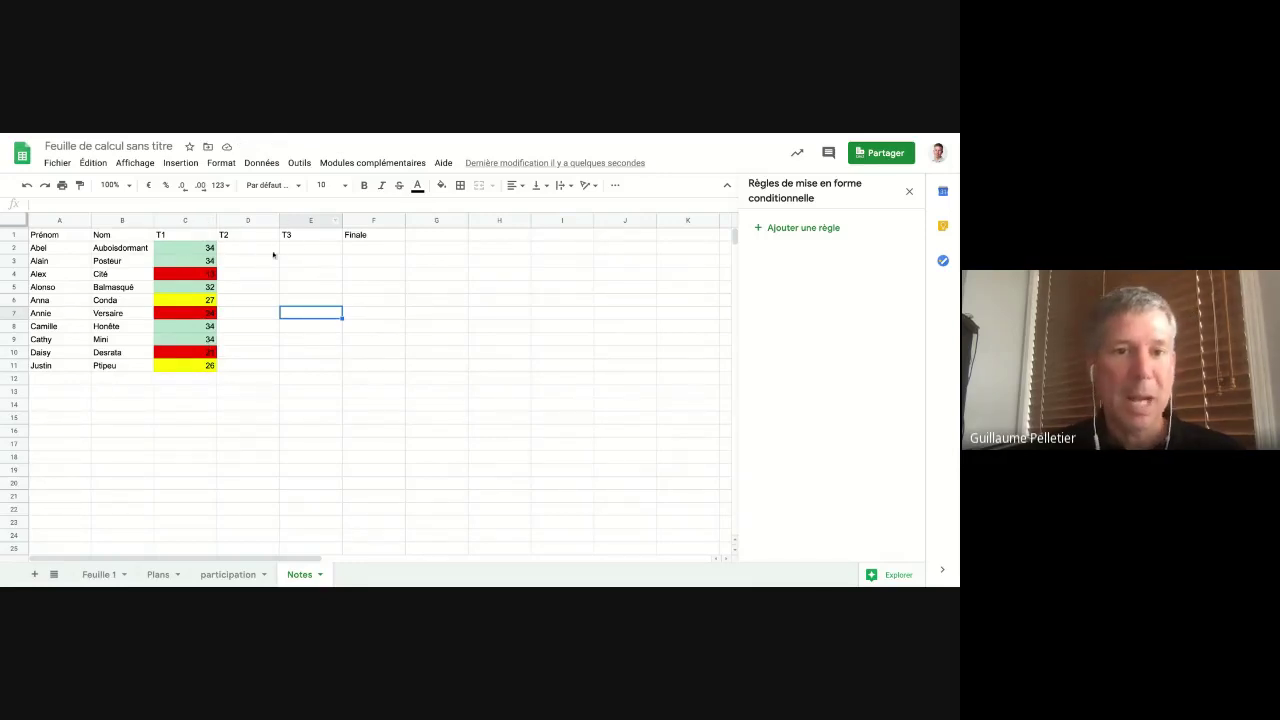
click(375, 260)
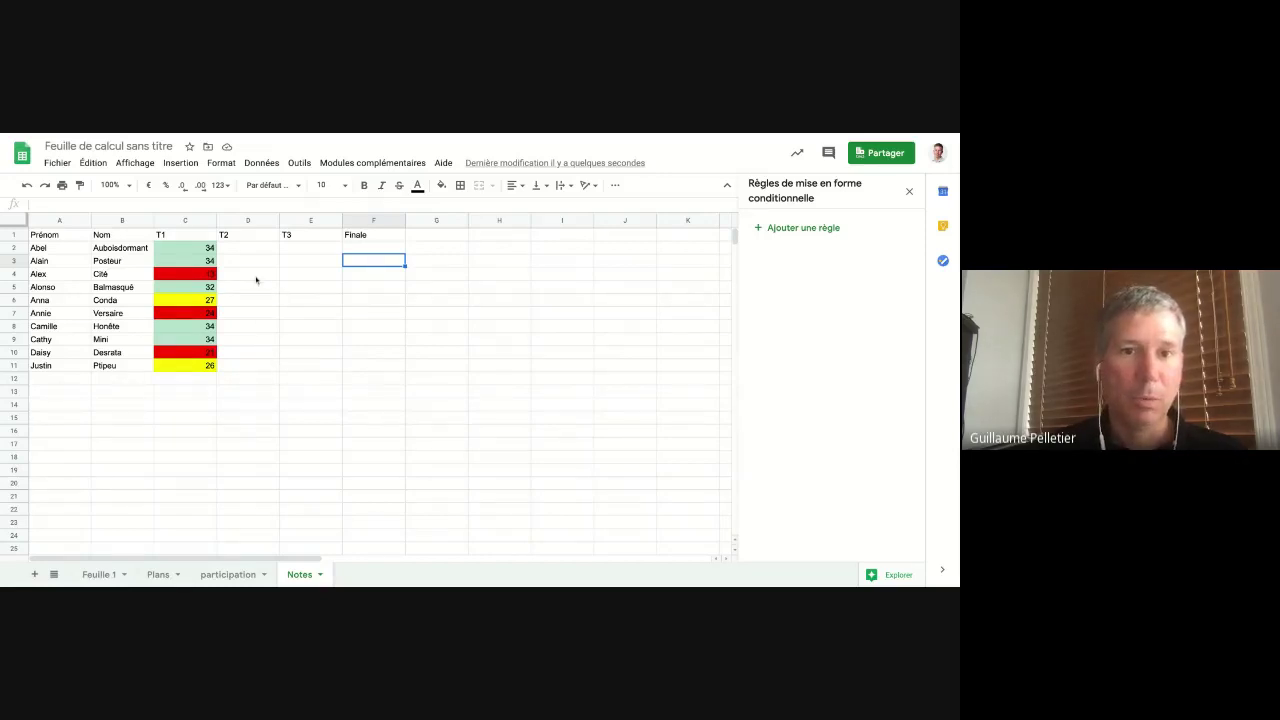
click(242, 306)
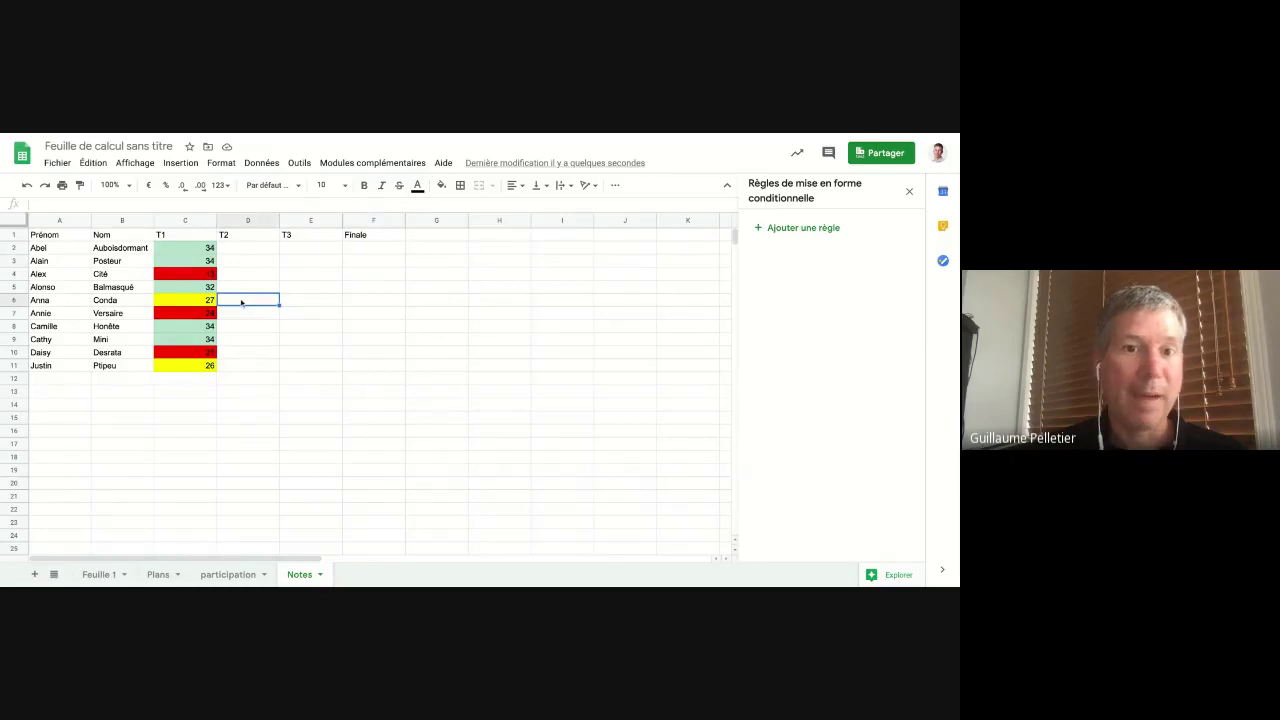
click(247, 368)
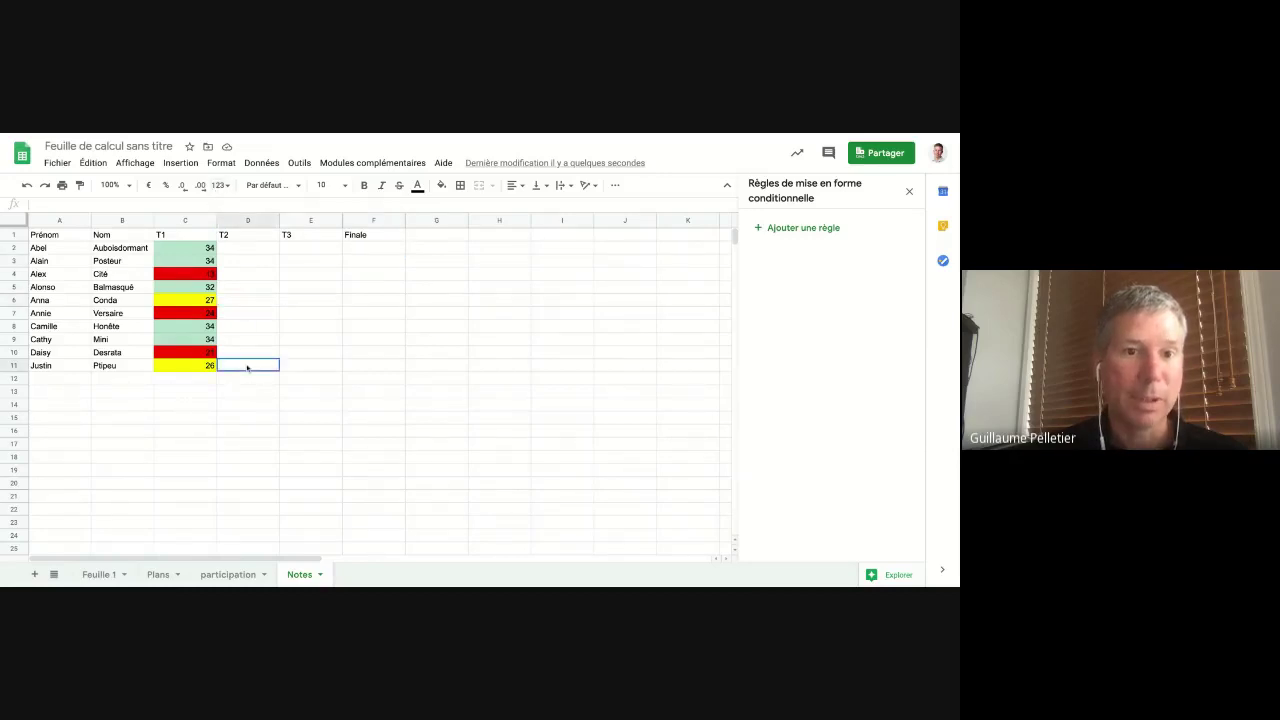
click(393, 248)
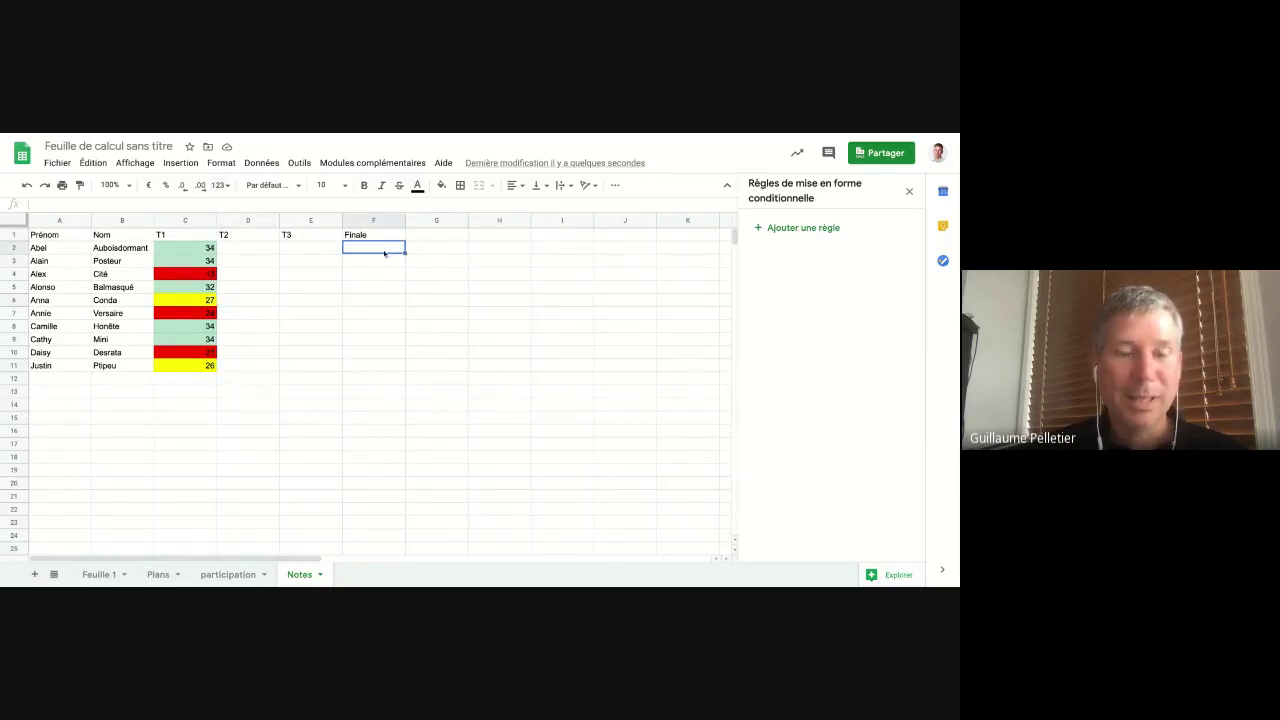
click(453, 253)
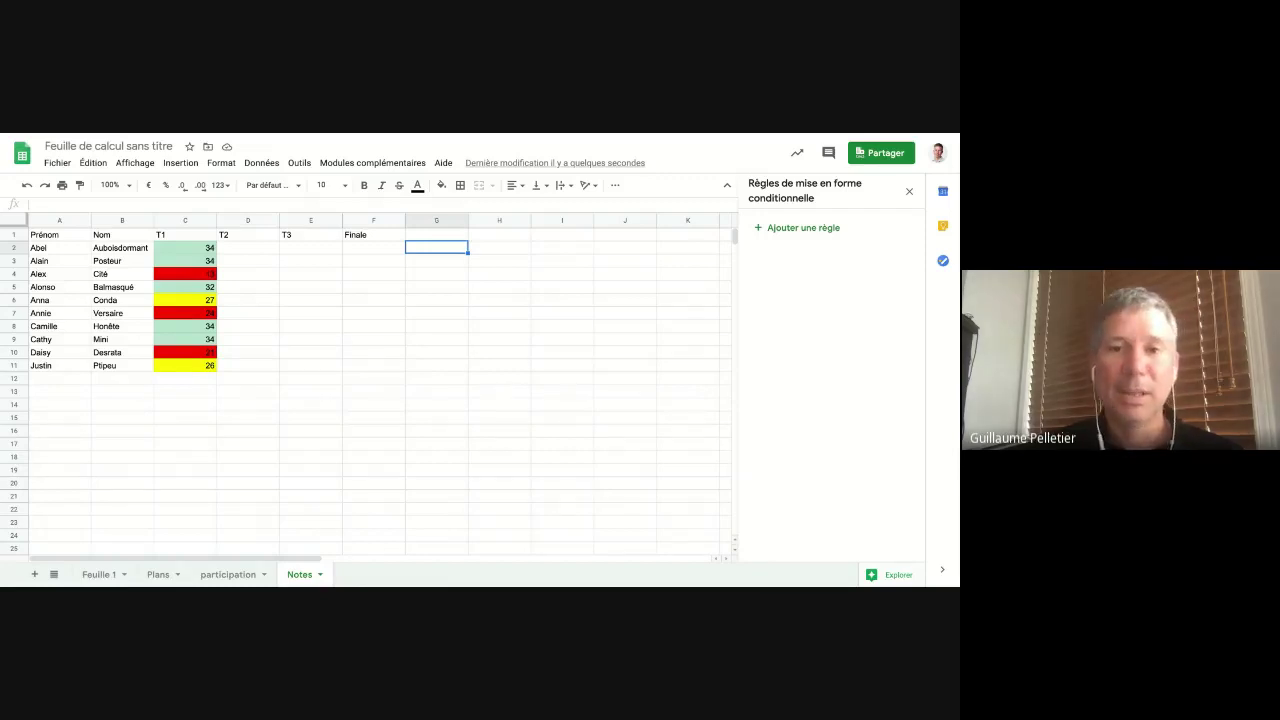
text(=)
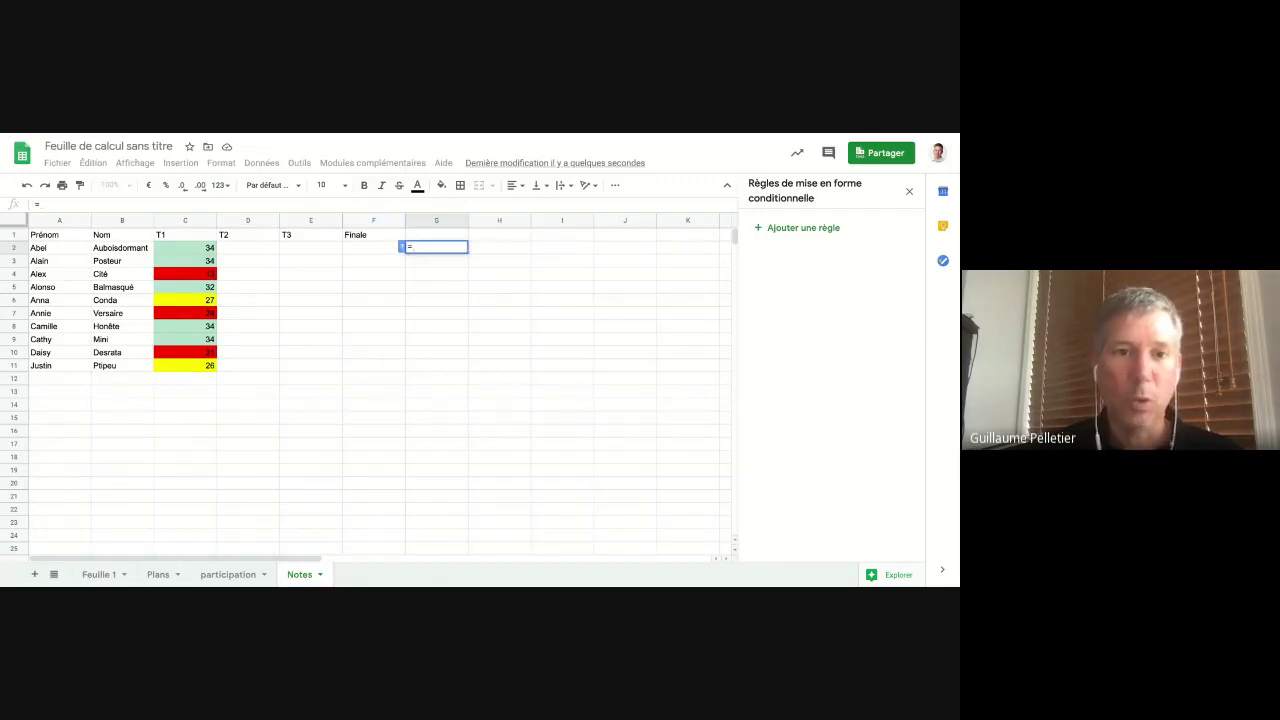
key(BackSpace)
Enter a moyenne formula in cell B12 that averages the T1 marks in C2:C11.
click(129, 378)
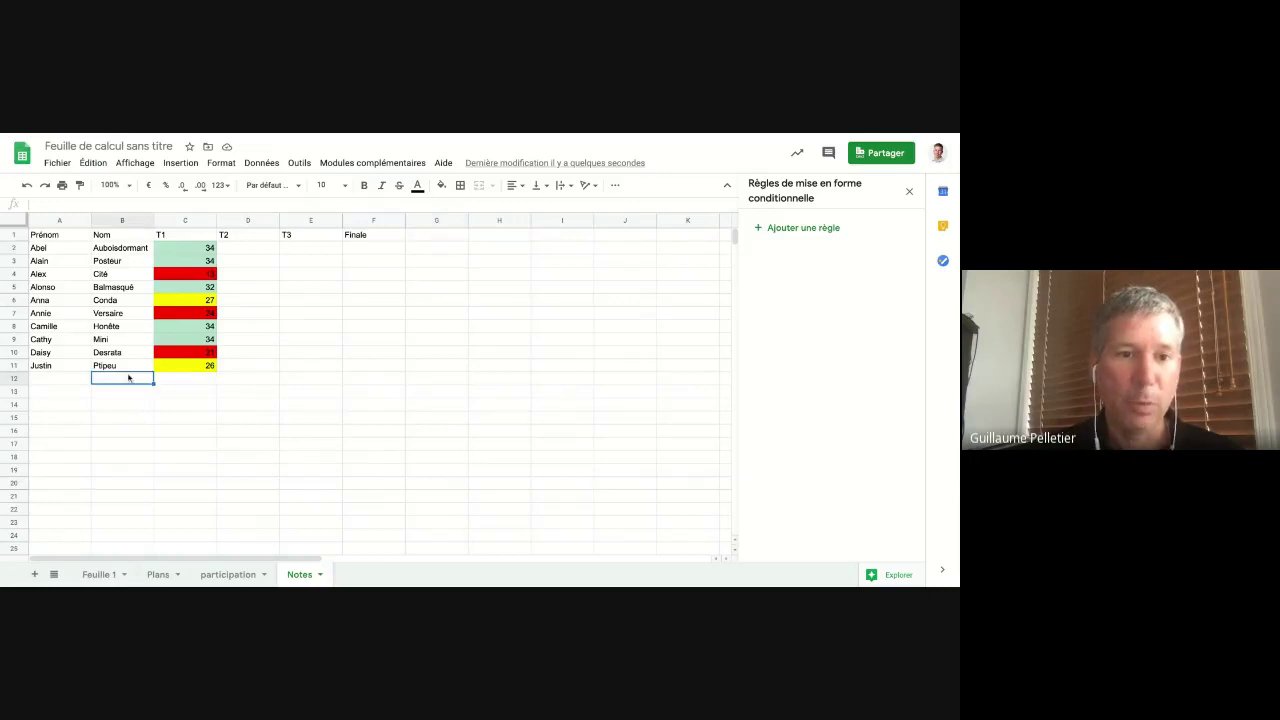
text(=mo)
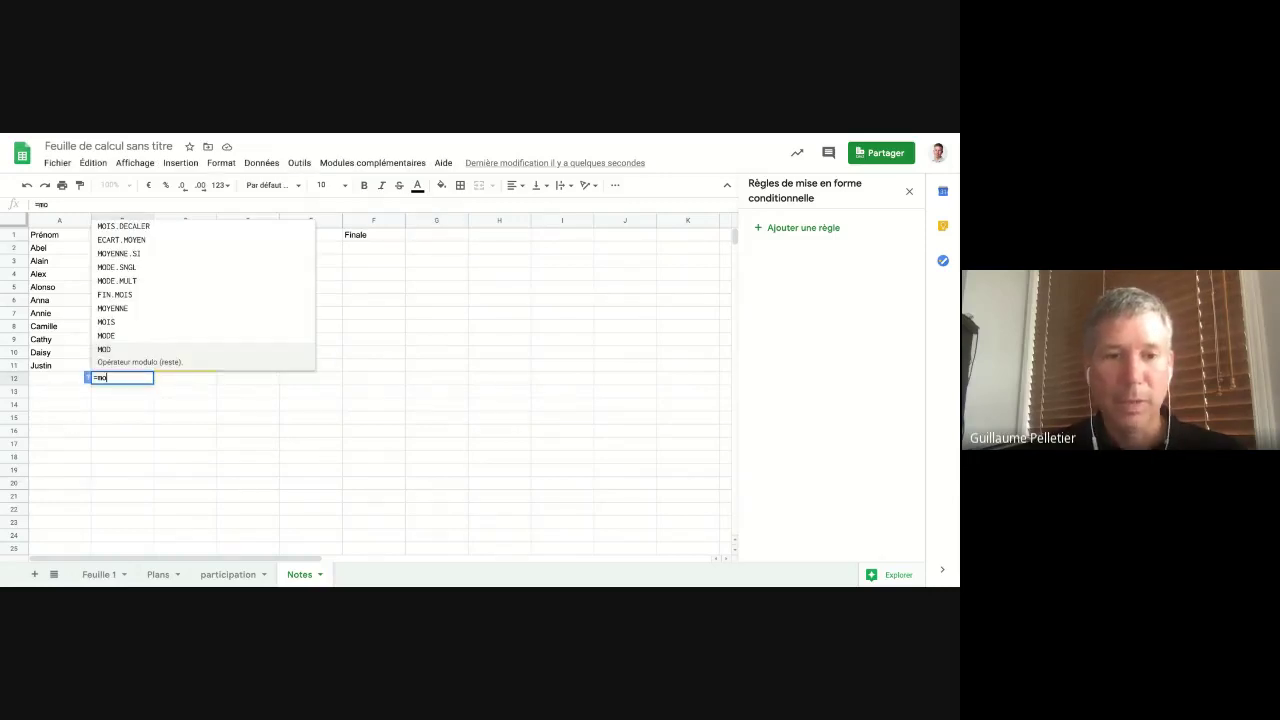
text(yenne)
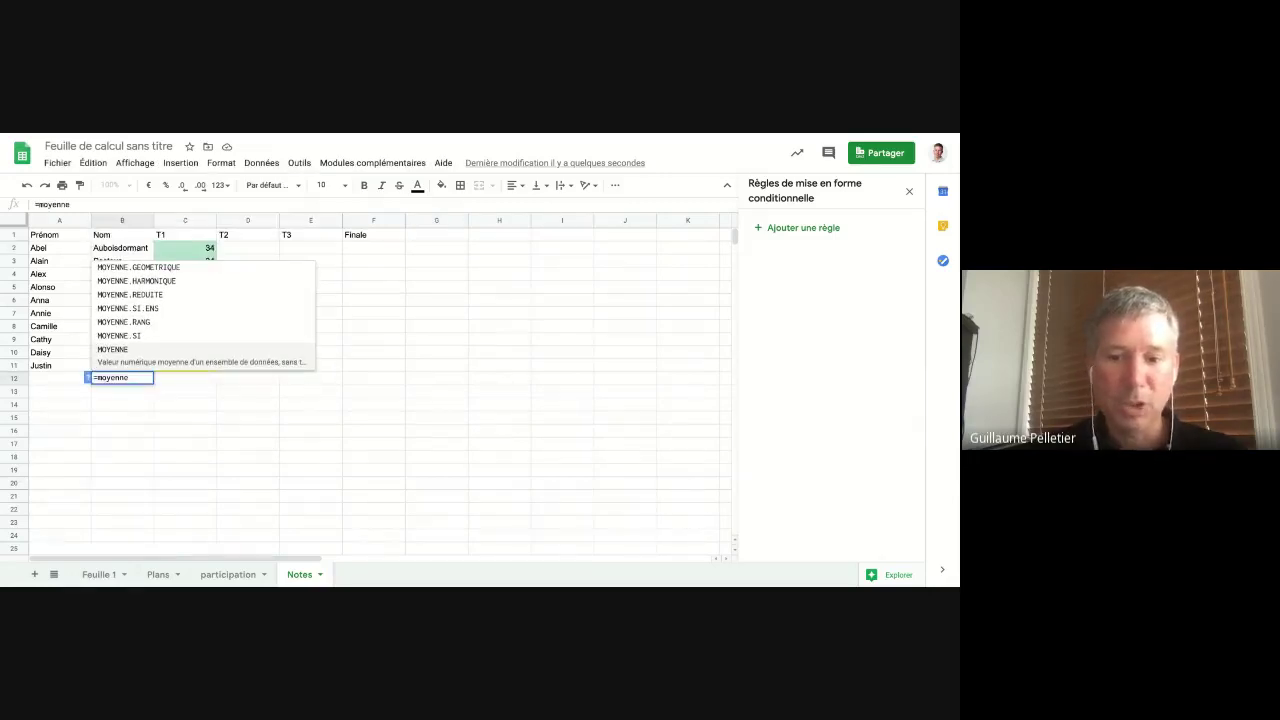
text(()
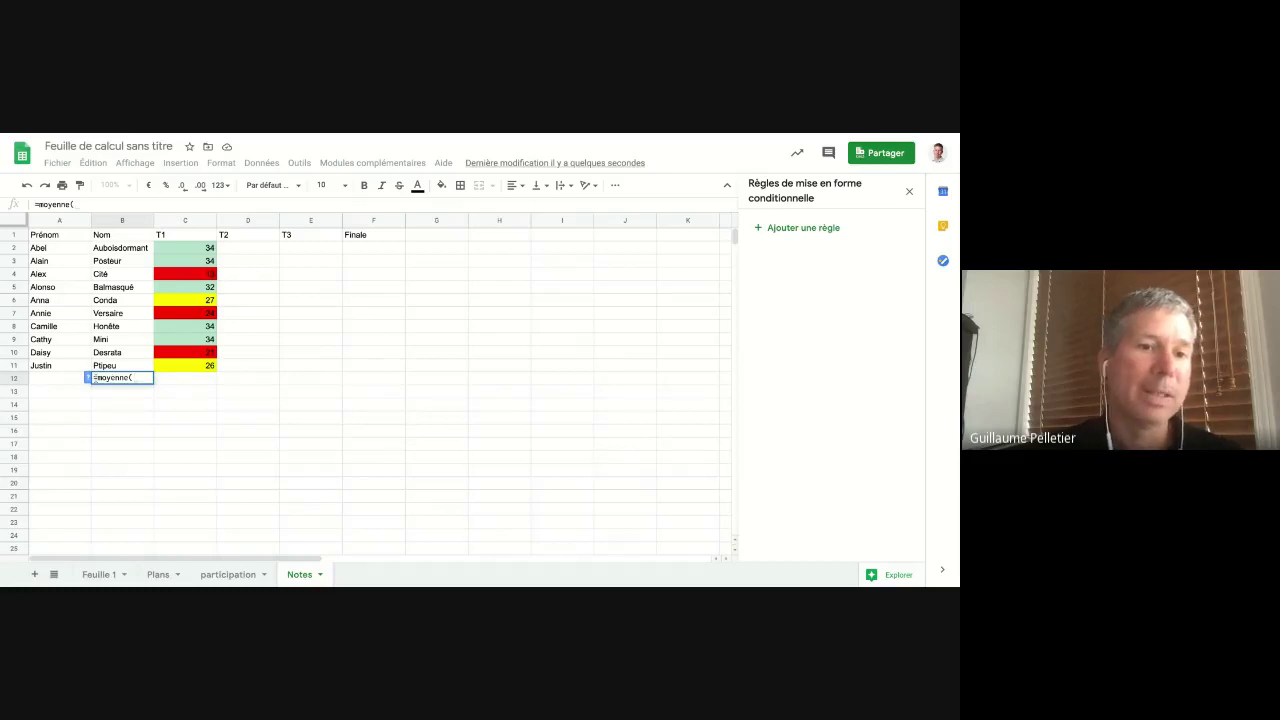
drag(207, 252, 194, 368)
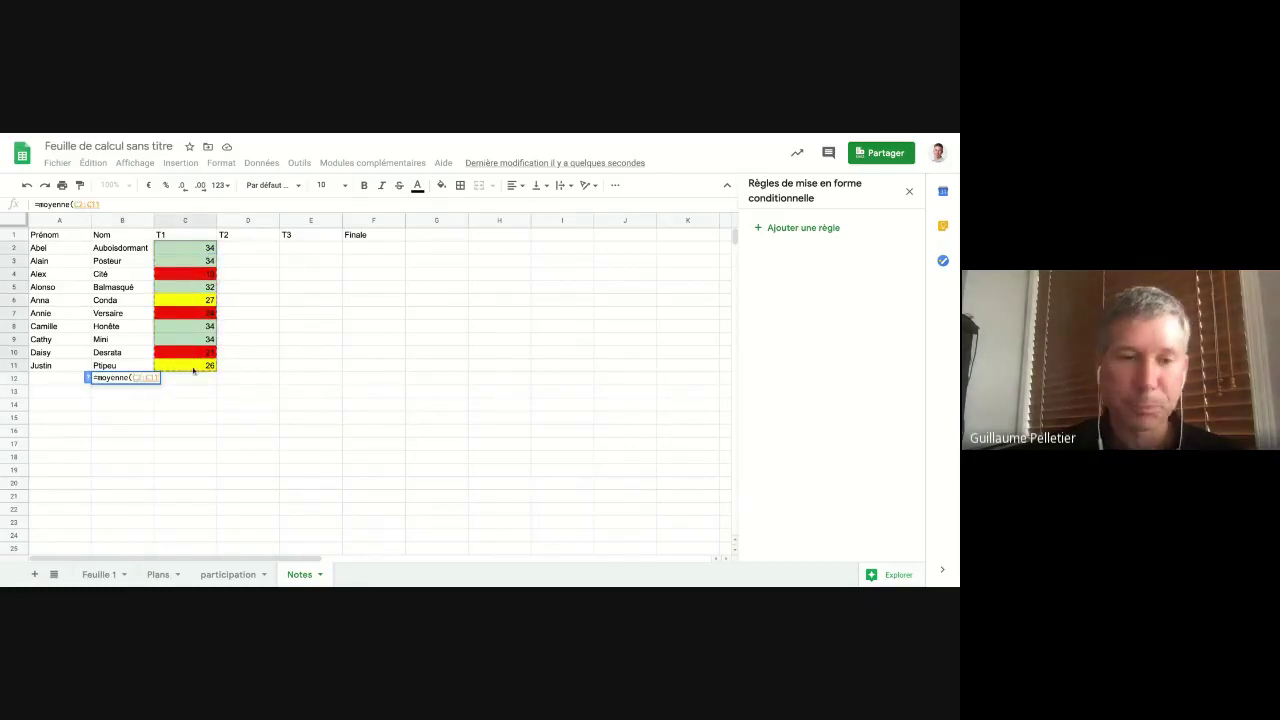
key(Return)
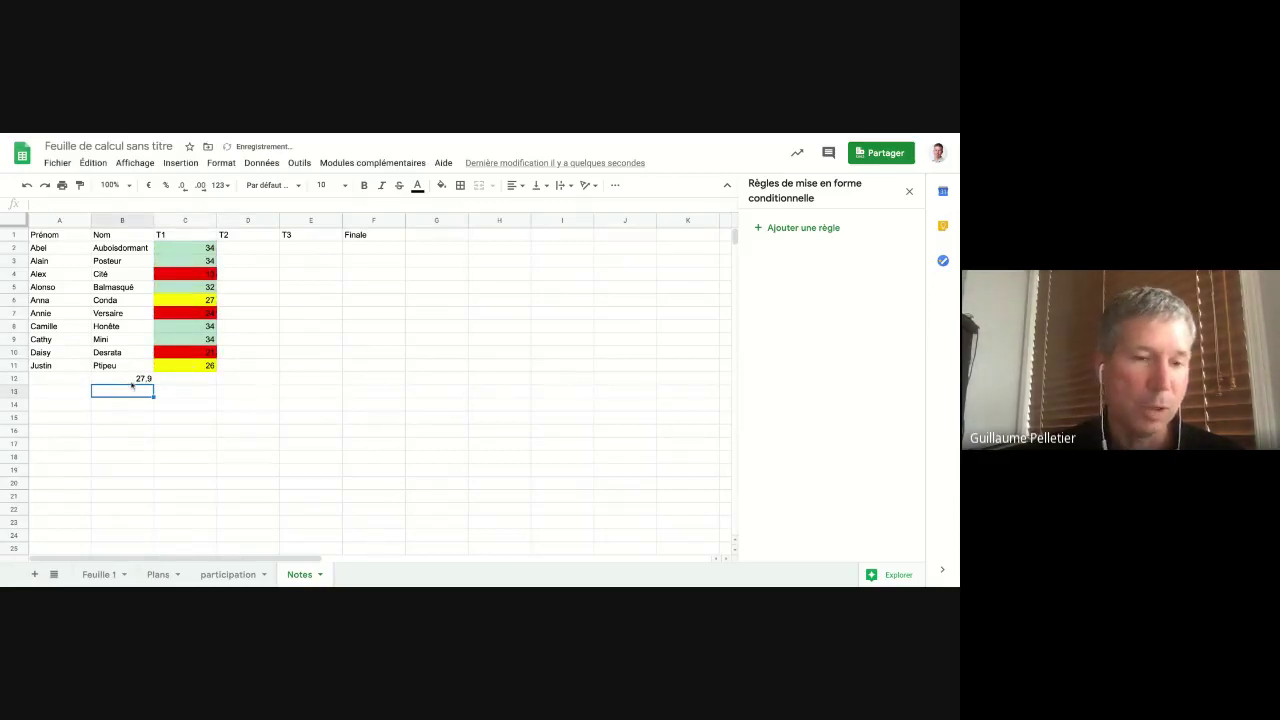
Replace the formula in cell B12 with the label Moyenne.
click(145, 380)
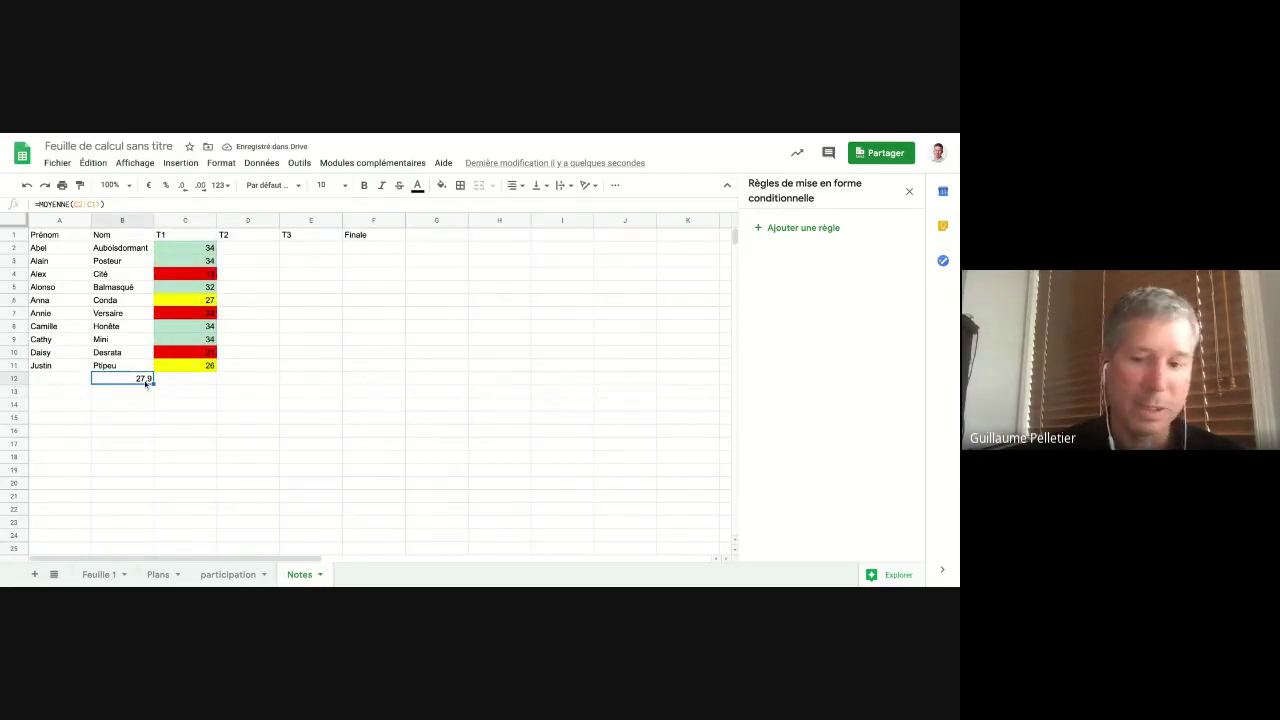
key(Delete)
text(Moyenne)
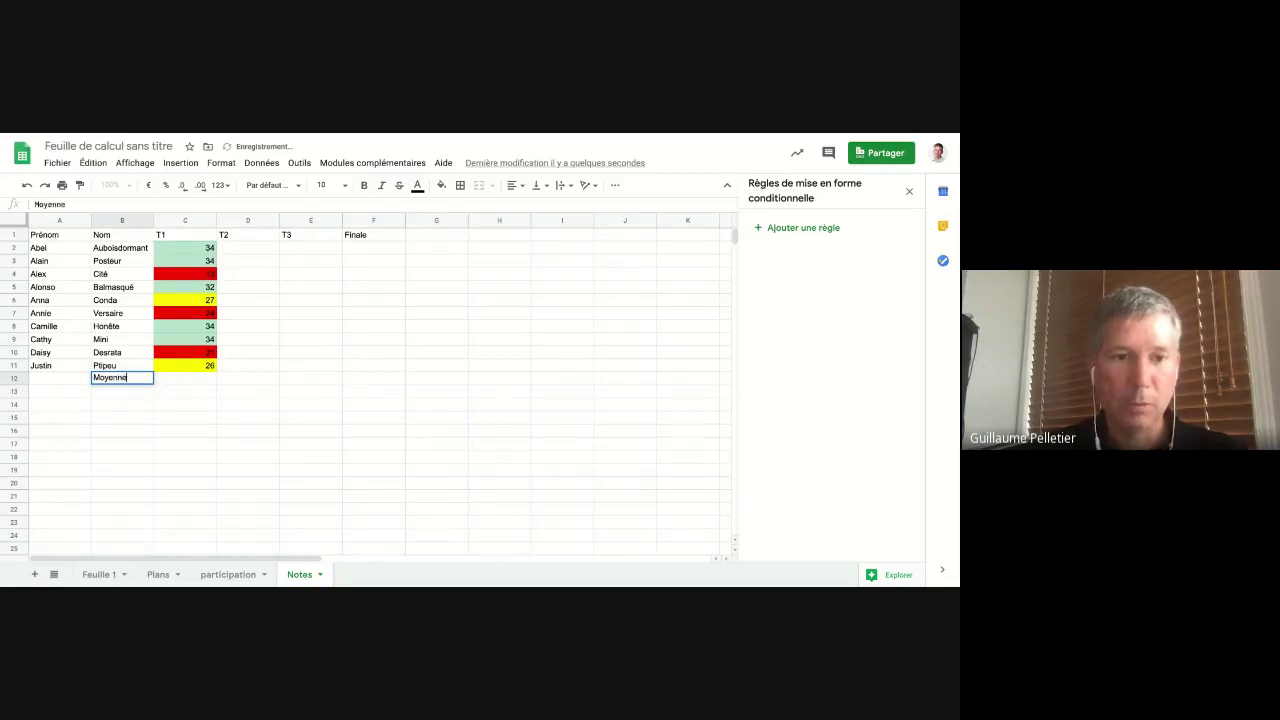
key(Return)
Enter a moyenne formula in cell C12 that averages the T1 marks in C2:C11.
click(177, 380)
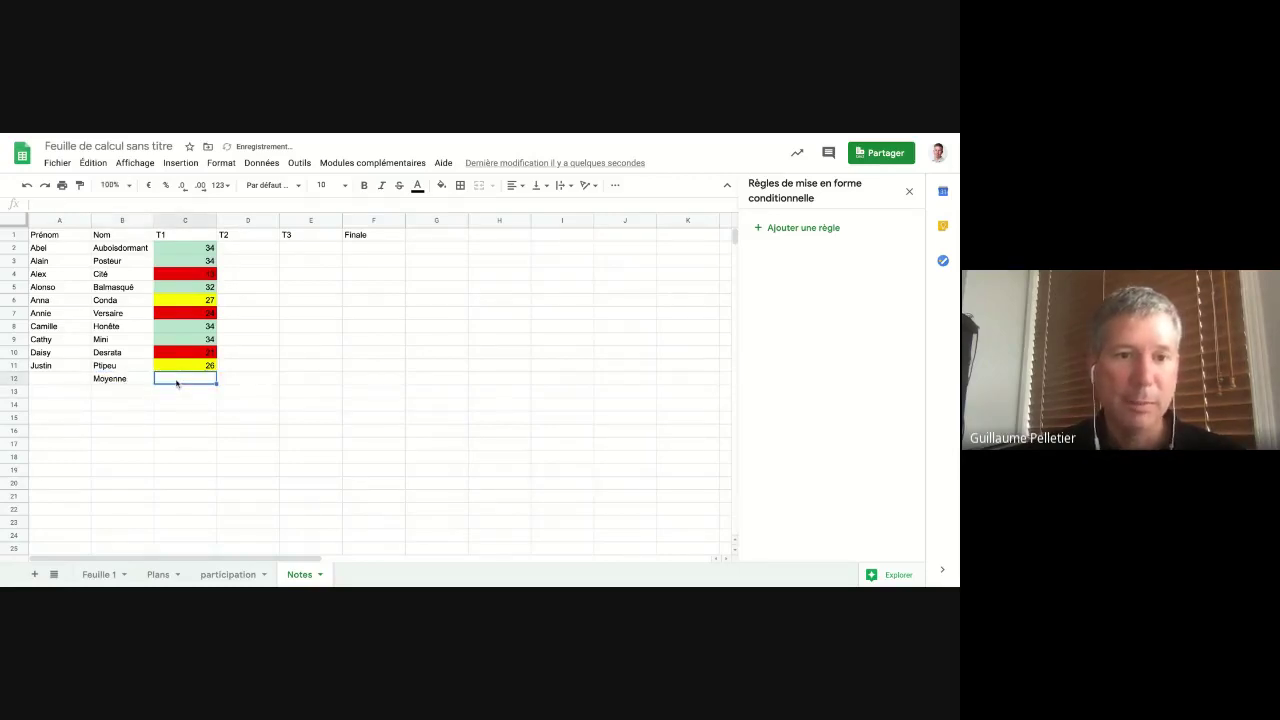
text(=)
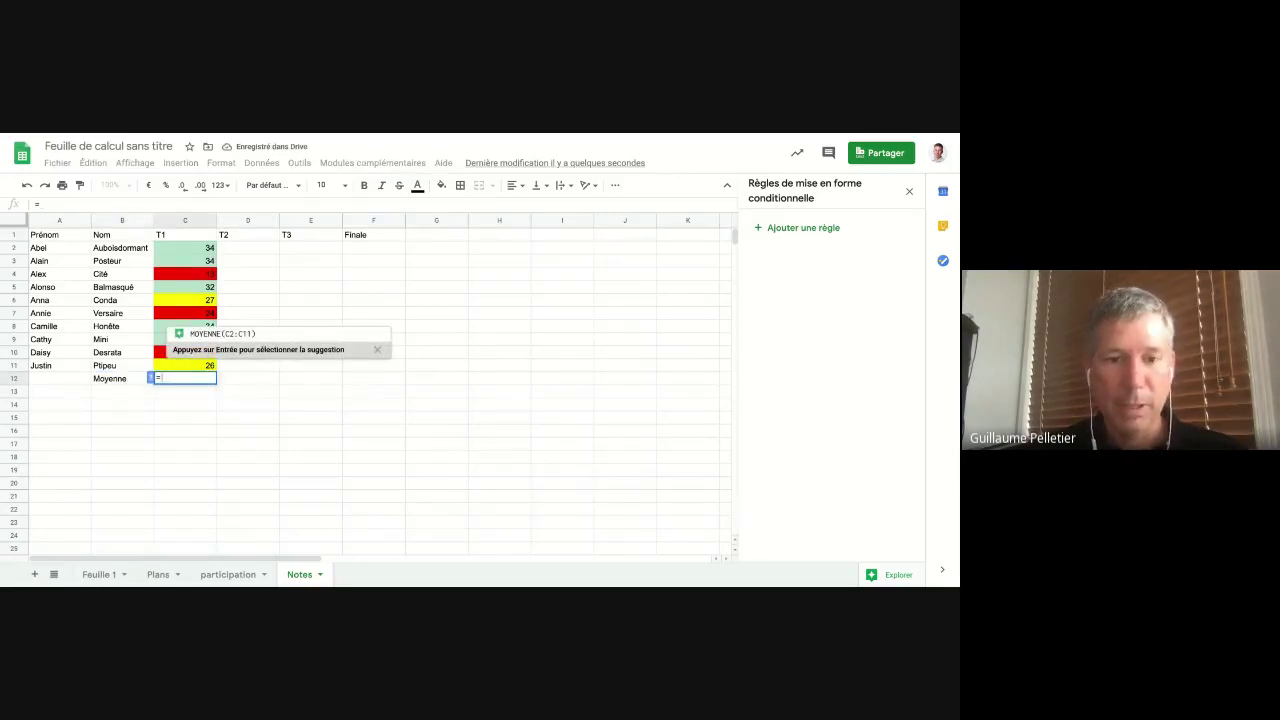
text(moyenne()
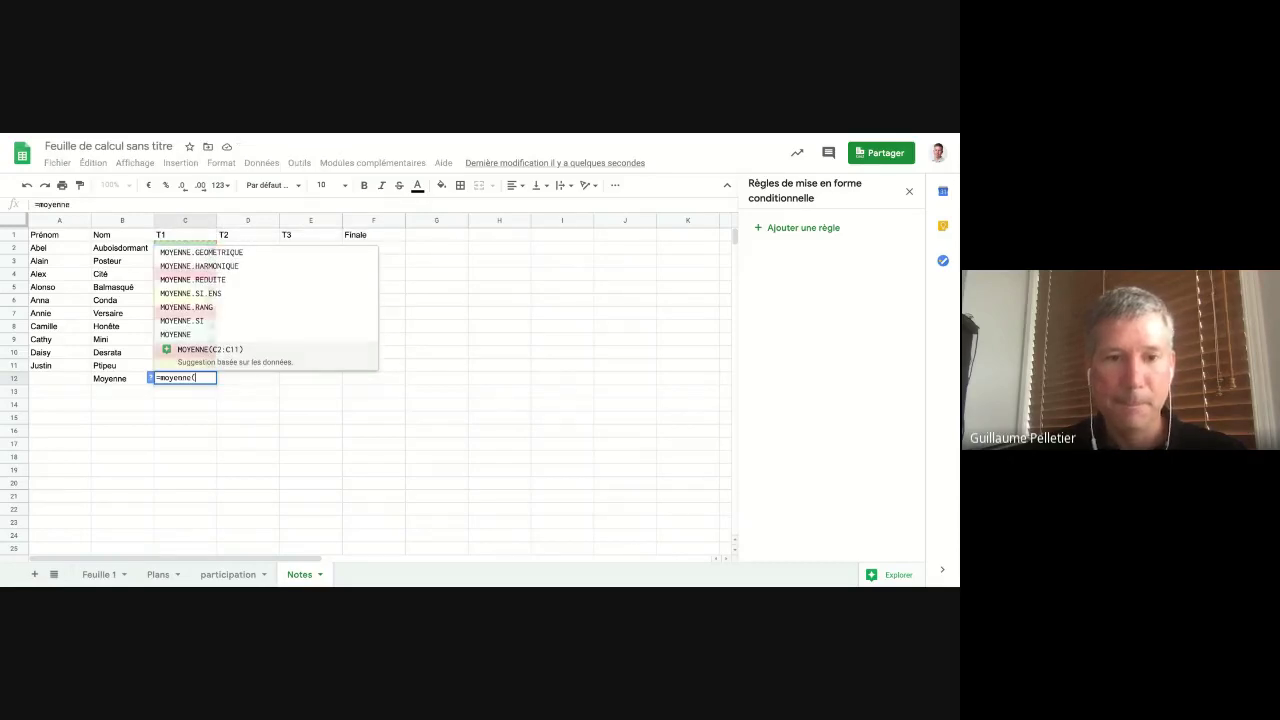
drag(177, 250, 177, 365)
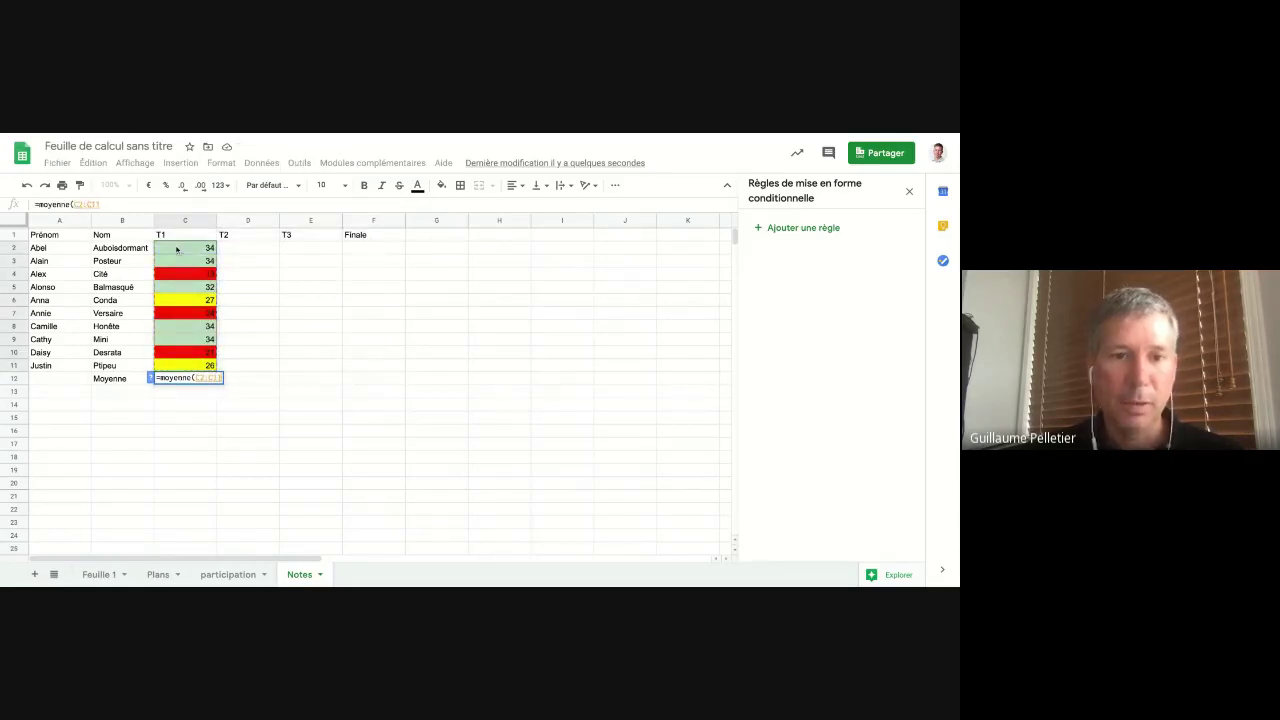
key(Return)
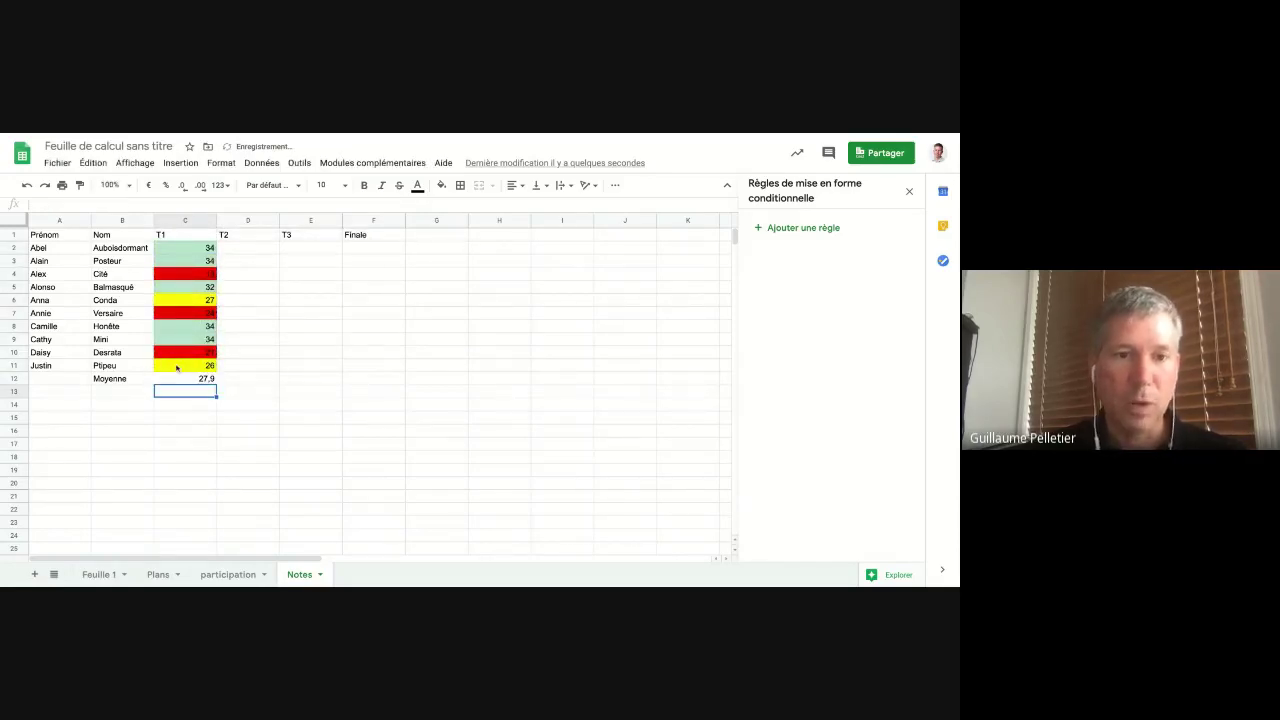
Enter the label Min in cell B13, below the Moyenne label.
click(130, 395)
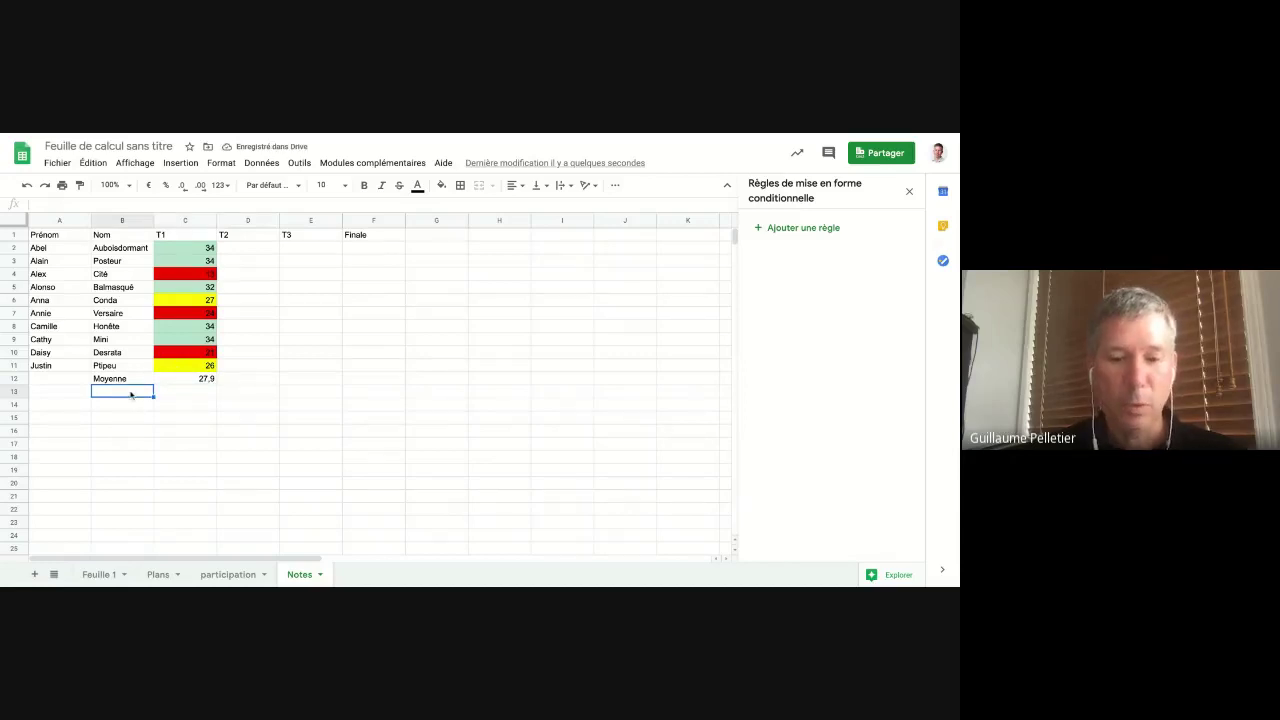
text(Max)
key(BackSpace)
key(BackSpace)
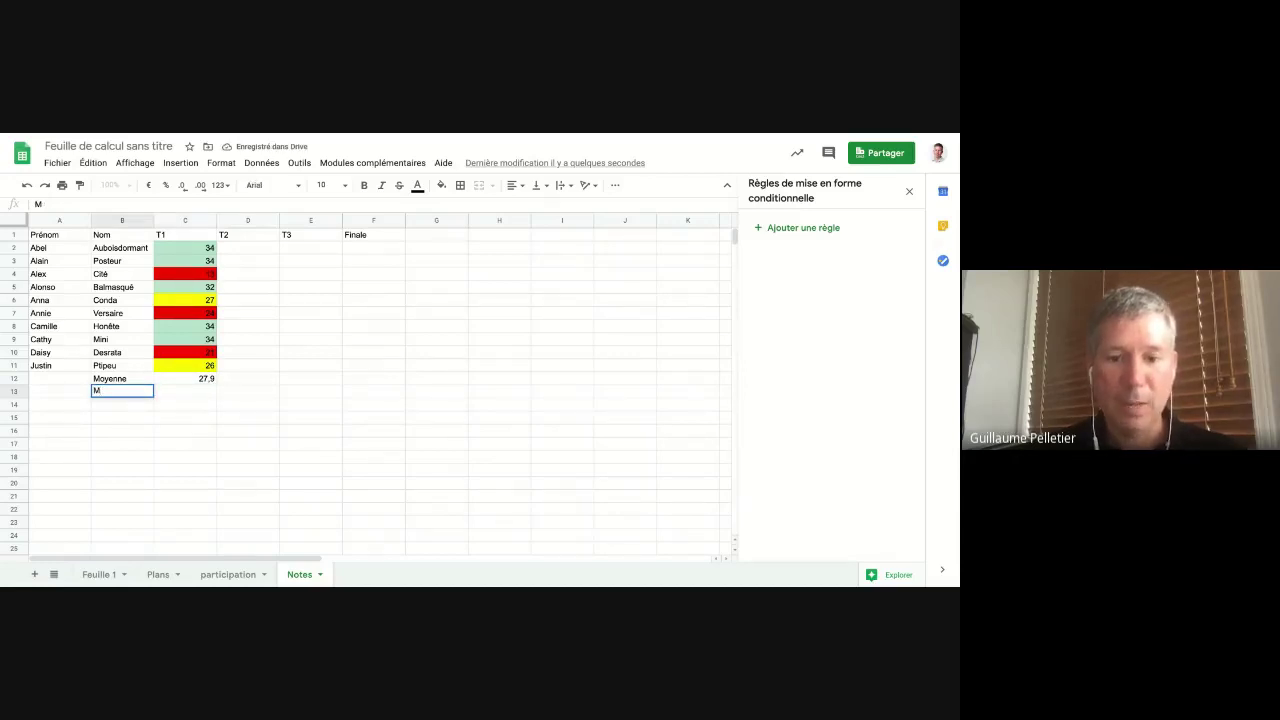
text(in)
key(Return)
Enter a MIN formula in cell C13 over the T1 marks in C2:C11 and reselect the cell to check it.
key(Right)
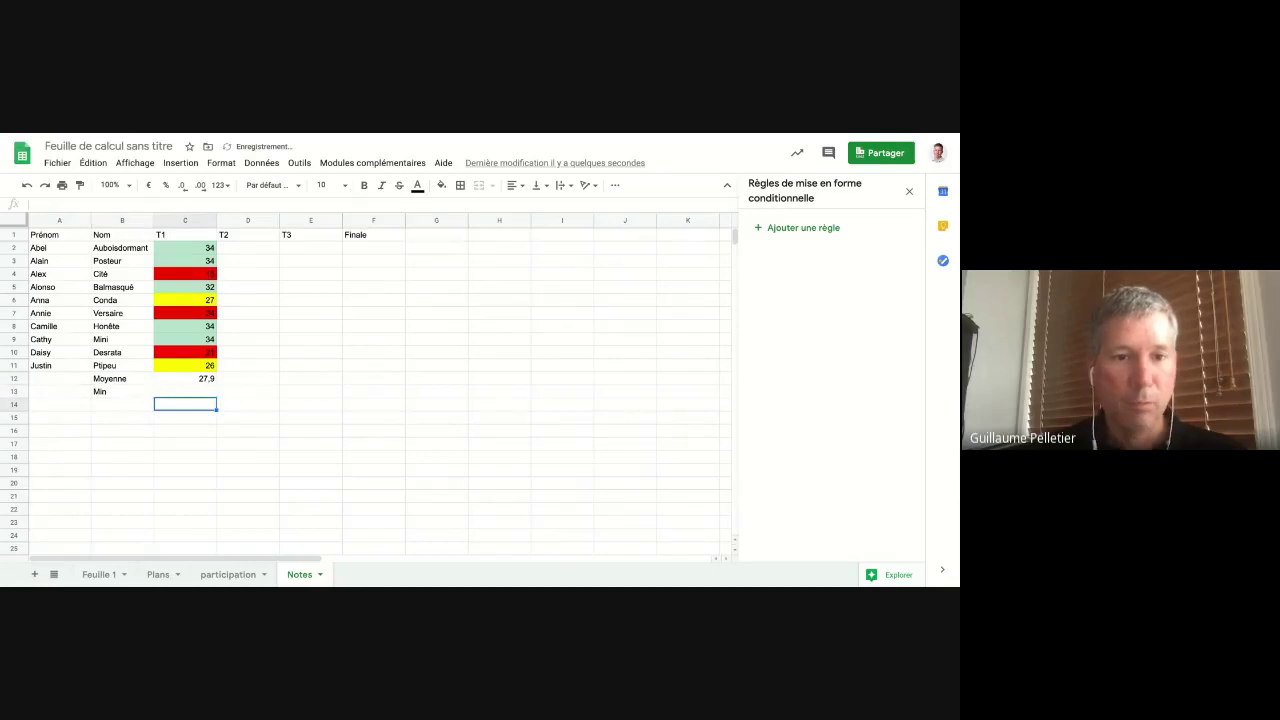
key(Up)
text(=min)
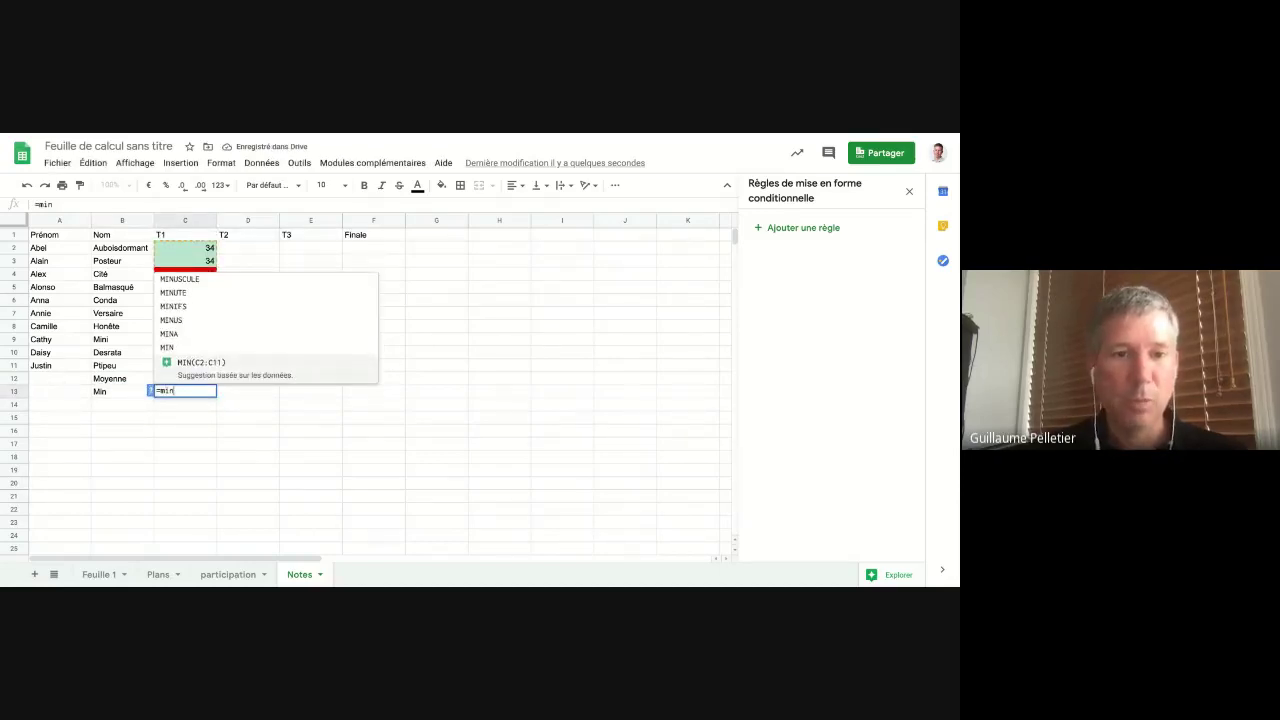
click(190, 350)
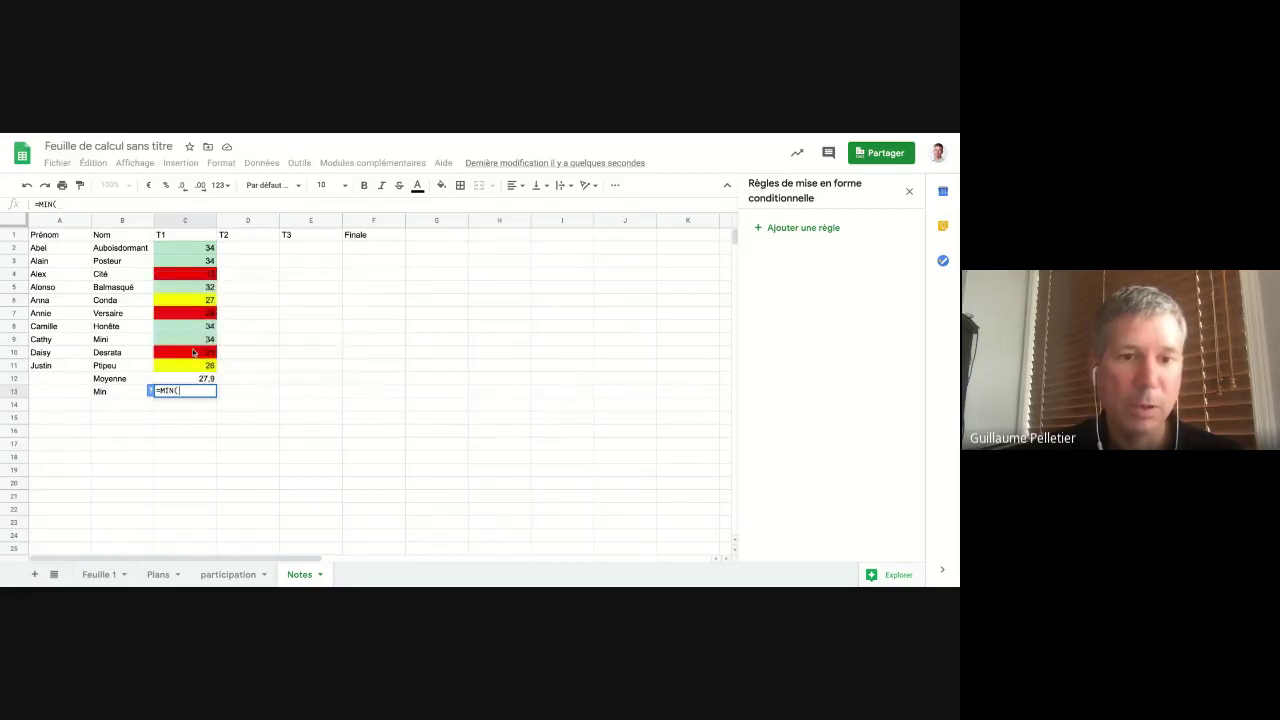
drag(196, 247, 200, 371)
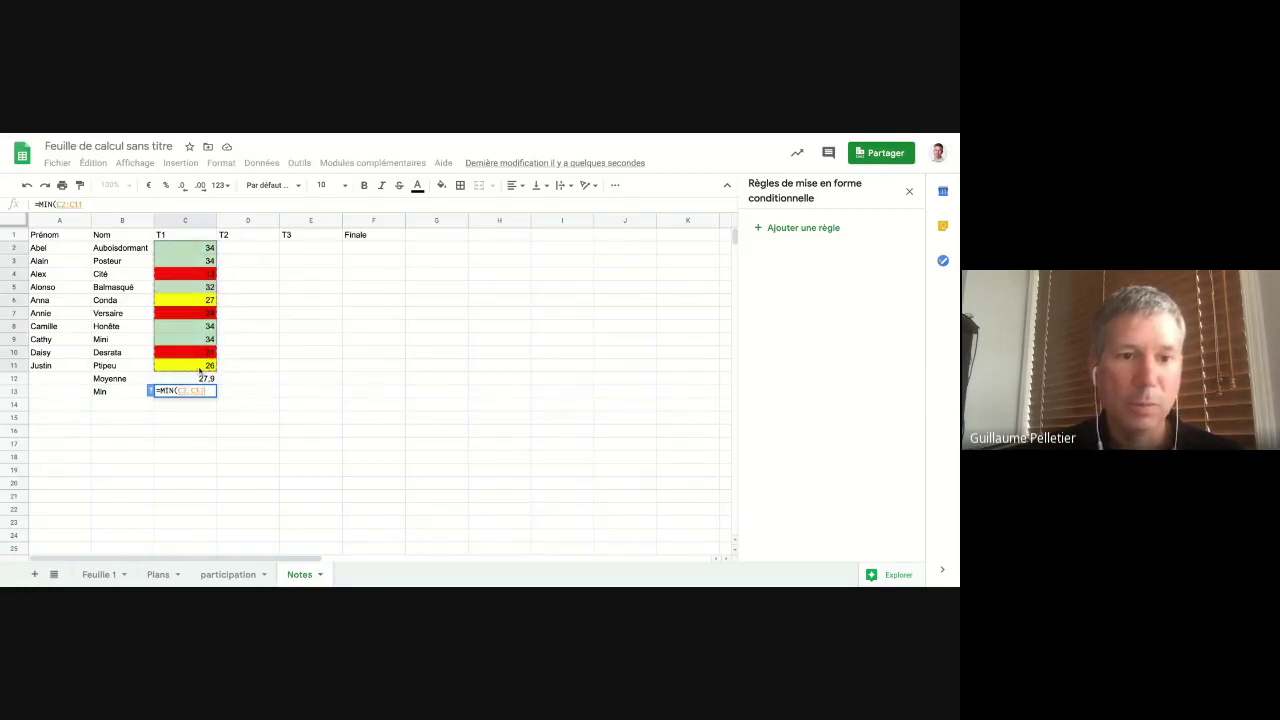
key(Return)
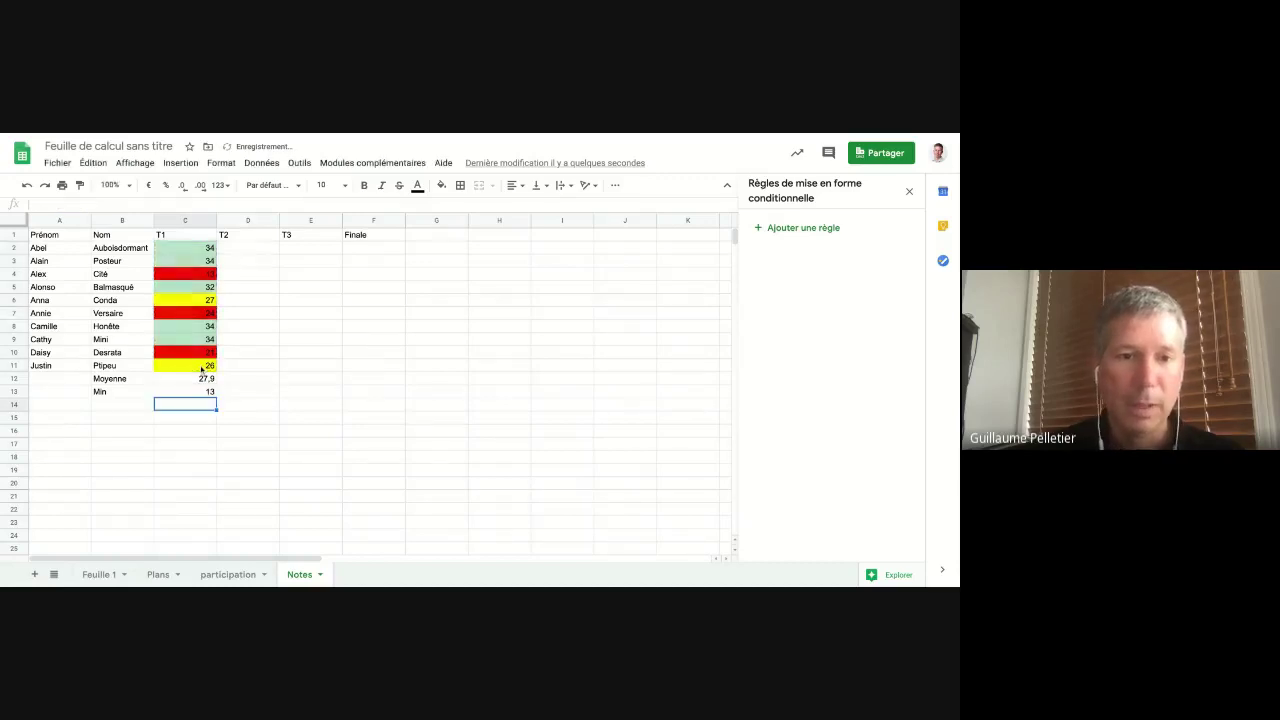
click(180, 394)
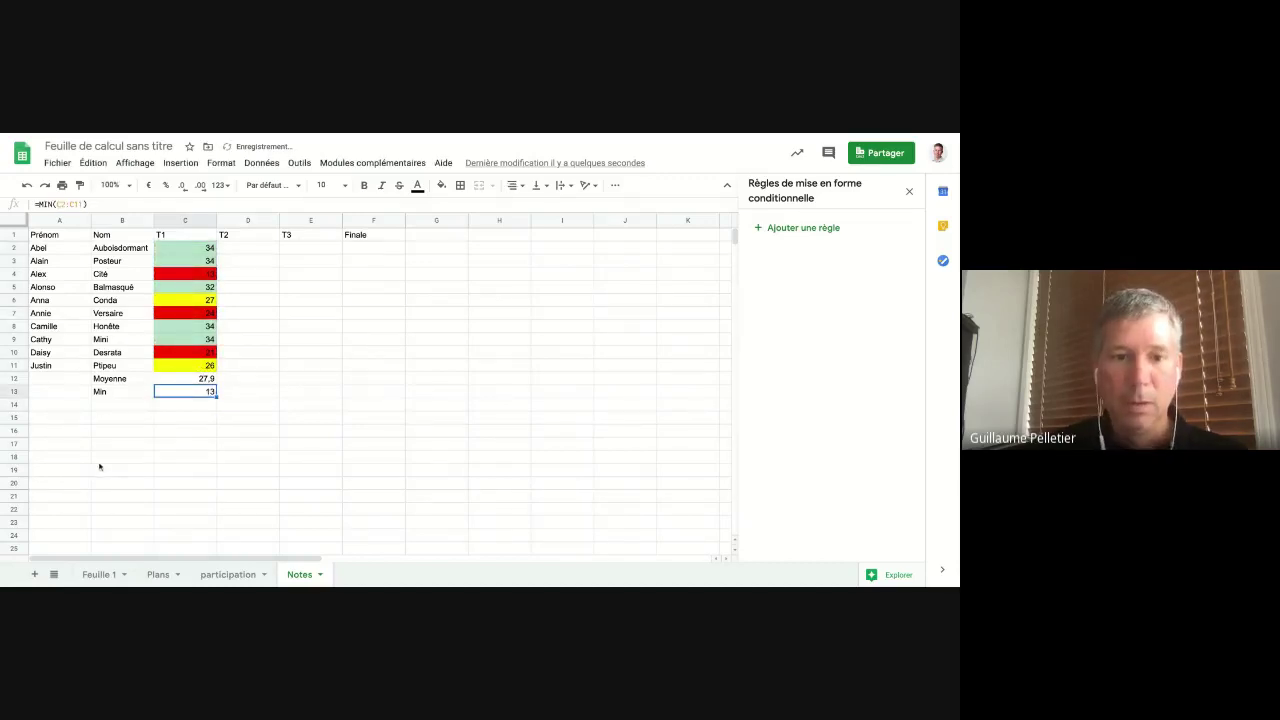
click(114, 379)
click(180, 392)
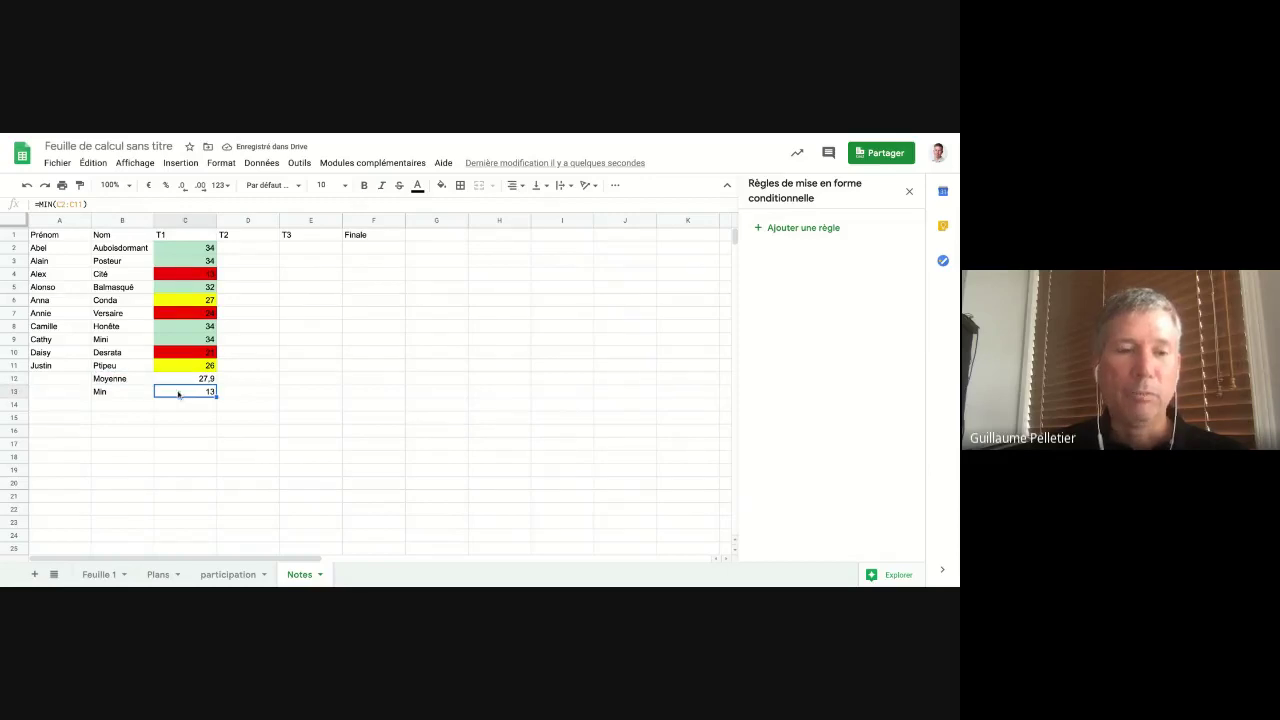
Select the T1 marks in C2:C11 and close the conditional formatting rules.
click(194, 248)
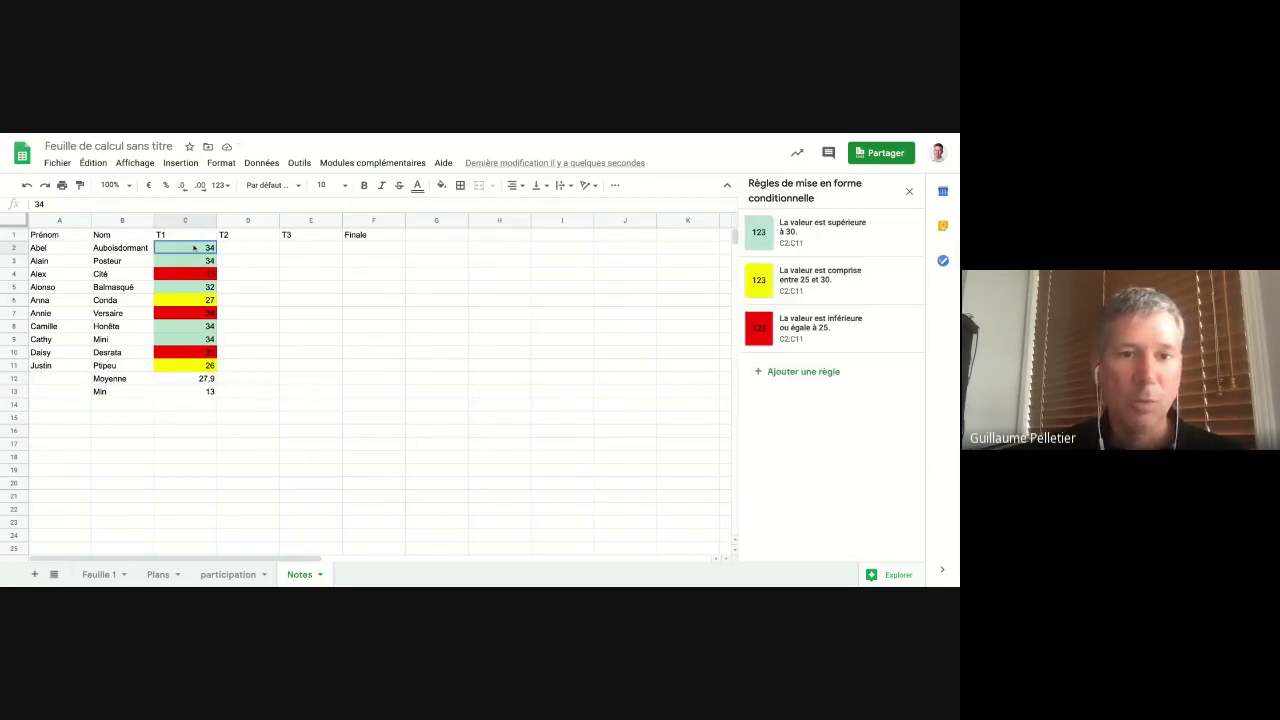
drag(194, 248, 210, 366)
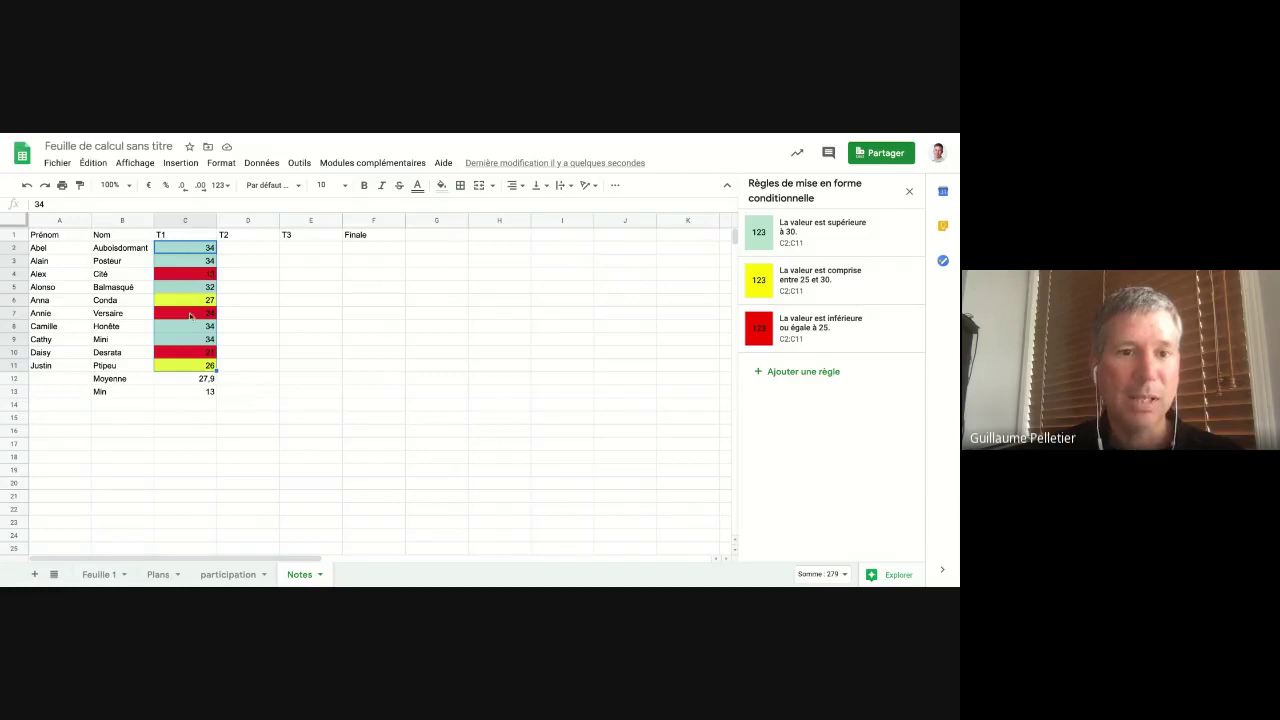
click(908, 194)
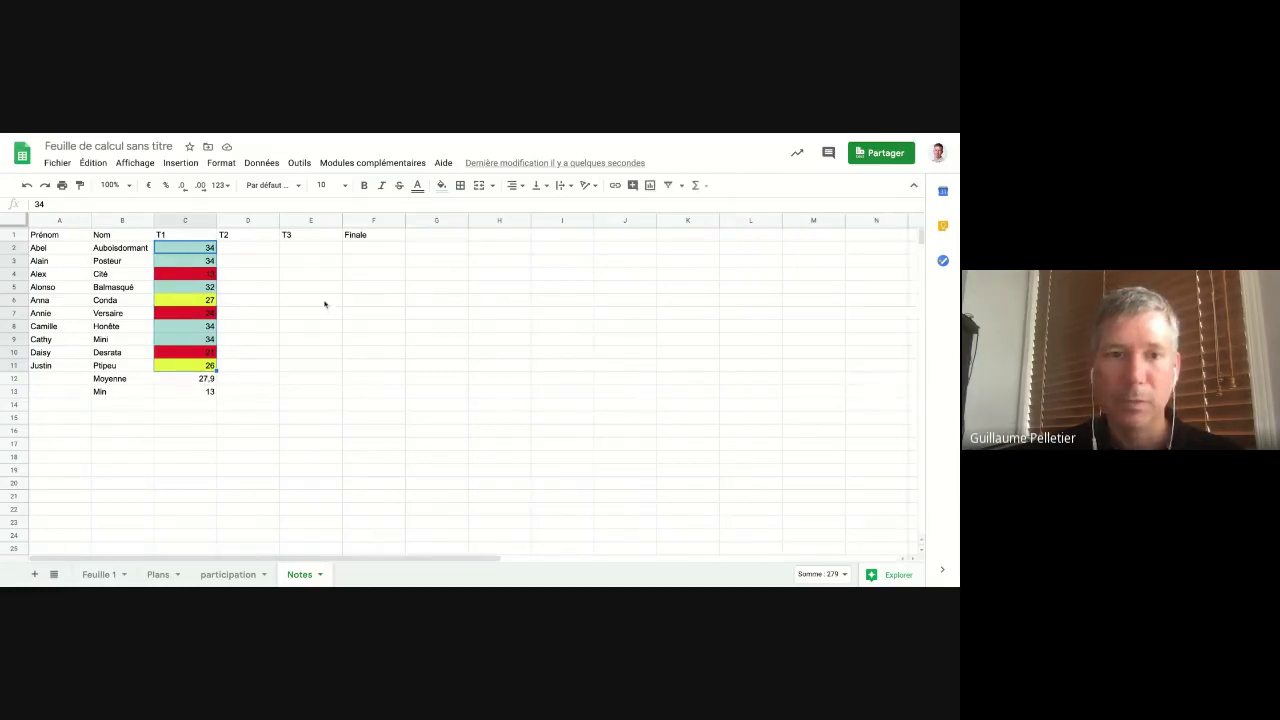
Open Explorer for the T1 marks in C2:C11 and examine its statistics, formatting suggestions and suggested charts.
click(899, 577)
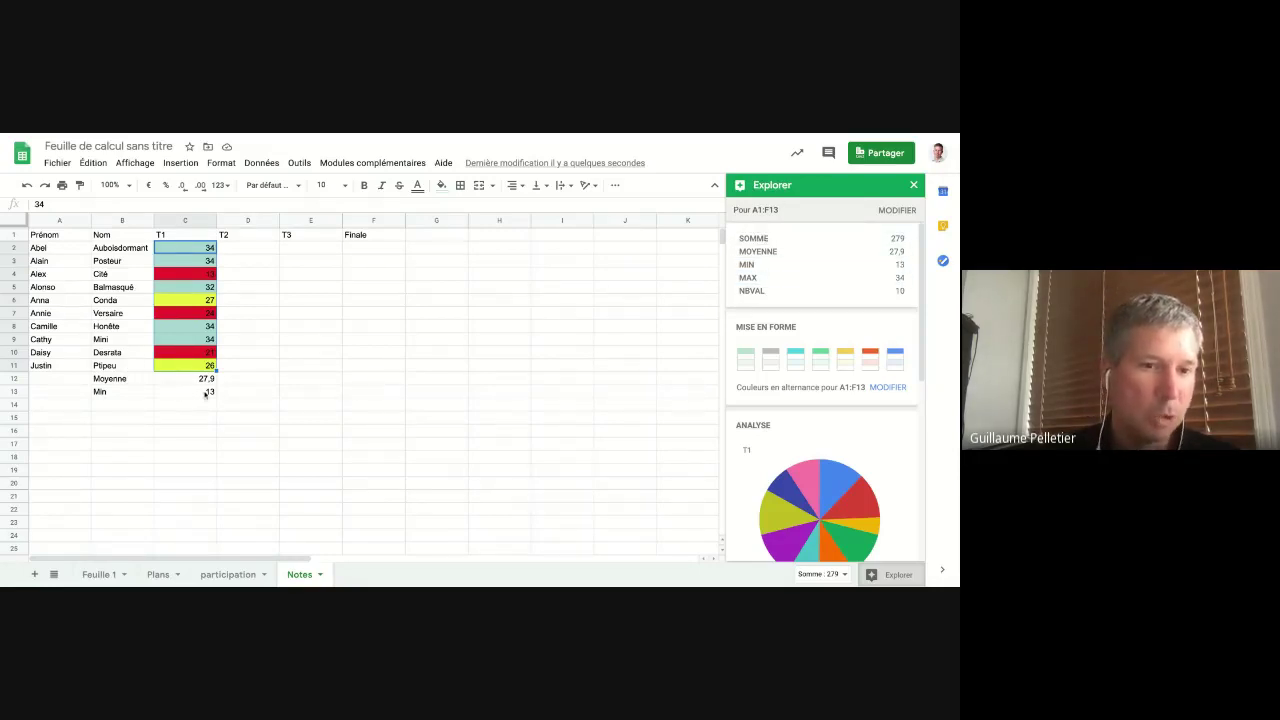
click(257, 392)
drag(185, 248, 185, 365)
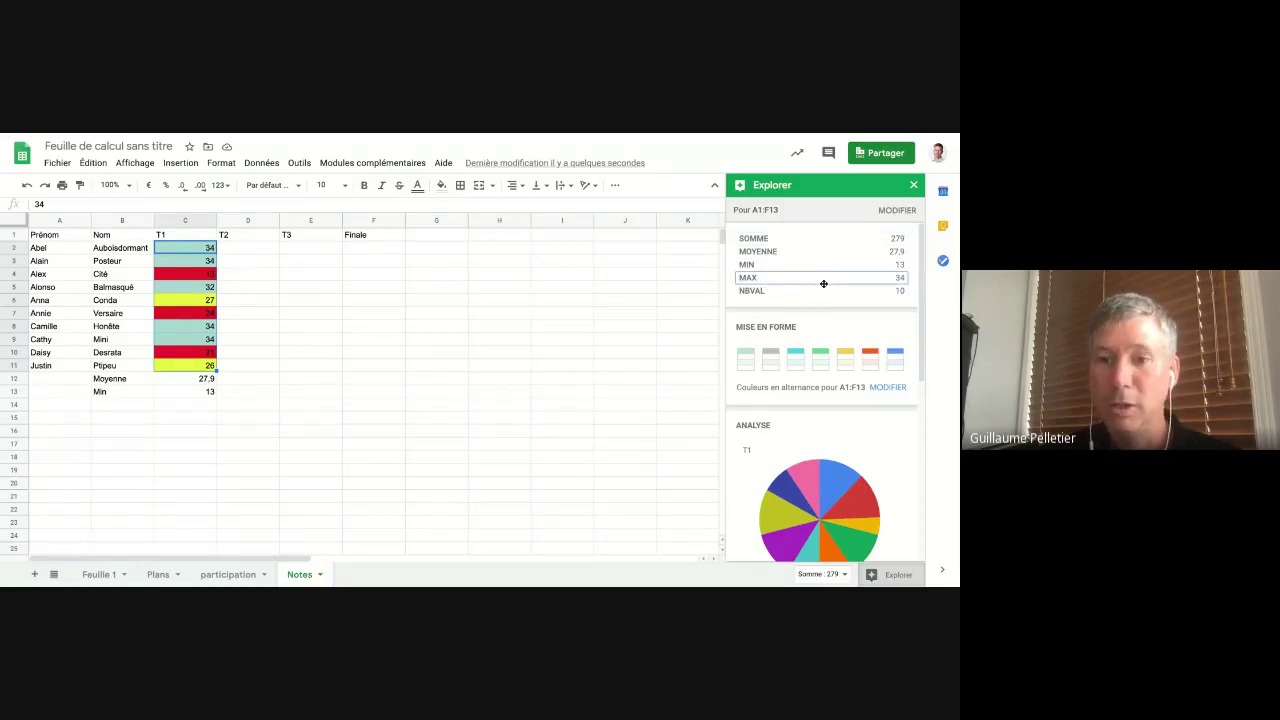
scroll(823, 284, down, 5)
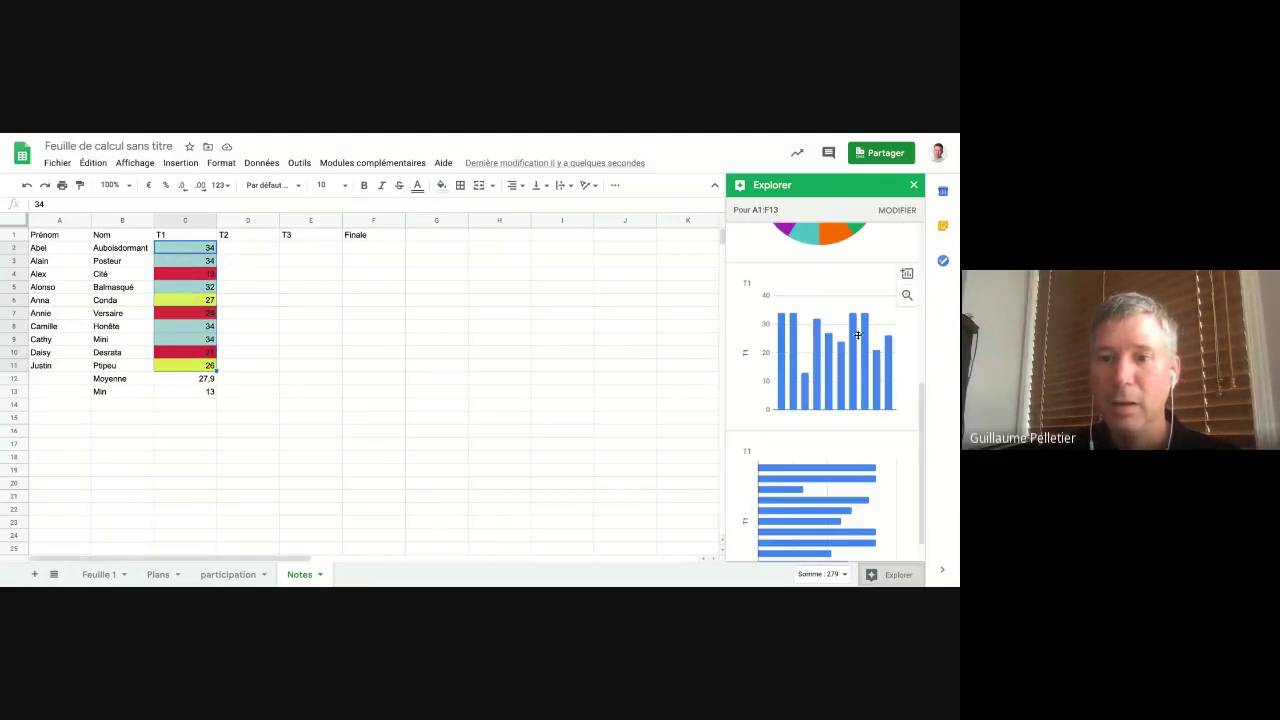
scroll(842, 305, down, 1)
mouse_move(778, 330)
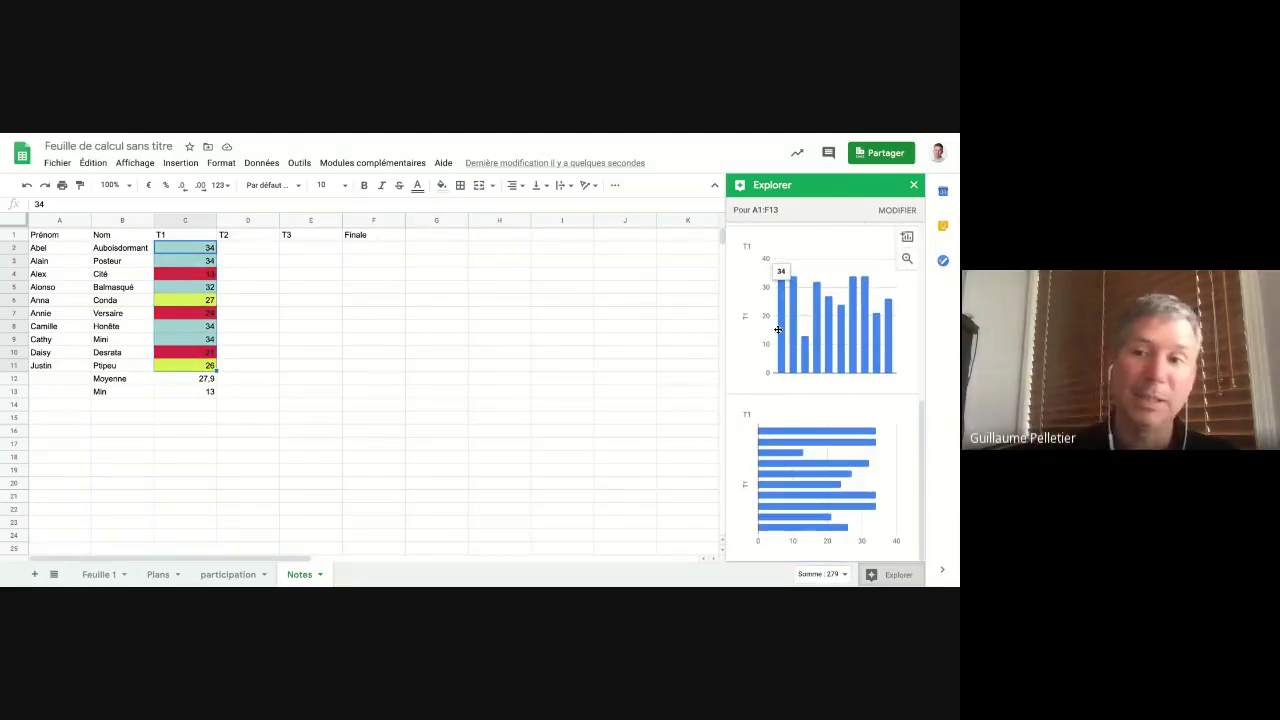
scroll(811, 340, up, 6)
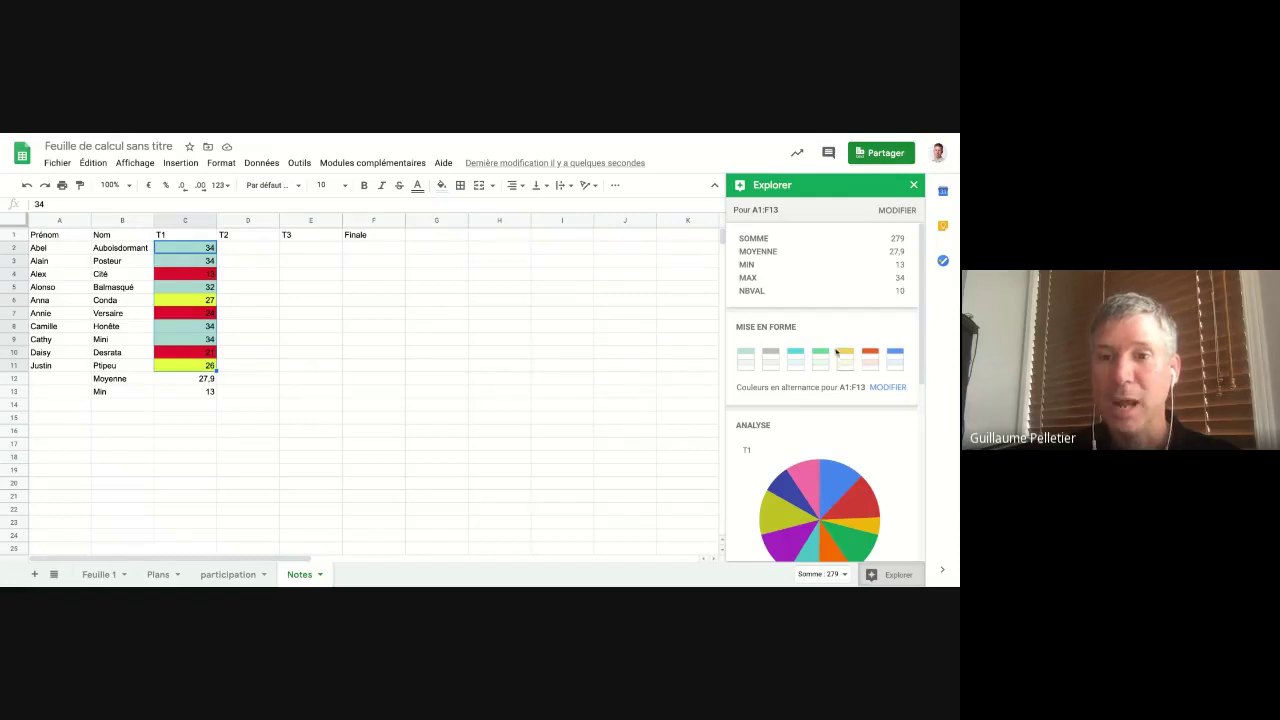
Insert the suggested T1 column chart into the sheet, delete it again and close Explorer.
scroll(810, 340, down, 5)
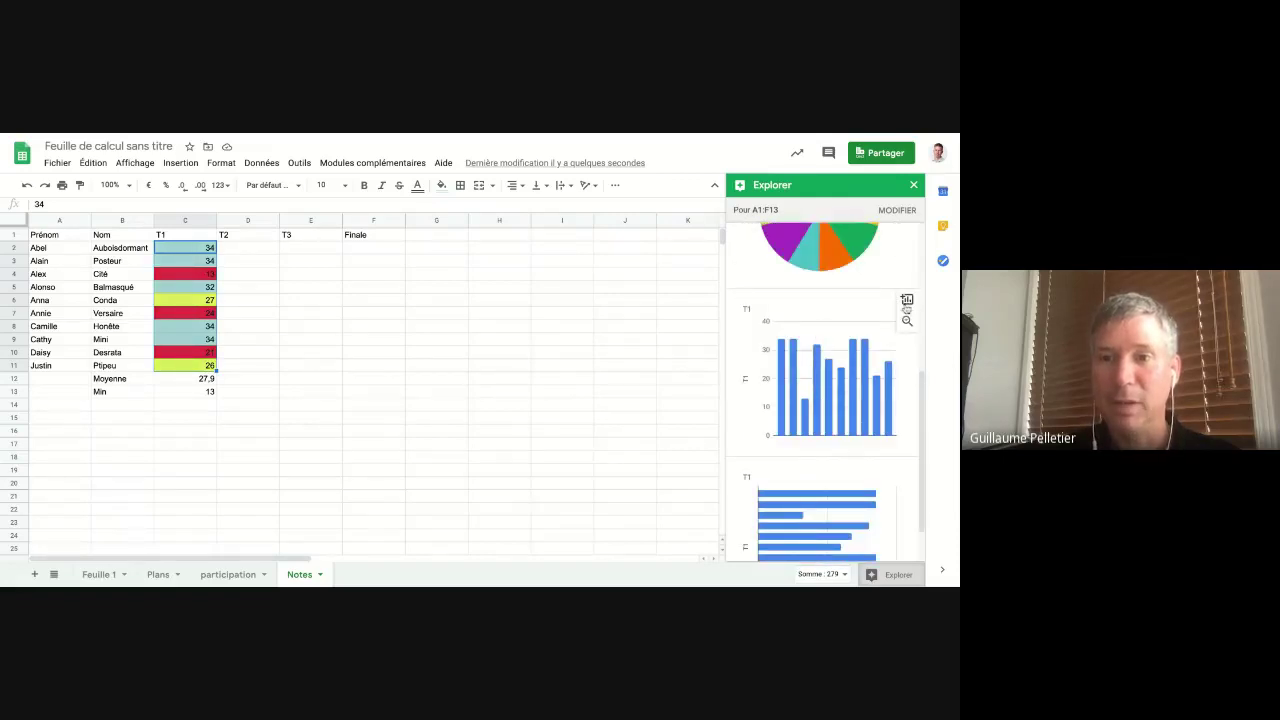
click(907, 300)
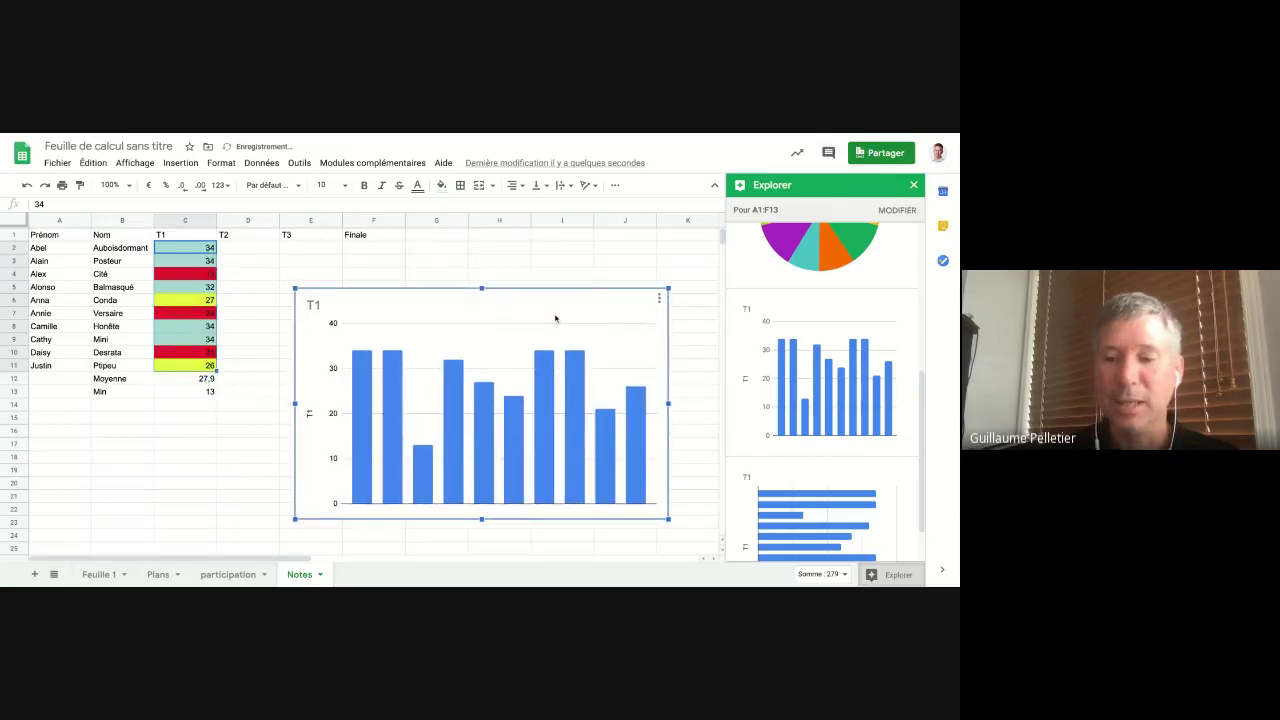
key(Delete)
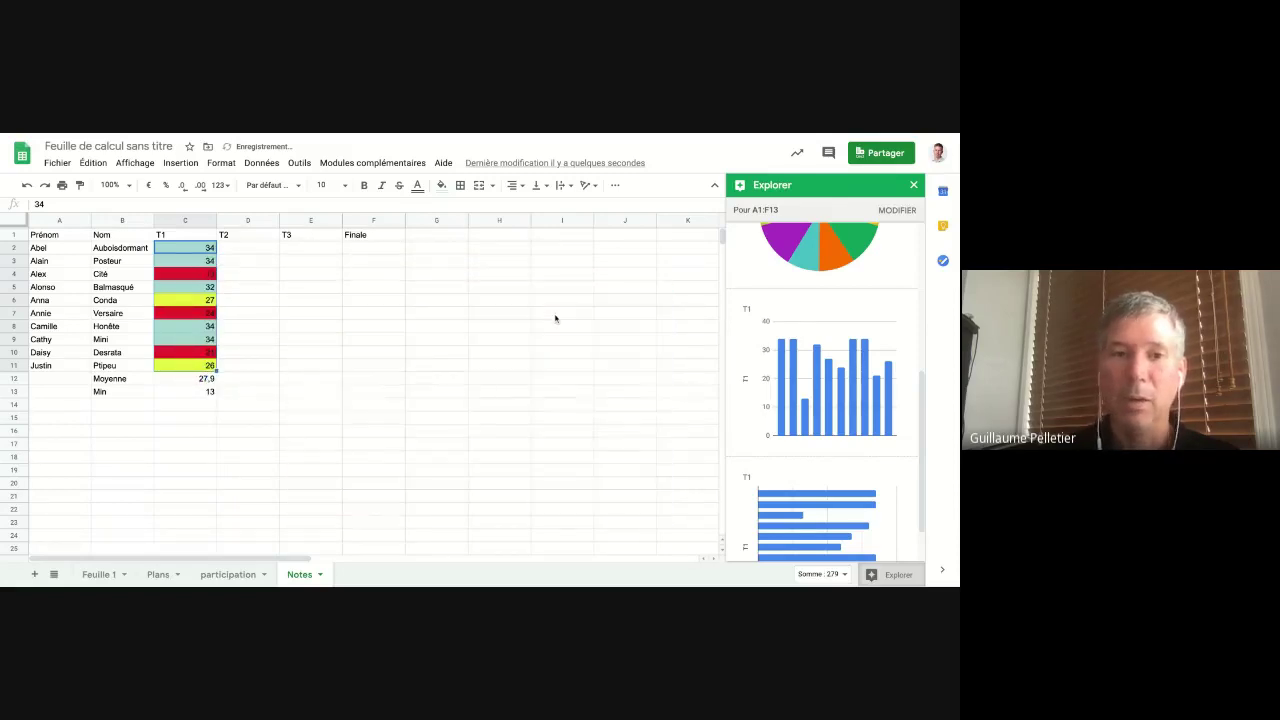
click(914, 186)
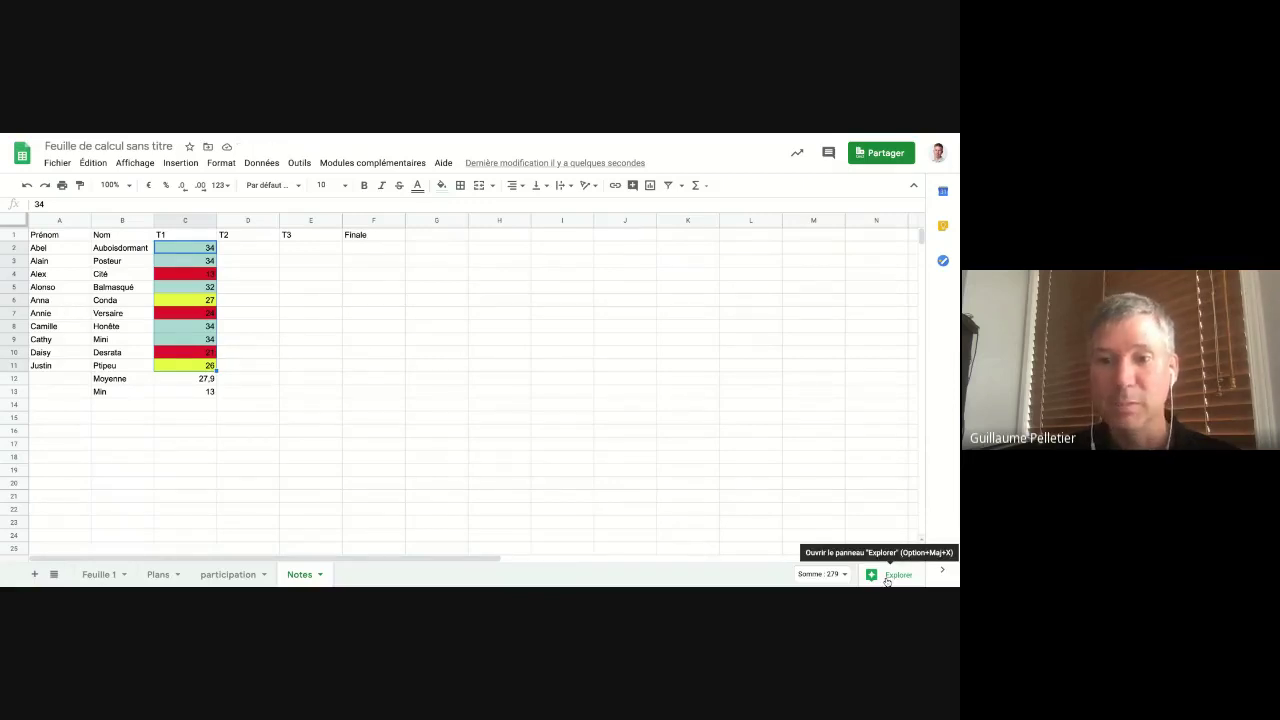
click(835, 574)
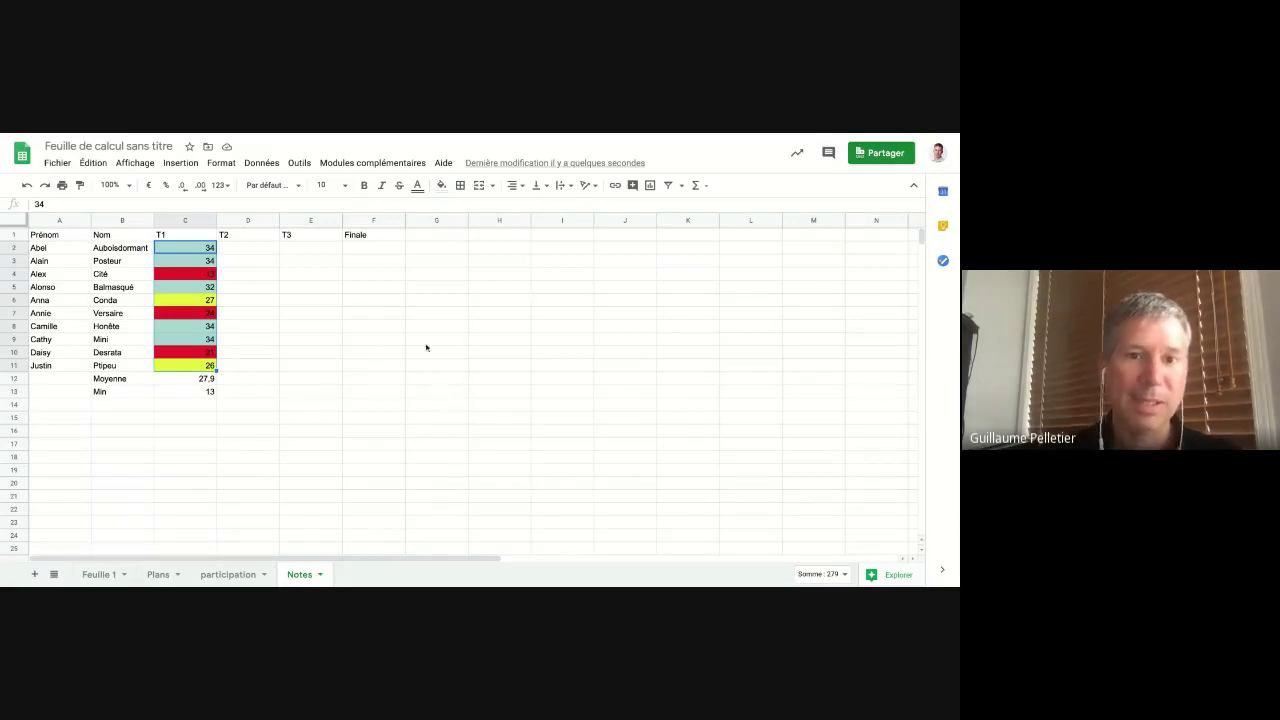
Start an SI formula in cell G2 that tests C2<24 and returns "échec" when true.
click(436, 247)
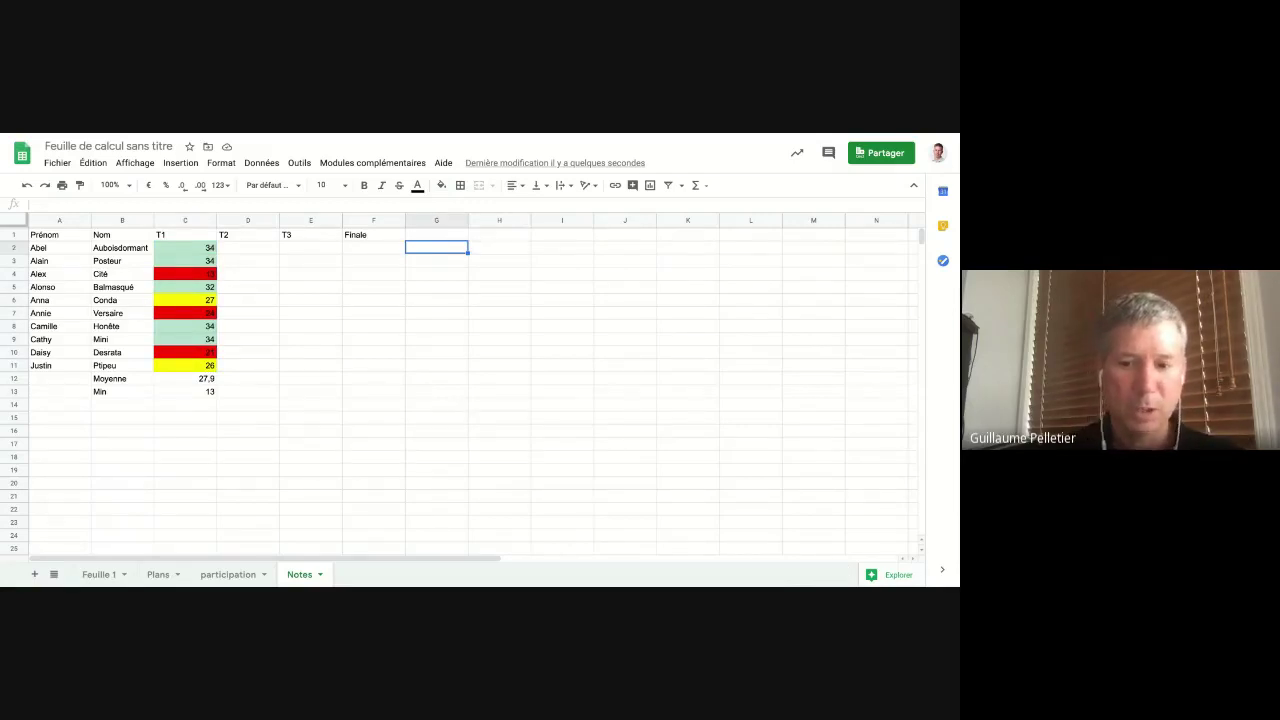
text(=si)
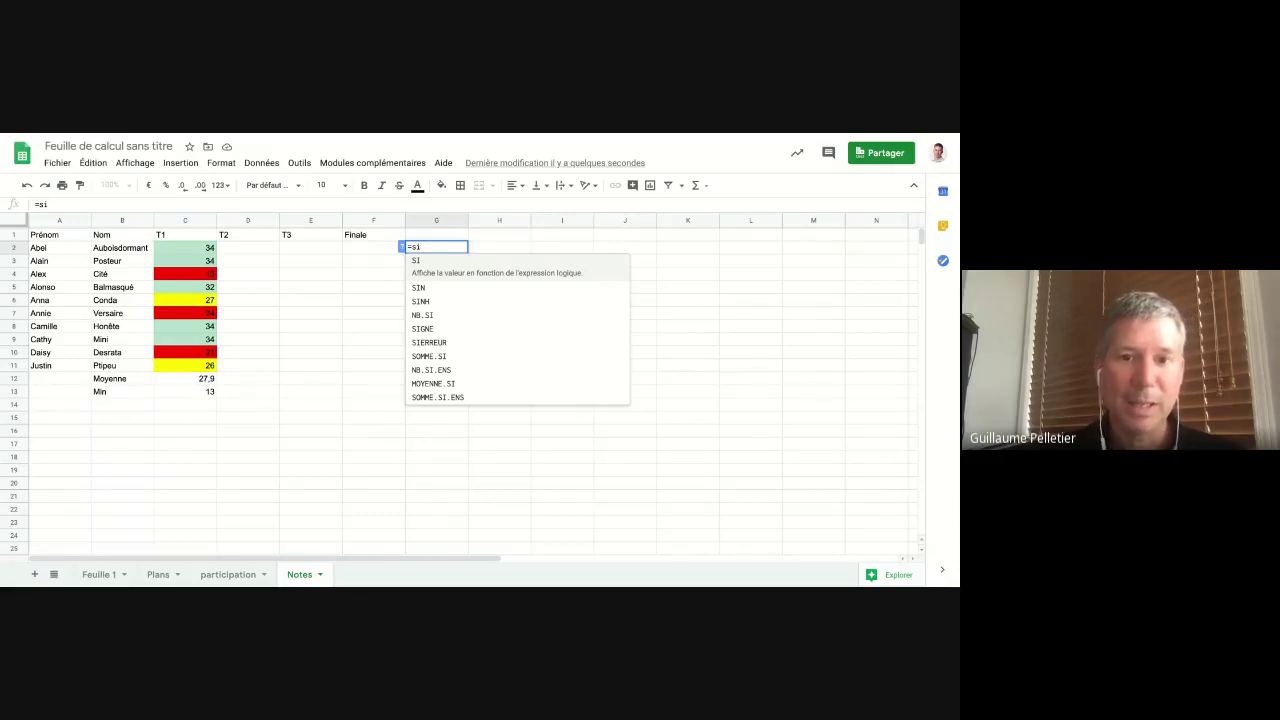
text(()
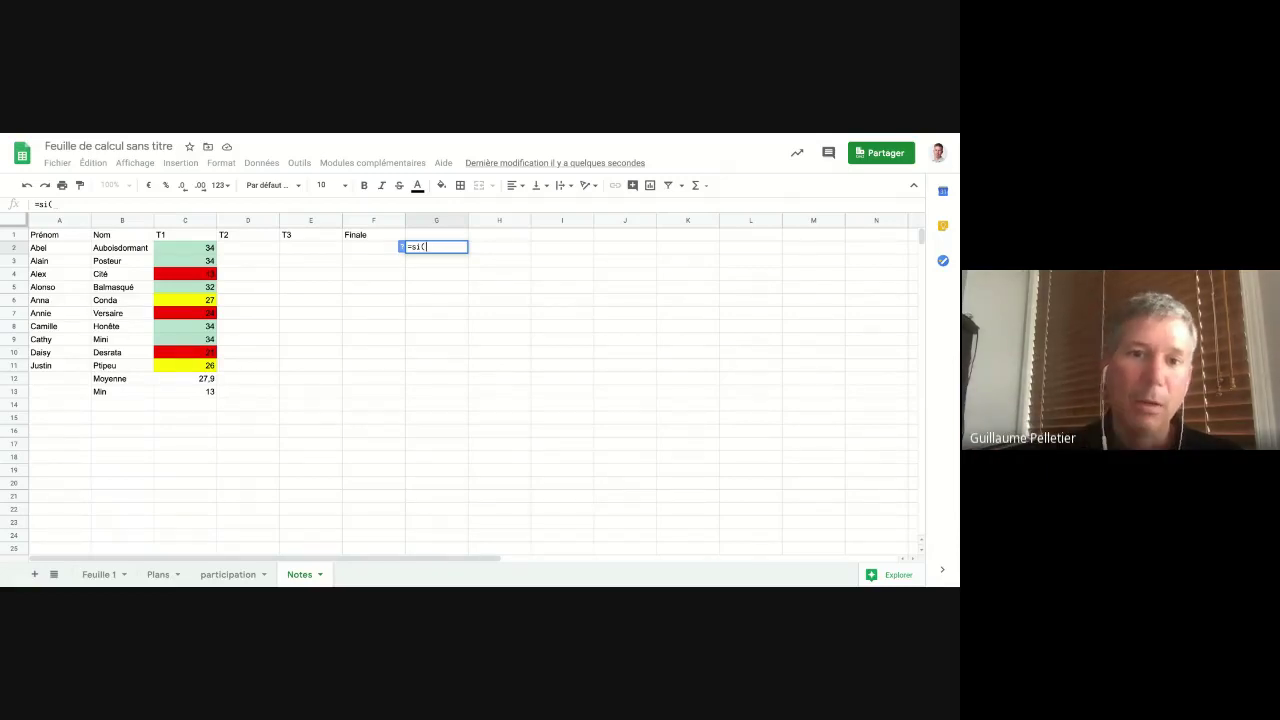
key(BackSpace)
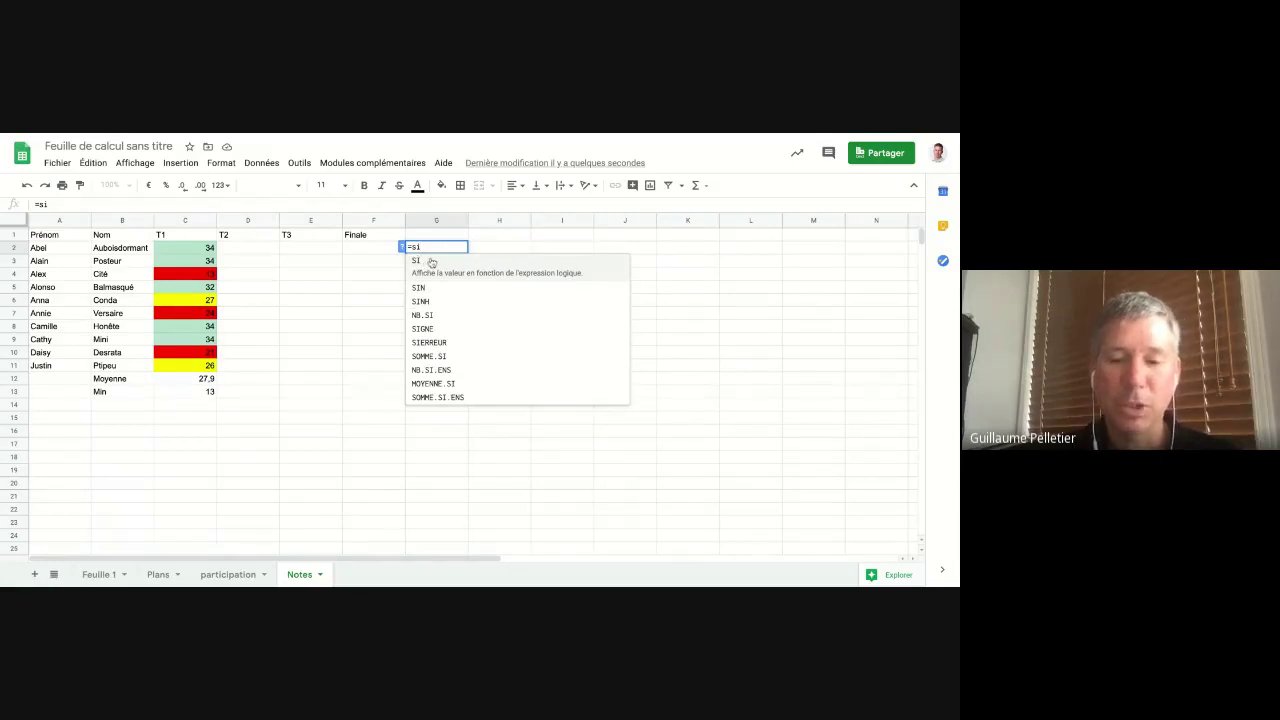
text(()
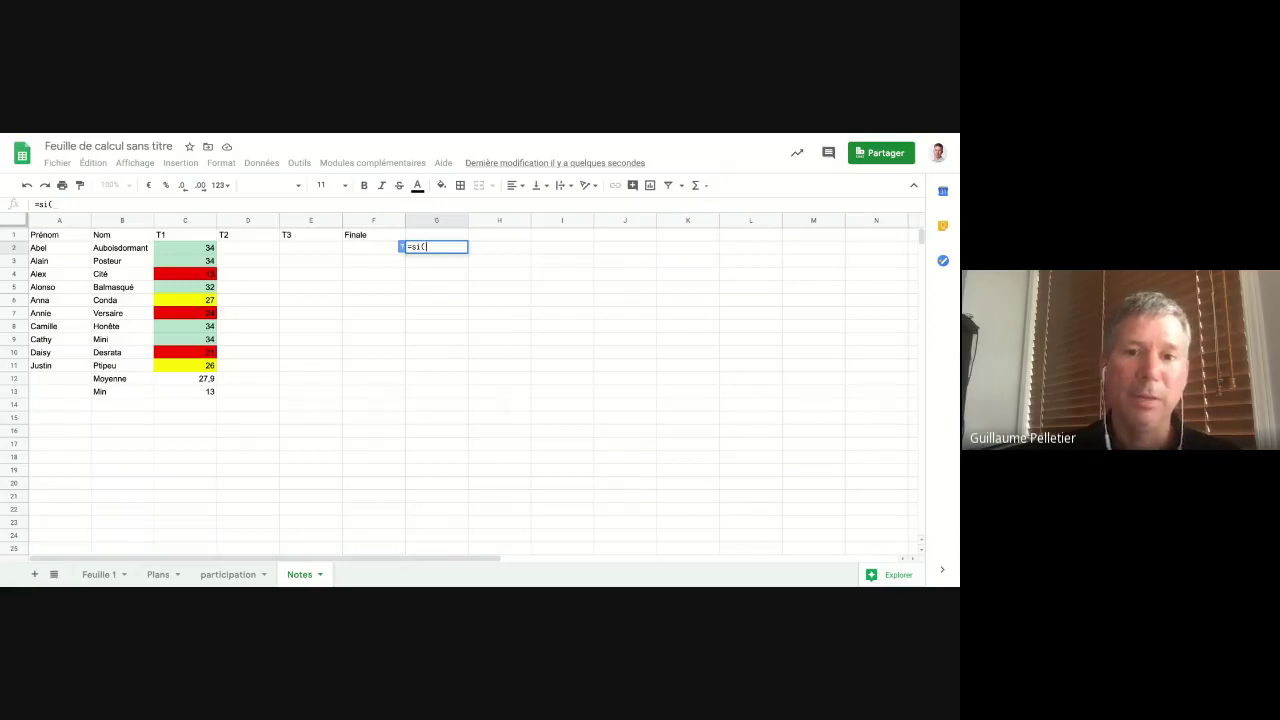
click(208, 249)
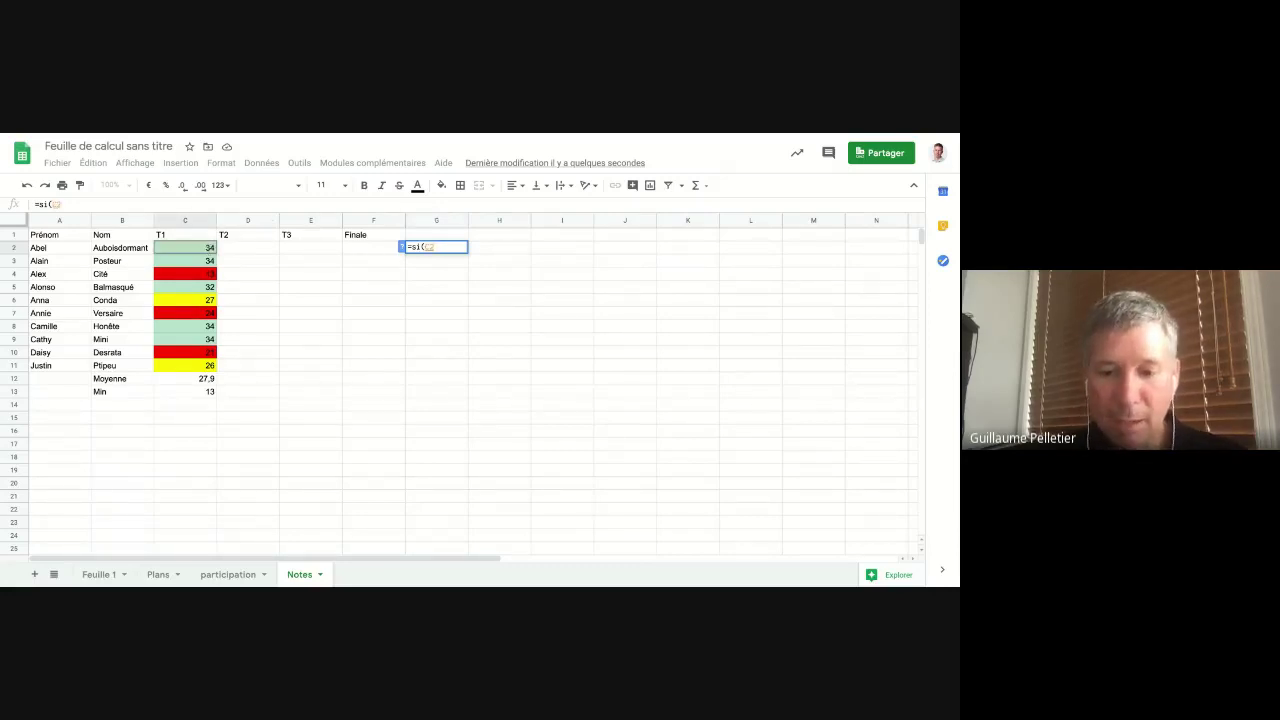
text(<)
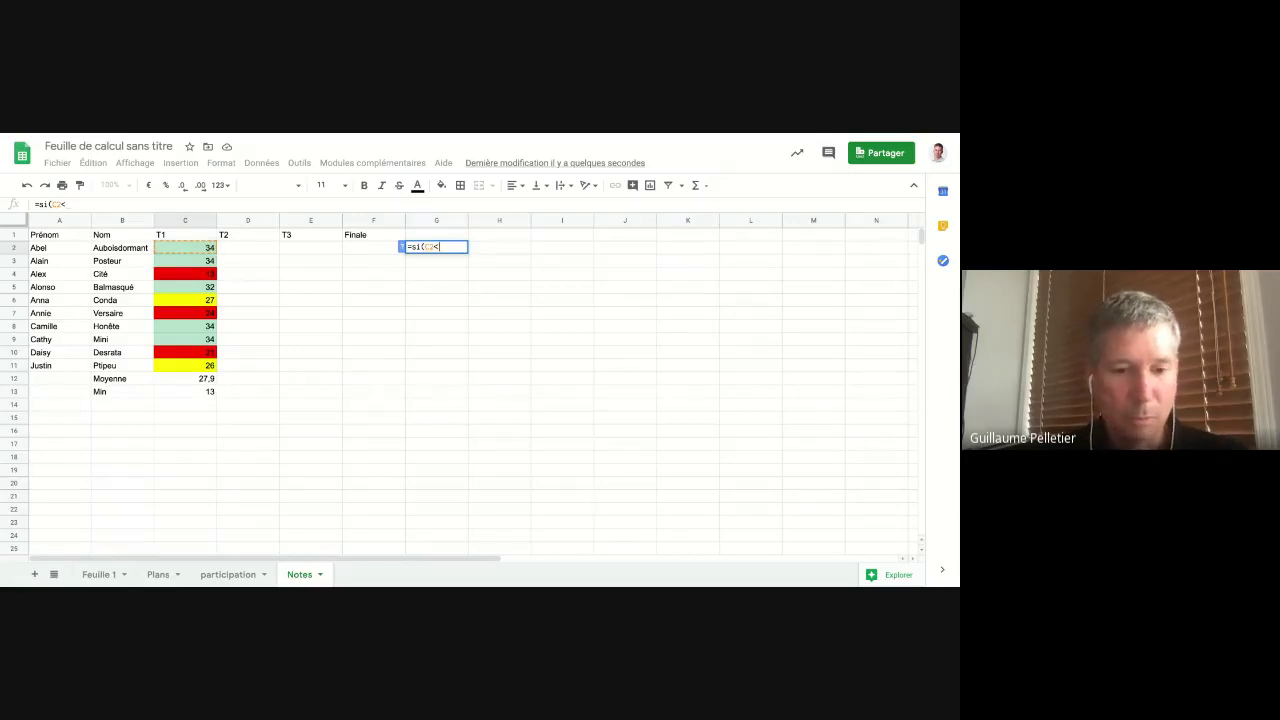
text(24)
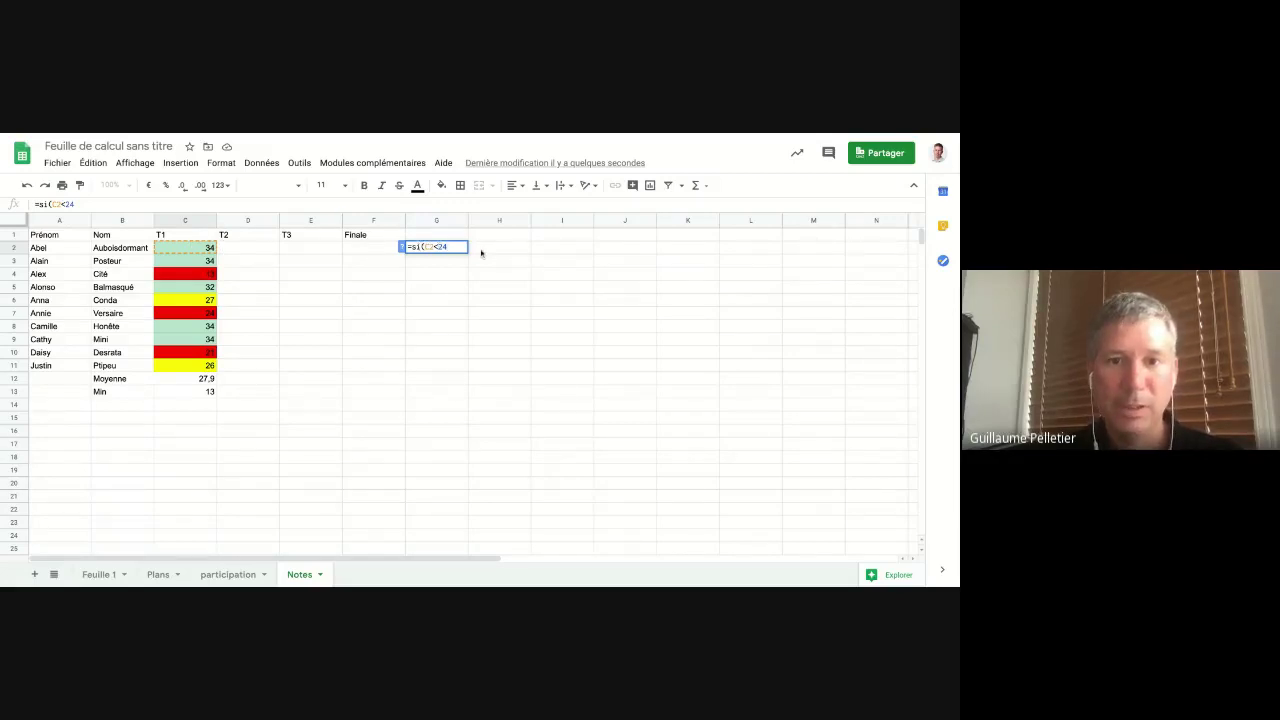
text(;)
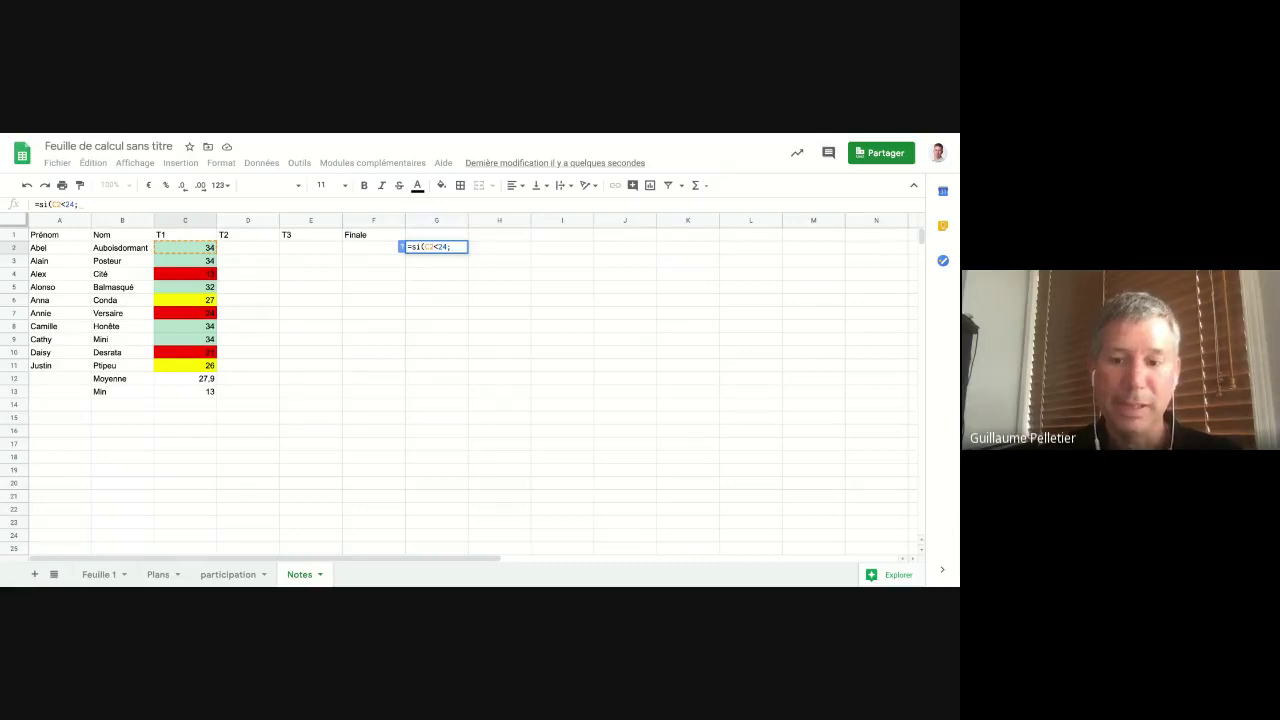
text("é)
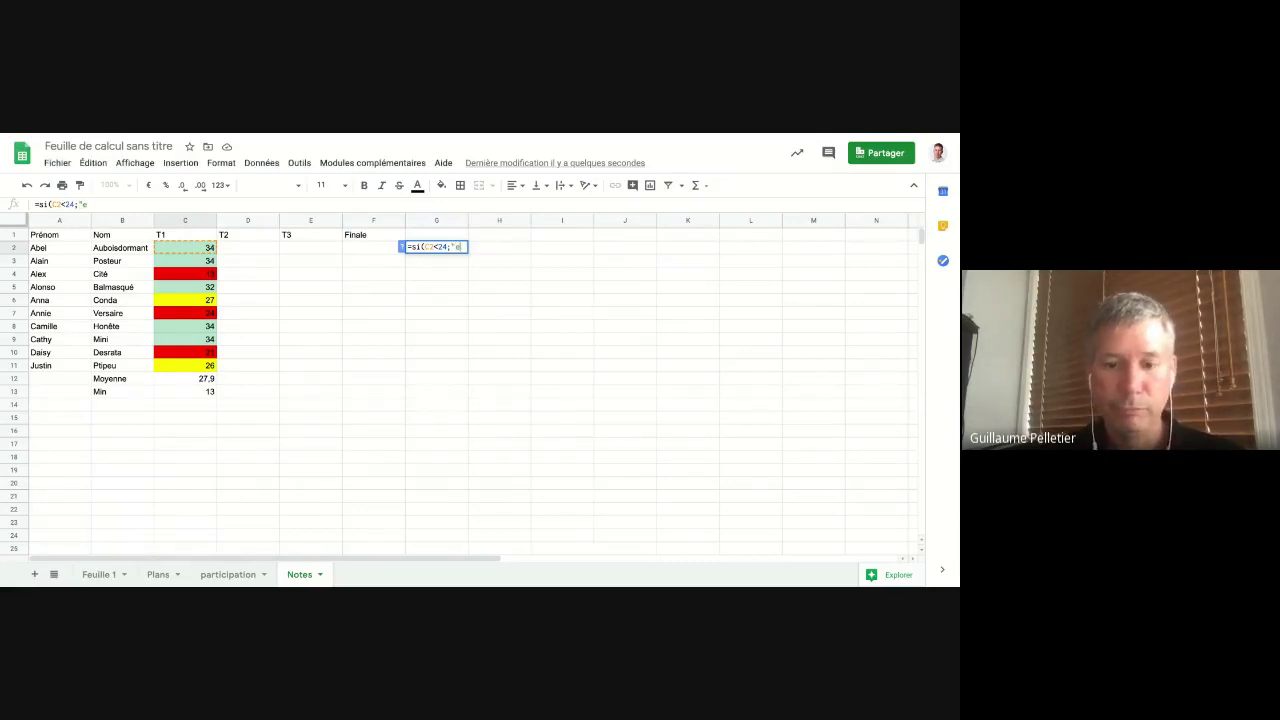
text(chec")
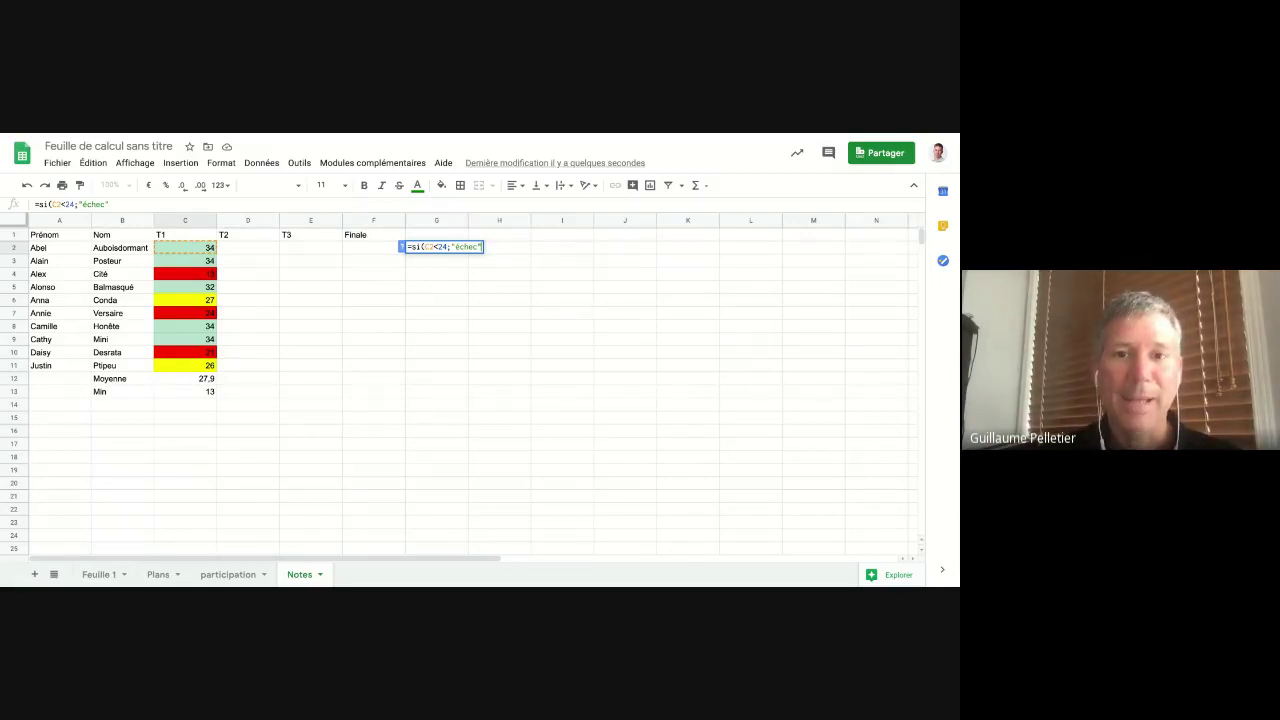
Complete the SI formula in G2 with "réussite" as the value returned when the condition is false.
text(;)
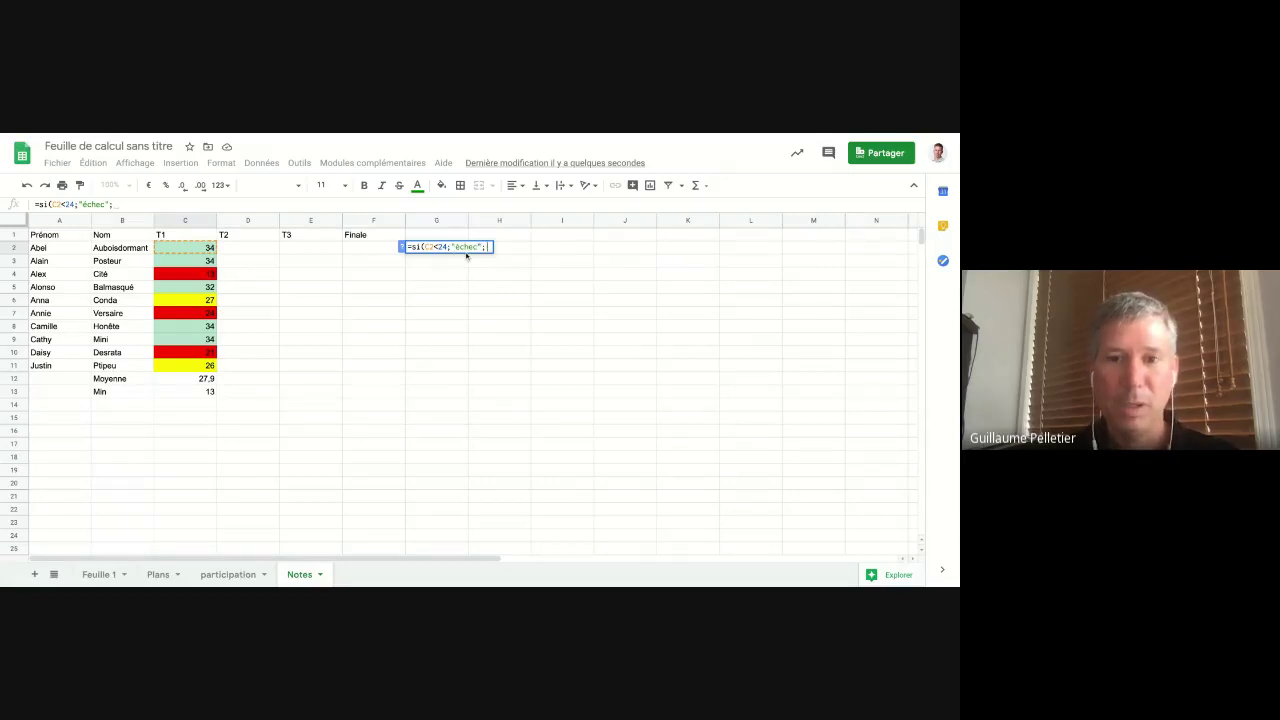
text("réussit)
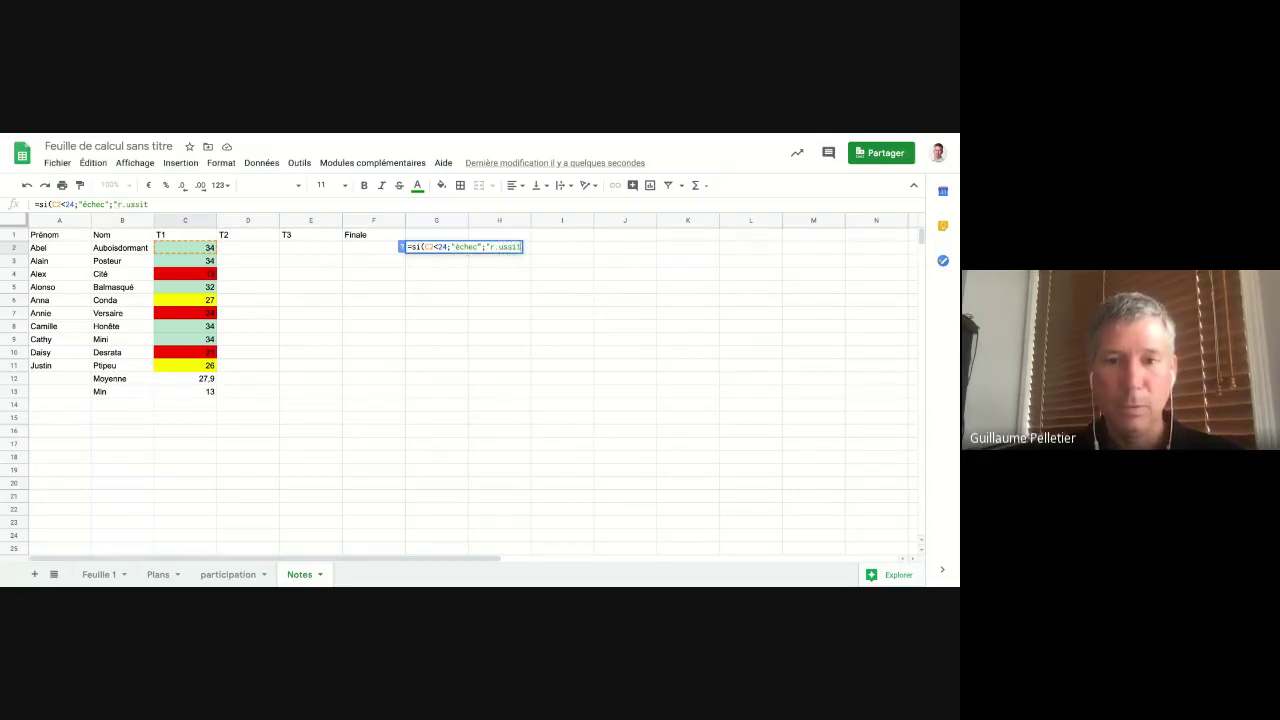
key(BackSpace)
key(BackSpace)
key(BackSpace)
key(BackSpace)
key(BackSpace)
key(BackSpace)
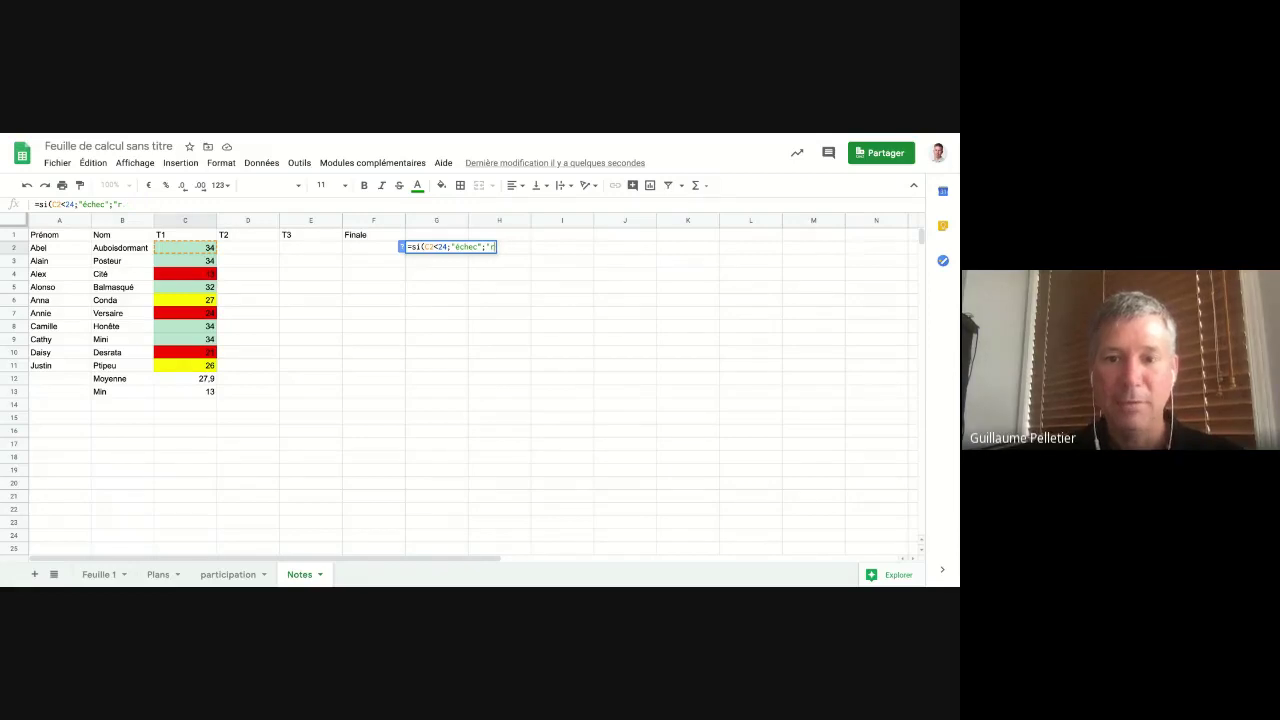
text(éussite")
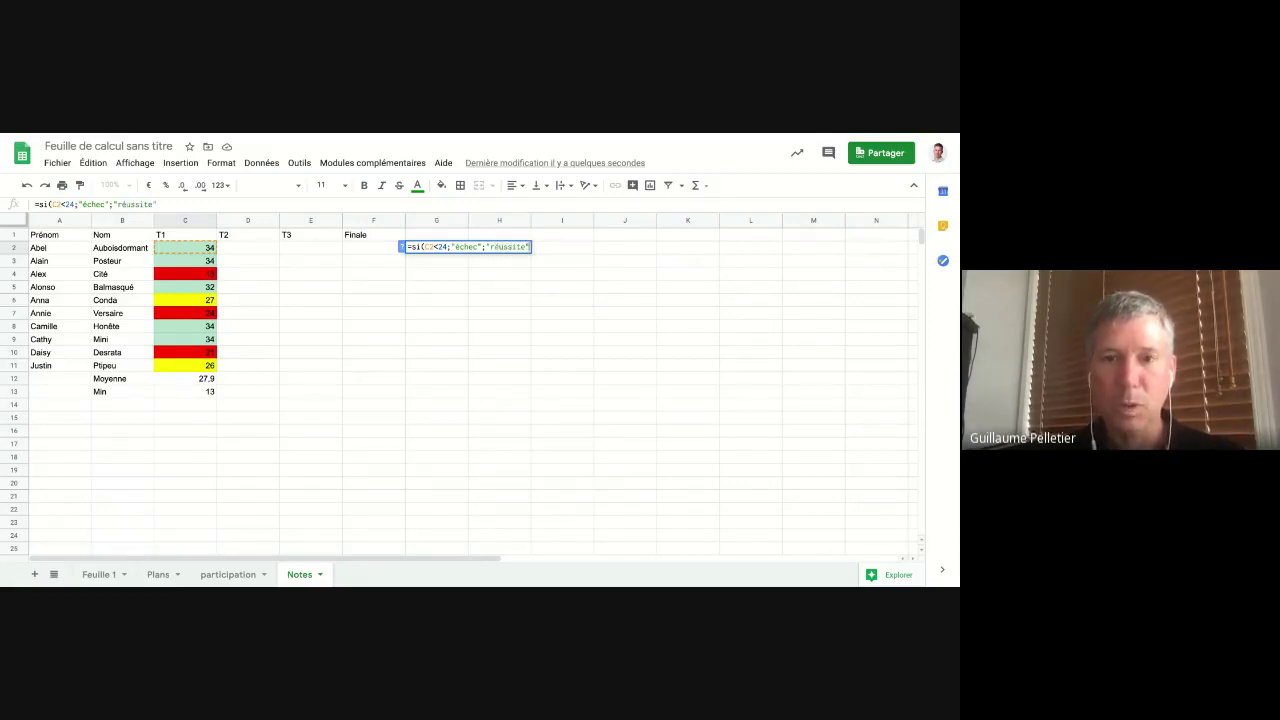
text())
key(Return)
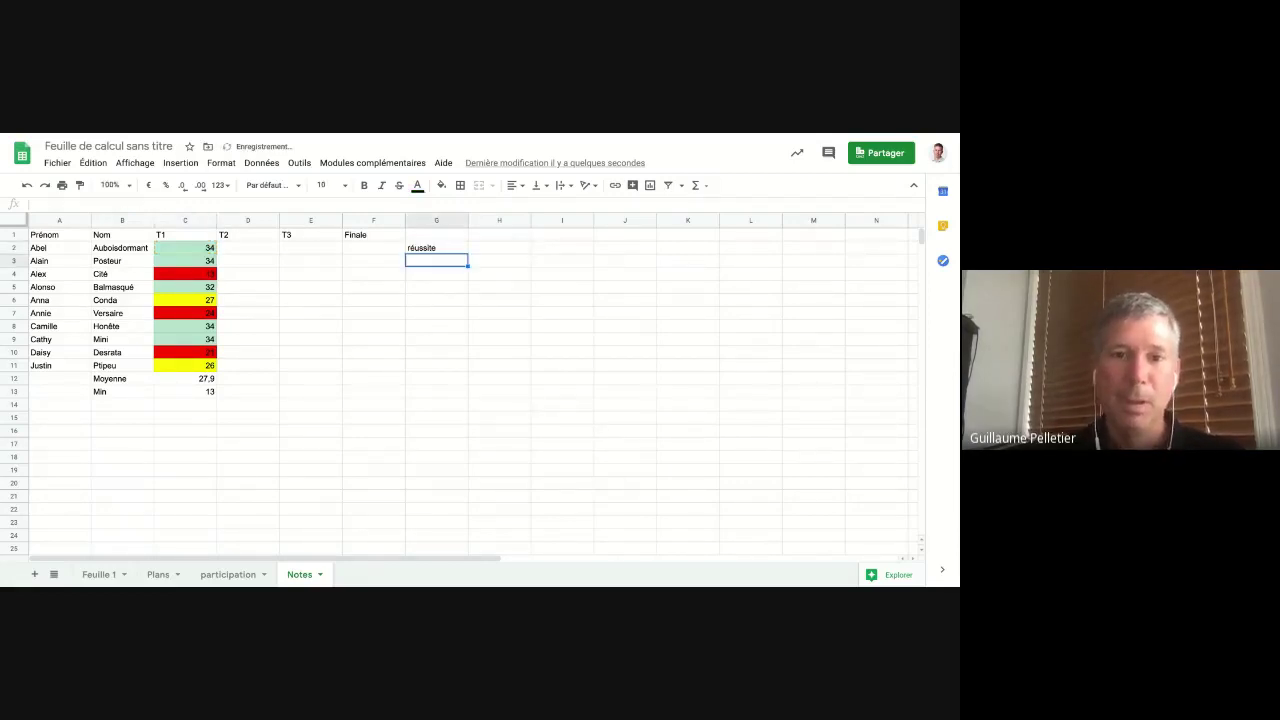
Copy the SI formula from G2 down through G11 for all students.
click(465, 251)
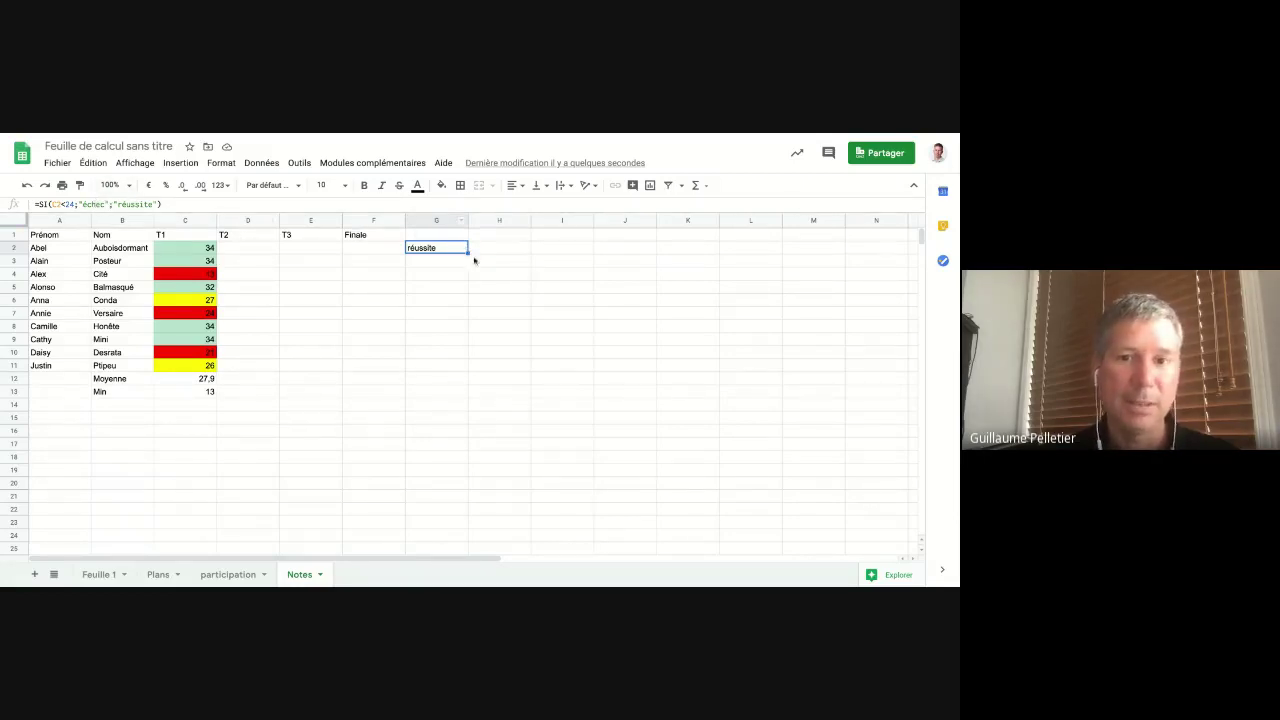
drag(467, 252, 467, 370)
click(490, 340)
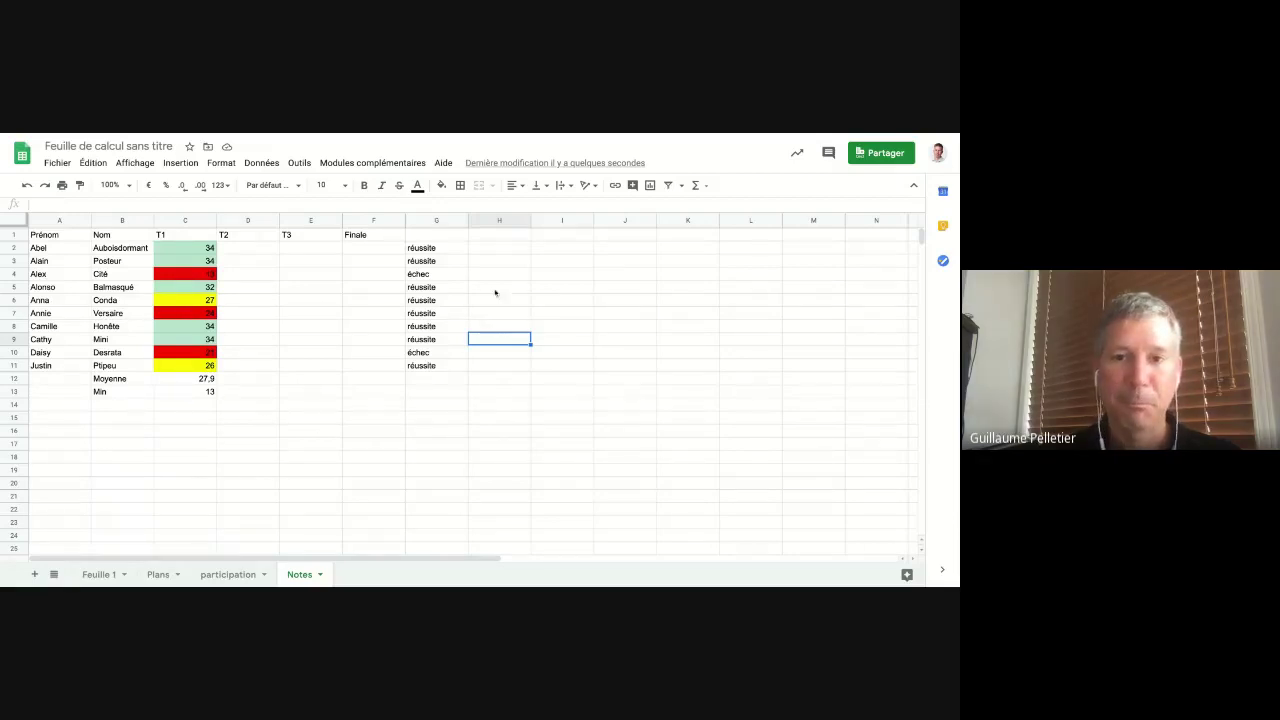
Enter the column headings "Si" in G1 and "Gauche" in H1.
click(501, 250)
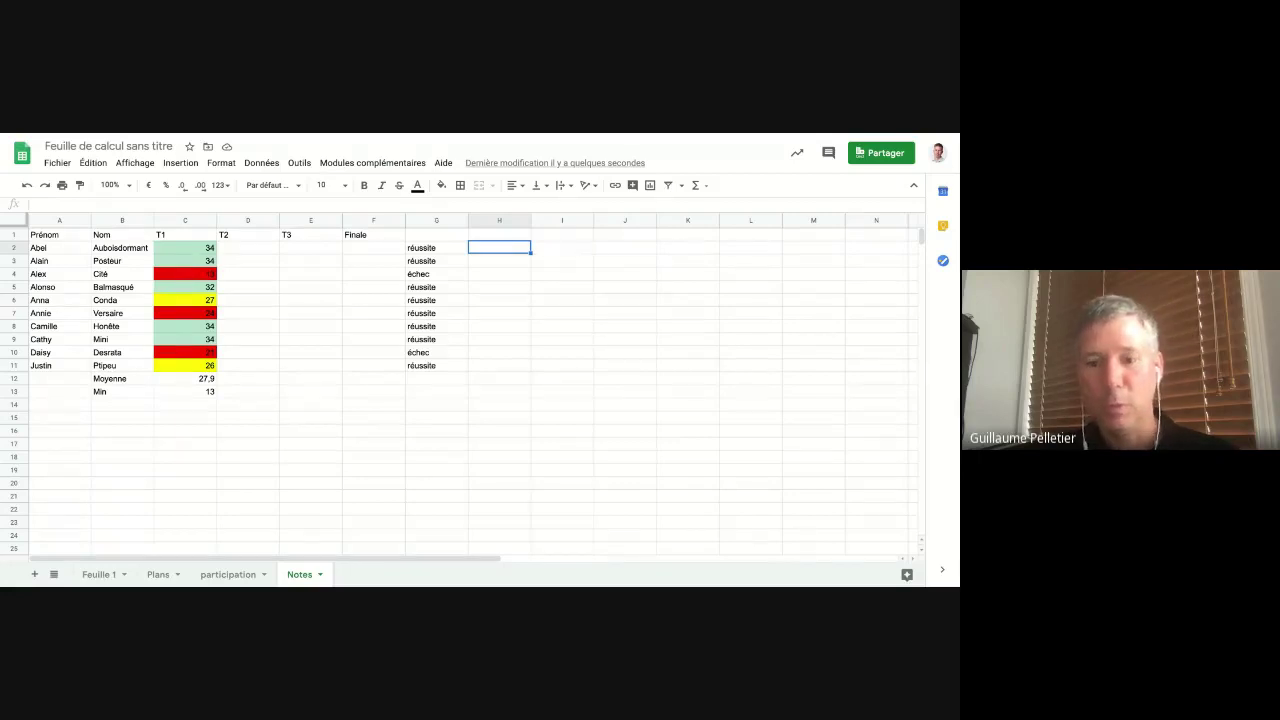
key(Up)
key(Left)
text(Si)
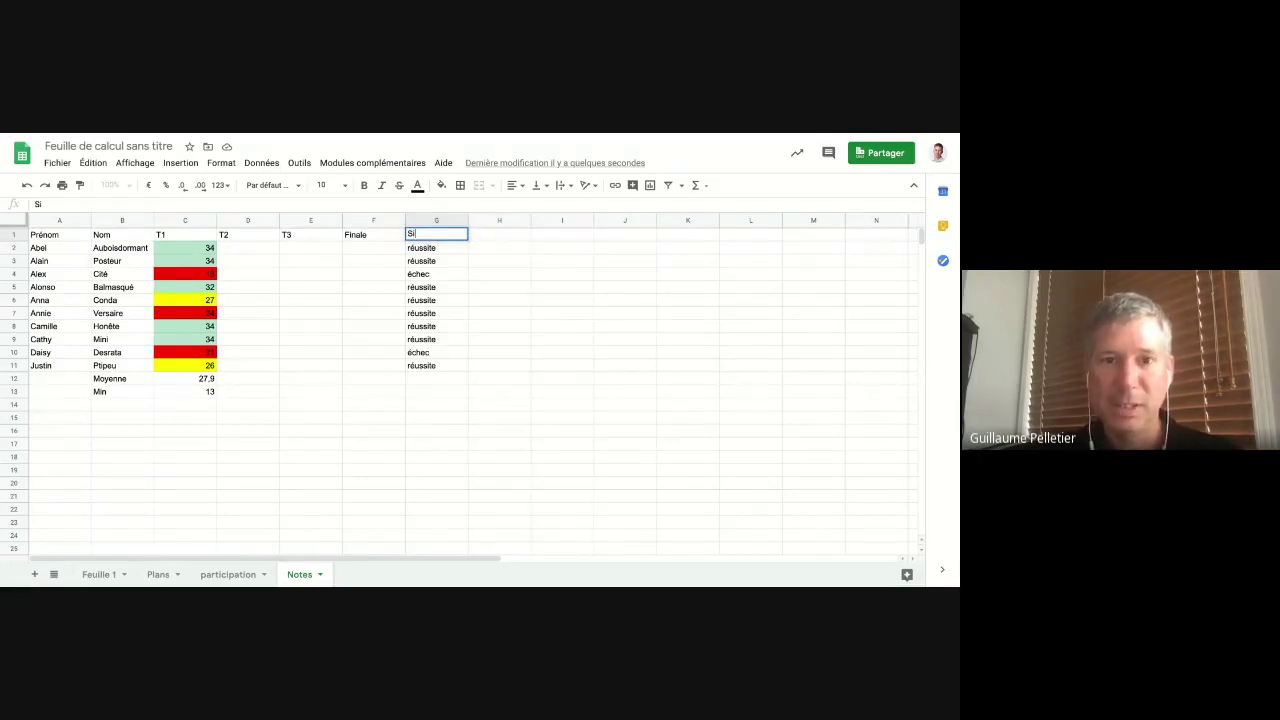
key(Tab)
text(Gauche)
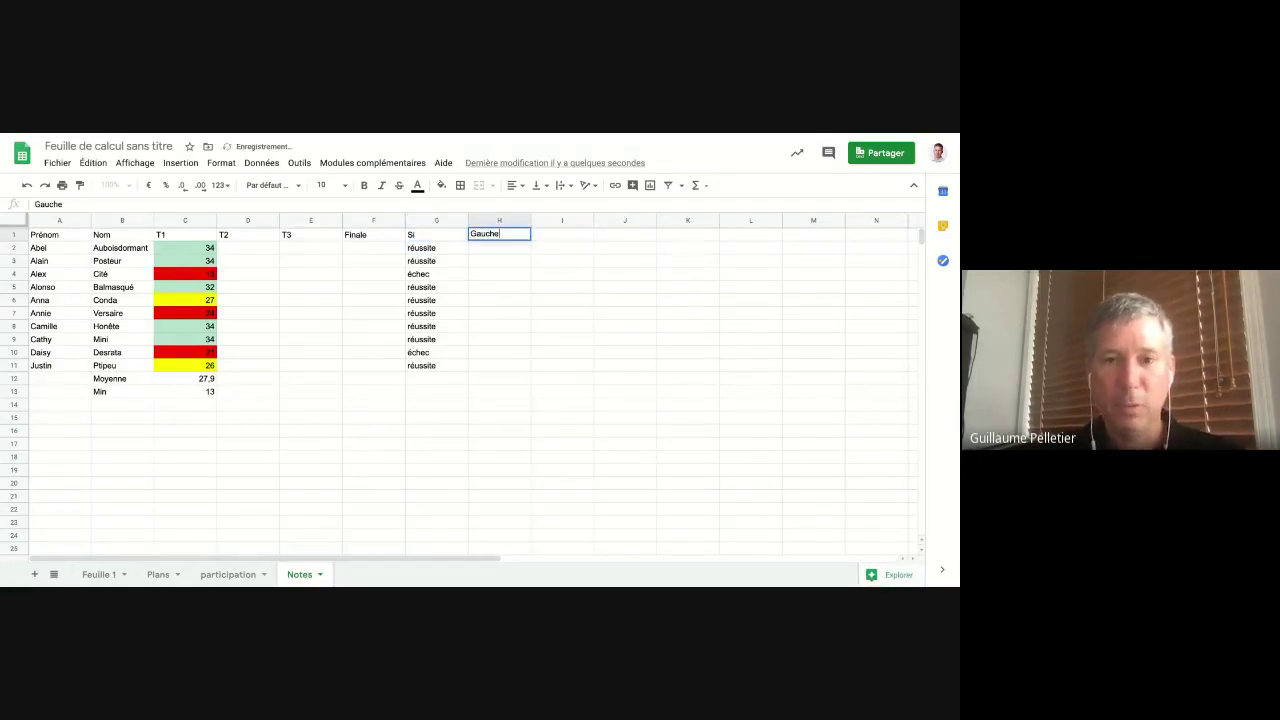
key(Return)
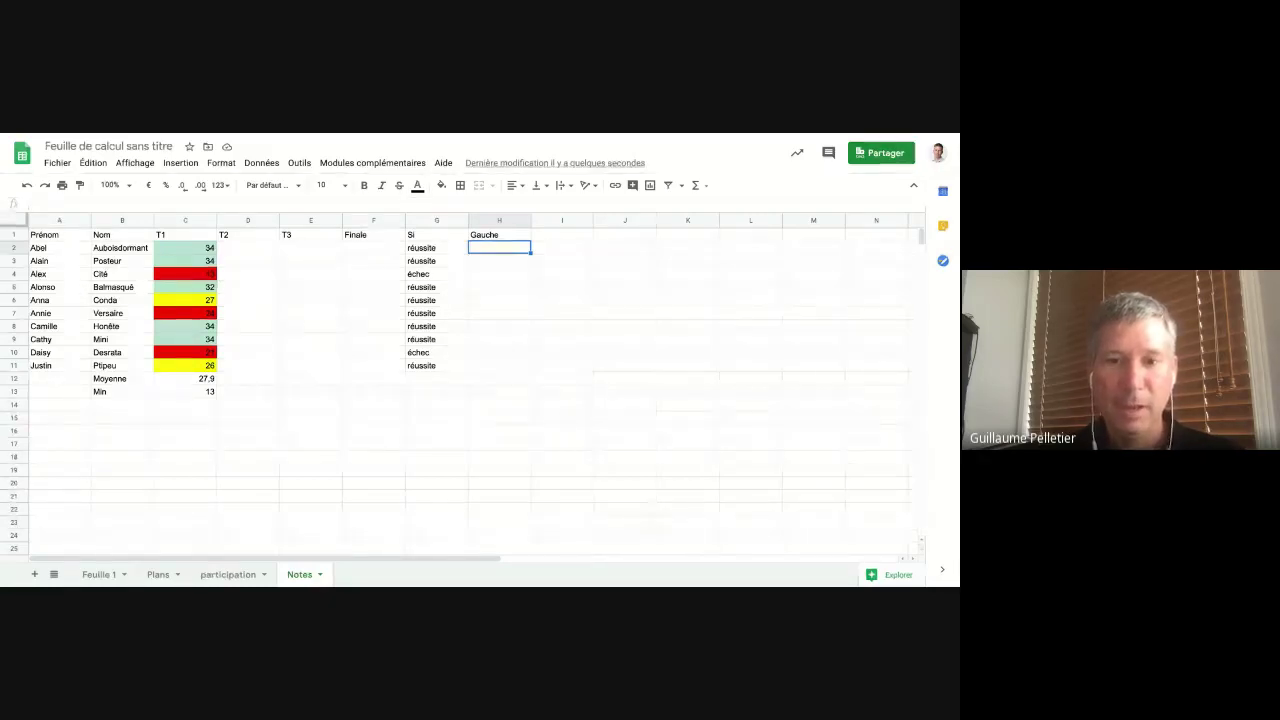
Enter the formula =gauche(A2;2) in cell H2 to extract the first two letters of the first name.
text(=gauche()
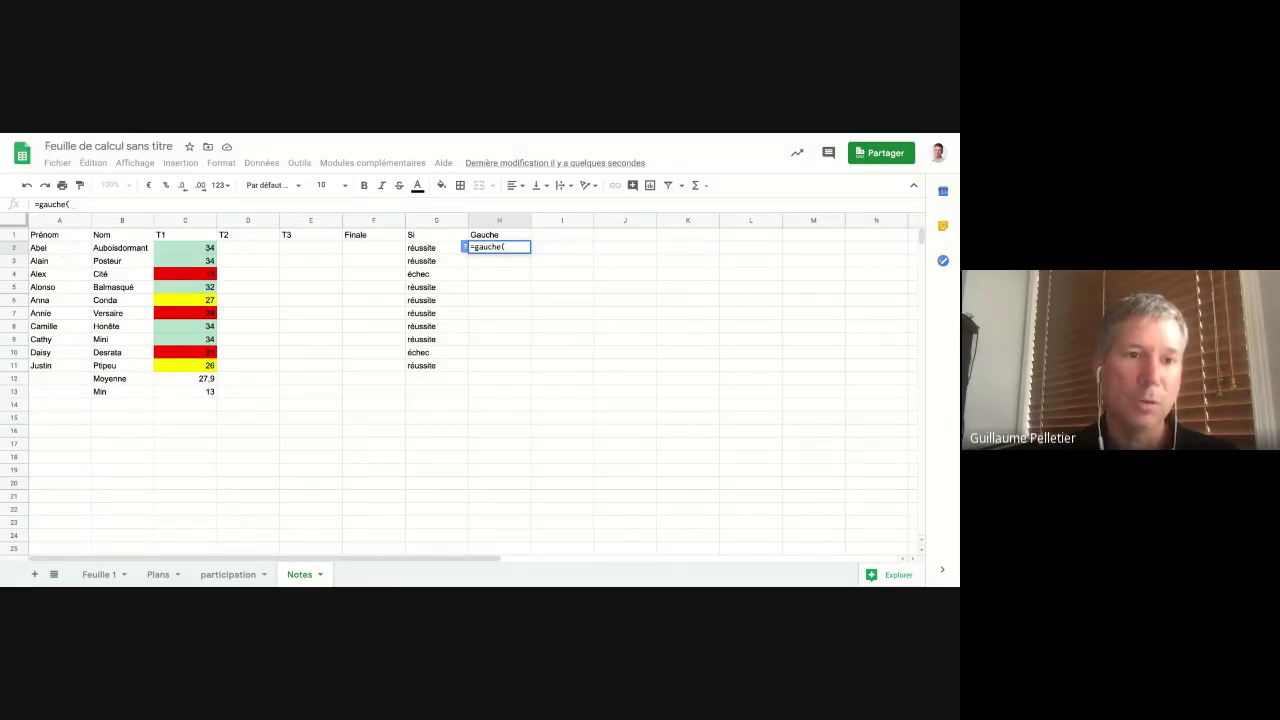
click(64, 251)
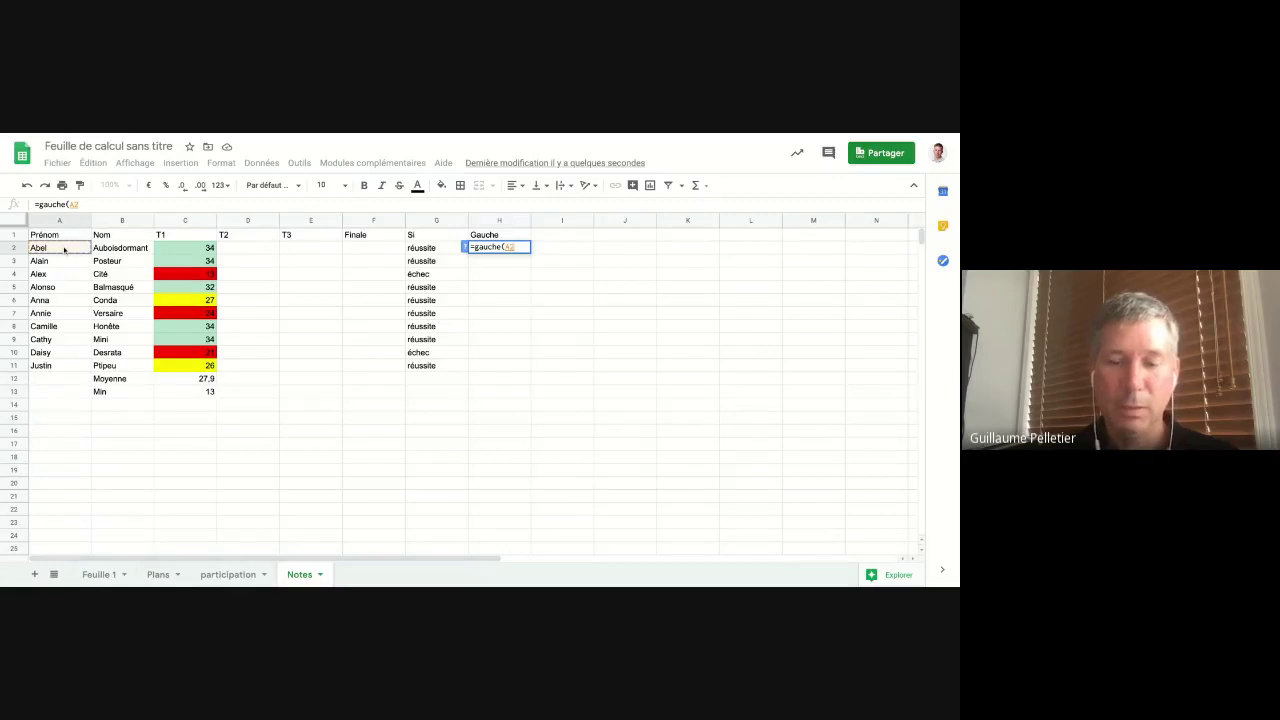
text(;)
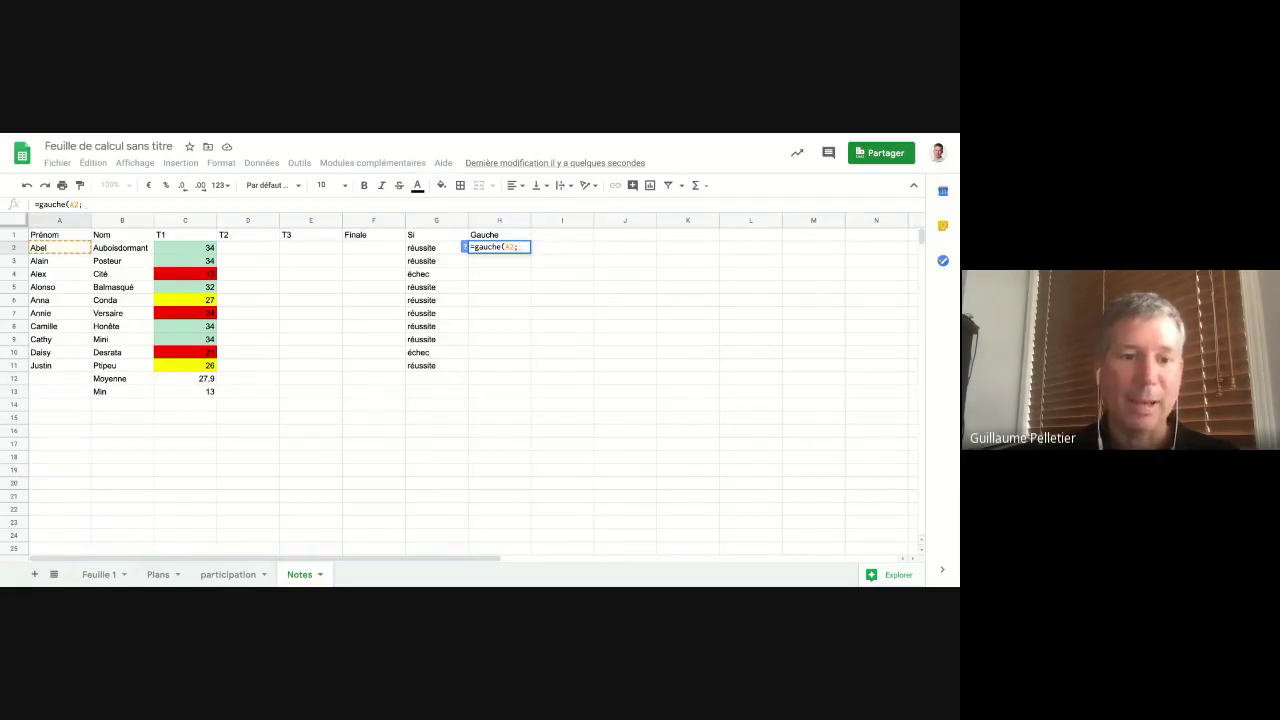
text(2))
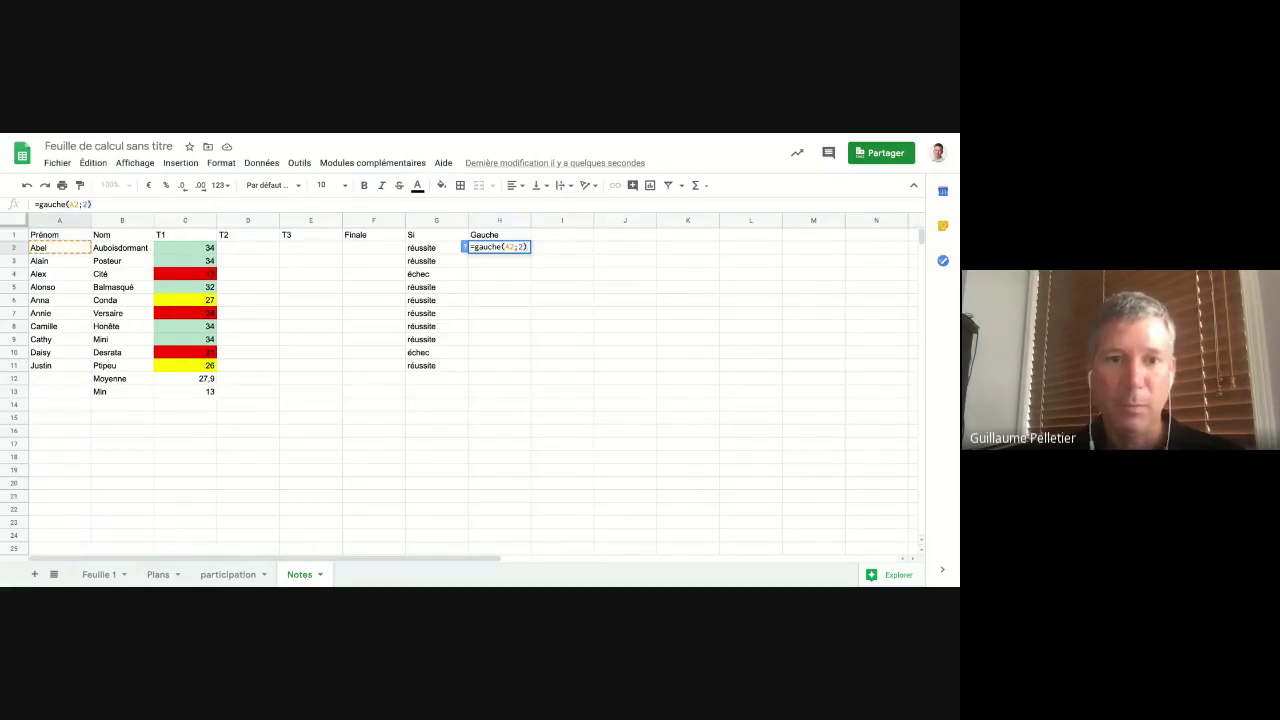
key(Return)
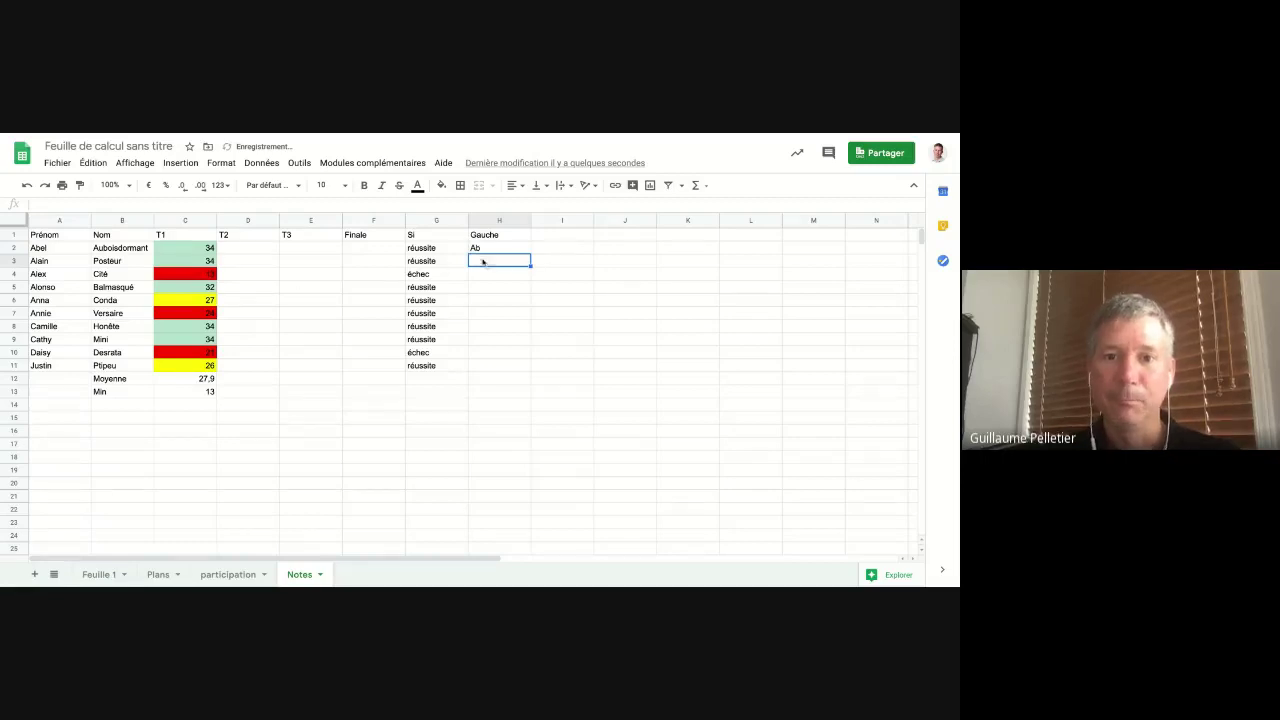
Change the number of characters in H2's GAUCHE formula to 1.
click(511, 253)
click(88, 204)
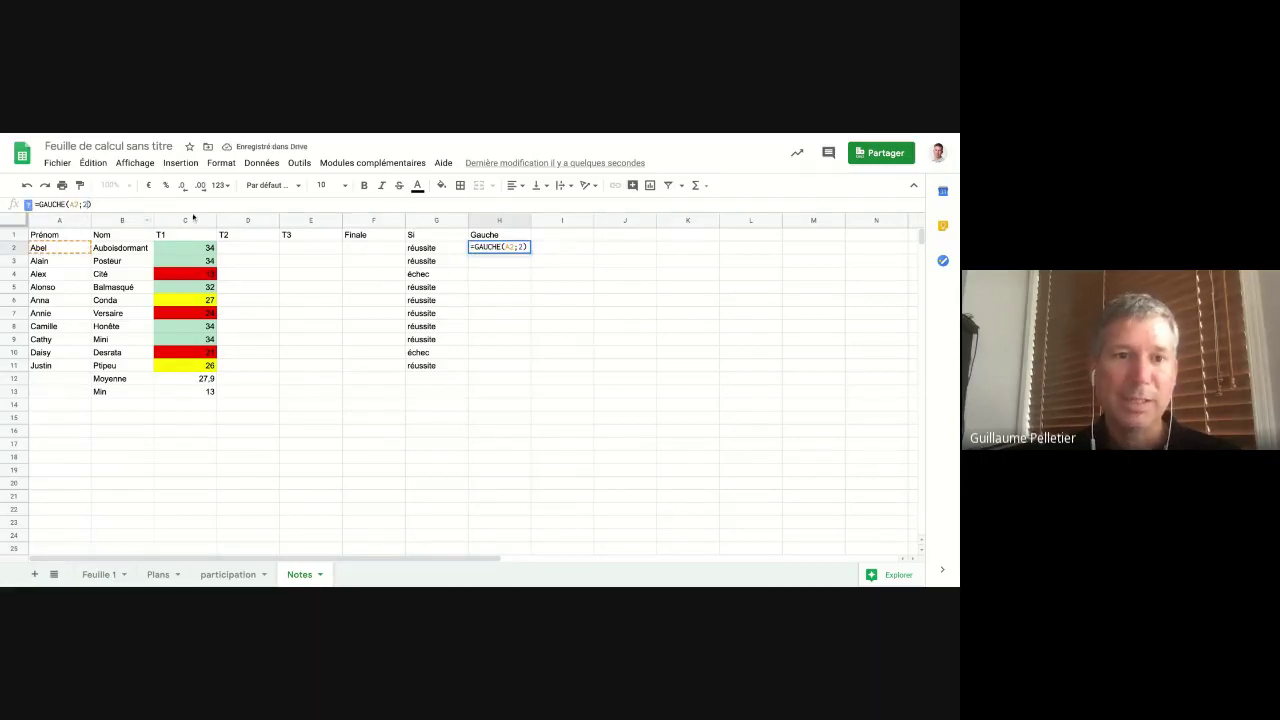
key(BackSpace)
text(1)
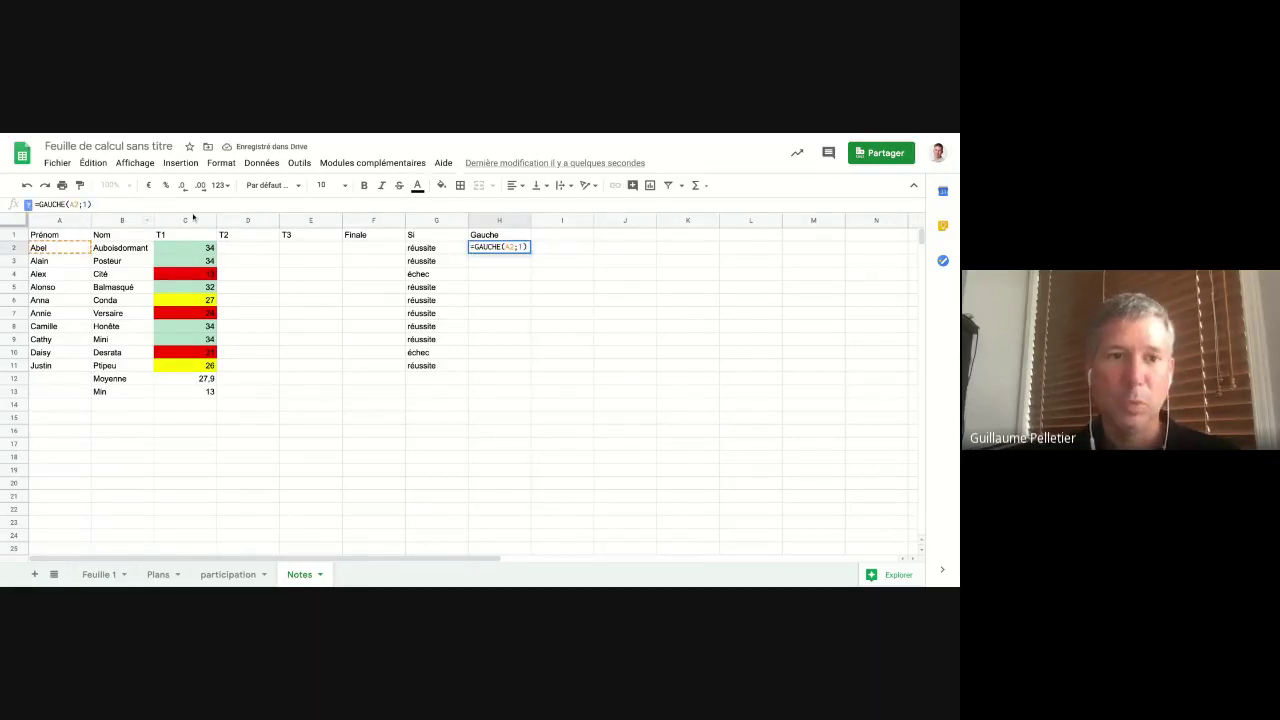
key(Return)
Copy the GAUCHE formula from H2 down through H11 and reselect H2 to check it.
click(491, 252)
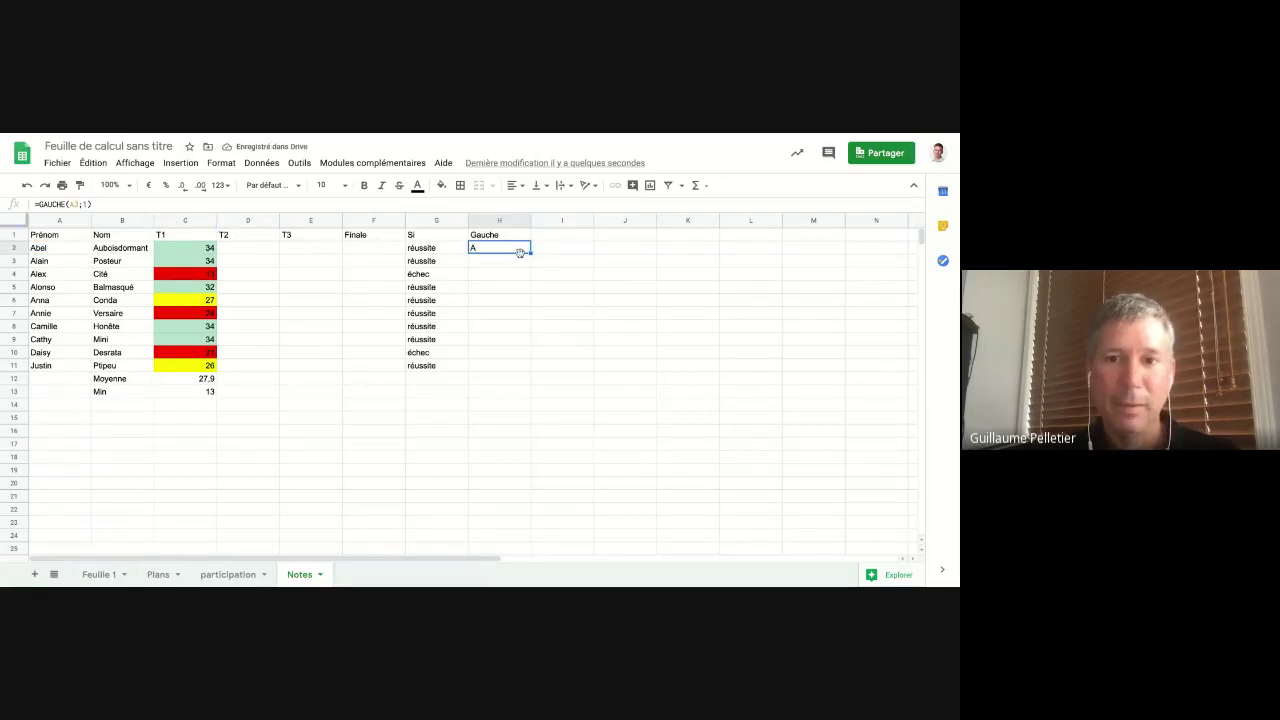
drag(530, 252, 530, 368)
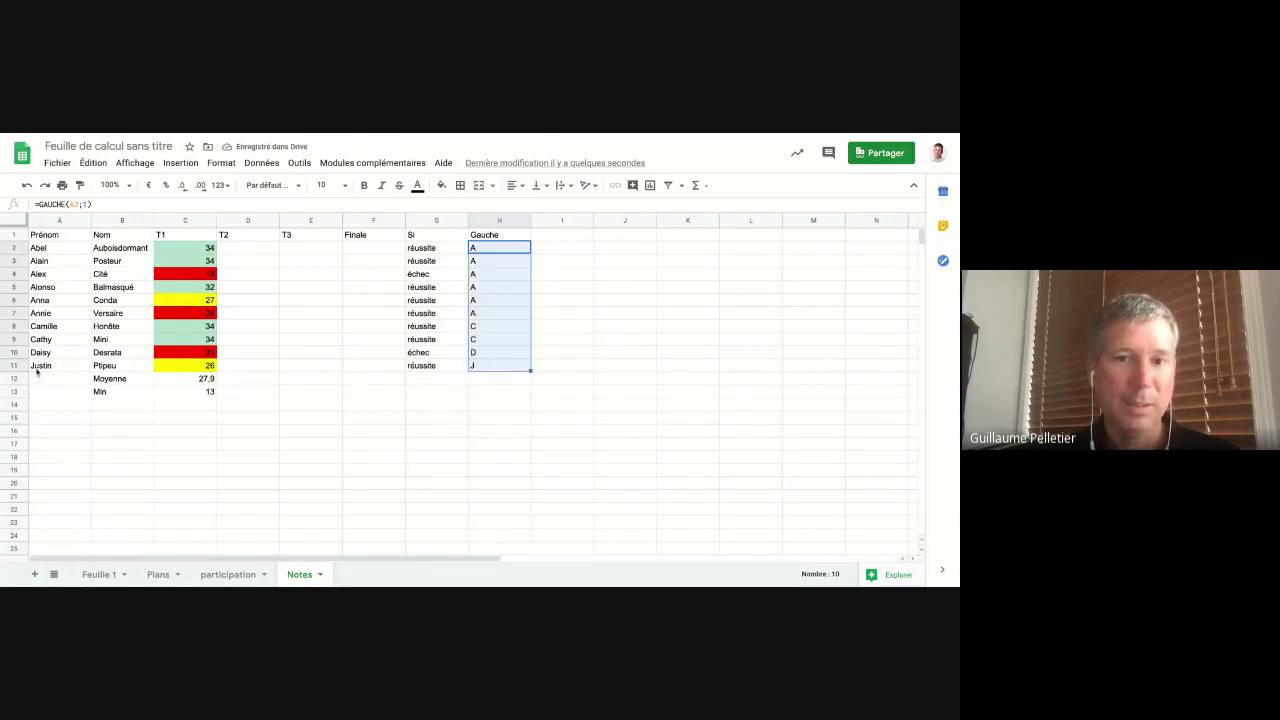
click(481, 251)
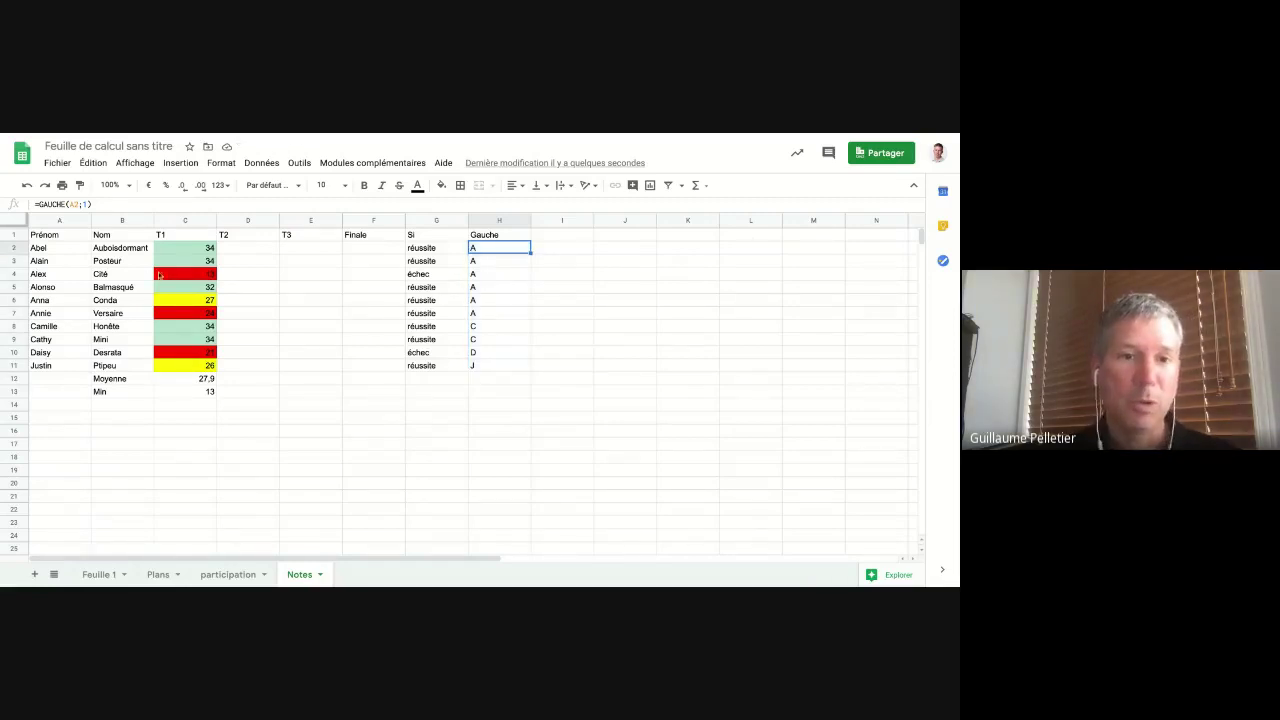
Enter the column heading "Concatener" in cell I1.
click(556, 235)
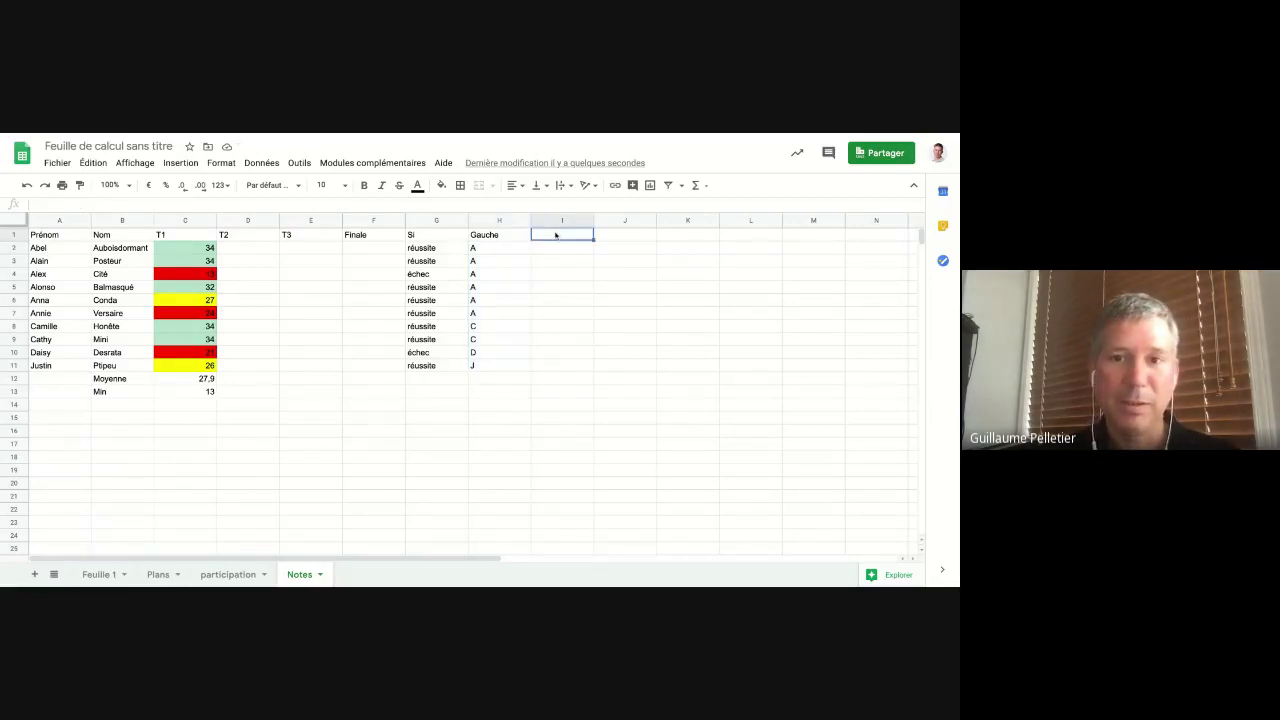
text(Concaten)
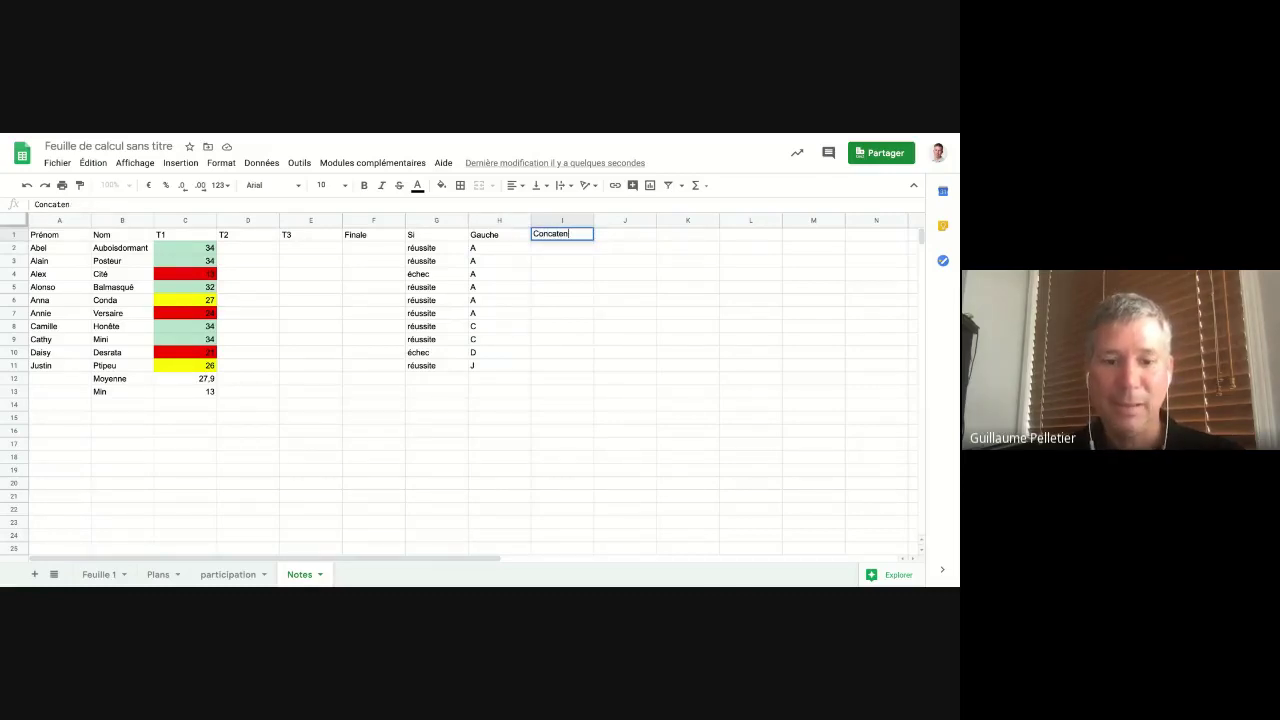
text(er)
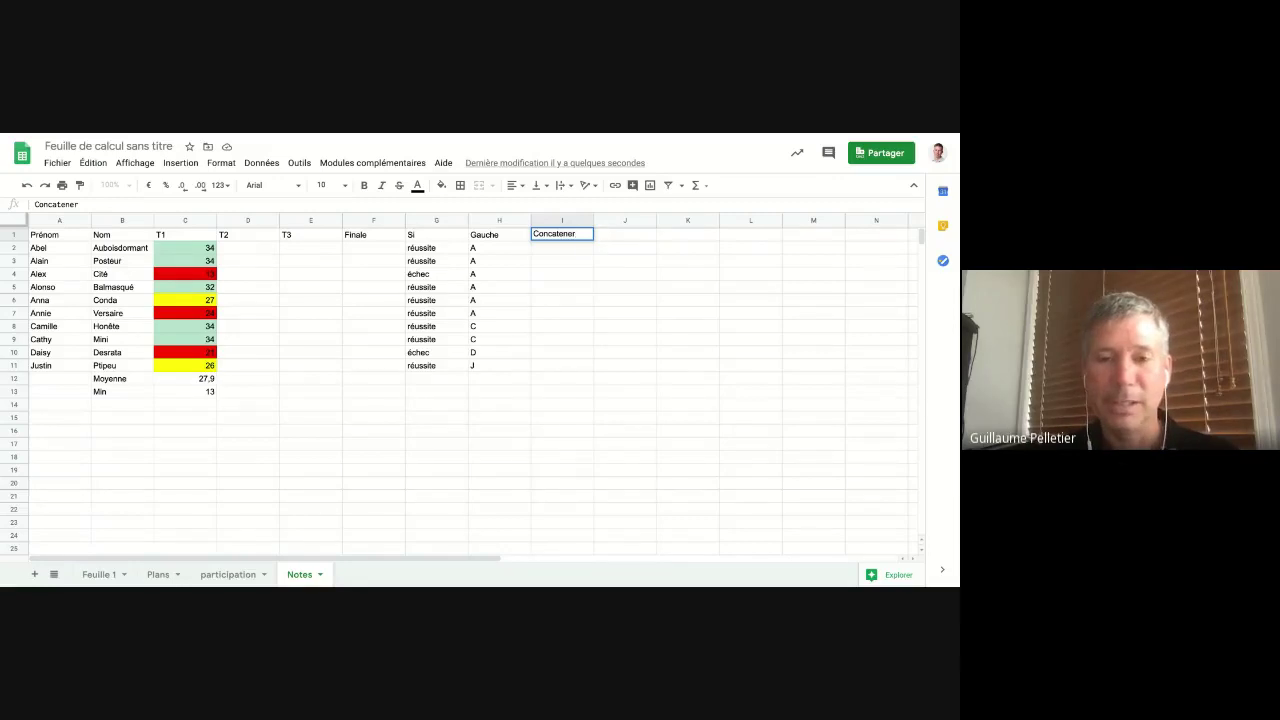
key(Return)
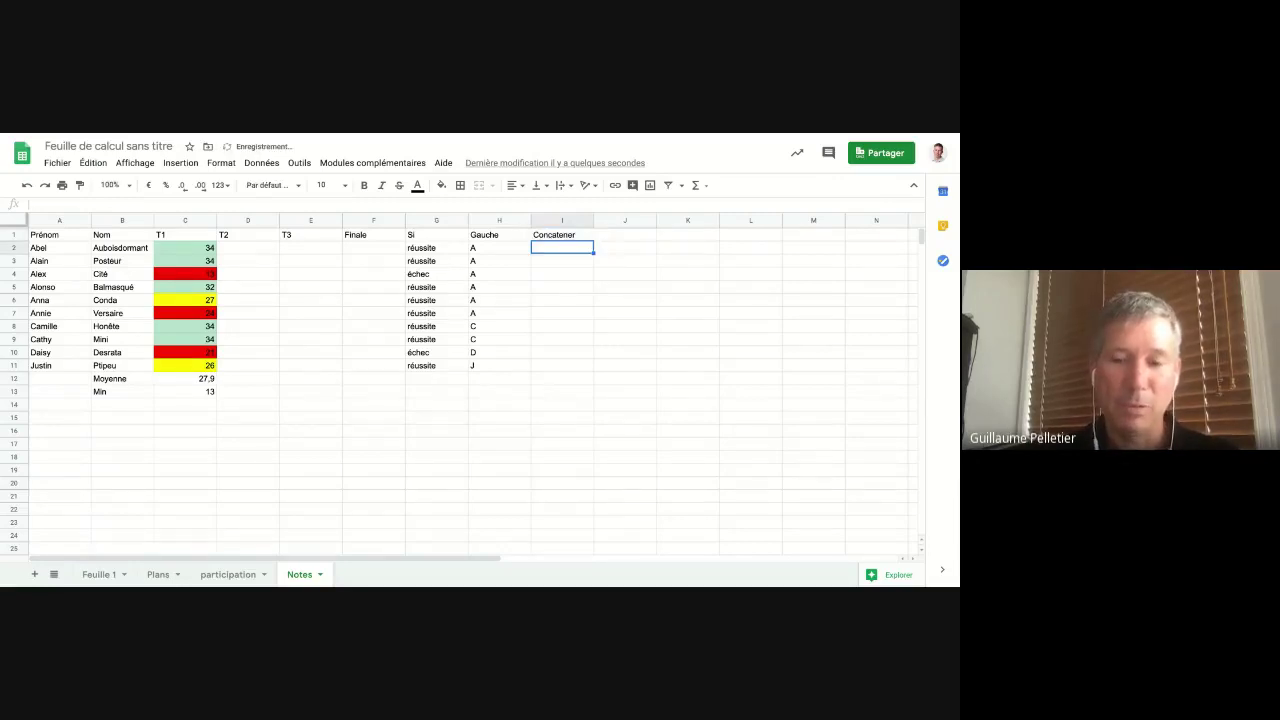
Write the formula =concatener(H2;B2) in cell I2 to join the first-name initial with the last name.
text(=conca)
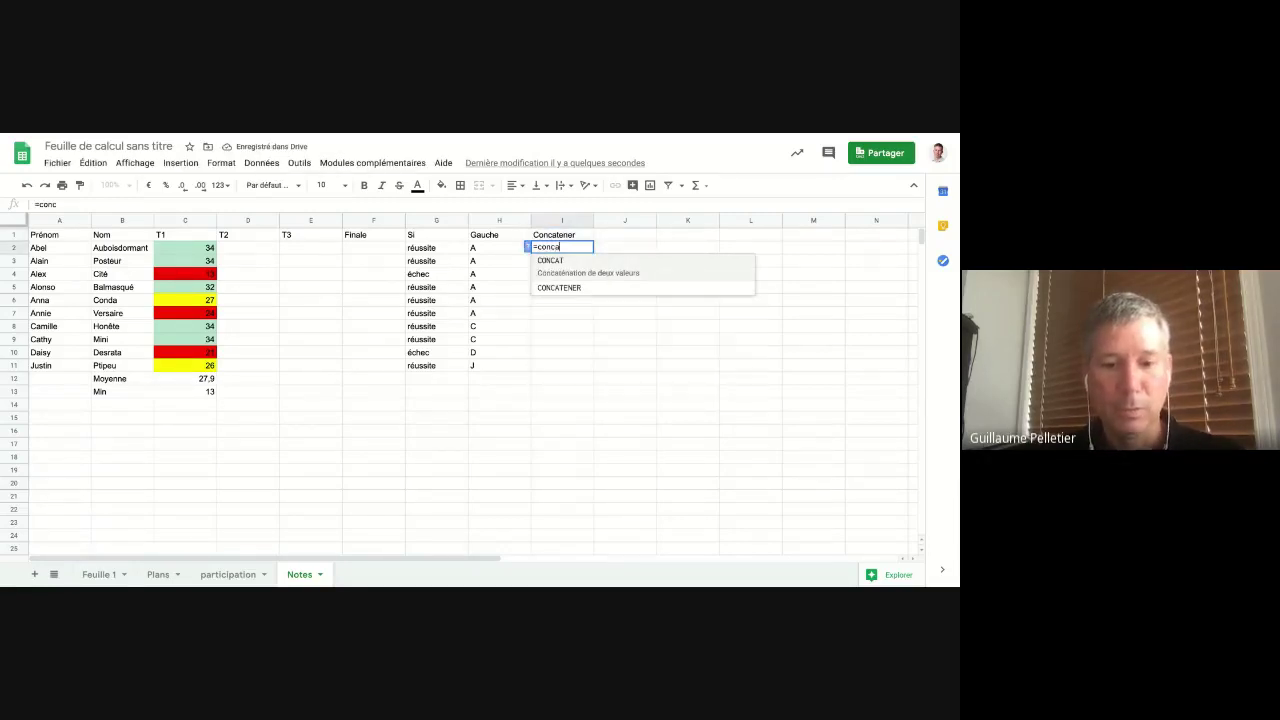
text(tener()
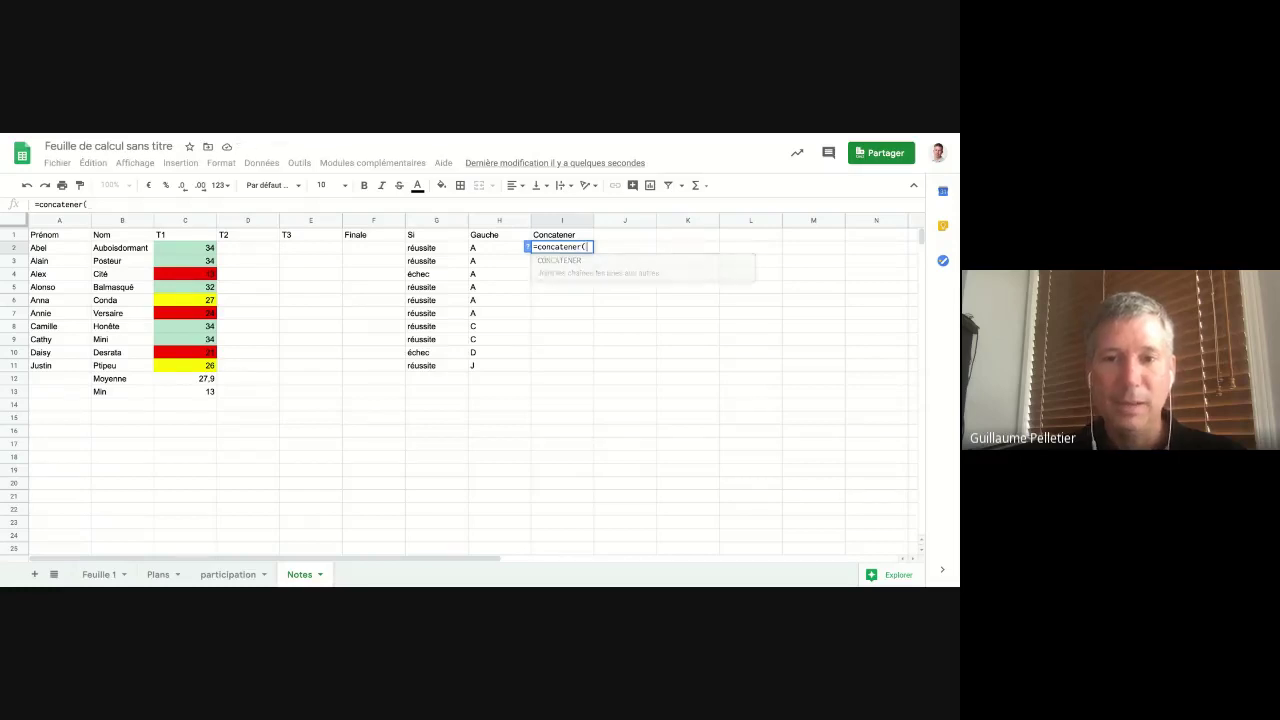
click(489, 250)
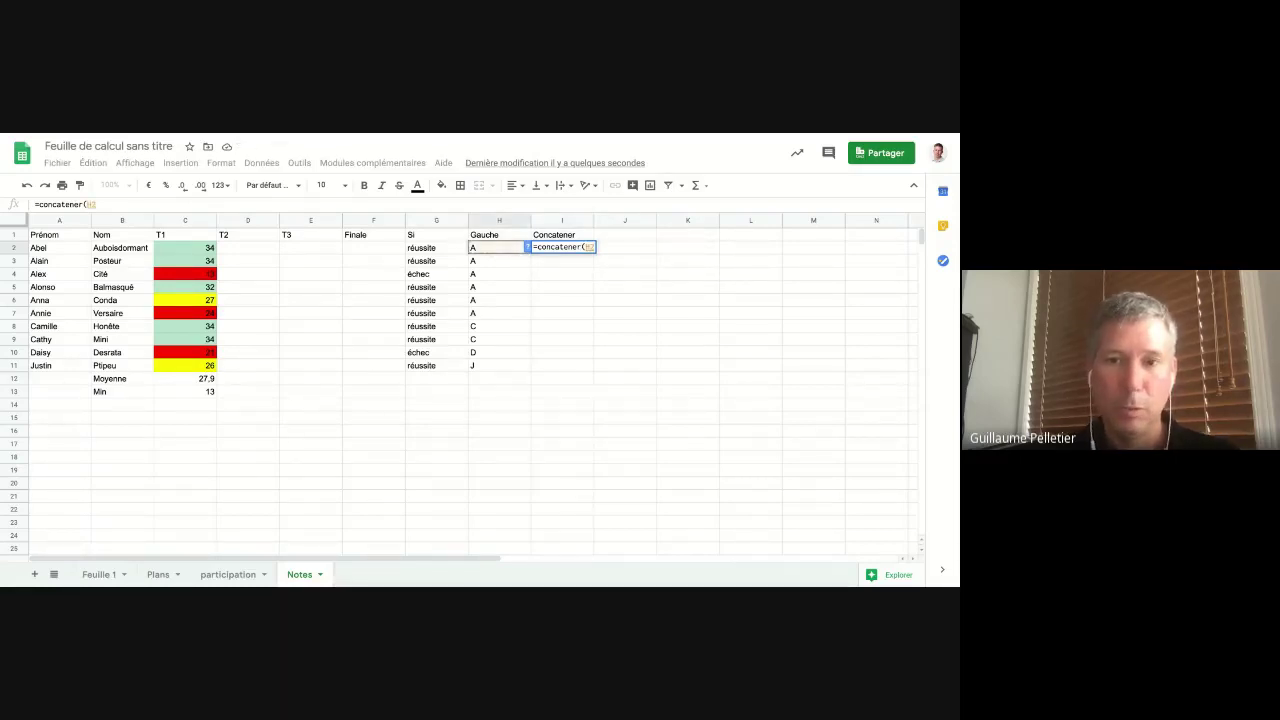
text(;)
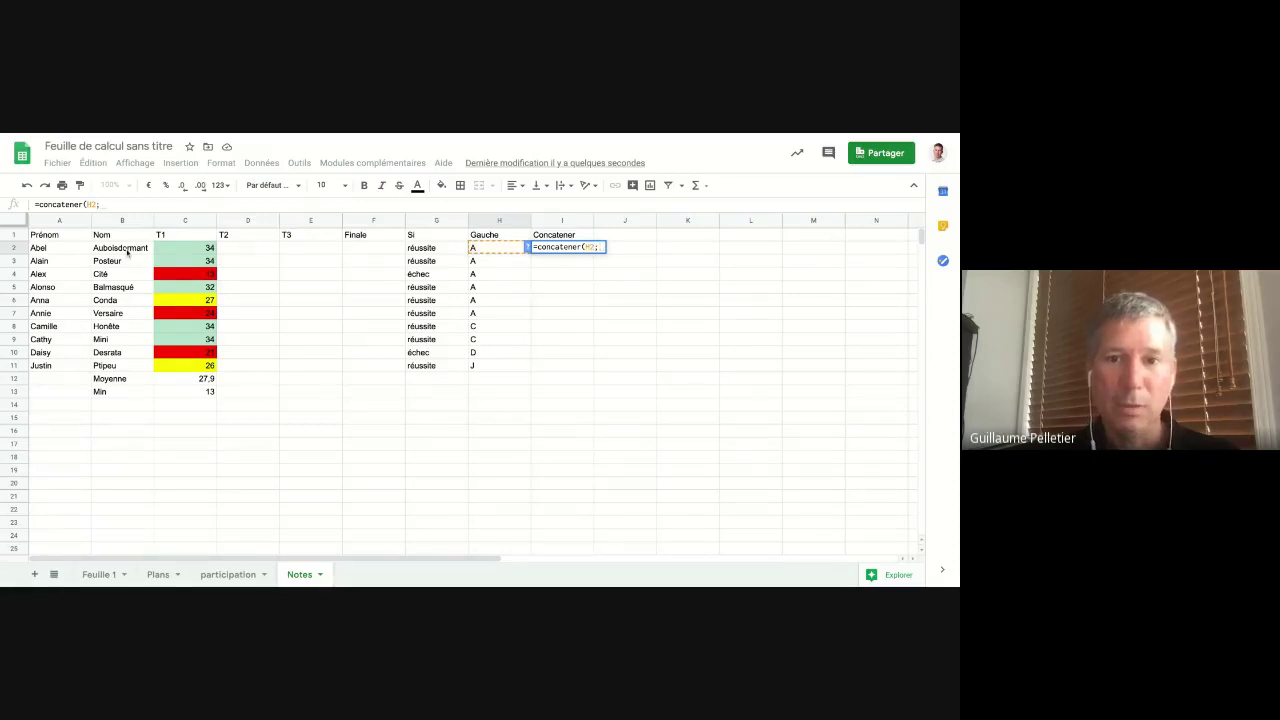
click(128, 254)
text())
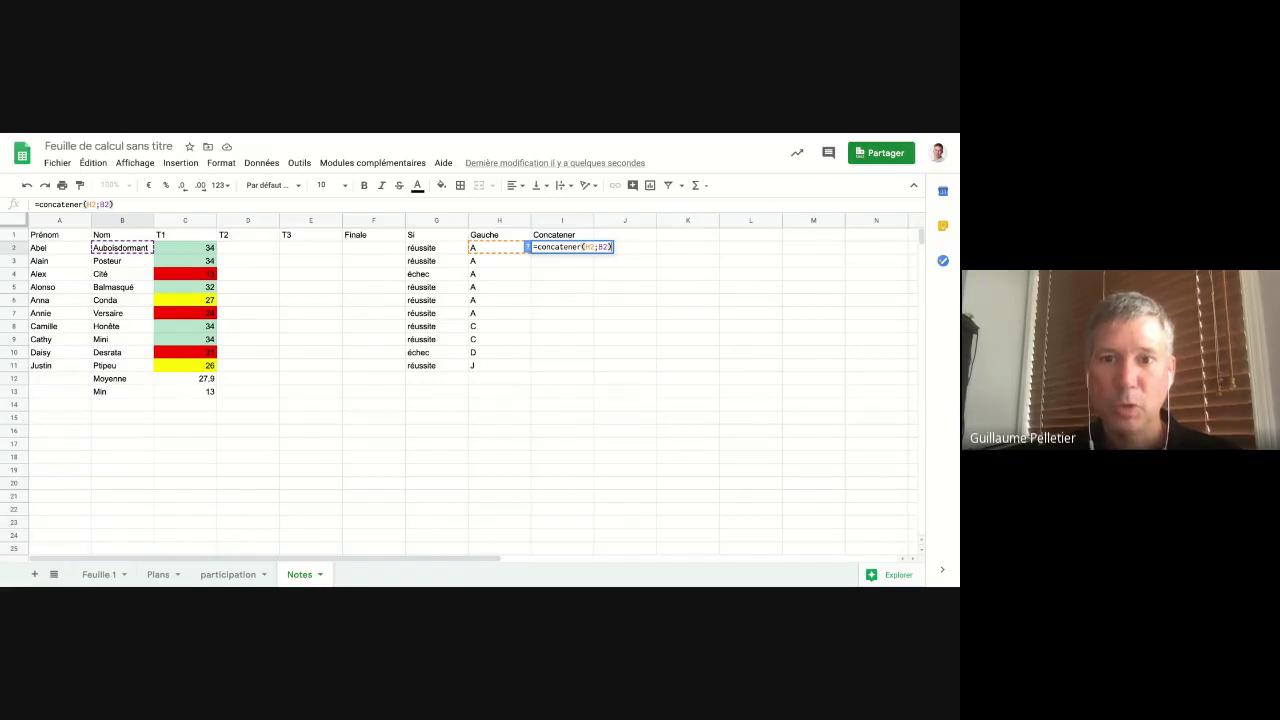
text(;)
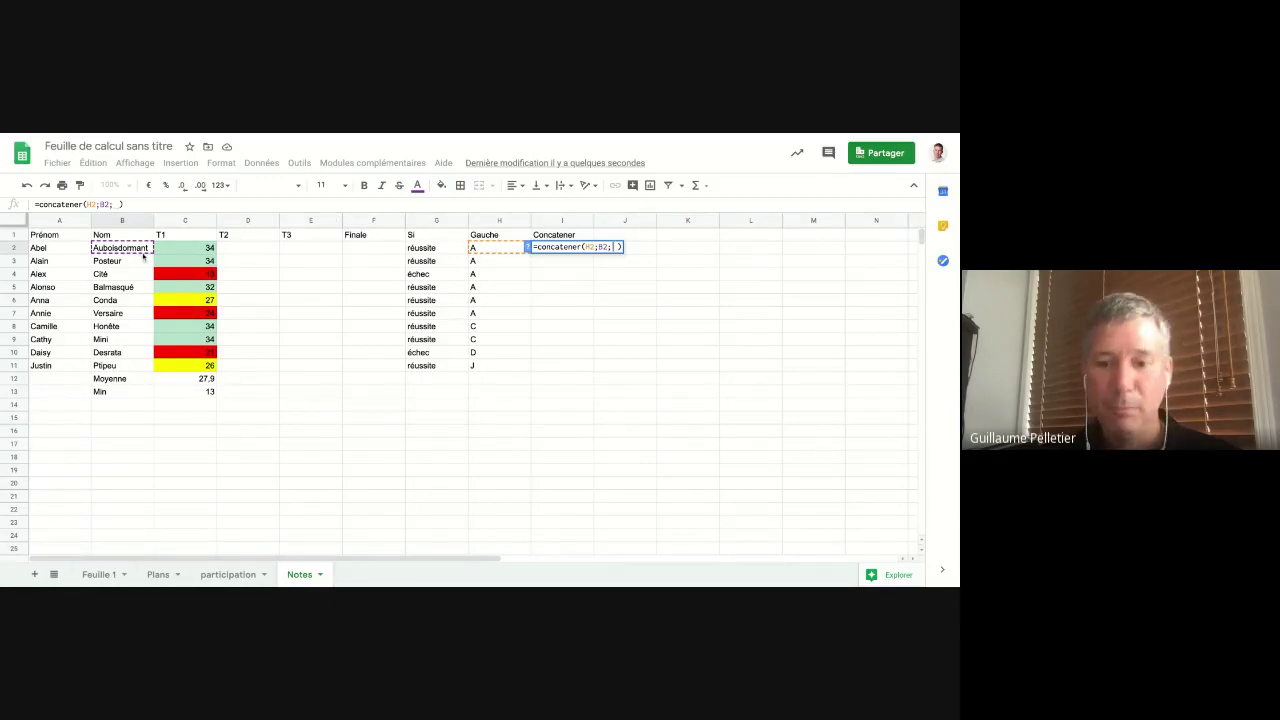
text(")
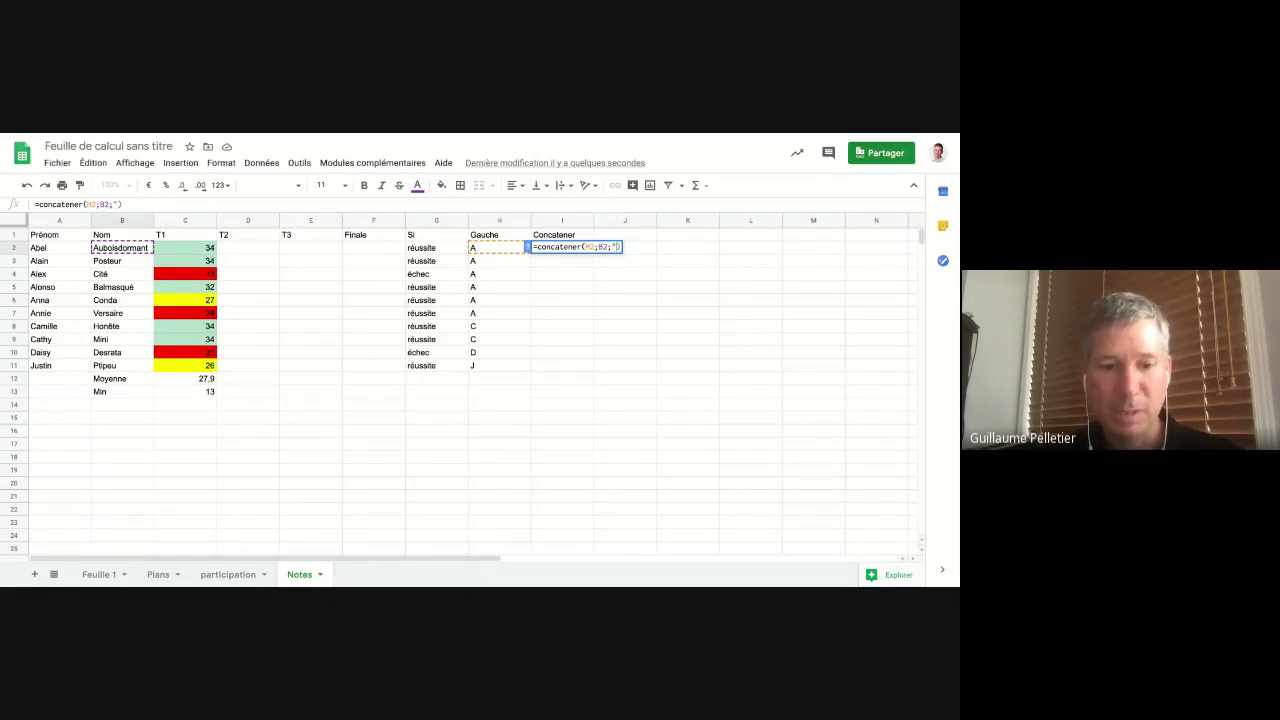
text(@fre)
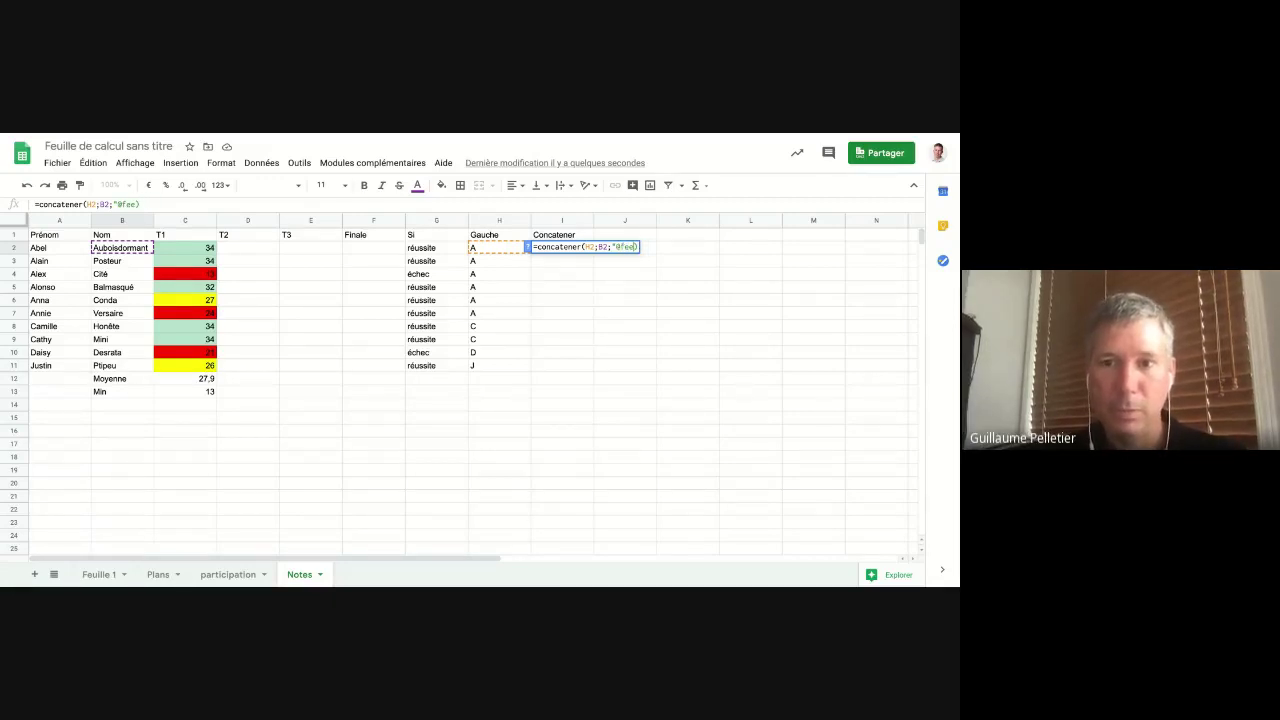
text(p.qc.c)
text(a)
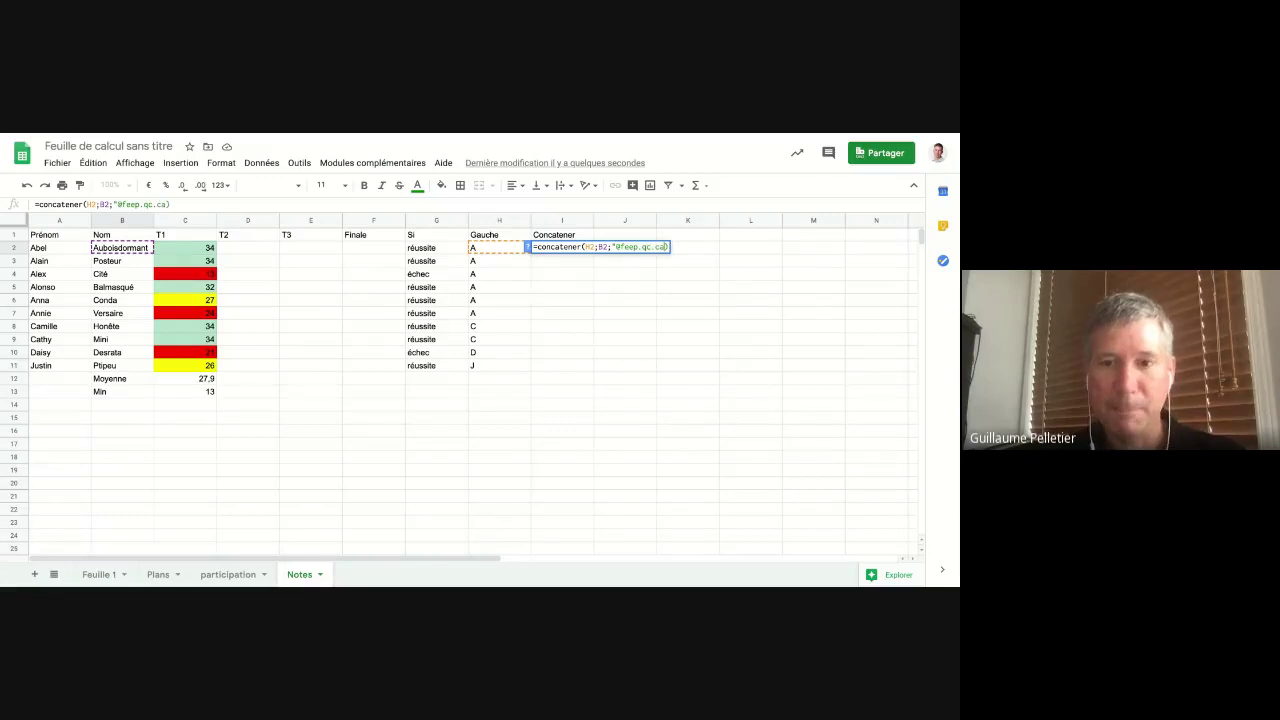
text(")
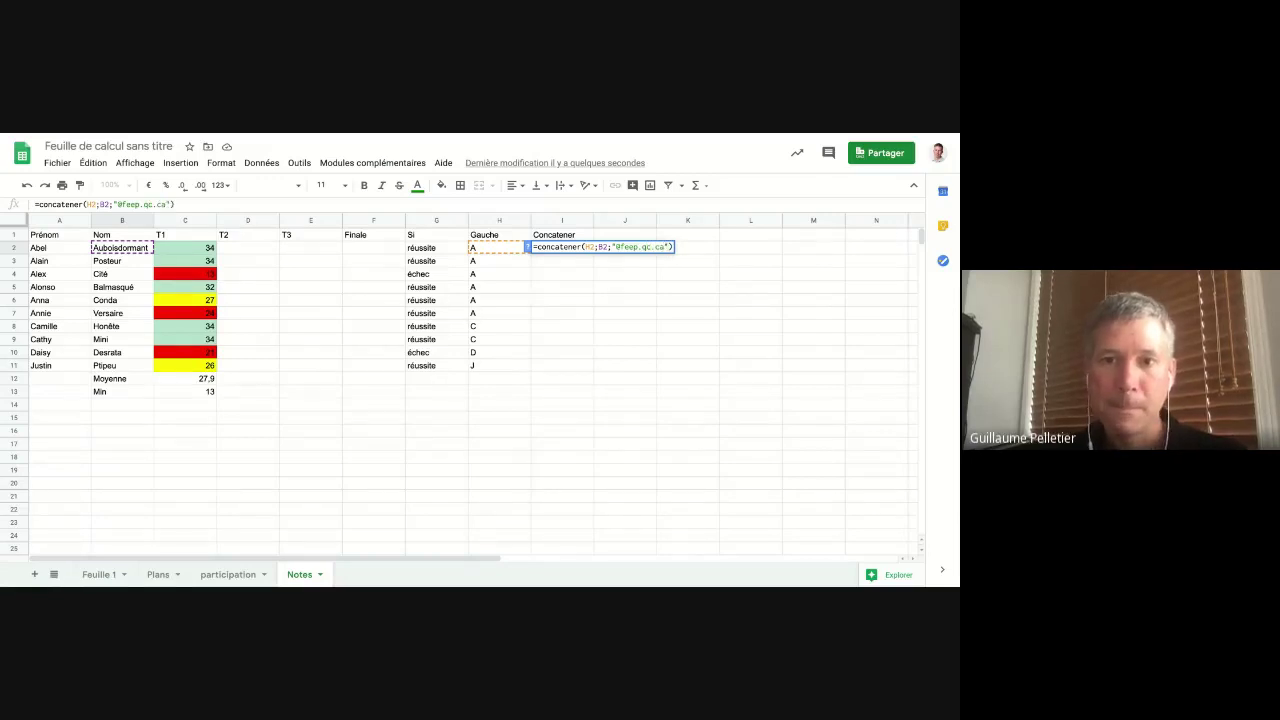
key(Return)
Copy the CONCATENER formula from I2 down through I11 and check the formulas in I2 and I4.
click(561, 249)
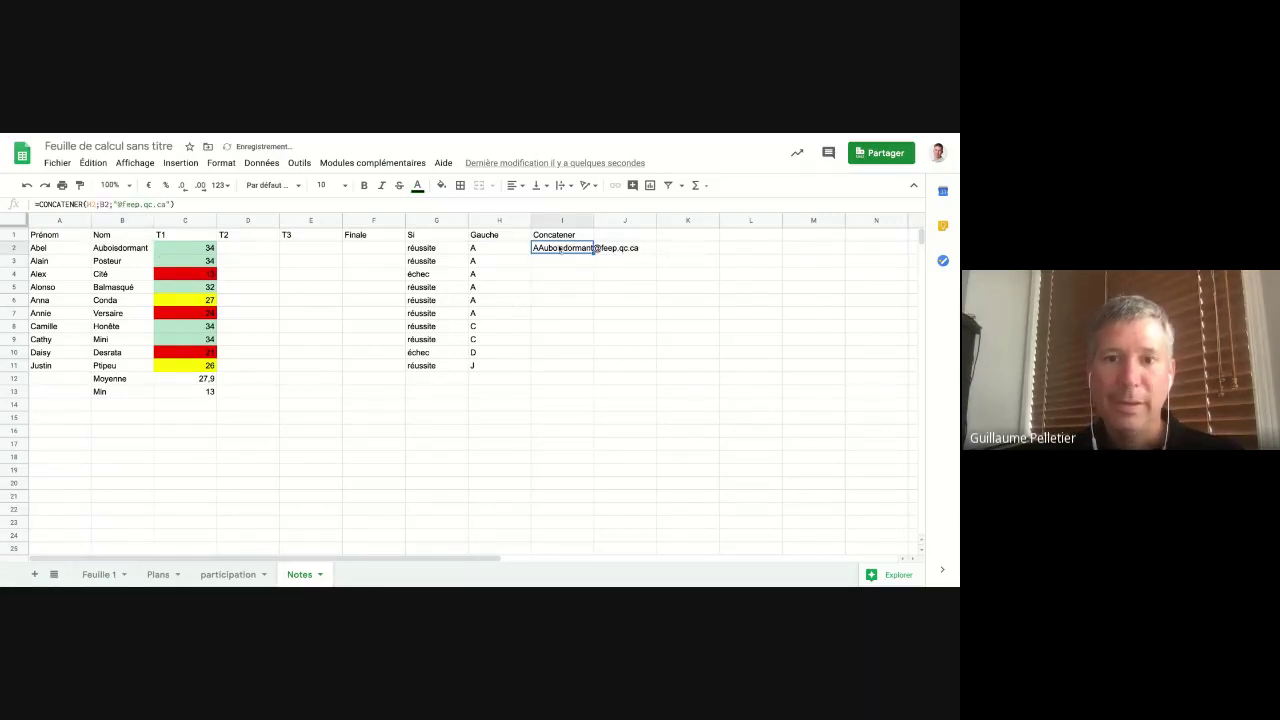
drag(594, 254, 594, 367)
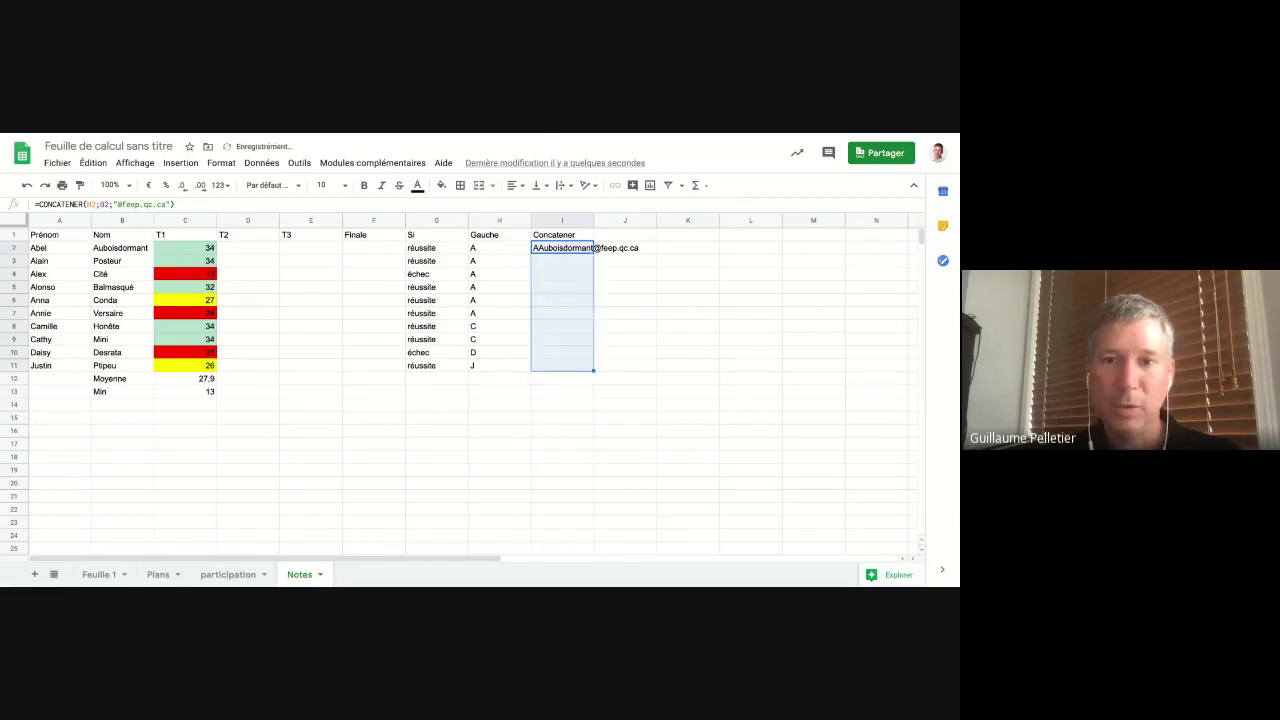
click(660, 262)
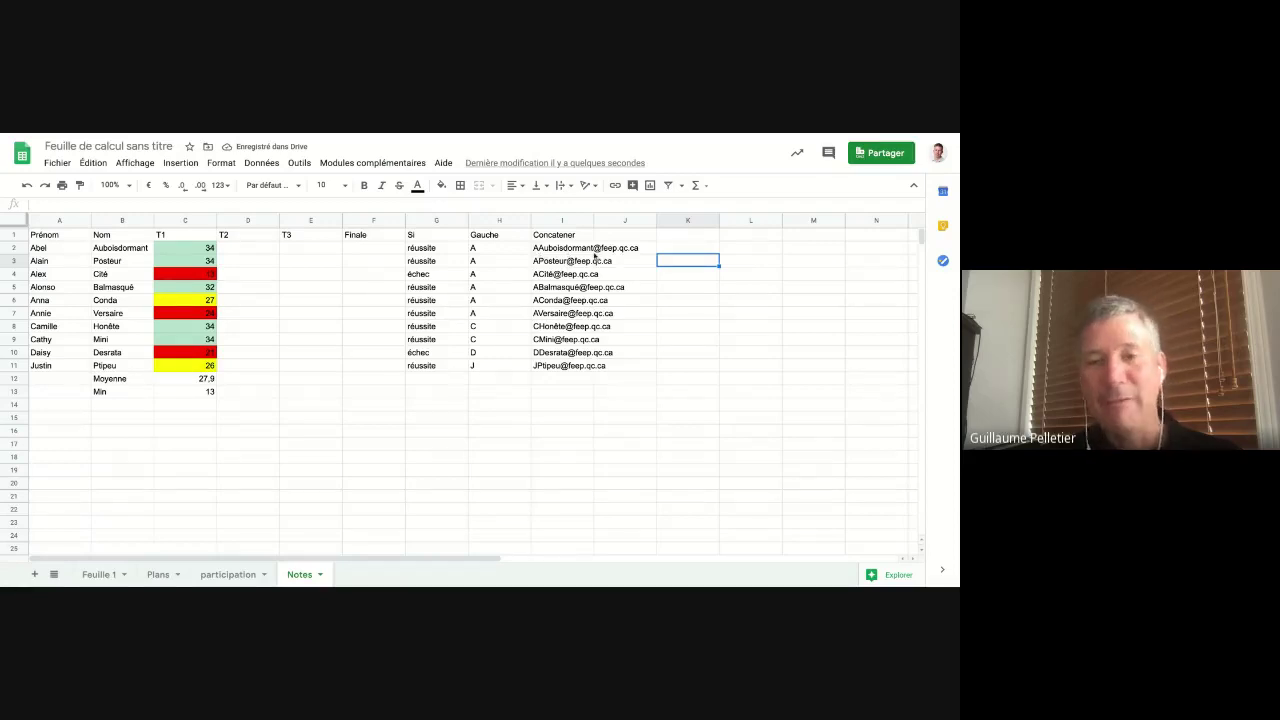
click(582, 250)
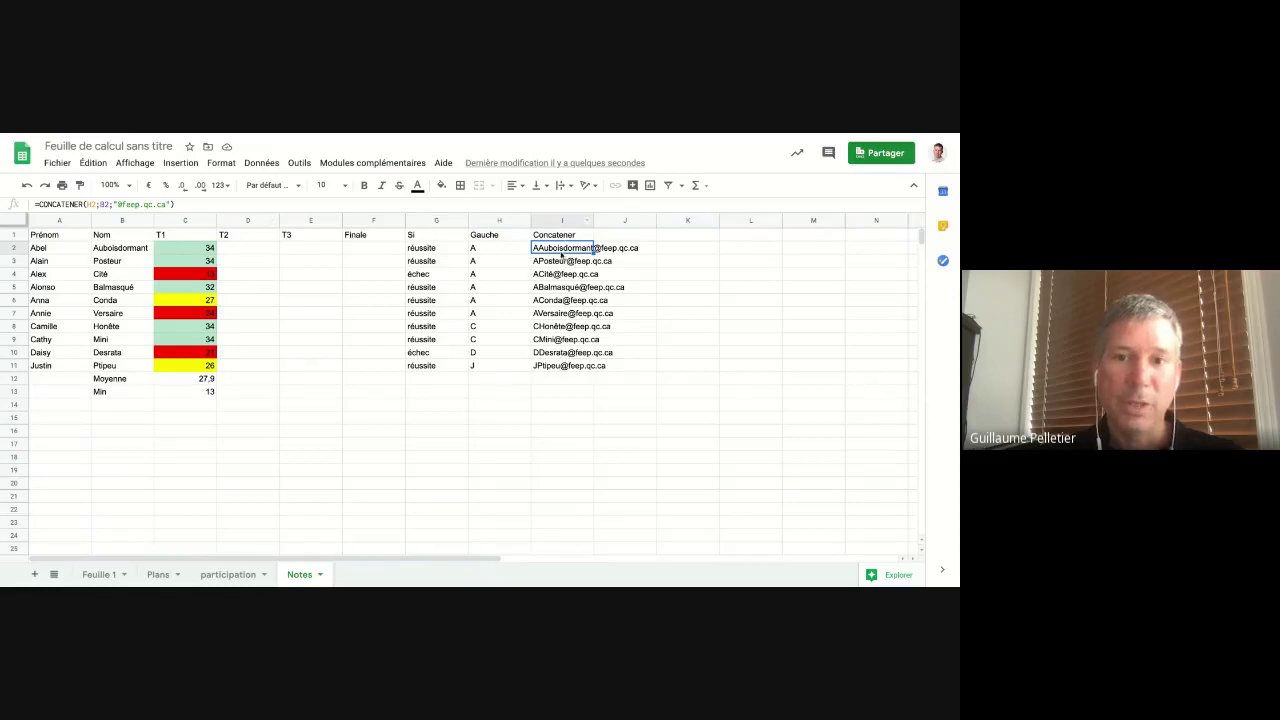
click(546, 279)
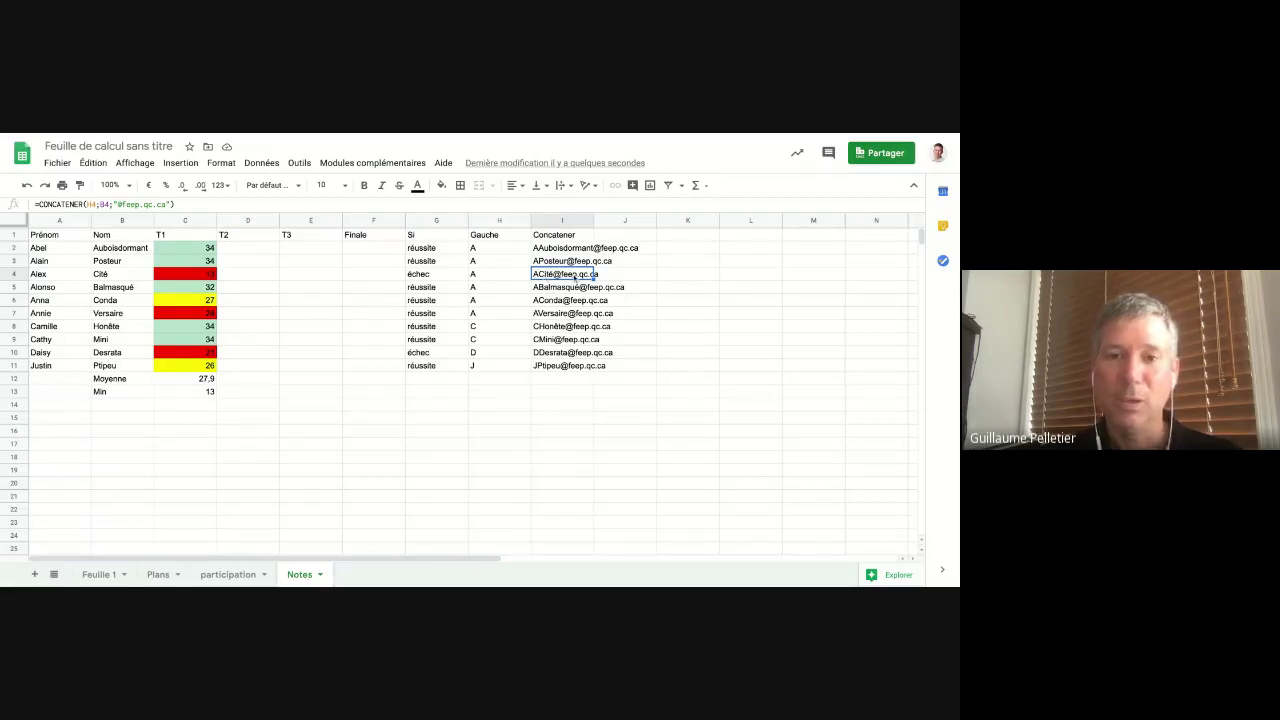
Append the word "Deux" after a space to the last name in cell B10 to test the linked address.
click(113, 354)
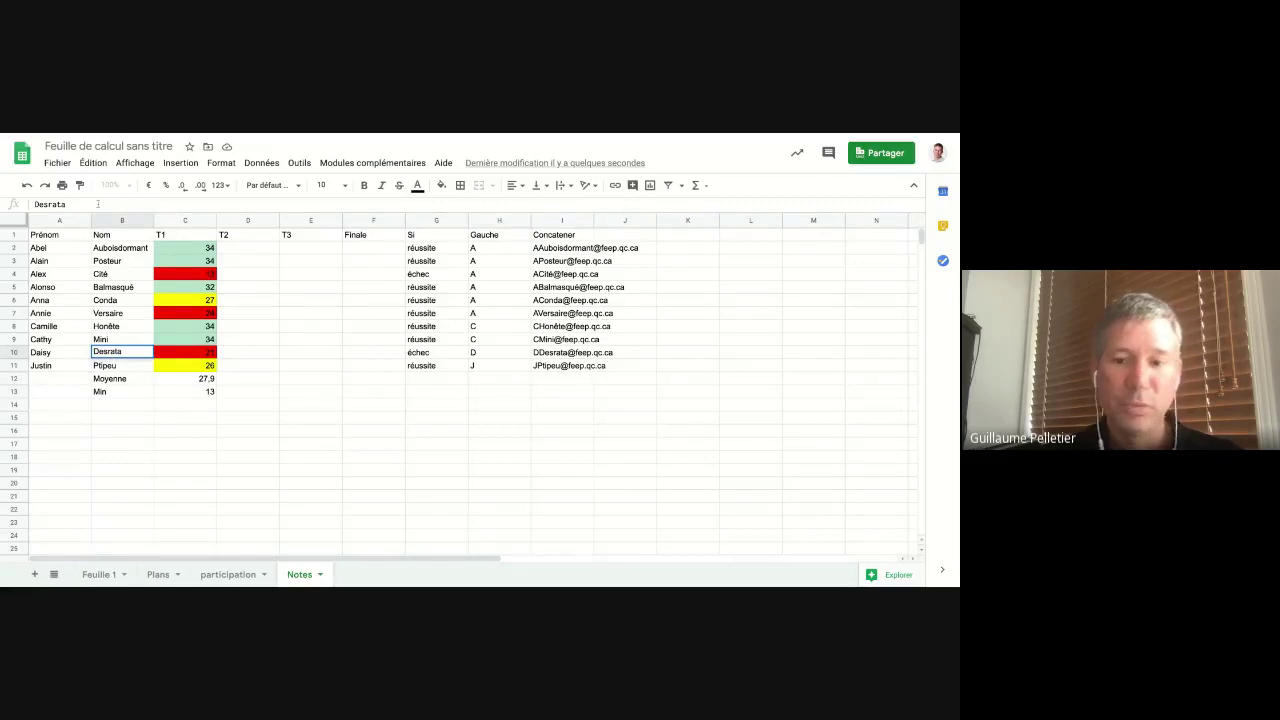
text(De)
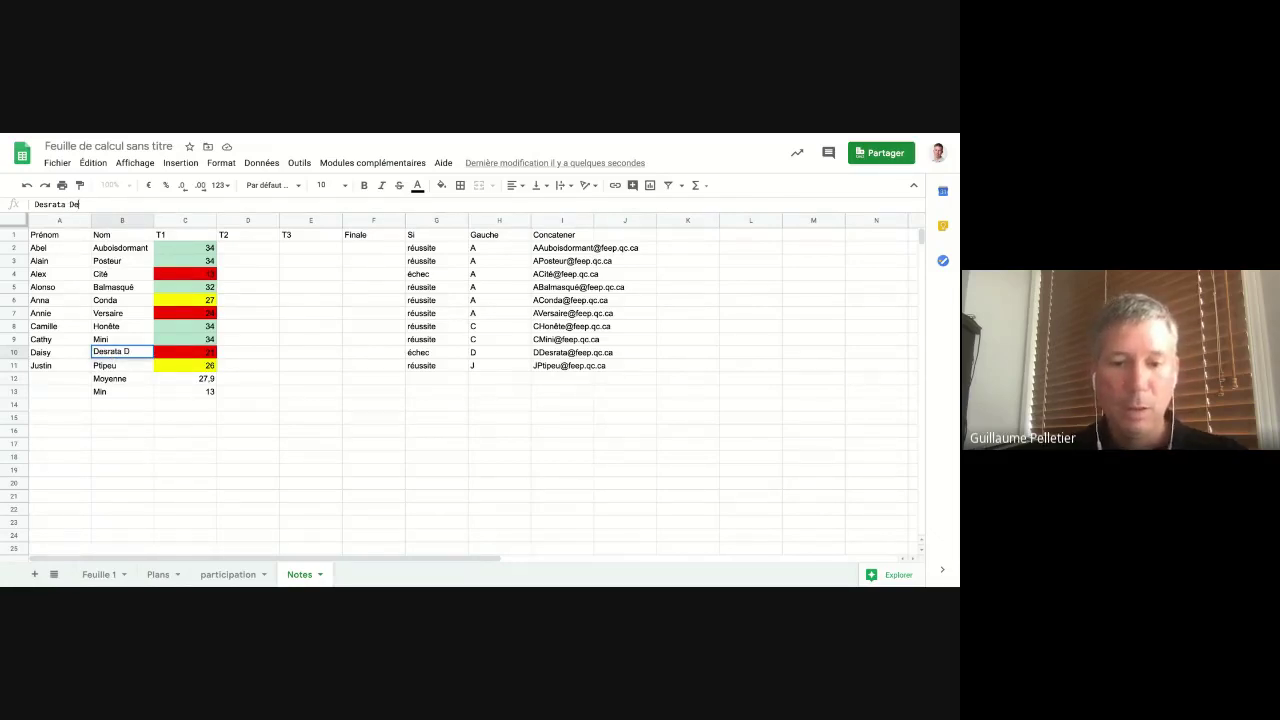
text(ux)
key(Return)
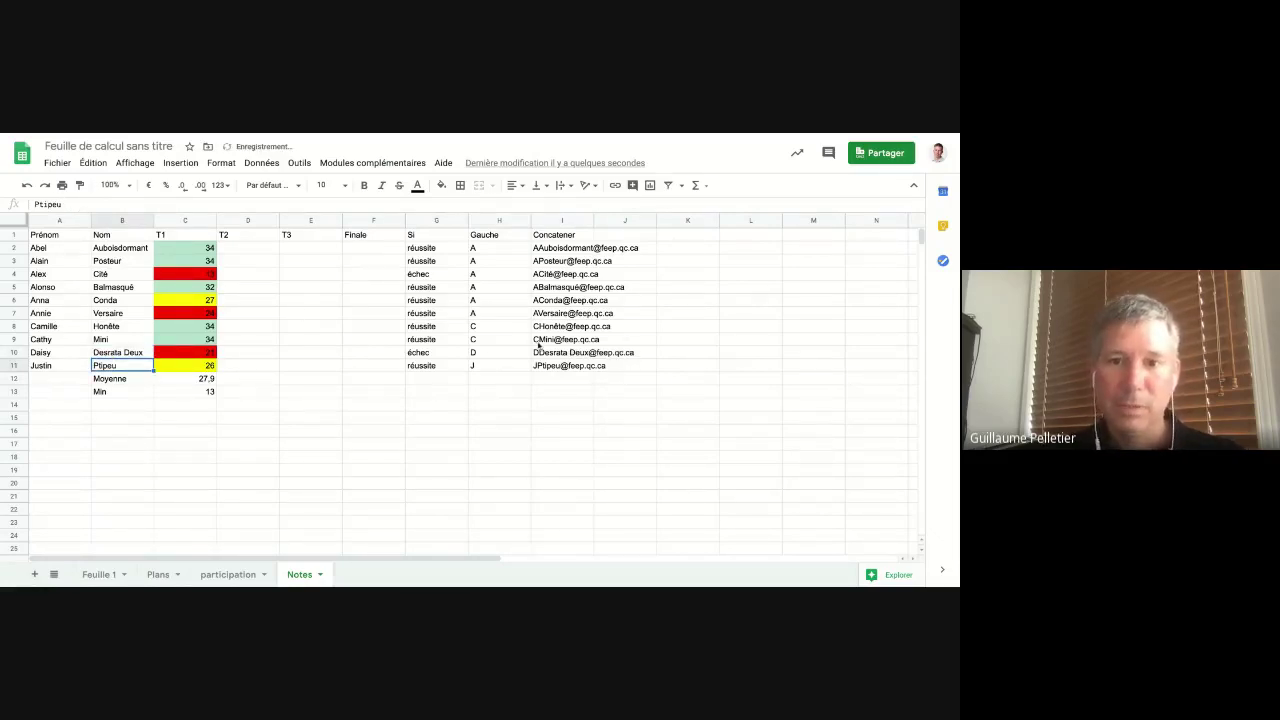
click(544, 379)
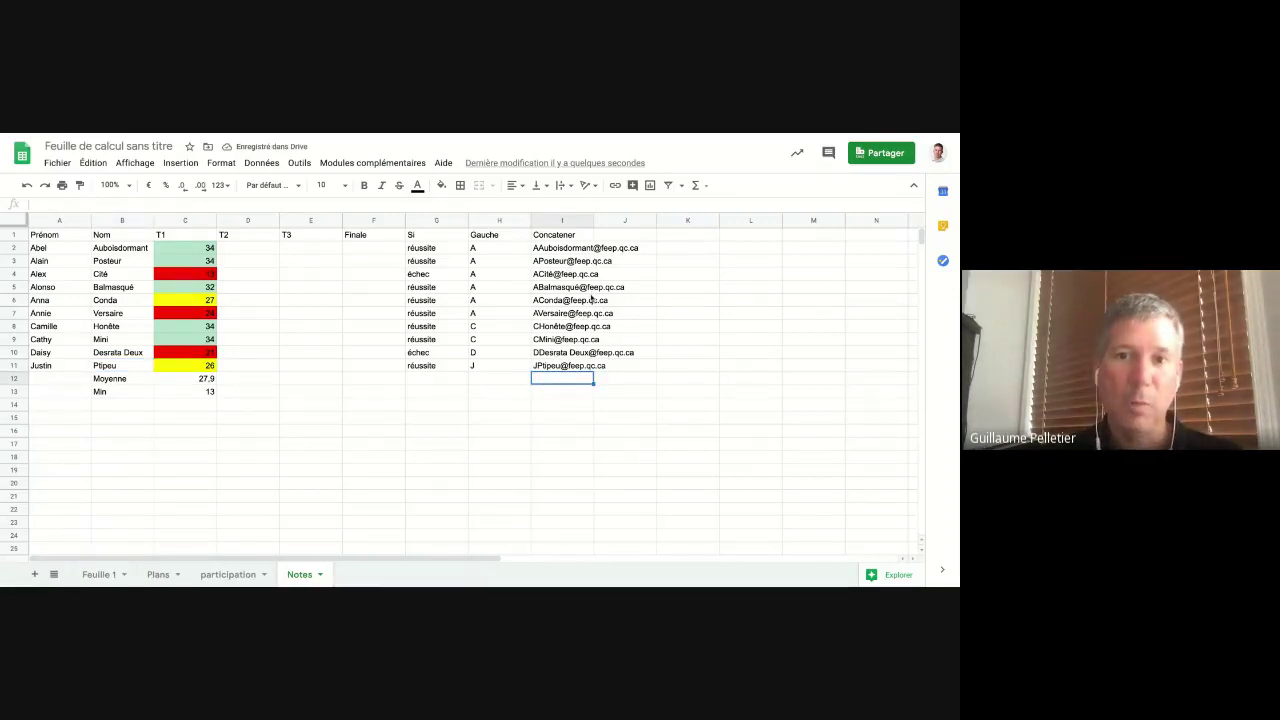
Fill cells K2 to K11 with the sample numbers 3434, 34234, 234, 32, 243432, 4423, 34, 323423, 44 and 234.
click(670, 247)
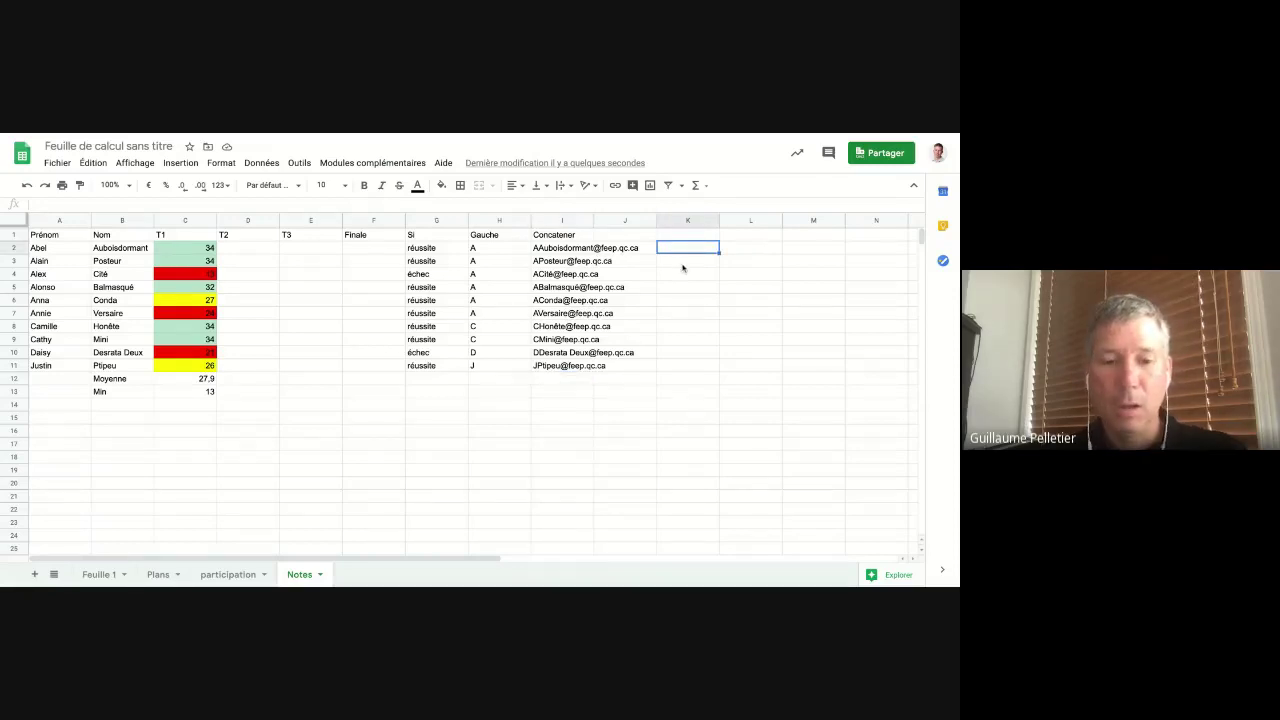
text(3434)
key(Return)
text(3423443)
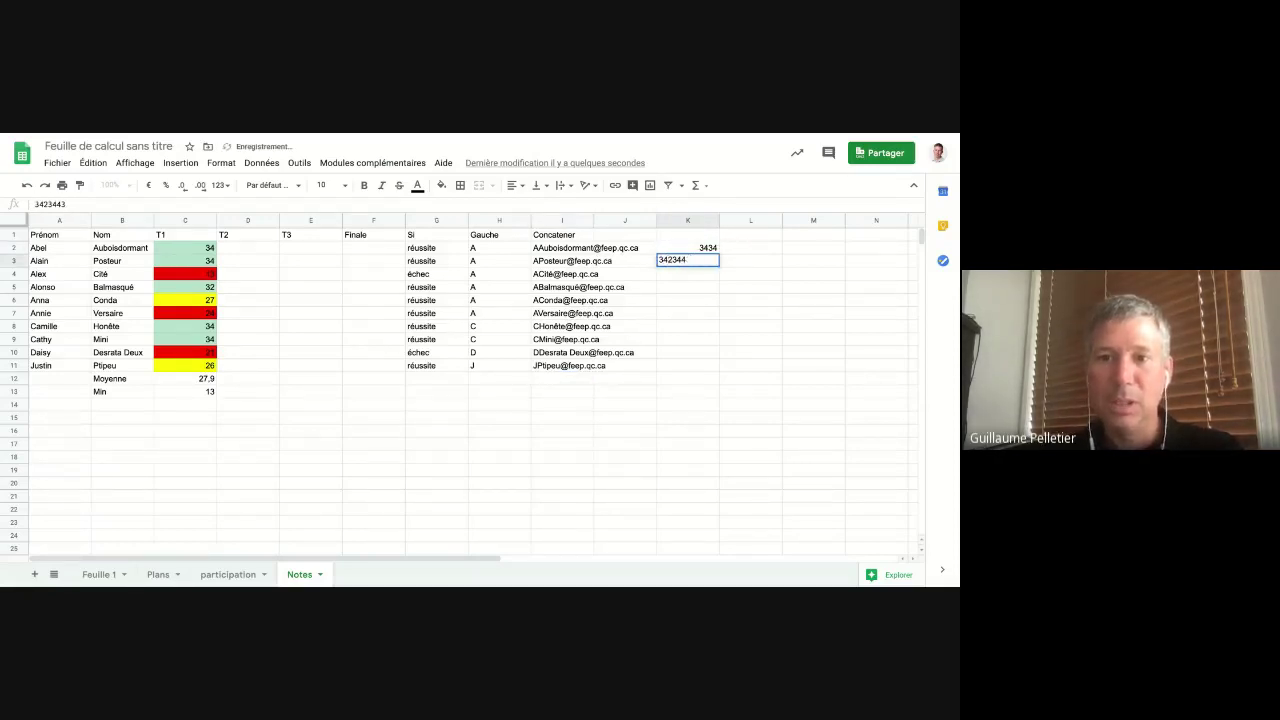
key(Return)
text(234)
key(Return)
text(32)
key(Return)
text(243432)
key(Return)
text(4423 )
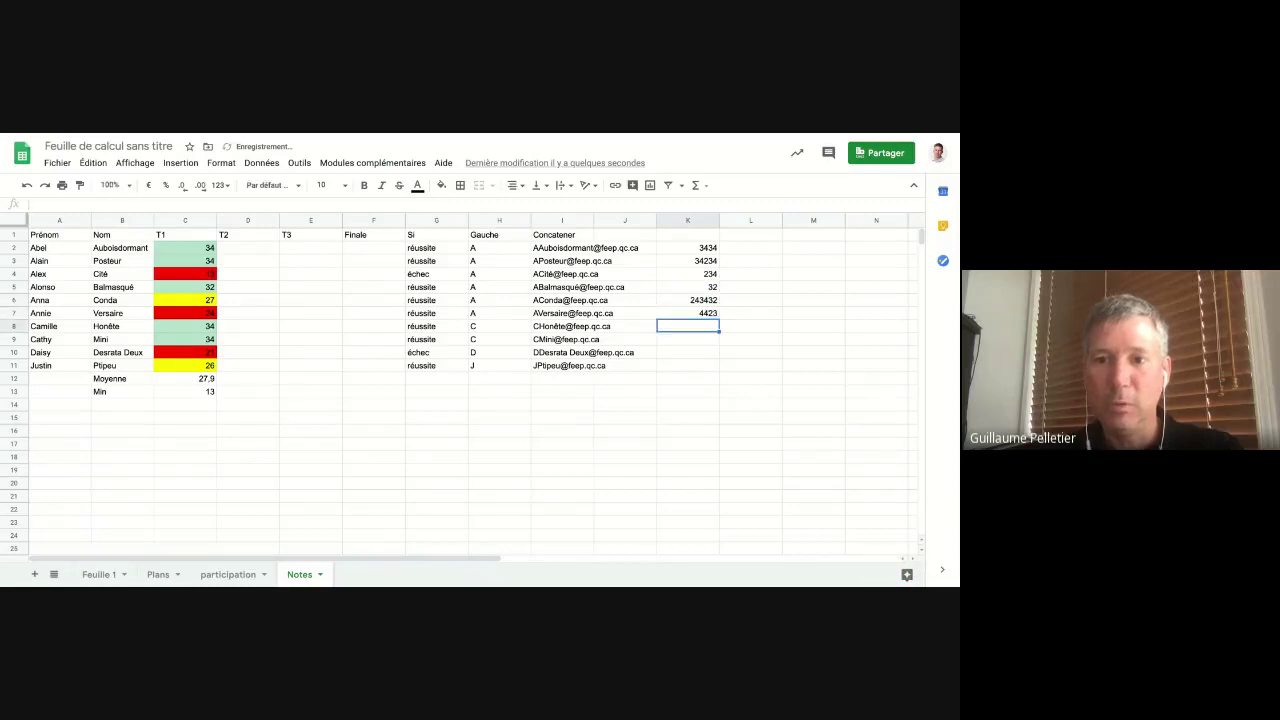
text(34)
key(Return)
text(323423)
key(Return)
text(44)
key(Return)
text(234)
key(Return)
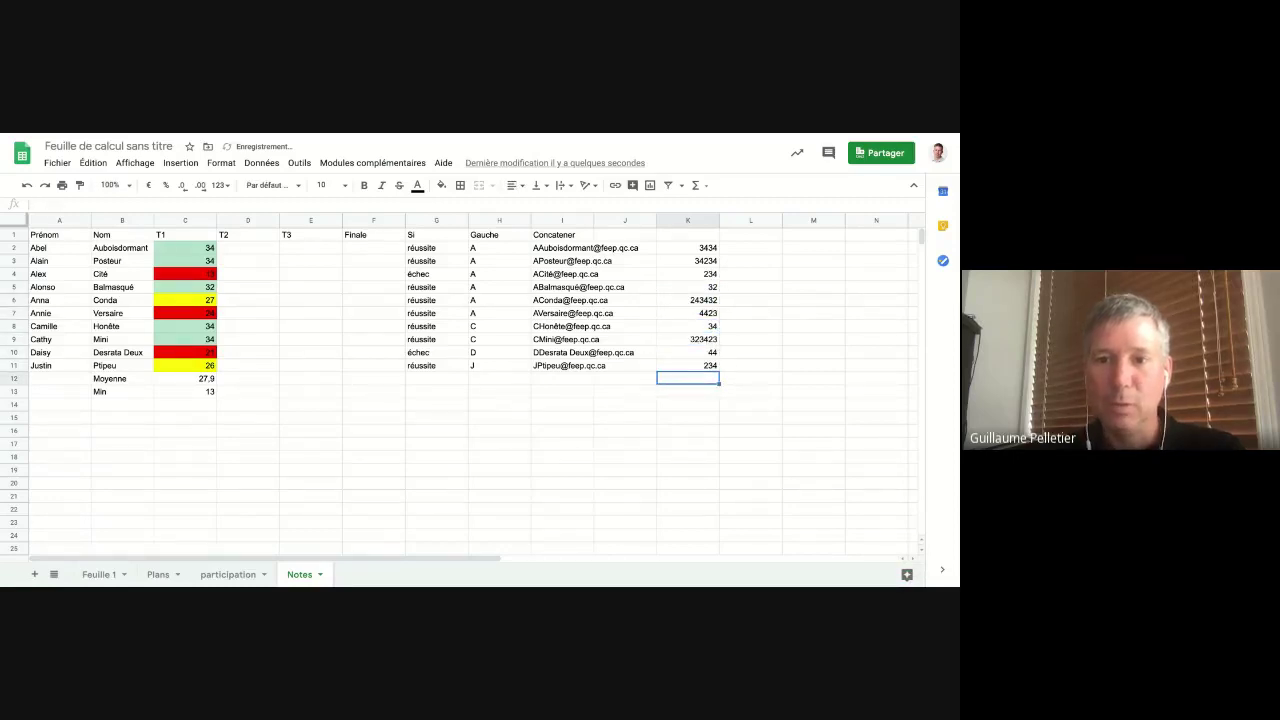
click(737, 248)
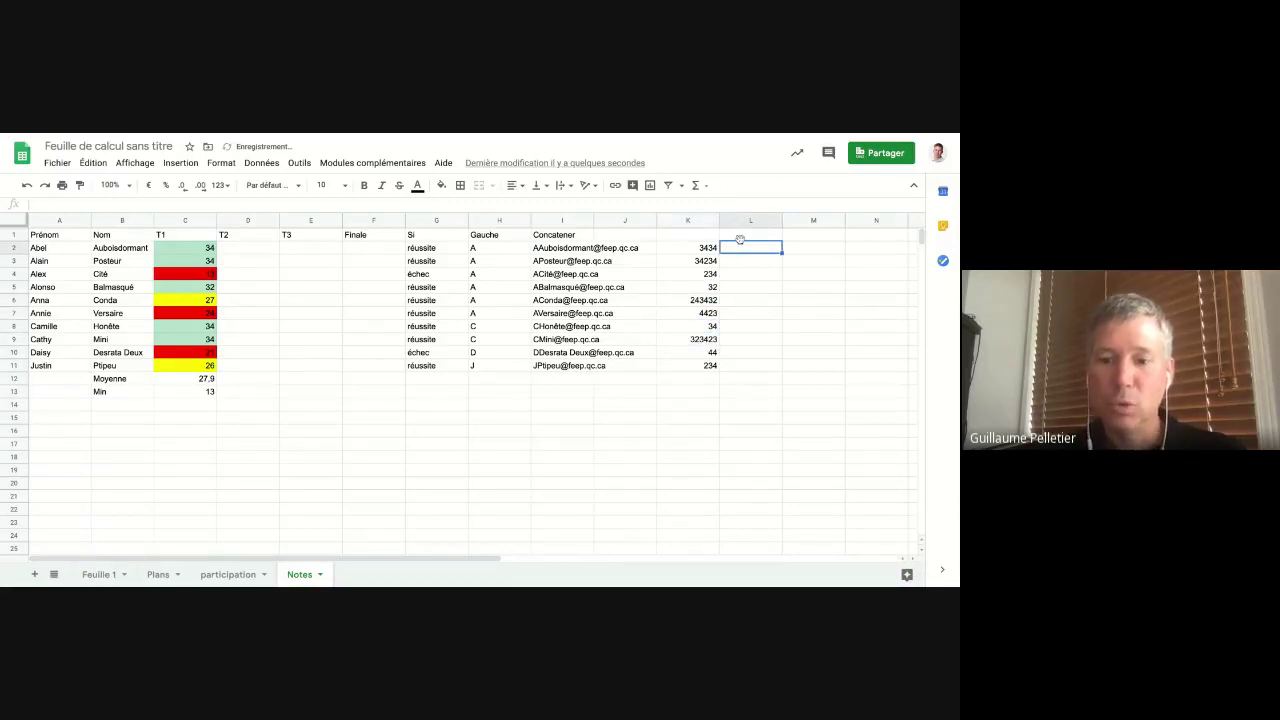
text(=concate)
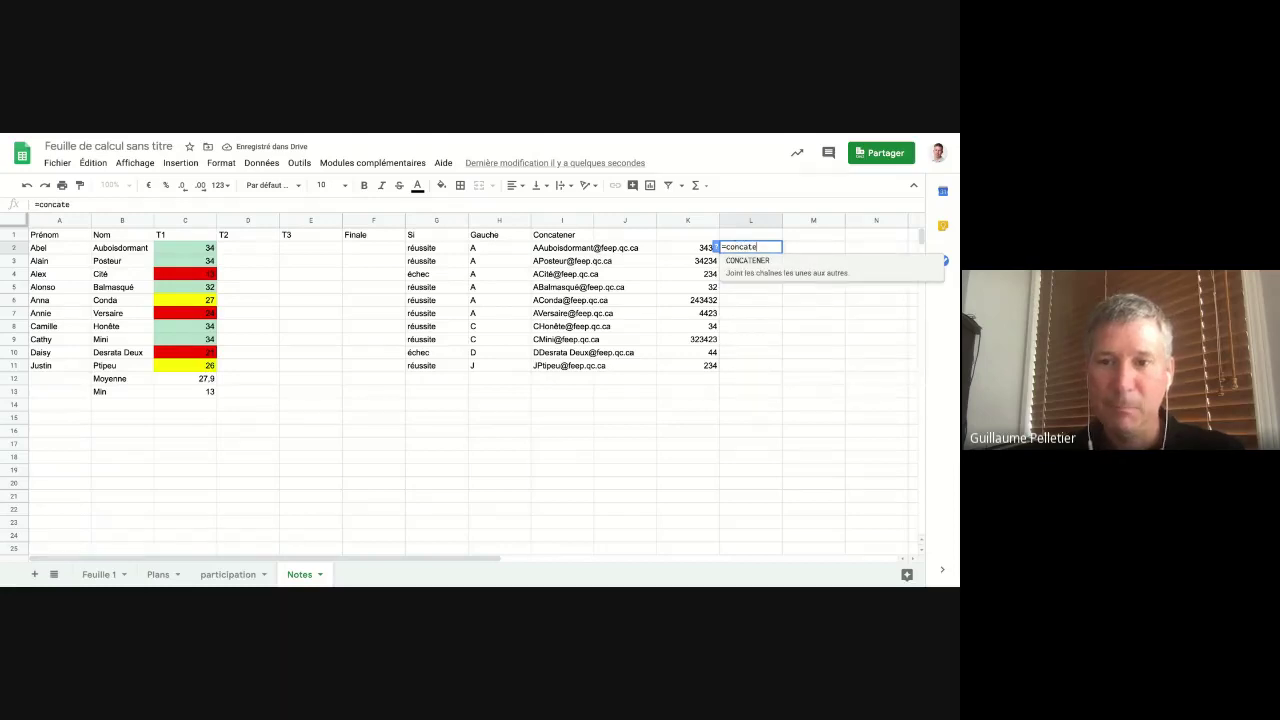
text(ner()
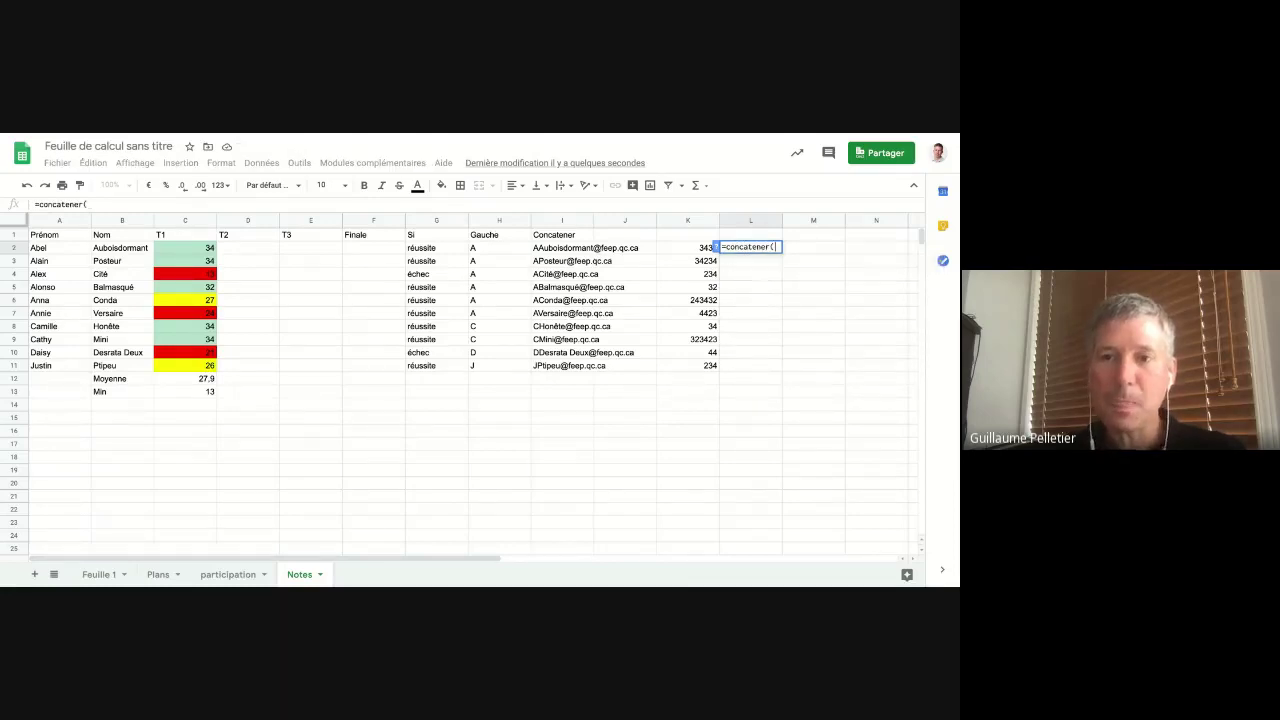
click(702, 252)
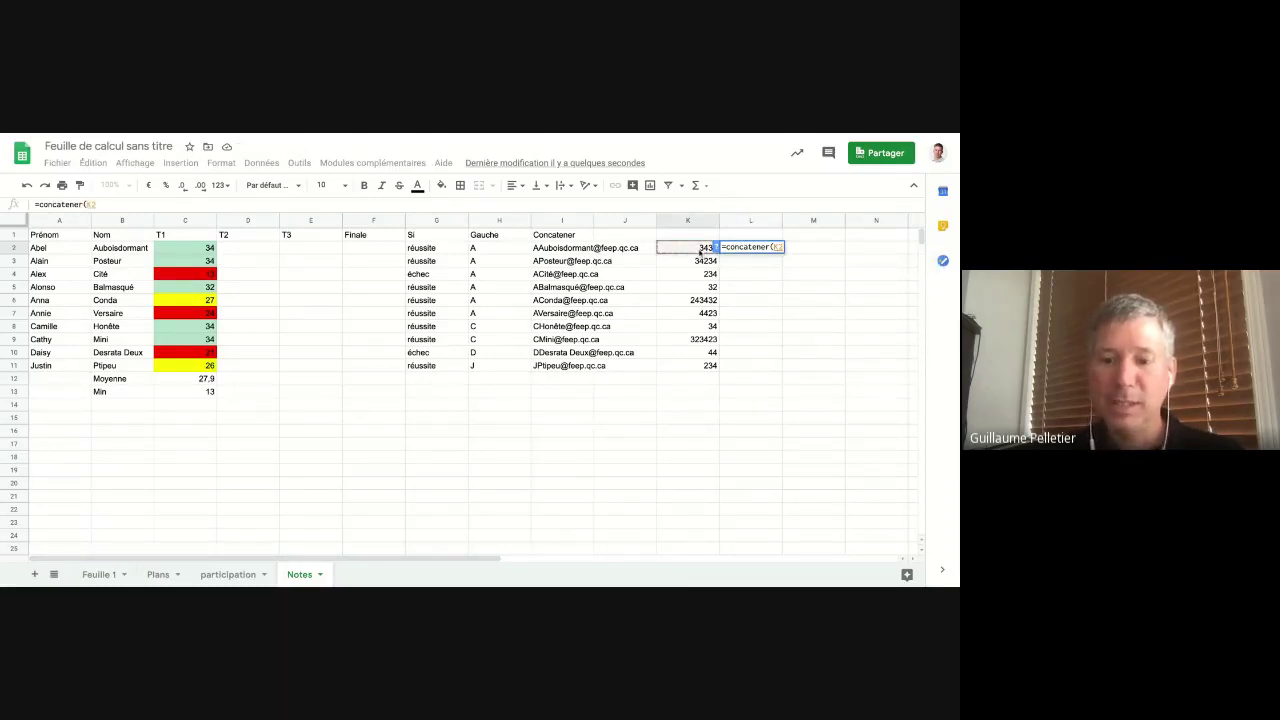
text(;"feep)
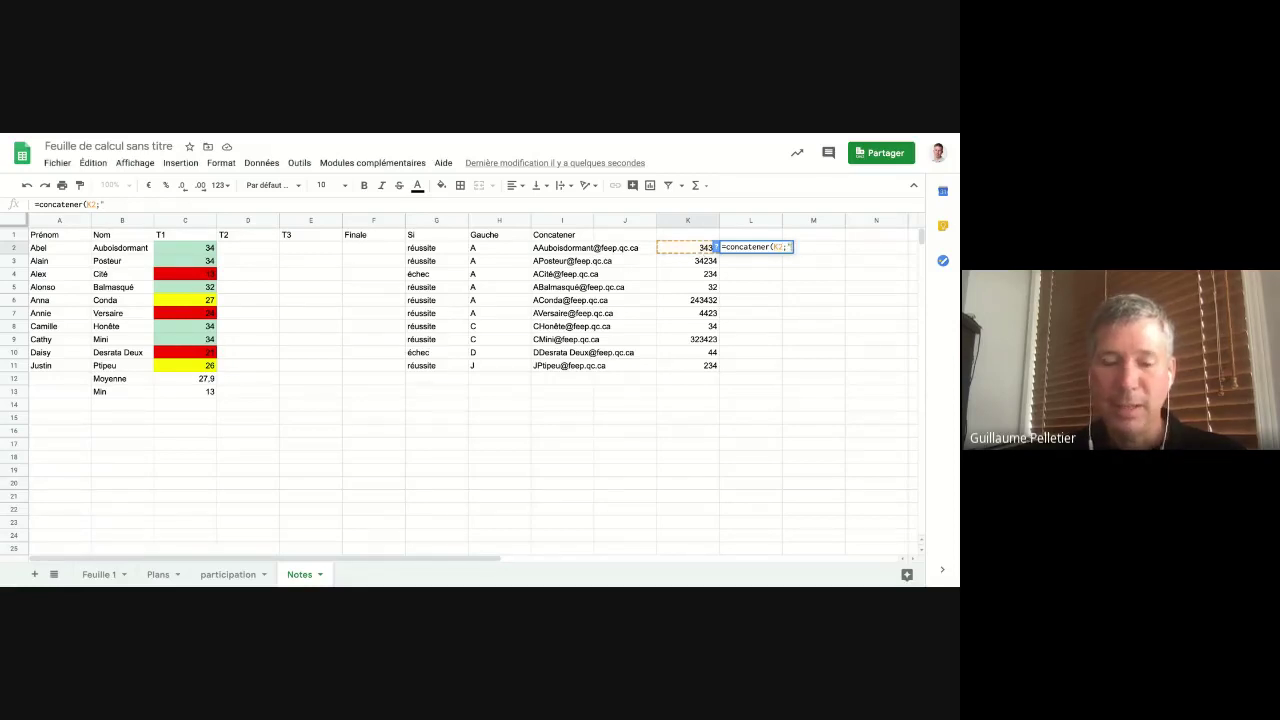
text(.qc.)
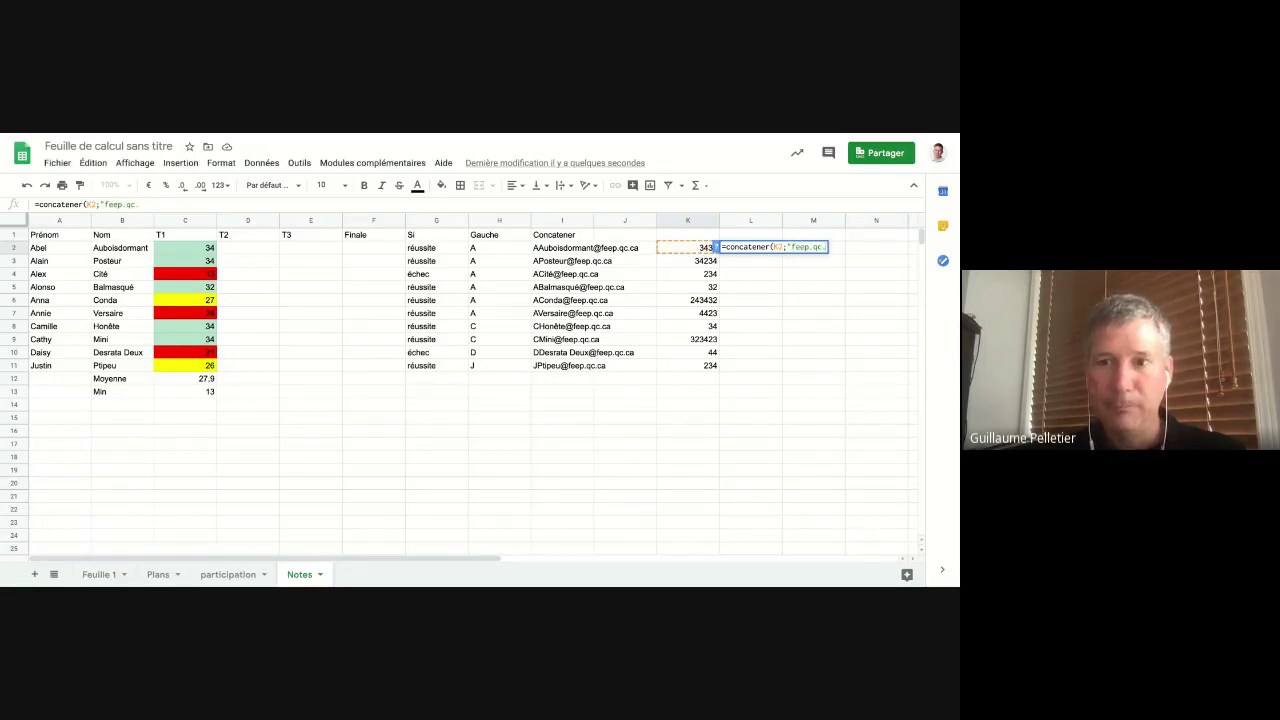
key(BackSpace)
key(BackSpace)
key(BackSpace)
key(BackSpace)
key(BackSpace)
key(BackSpace)
key(BackSpace)
key(BackSpace)
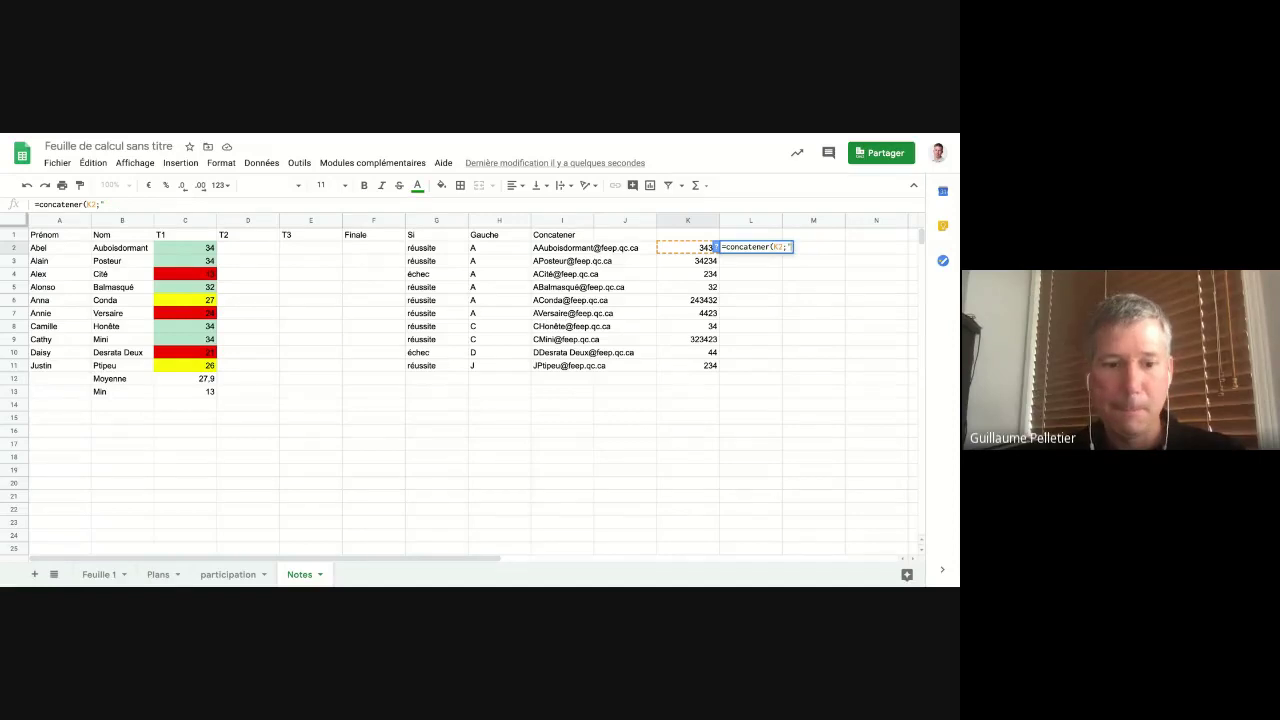
text(@feep.qc.ca)
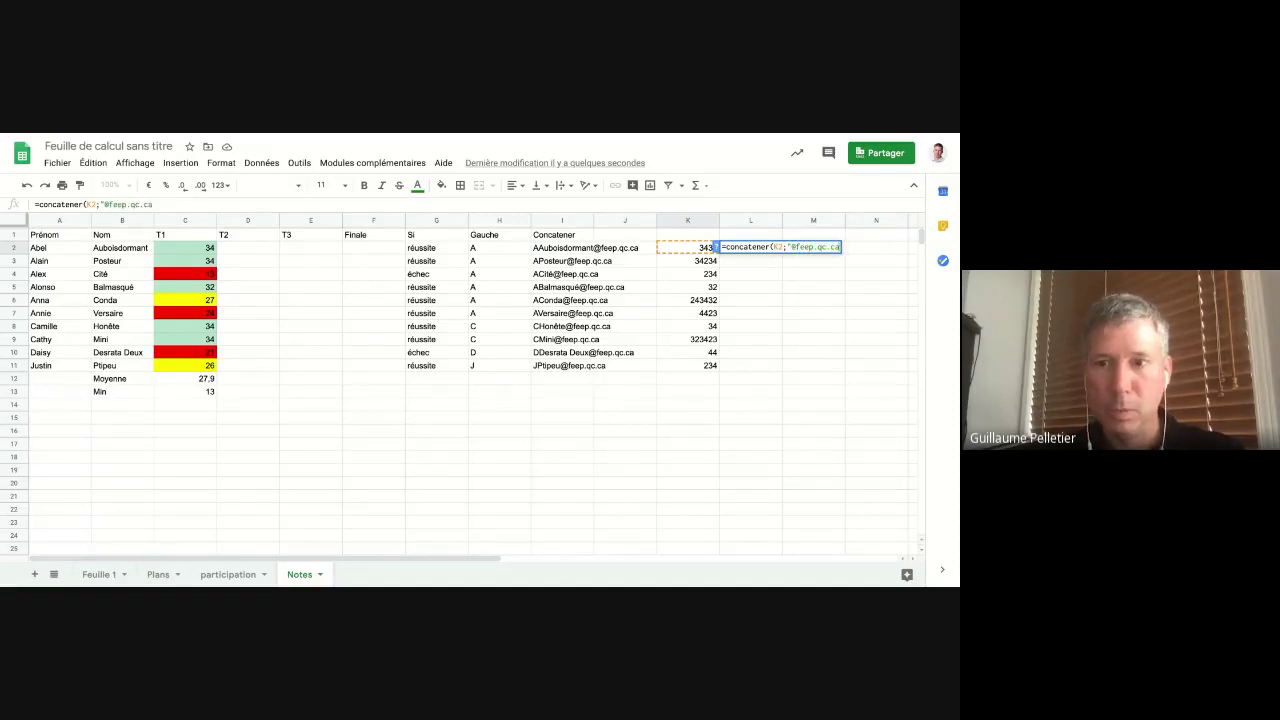
text(")
key(Return)
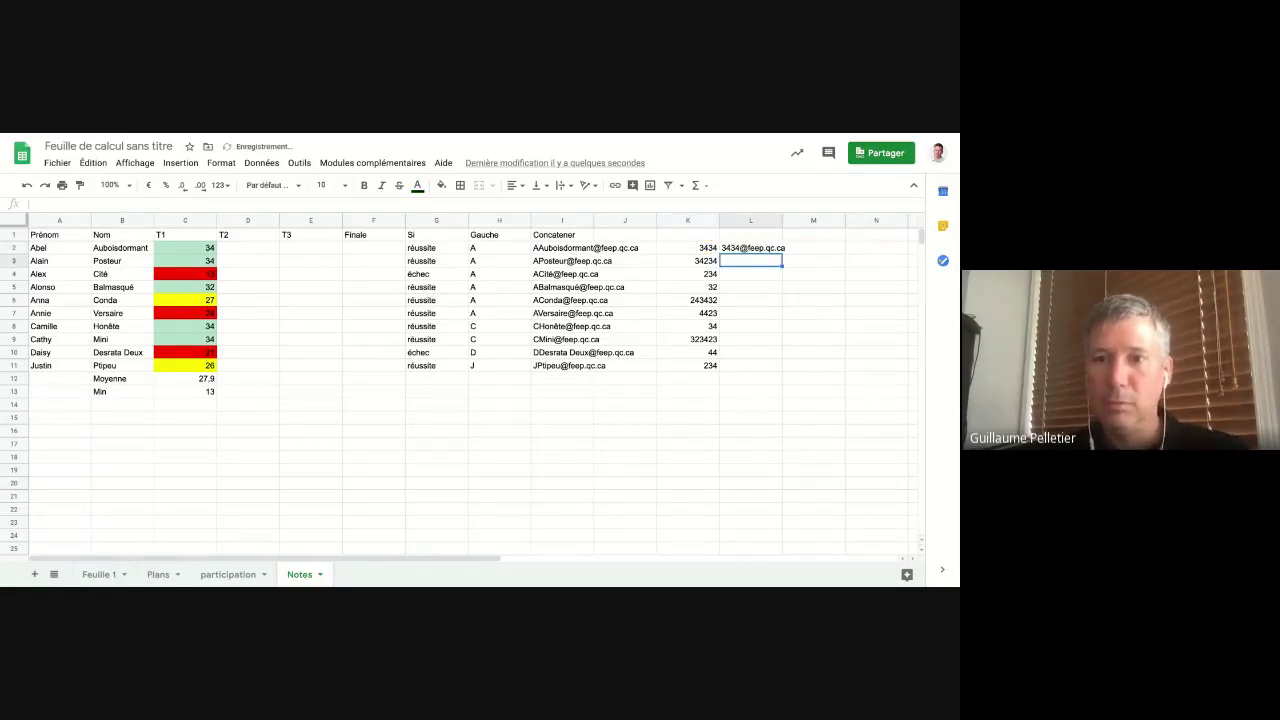
Copy the CONCATENER formula from L2 down through L11 and check the formulas in L2 and L11.
click(775, 250)
drag(782, 255, 782, 368)
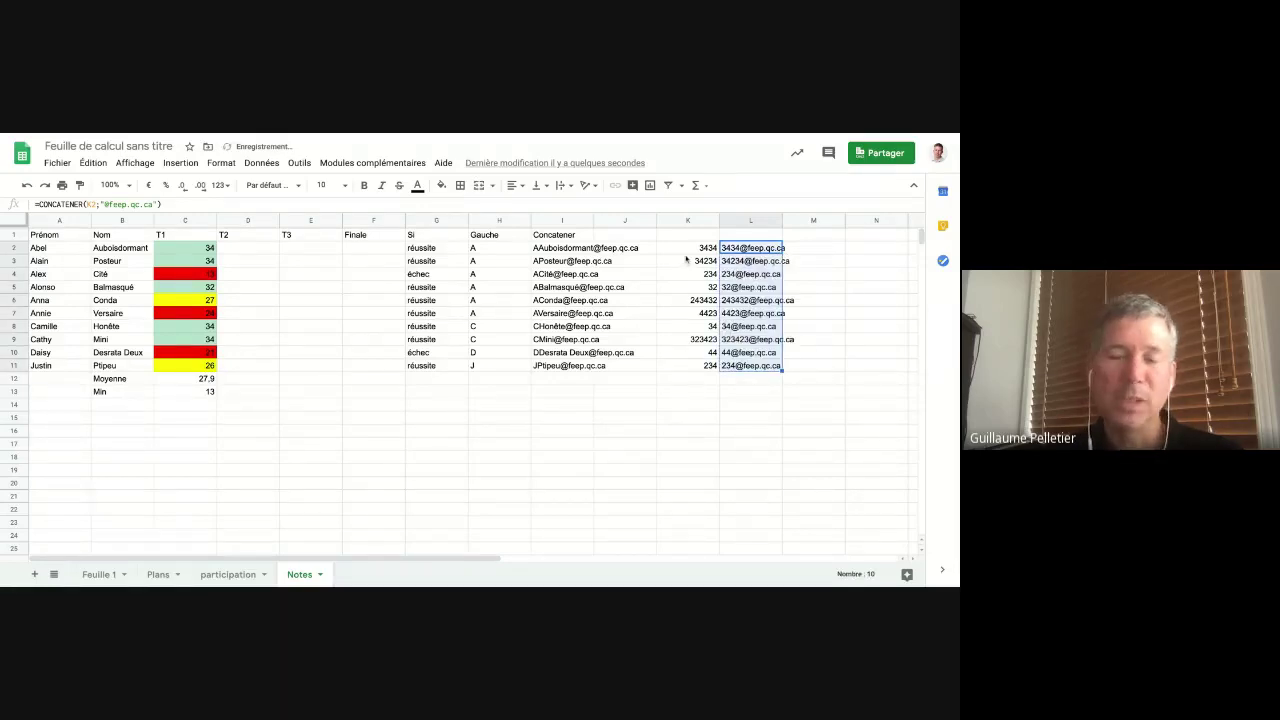
click(744, 255)
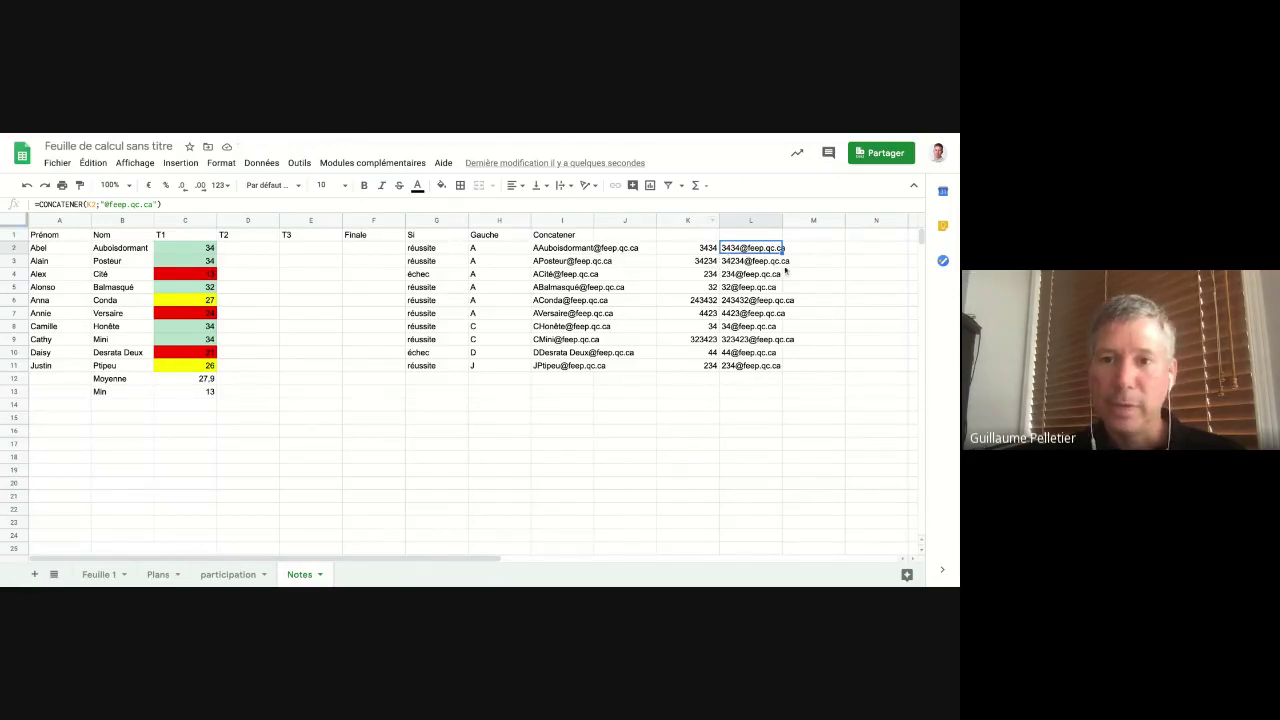
click(756, 375)
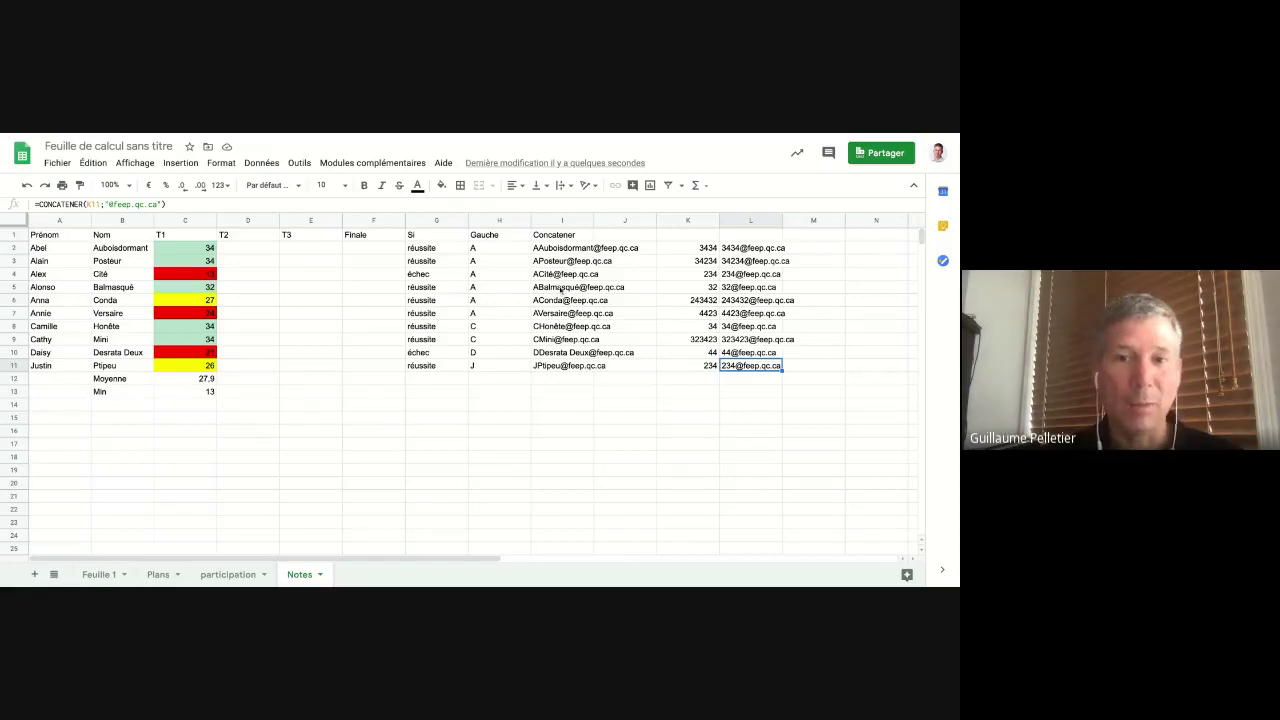
click(737, 391)
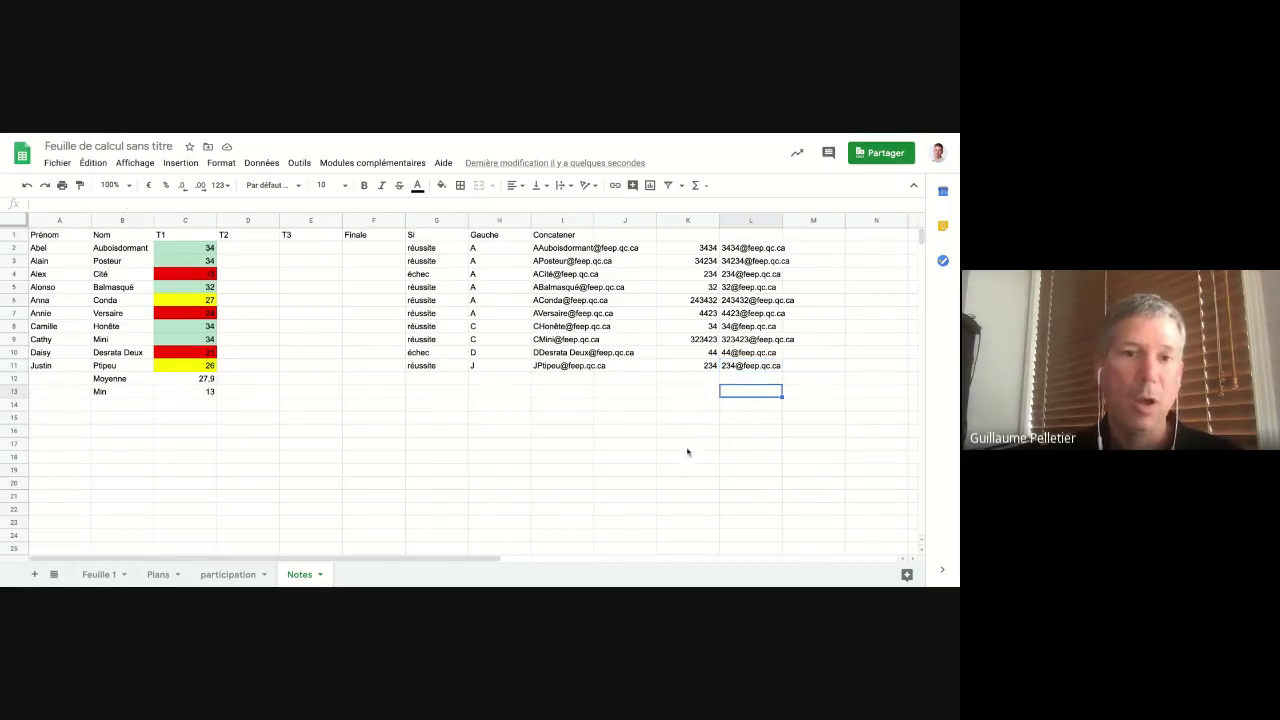
click(510, 430)
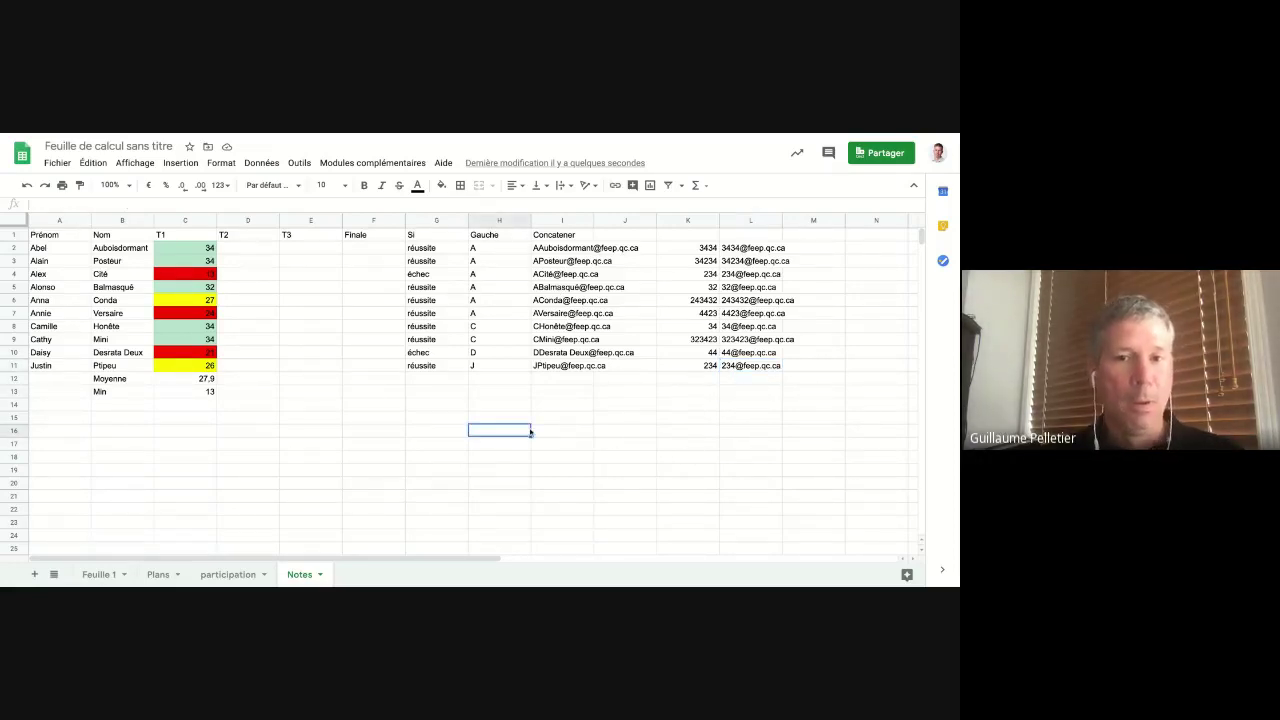